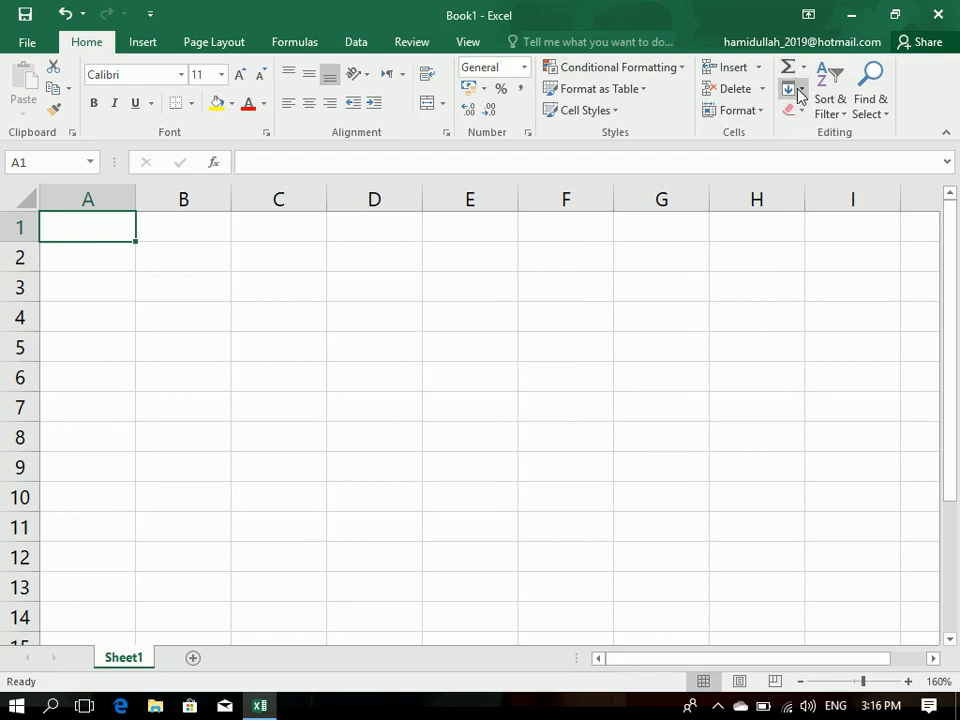
{"action": "left_click", "coordinate": [799, 90]}
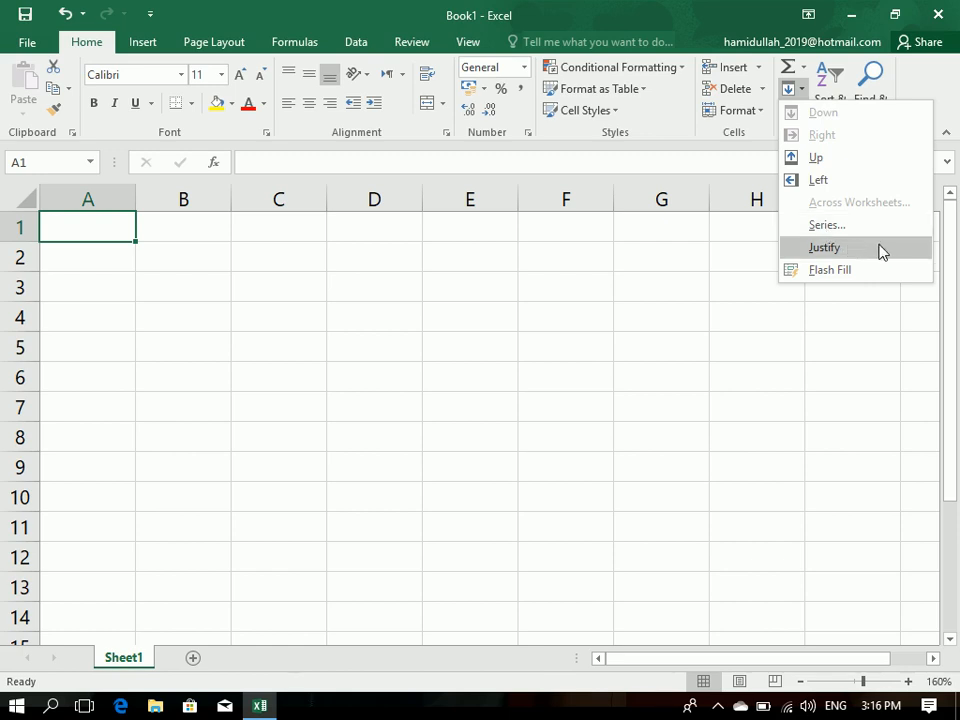
{"action": "left_click", "coordinate": [290, 295]}
{"action": "left_click", "coordinate": [189, 216]}
{"action": "left_click", "coordinate": [300, 255]}
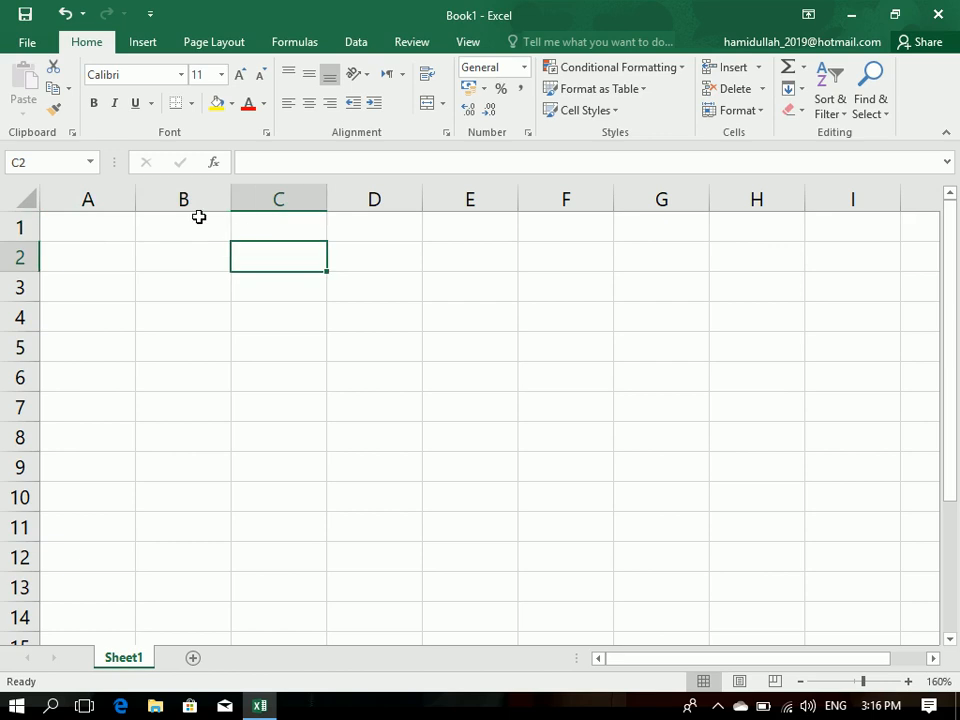
Step: Enter the headers ID, Name and Program in cells A1 to C1
{"action": "left_click", "coordinate": [99, 224]}
{"action": "type", "text": "ID"}
{"action": "key", "text": "Tab"}
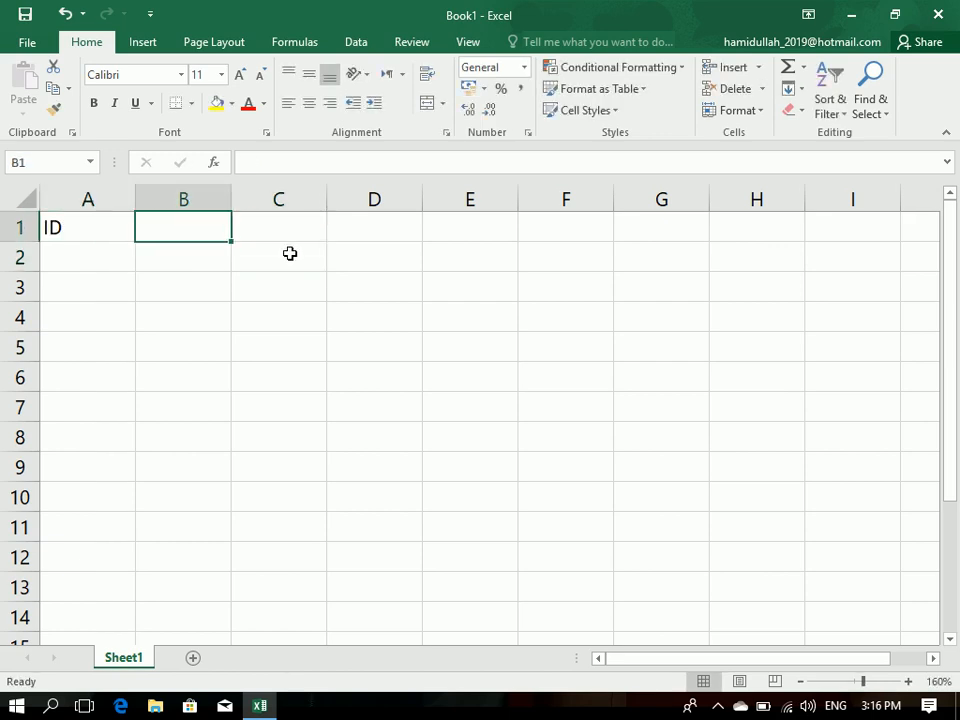
{"action": "type", "text": "Name"}
{"action": "key", "text": "Tab"}
{"action": "type", "text": "Progra"}
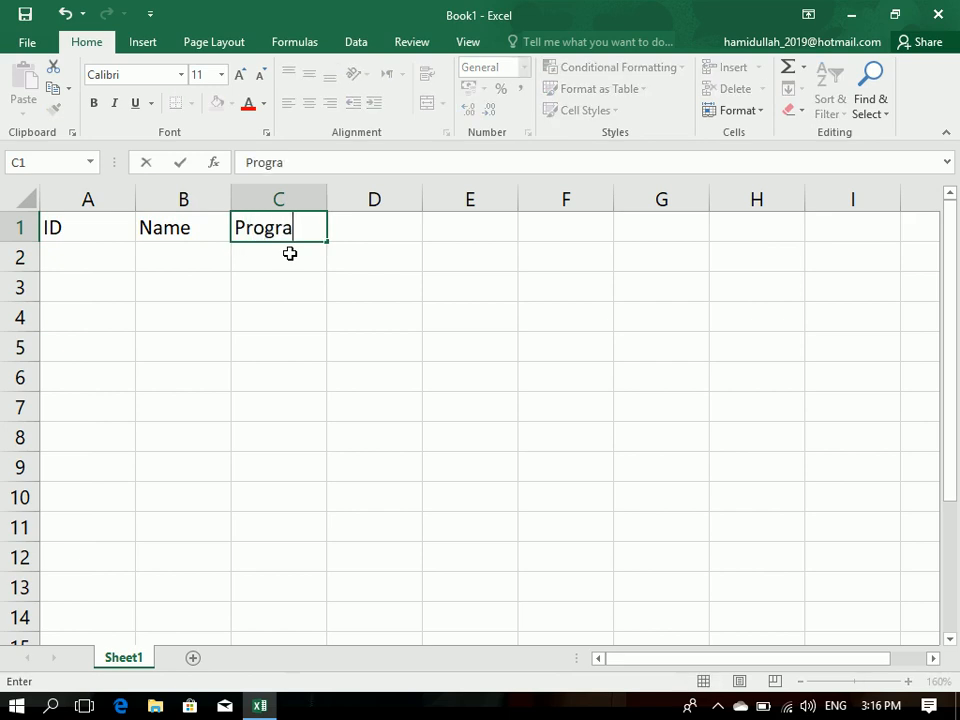
{"action": "type", "text": "m"}
{"action": "key", "text": "Tab"}
{"action": "left_click", "coordinate": [58, 240]}
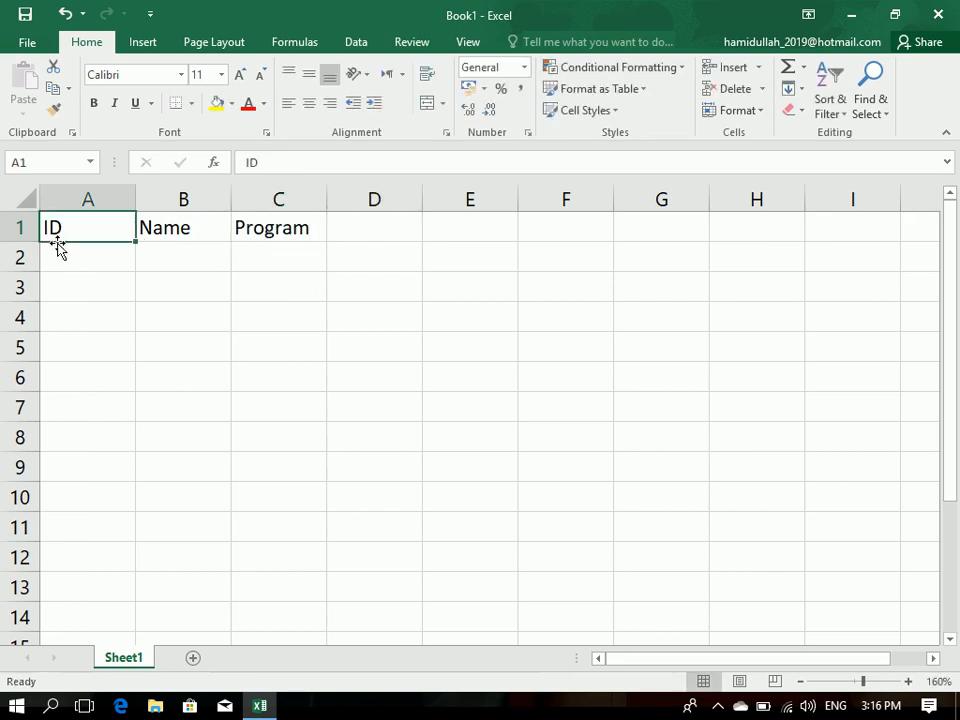
Step: Enter the IDs 1, 2 and 3 in cells A2 to A4 under the ID header
{"action": "left_click", "coordinate": [71, 259]}
{"action": "type", "text": "1"}
{"action": "key", "text": "Return"}
{"action": "type", "text": "2"}
{"action": "key", "text": "Return"}
{"action": "type", "text": "3"}
{"action": "key", "text": "Return"}
{"action": "key", "text": "Return"}
{"action": "type", "text": "4"}
{"action": "key", "text": "Return"}
{"action": "type", "text": "5"}
{"action": "key", "text": "Return"}
{"action": "key", "text": "Up"}
{"action": "key", "text": "Up"}
{"action": "key", "text": "Up"}
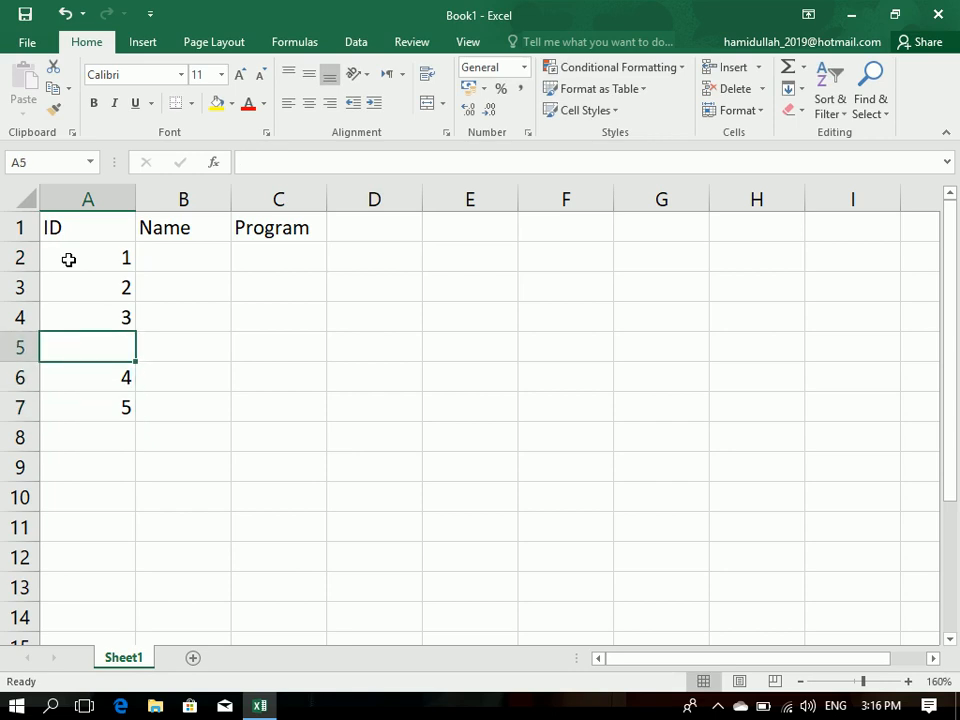
Step: Continue the ID column with the numbers 4 to 10 in cells A5 to A11
{"action": "type", "text": "4"}
{"action": "key", "text": "Return"}
{"action": "type", "text": "5"}
{"action": "key", "text": "Return"}
{"action": "type", "text": "6"}
{"action": "key", "text": "Return"}
{"action": "type", "text": "7 8"}
{"action": "key", "text": "Return"}
{"action": "type", "text": "9"}
{"action": "key", "text": "Return"}
{"action": "type", "text": "10"}
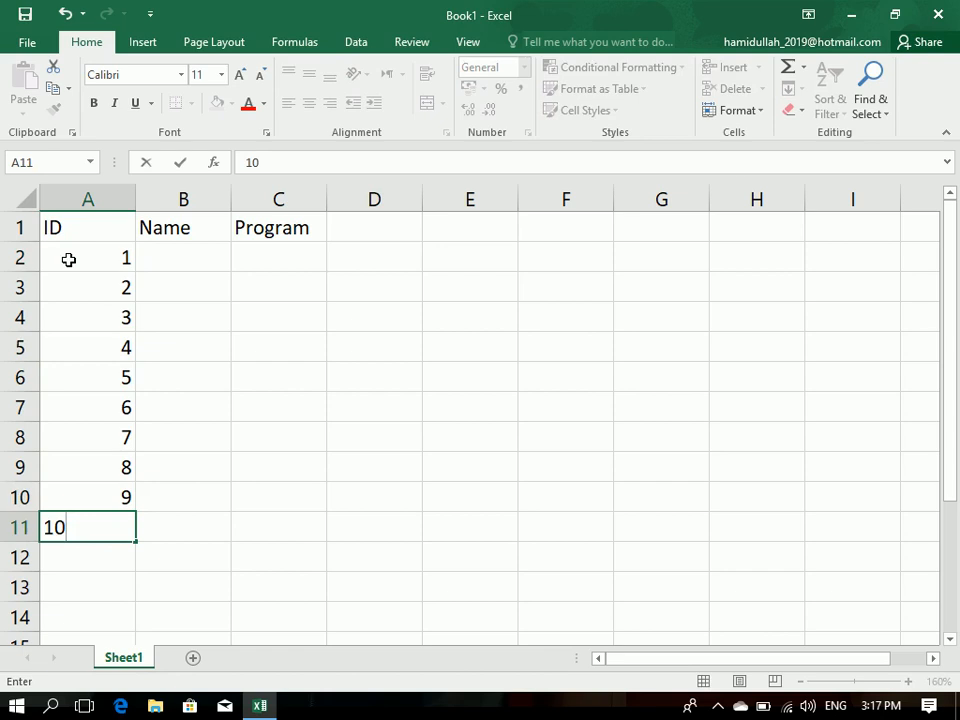
{"action": "key", "text": "Up"}
Step: Enter DIT in cell C2 under the Program header
{"action": "key", "text": "Right"}
{"action": "key", "text": "Up"}
{"action": "key", "text": "Up"}
{"action": "key", "text": "Up"}
{"action": "key", "text": "Up"}
{"action": "key", "text": "Up"}
{"action": "key", "text": "Up"}
{"action": "key", "text": "Up"}
{"action": "key", "text": "Up"}
{"action": "key", "text": "Up"}
{"action": "key", "text": "Right"}
{"action": "key", "text": "Down"}
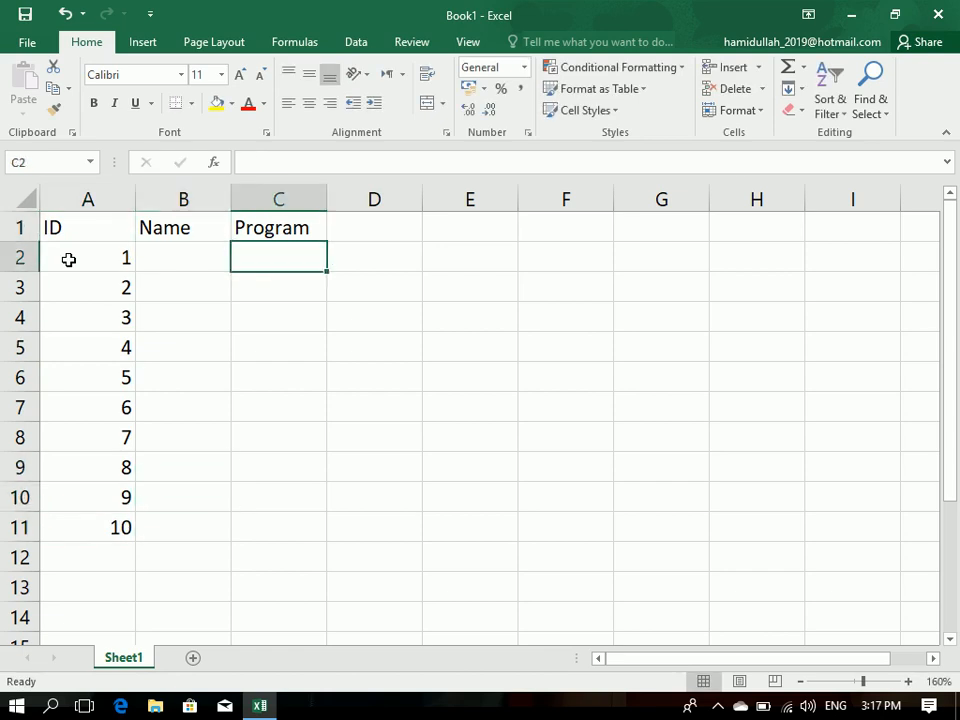
{"action": "type", "text": "DIT"}
{"action": "key", "text": "Return"}
Step: Fill DIT down from C2 through C11 and center the filled cells
{"action": "left_click_drag", "start_coordinate": [265, 257], "coordinate": [287, 516]}
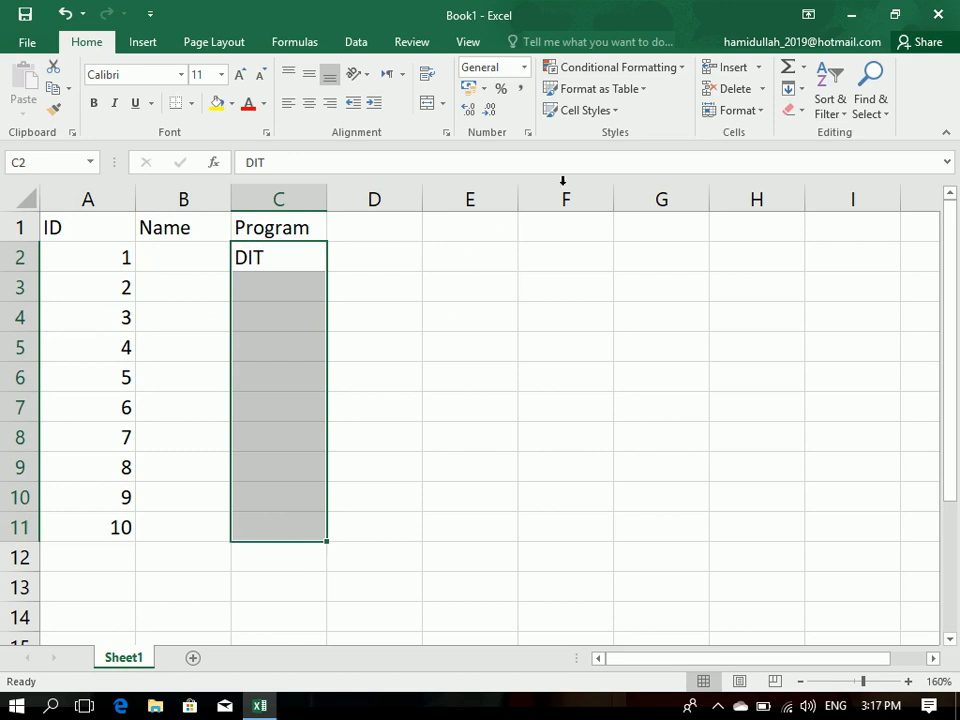
{"action": "left_click", "coordinate": [791, 89]}
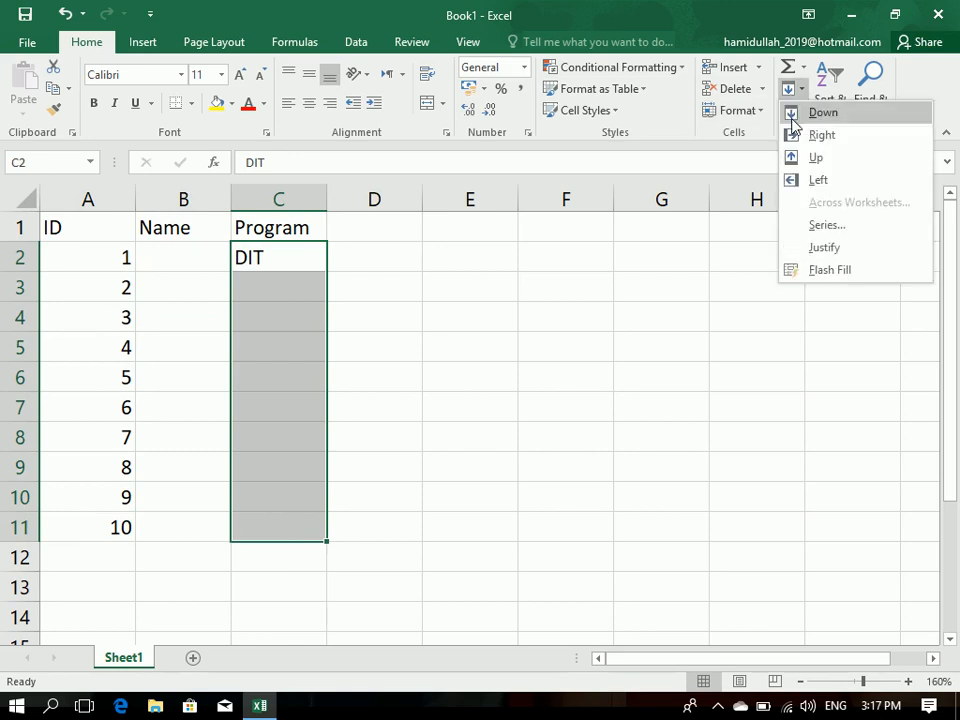
{"action": "left_click", "coordinate": [815, 112]}
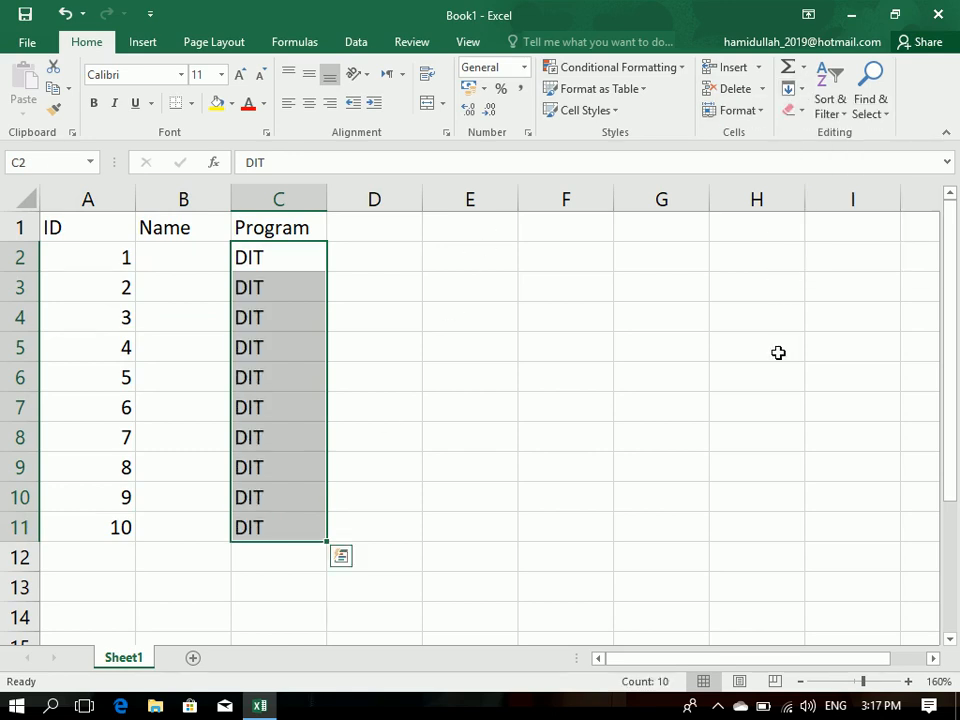
{"action": "key", "text": "ctrl+z"}
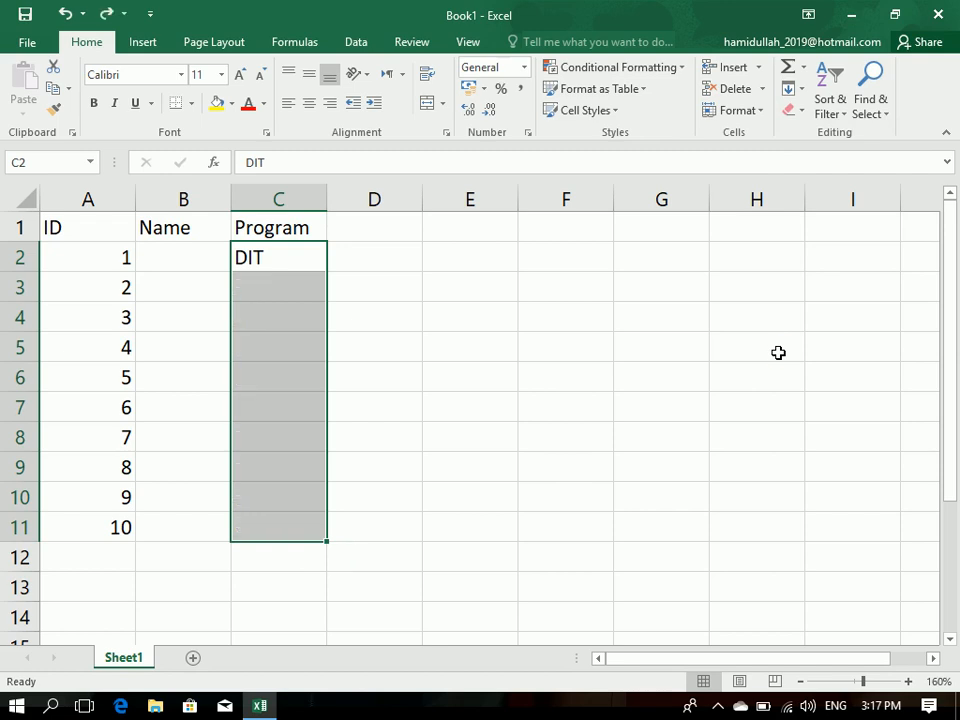
{"action": "key", "text": "ctrl+d"}
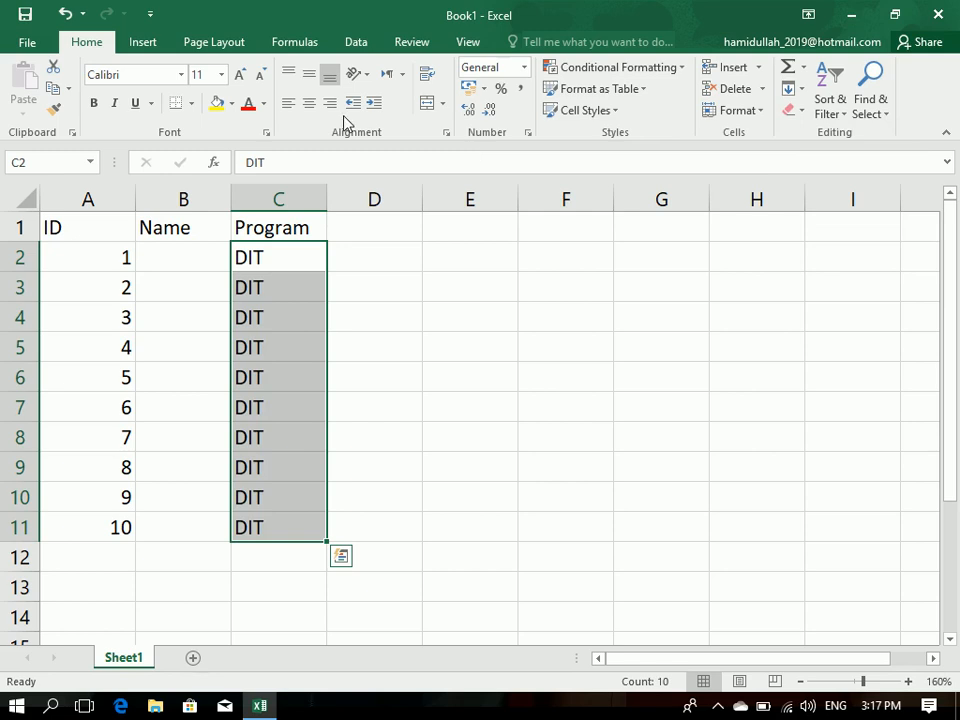
{"action": "left_click", "coordinate": [309, 103]}
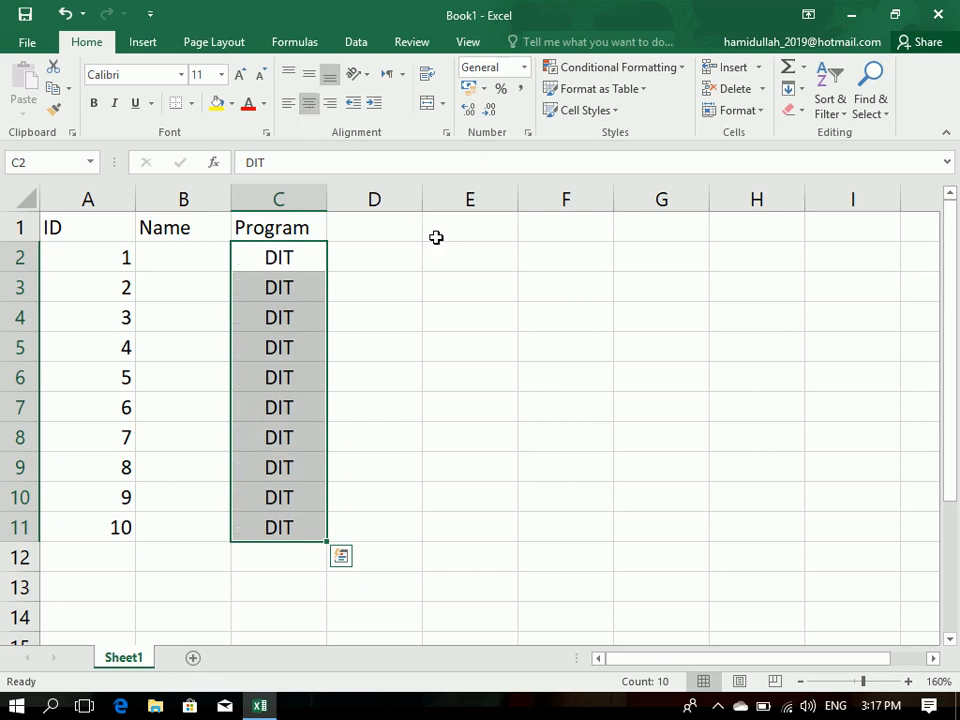
Step: Add the headers Fee, Adm and Total in cells D1 to F1
{"action": "left_click", "coordinate": [436, 237]}
{"action": "left_click", "coordinate": [393, 230]}
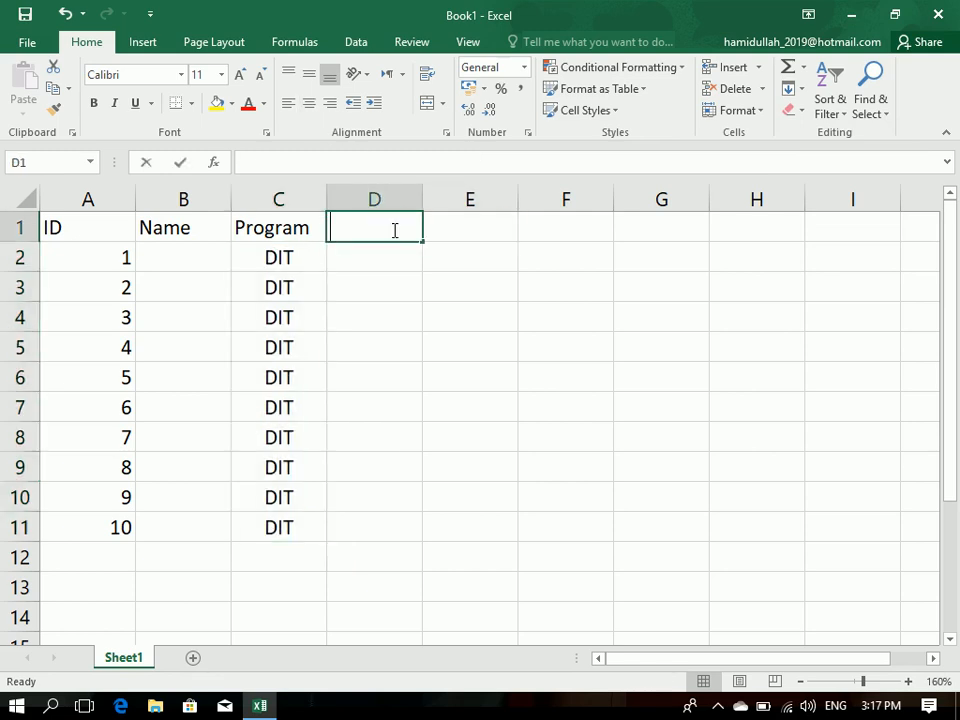
{"action": "type", "text": "FEe"}
{"action": "key", "text": "Tab"}
{"action": "type", "text": "Adsm"}
{"action": "key", "text": "BackSpace"}
{"action": "key", "text": "BackSpace"}
{"action": "type", "text": "m"}
{"action": "key", "text": "Tab"}
{"action": "type", "text": "Total"}
{"action": "key", "text": "Return"}
Step: Enter the formula =D2+E2 in cell F2 under the Total header
{"action": "key", "text": "Right"}
{"action": "key", "text": "Right"}
{"action": "type", "text": "-"}
{"action": "key", "text": "BackSpace"}
{"action": "type", "text": "="}
{"action": "left_click", "coordinate": [395, 265]}
{"action": "type", "text": "+"}
{"action": "left_click", "coordinate": [440, 245]}
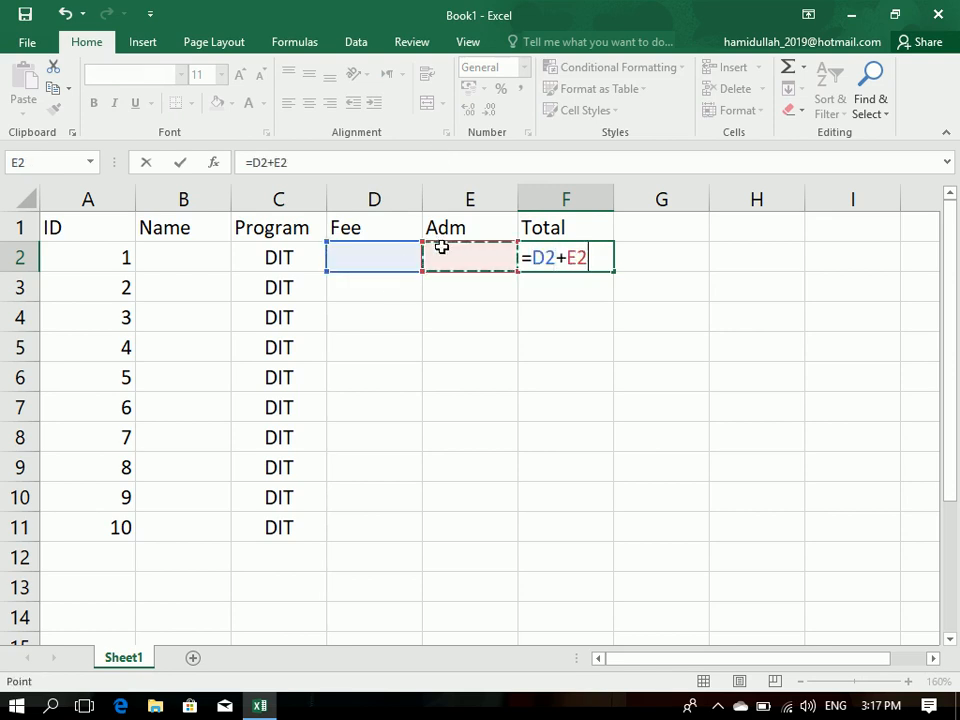
{"action": "key", "text": "Return"}
Step: Fill the Total formula down from F2 through F11 and center the results
{"action": "left_click_drag", "start_coordinate": [536, 267], "coordinate": [561, 516]}
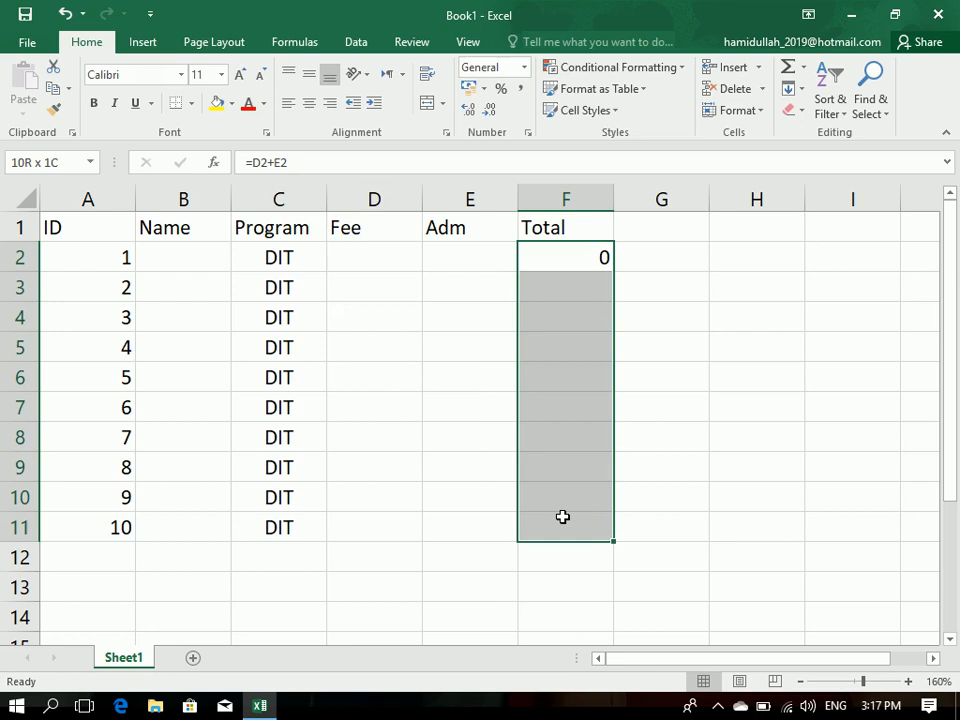
{"action": "key", "text": "ctrl+d"}
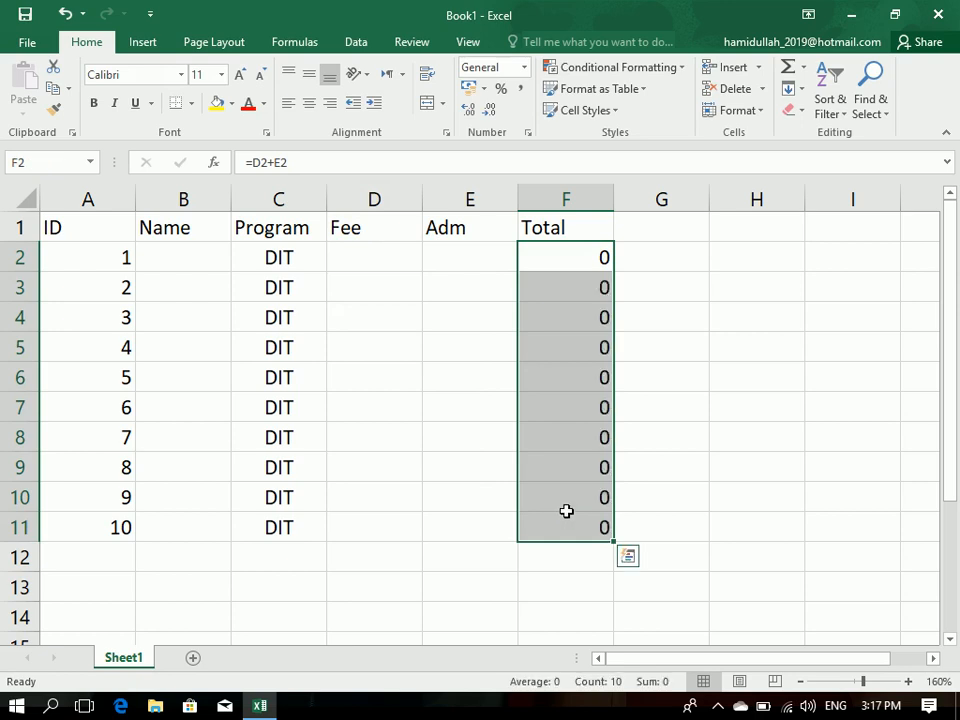
{"action": "key", "text": "ctrl+z"}
{"action": "left_click", "coordinate": [793, 88]}
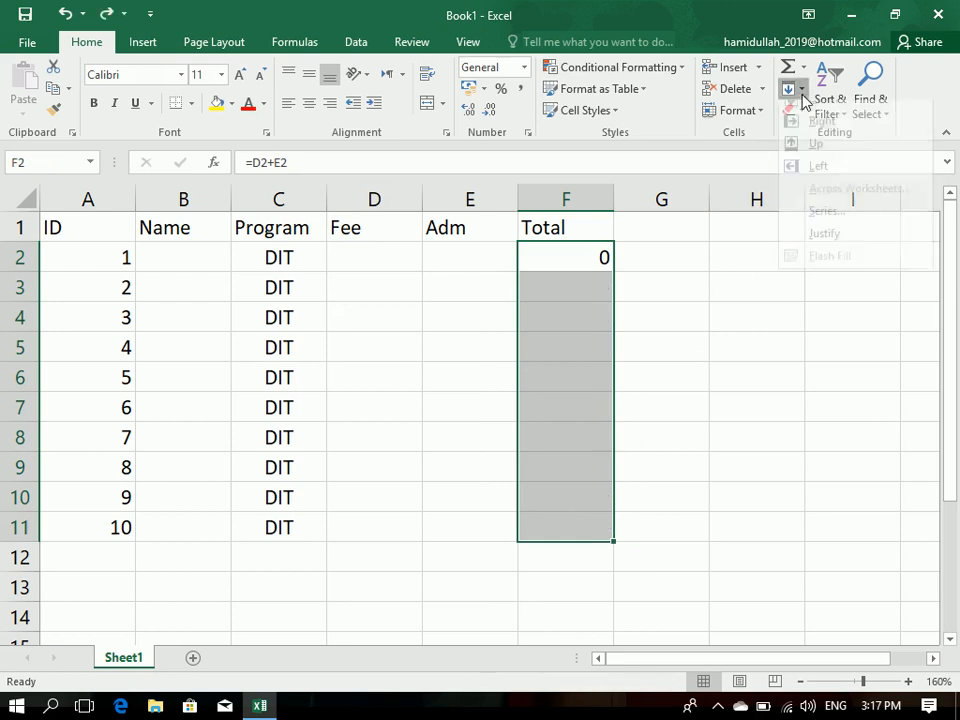
{"action": "left_click", "coordinate": [823, 112]}
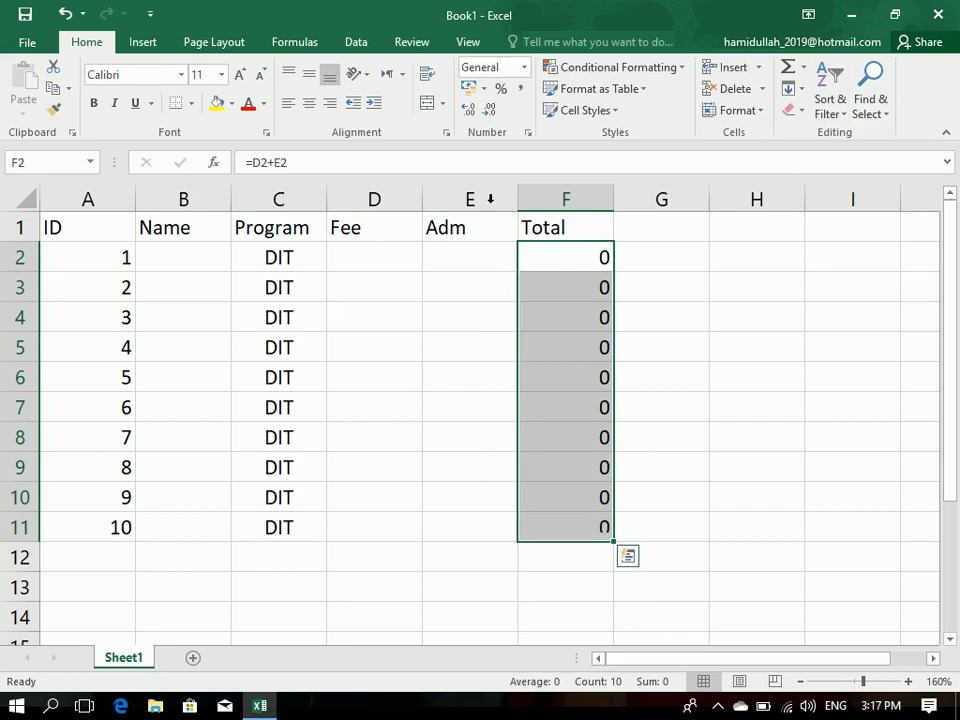
{"action": "left_click", "coordinate": [309, 103]}
Step: Center the header row across cells A1 to F1
{"action": "left_click_drag", "start_coordinate": [380, 228], "coordinate": [480, 228]}
{"action": "left_click_drag", "start_coordinate": [558, 226], "coordinate": [60, 232]}
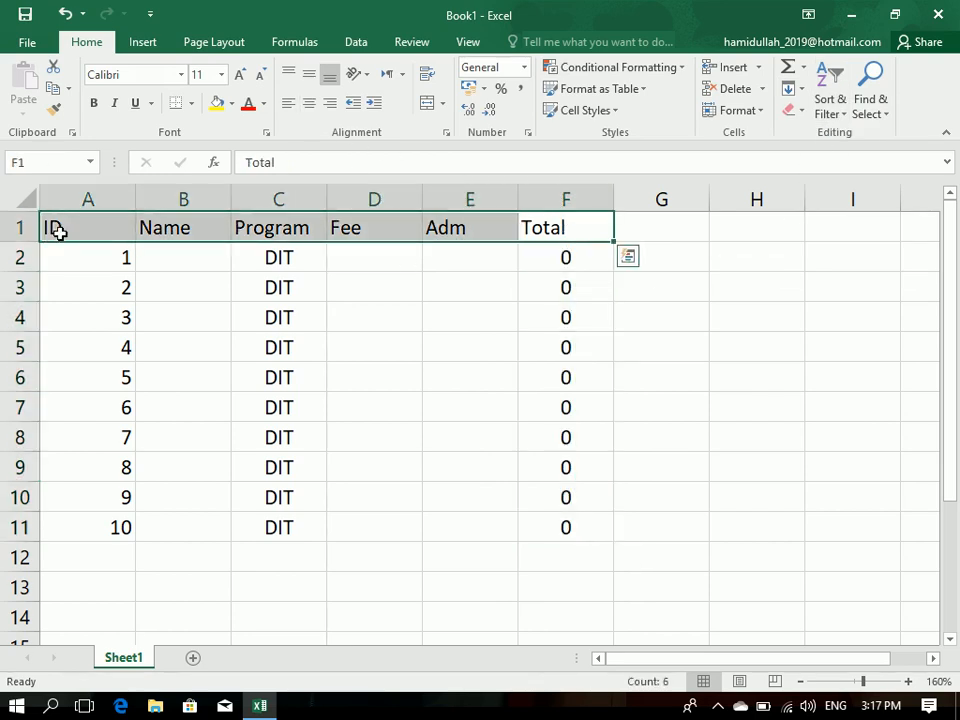
{"action": "left_click", "coordinate": [309, 103]}
{"action": "left_click", "coordinate": [457, 255]}
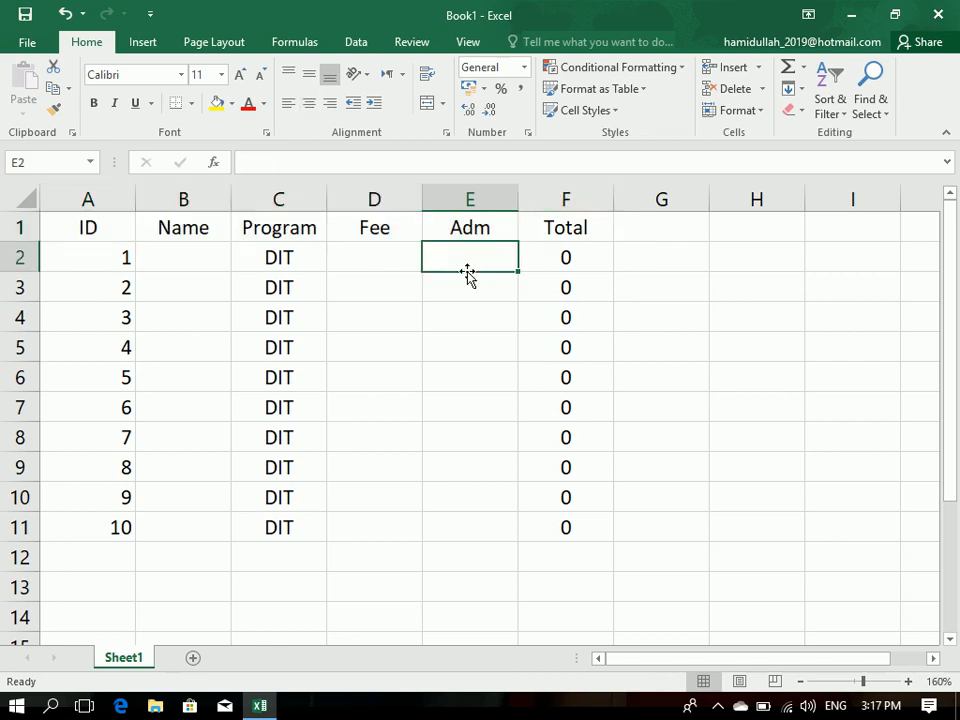
{"action": "left_click", "coordinate": [455, 290]}
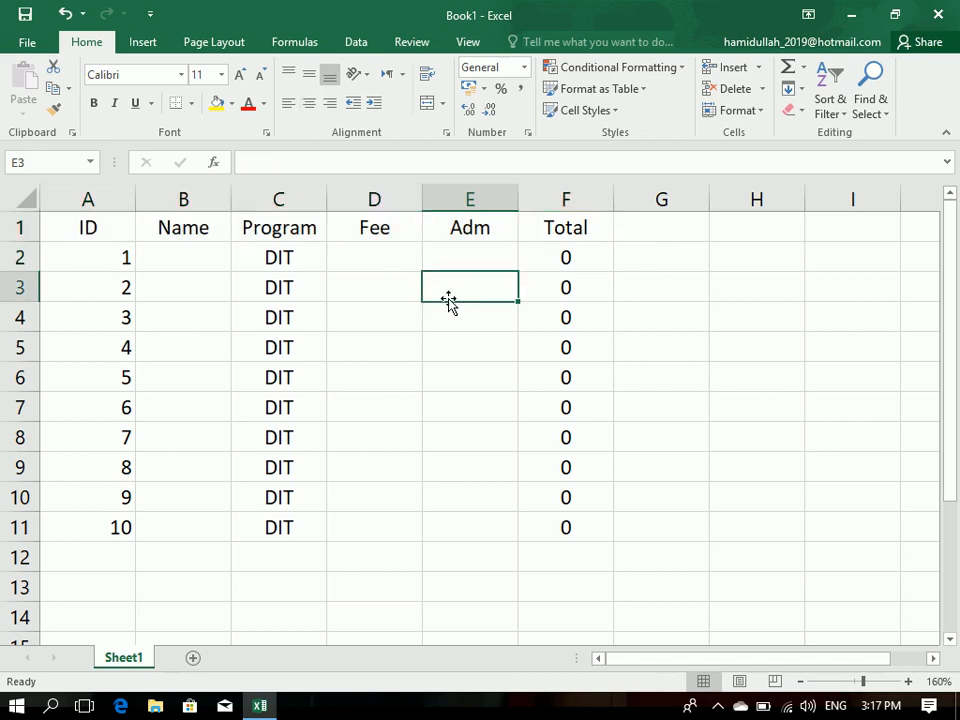
{"action": "left_click", "coordinate": [787, 92]}
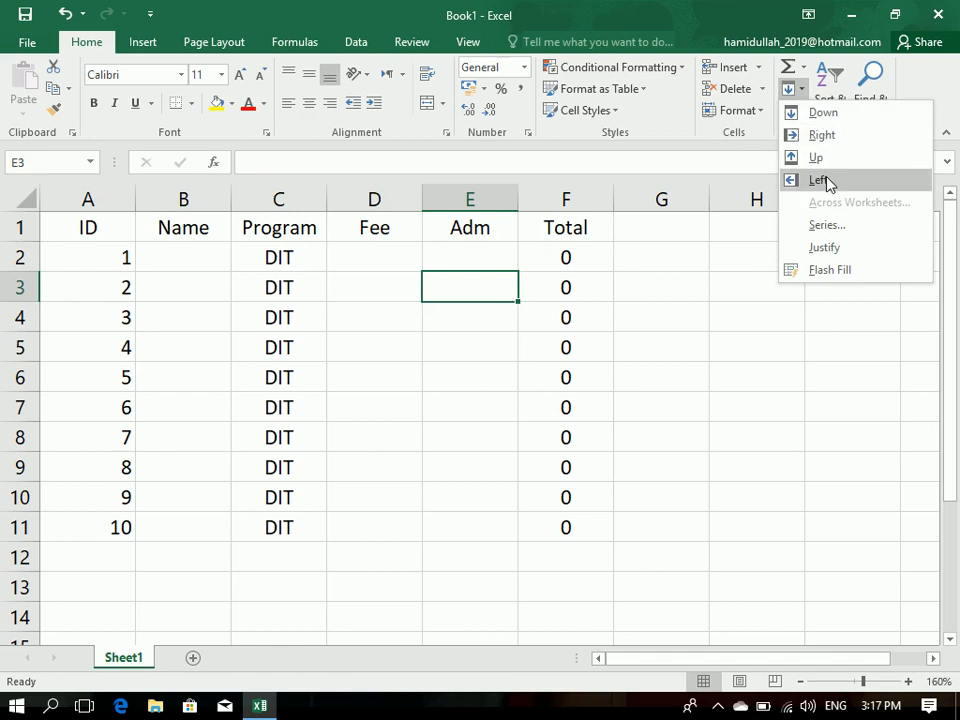
{"action": "left_click", "coordinate": [523, 396]}
Step: Add a new worksheet and enter Afghan in cell K6
{"action": "left_click", "coordinate": [193, 658]}
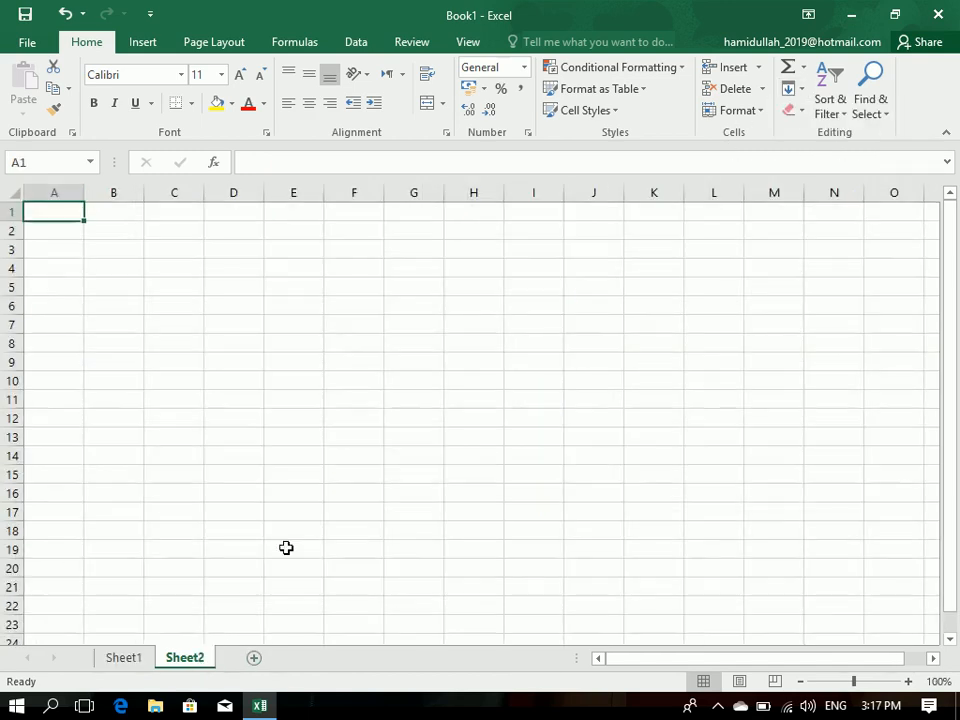
{"action": "left_click", "coordinate": [335, 324]}
{"action": "left_click", "coordinate": [659, 305]}
{"action": "type", "text": "Khan"}
{"action": "key", "text": "BackSpace"}
{"action": "key", "text": "BackSpace"}
{"action": "type", "text": "Afghan"}
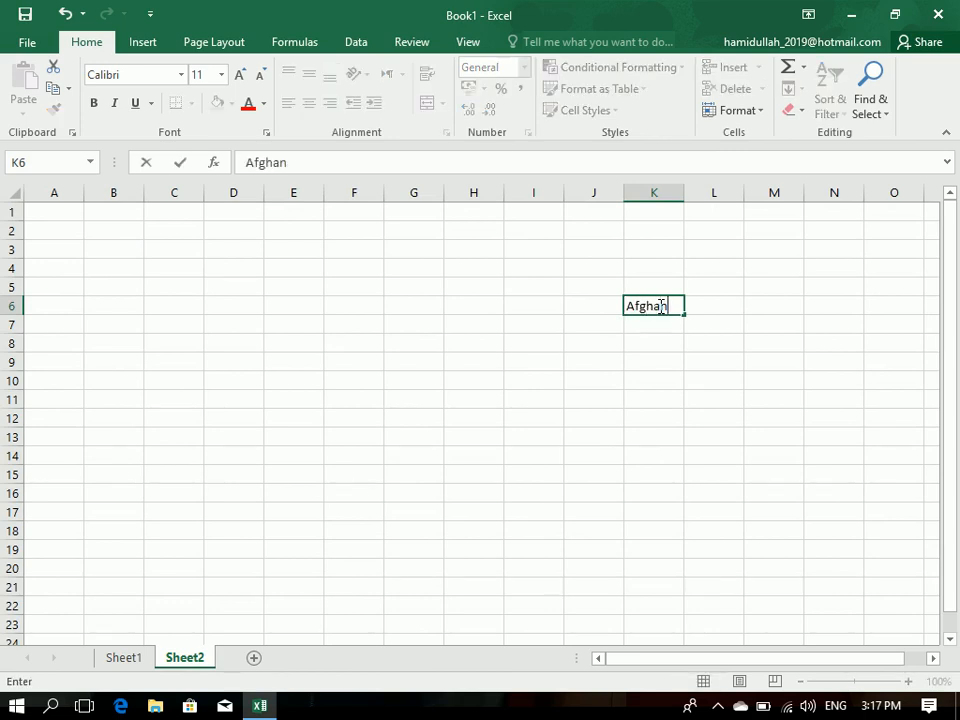
{"action": "key", "text": "Return"}
Step: Fill the text in K6 right through N6 and left through E6
{"action": "left_click_drag", "start_coordinate": [664, 307], "coordinate": [851, 305]}
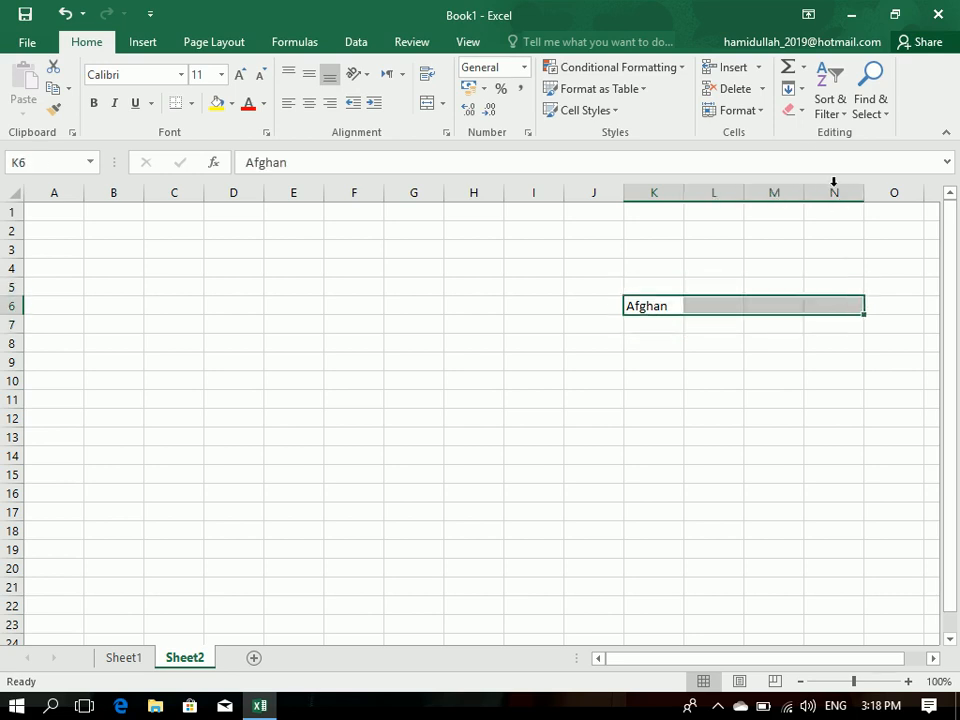
{"action": "left_click", "coordinate": [800, 89]}
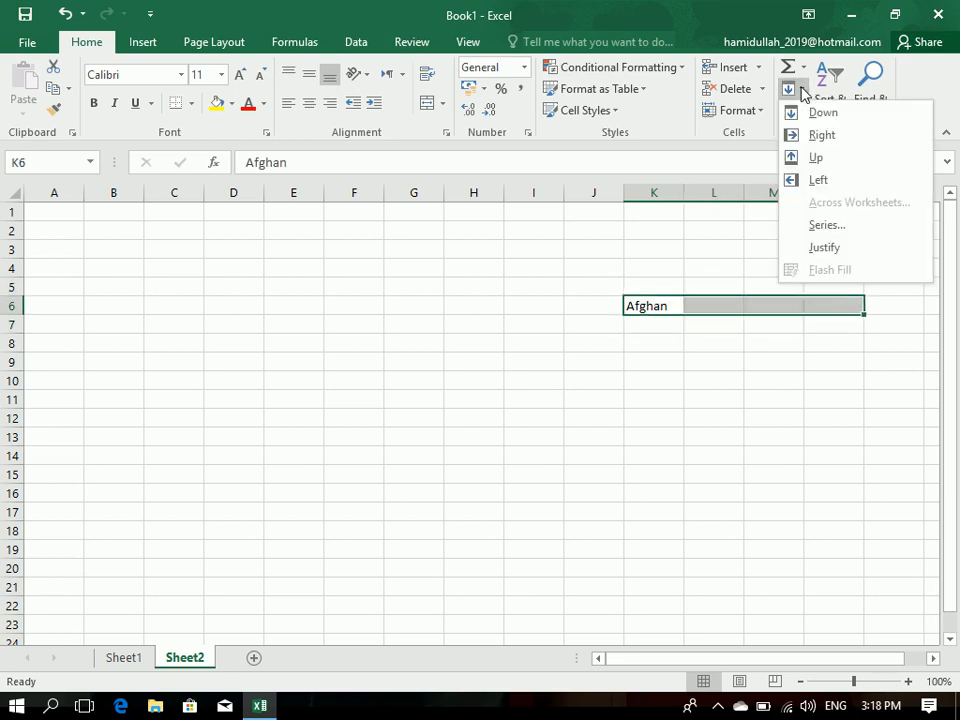
{"action": "left_click", "coordinate": [822, 136]}
{"action": "left_click_drag", "start_coordinate": [665, 315], "coordinate": [300, 302]}
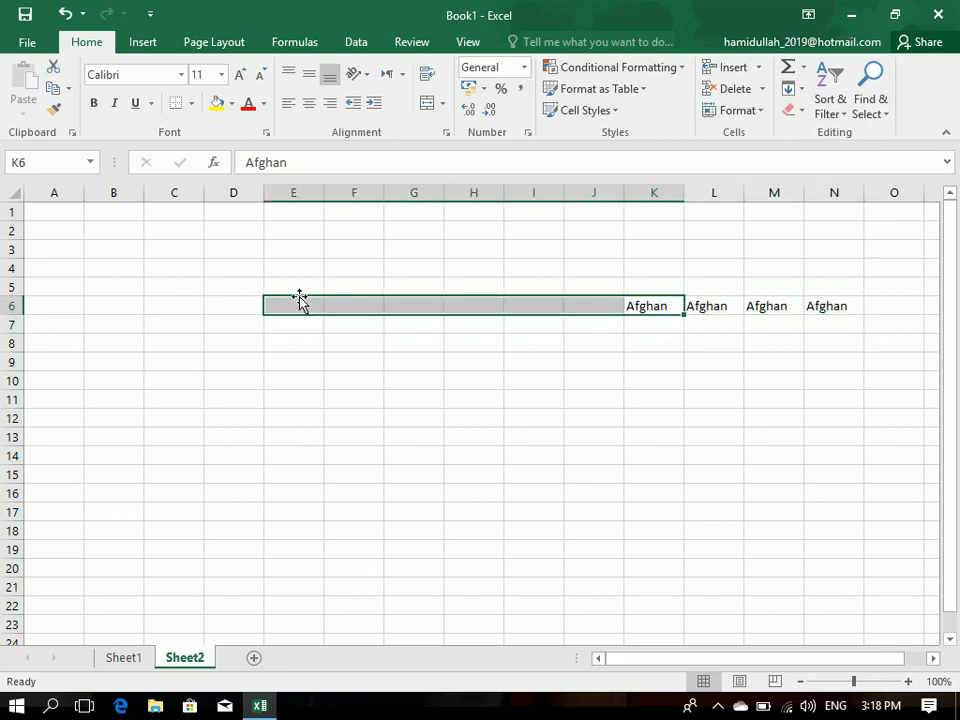
{"action": "left_click", "coordinate": [800, 89]}
{"action": "left_click", "coordinate": [822, 181]}
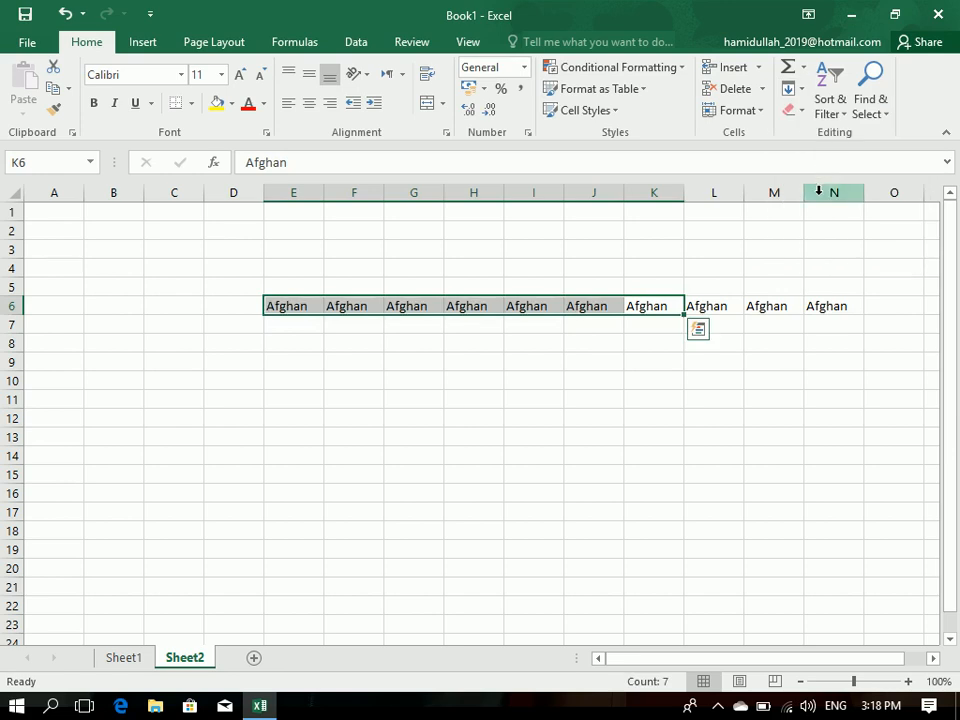
Step: Enter Afghan in cell I16 and fill it up through I7
{"action": "left_click", "coordinate": [800, 89]}
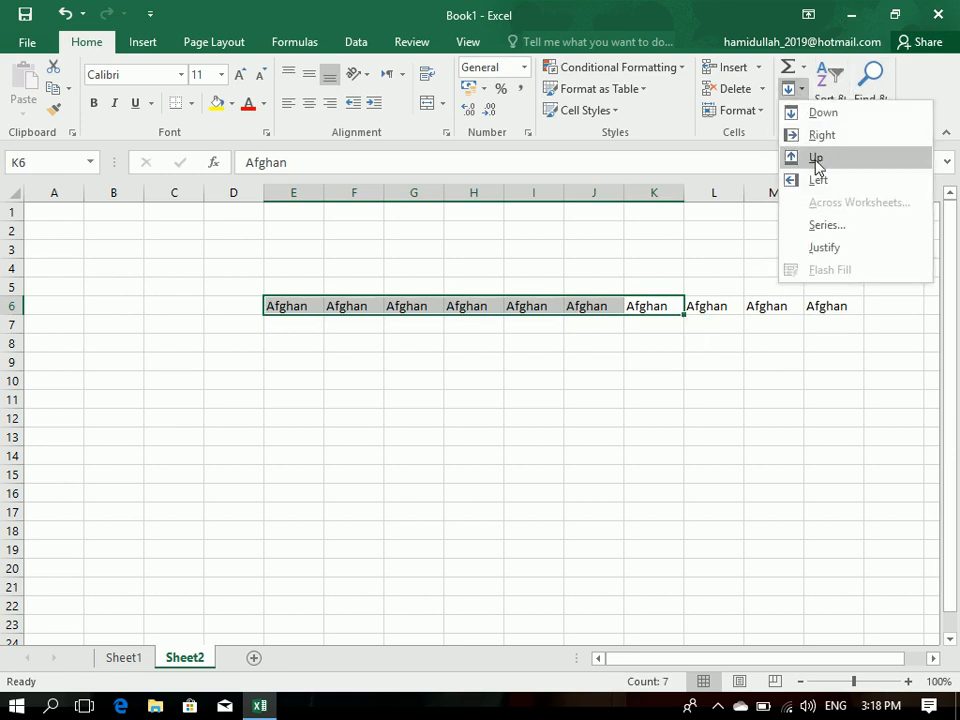
{"action": "left_click", "coordinate": [512, 499]}
{"action": "left_click", "coordinate": [514, 497]}
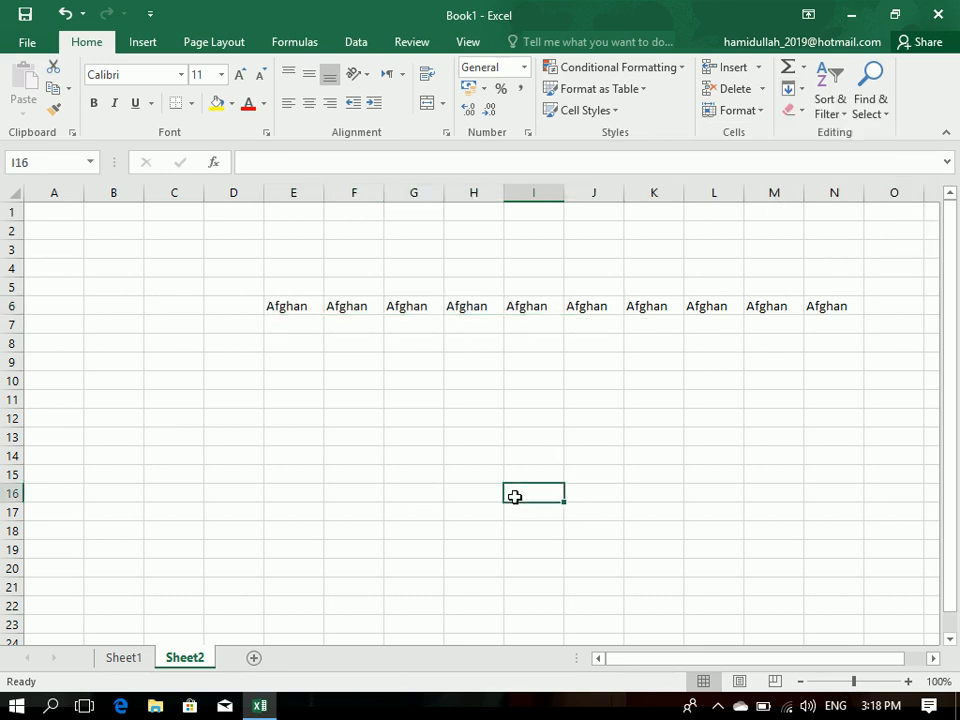
{"action": "type", "text": "Afghan"}
{"action": "key", "text": "Return"}
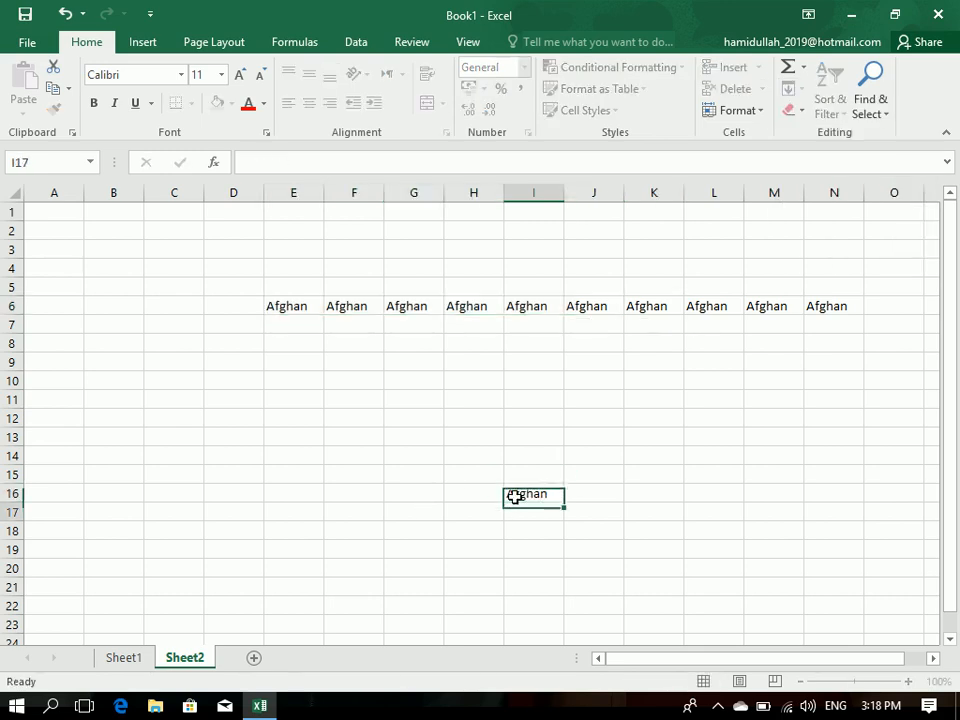
{"action": "left_click_drag", "start_coordinate": [514, 497], "coordinate": [534, 328]}
{"action": "left_click", "coordinate": [790, 89]}
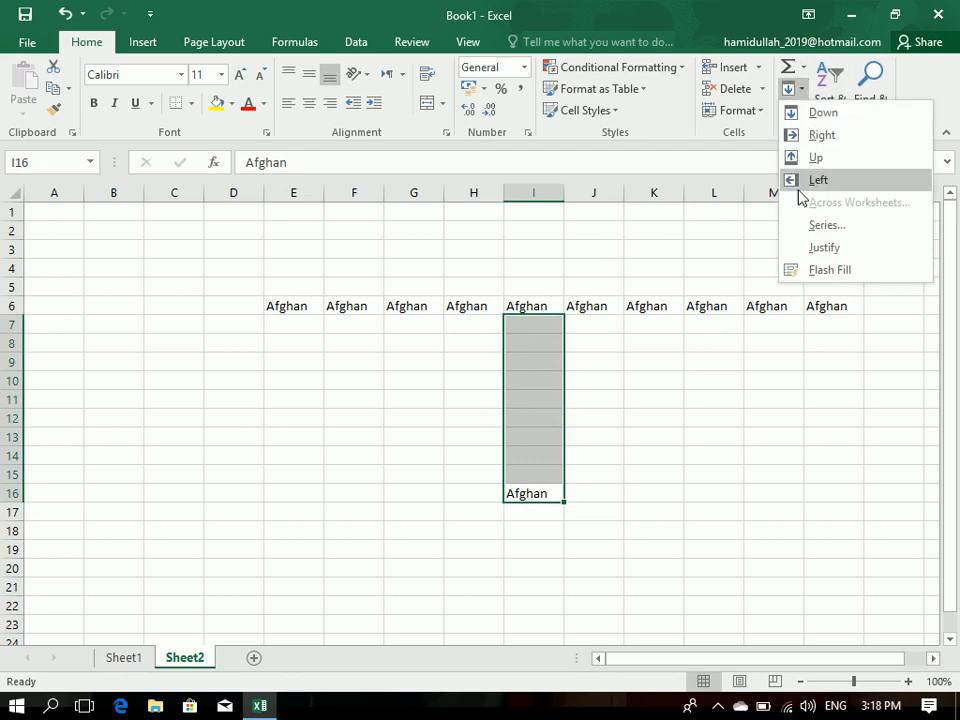
{"action": "left_click", "coordinate": [815, 160]}
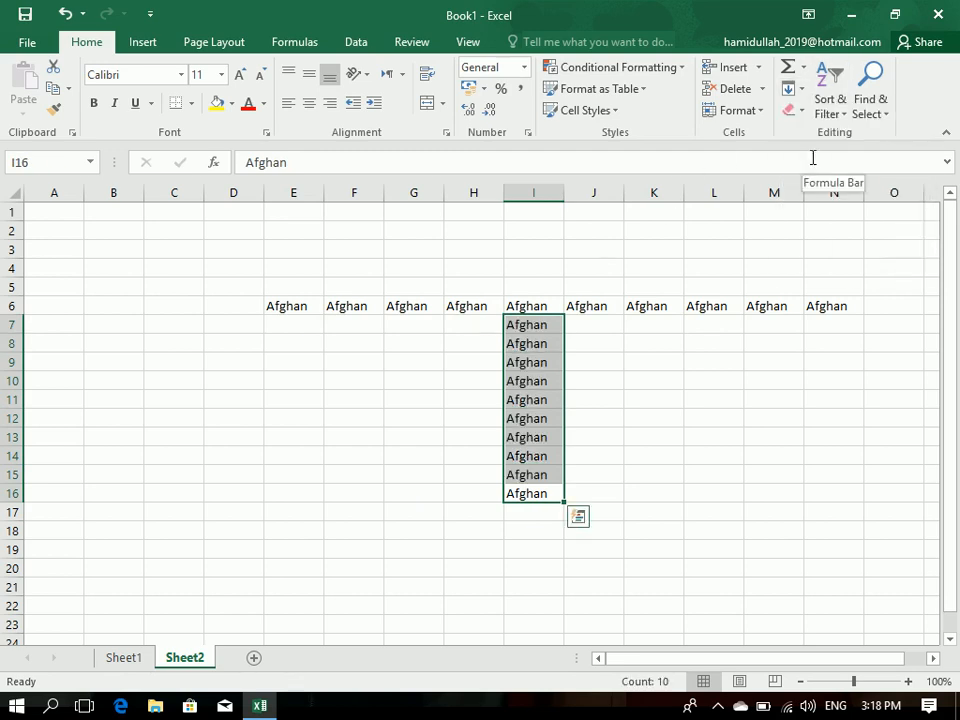
Step: Clear the contents of all cells on Sheet2
{"action": "left_click", "coordinate": [753, 365]}
{"action": "key", "text": "ctrl+a"}
{"action": "key", "text": "Delete"}
{"action": "left_click", "coordinate": [788, 90]}
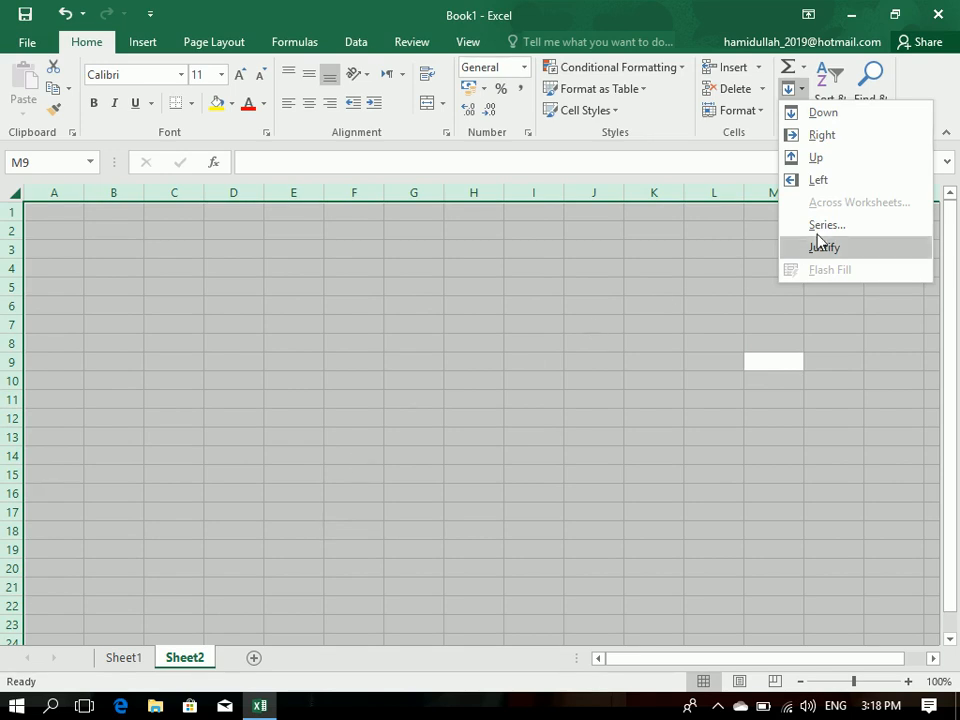
{"action": "left_click", "coordinate": [266, 347]}
{"action": "left_click", "coordinate": [268, 349]}
{"action": "scroll", "coordinate": [266, 350], "scroll_direction": "up", "scroll_amount": 4}
{"action": "left_click_drag", "start_coordinate": [88, 227], "coordinate": [47, 193]}
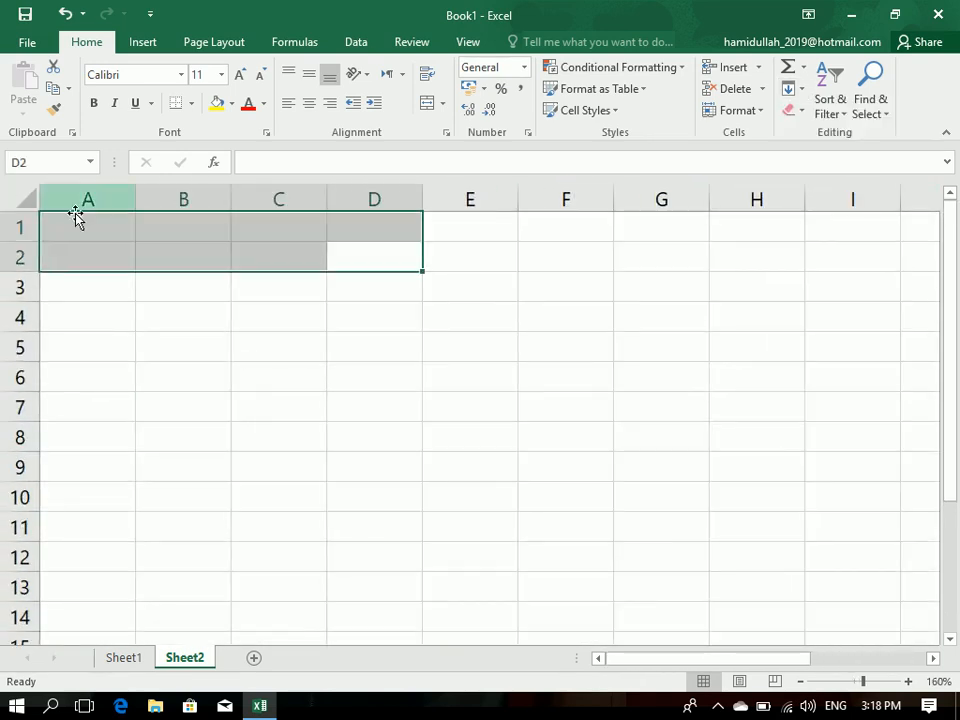
{"action": "left_click", "coordinate": [79, 227]}
{"action": "left_click", "coordinate": [801, 90]}
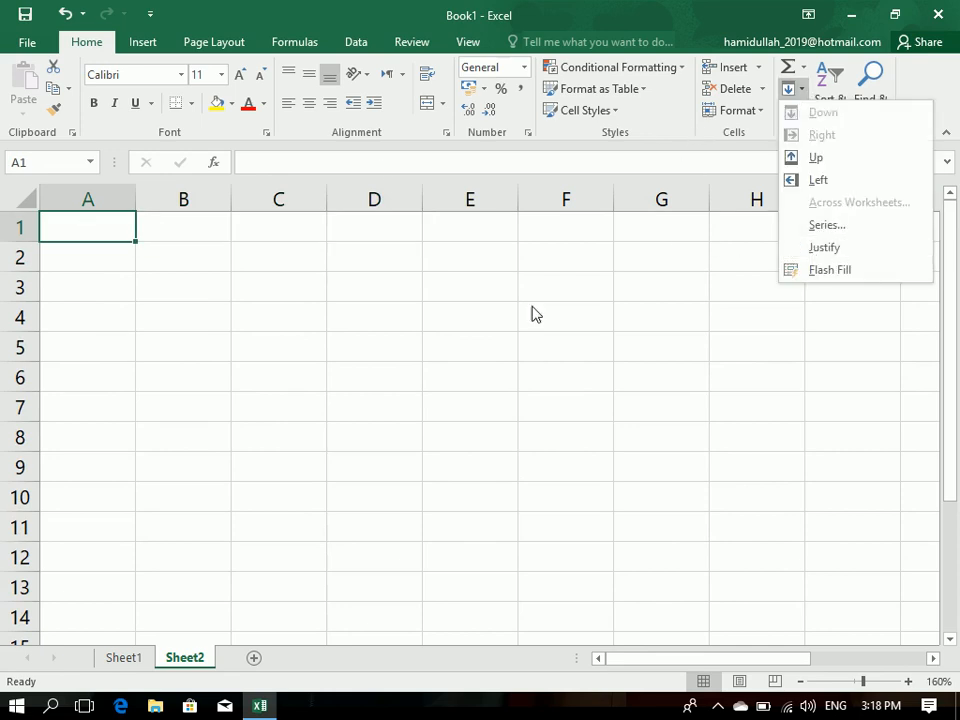
{"action": "left_click", "coordinate": [477, 336]}
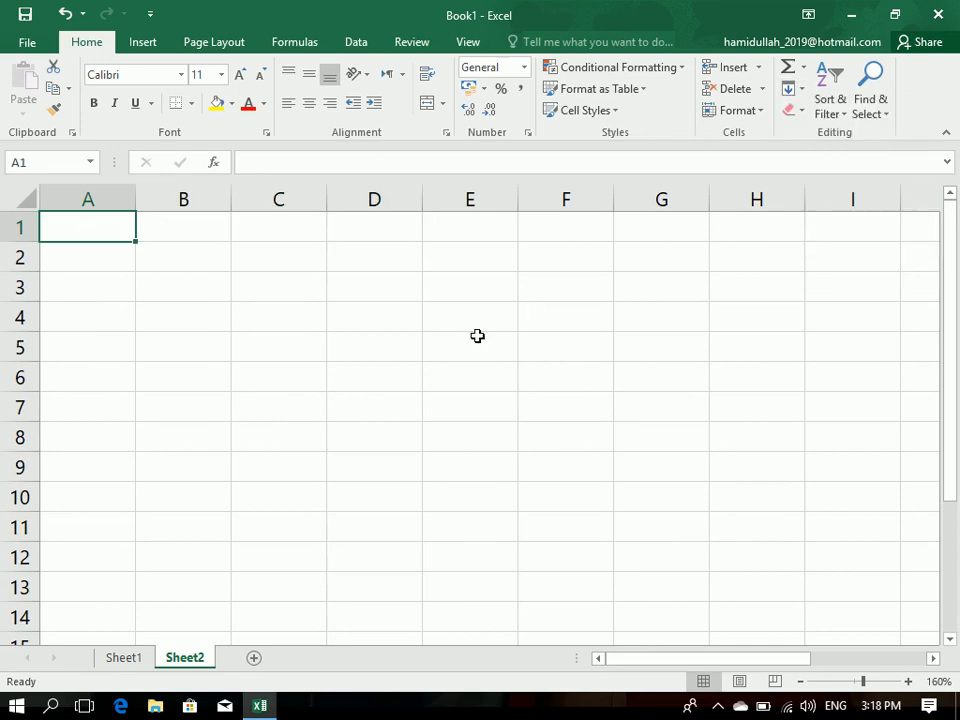
Step: Go to cell D2 under the Fee heading on Sheet1
{"action": "left_click", "coordinate": [128, 662]}
{"action": "key", "text": "ctrl+a"}
{"action": "left_click", "coordinate": [367, 262]}
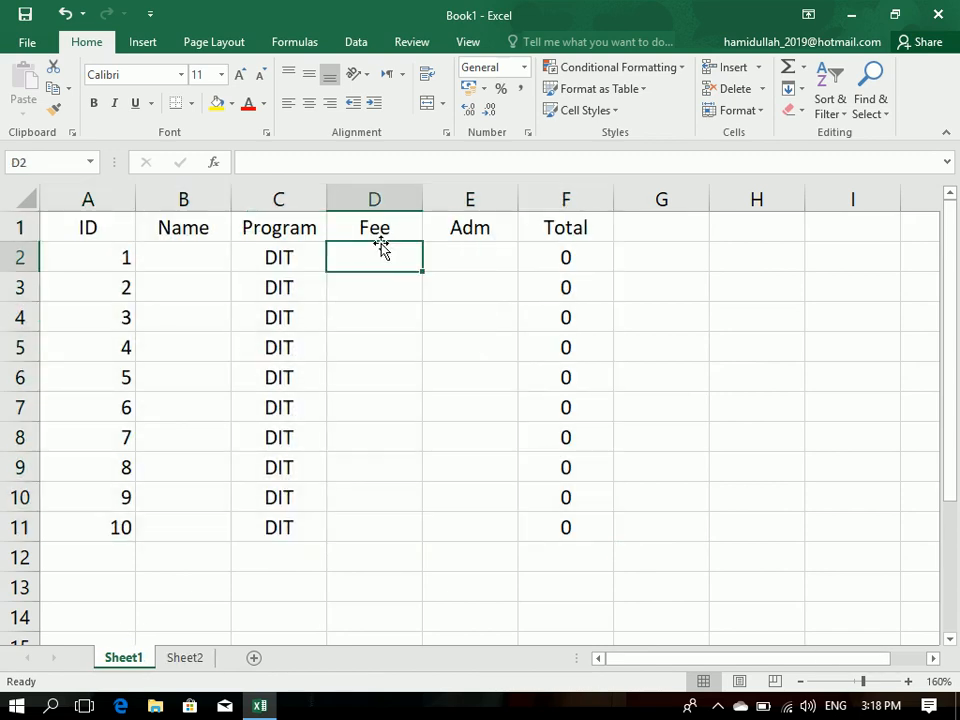
{"action": "type", "text": "2000\\"}
{"action": "key", "text": "Return"}
{"action": "type", "text": "3000"}
{"action": "key", "text": "Page_Down"}
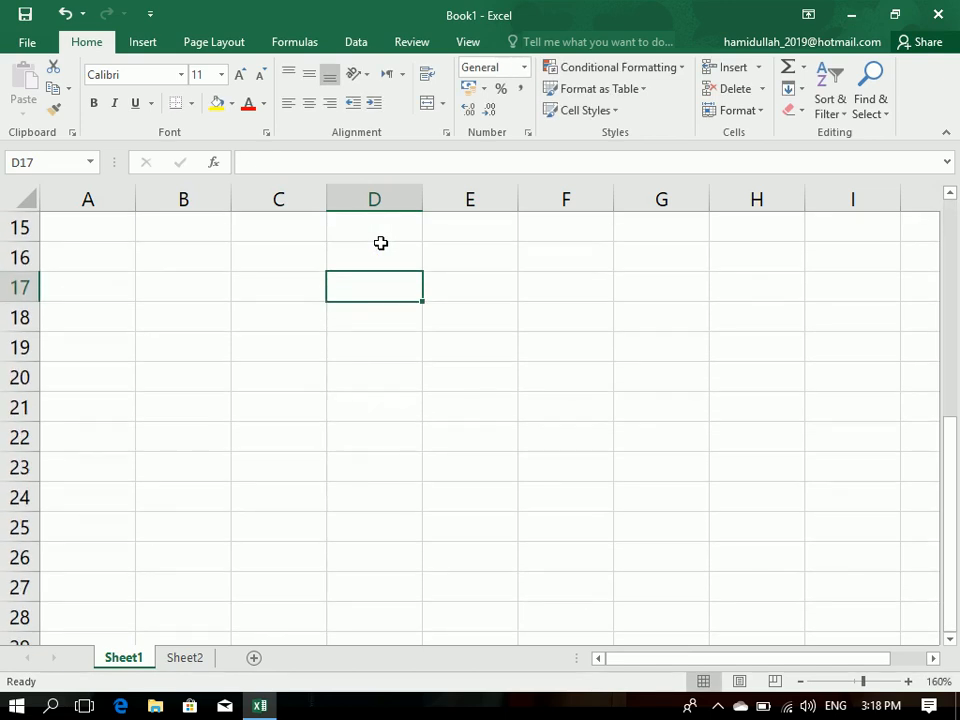
{"action": "key", "text": "Page_Up"}
{"action": "key", "text": "Up"}
{"action": "key", "text": "Up"}
{"action": "key", "text": "Down"}
Step: Enter 2000 in cell D2 and fill it down the Fee column through D11
{"action": "type", "text": "20"}
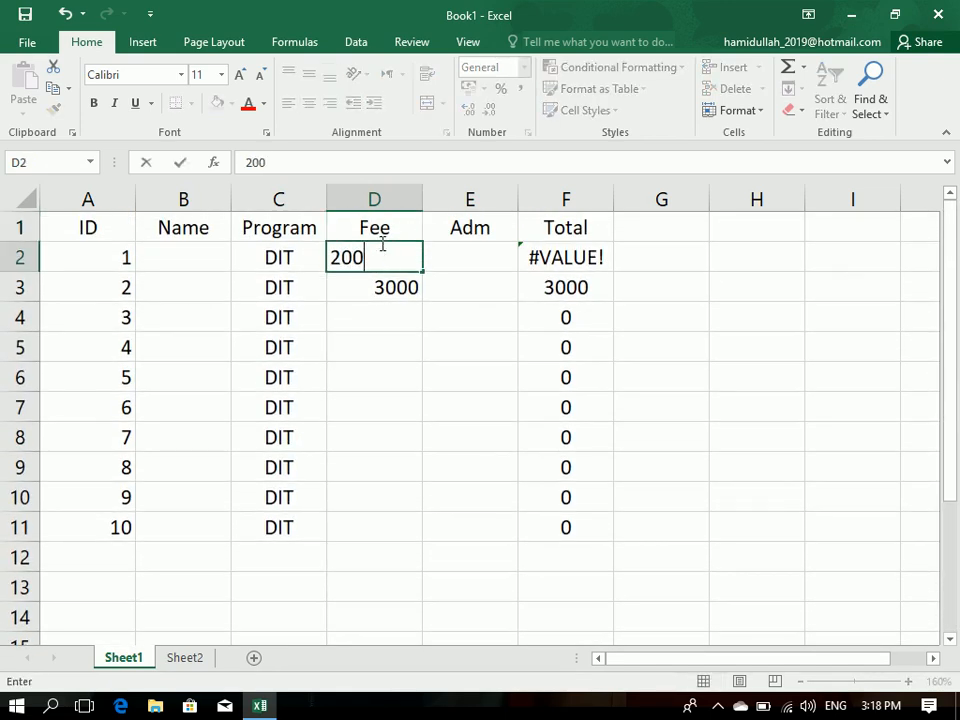
{"action": "type", "text": "00"}
{"action": "key", "text": "Return"}
{"action": "left_click_drag", "start_coordinate": [389, 246], "coordinate": [420, 525]}
{"action": "key", "text": "ctrl+d"}
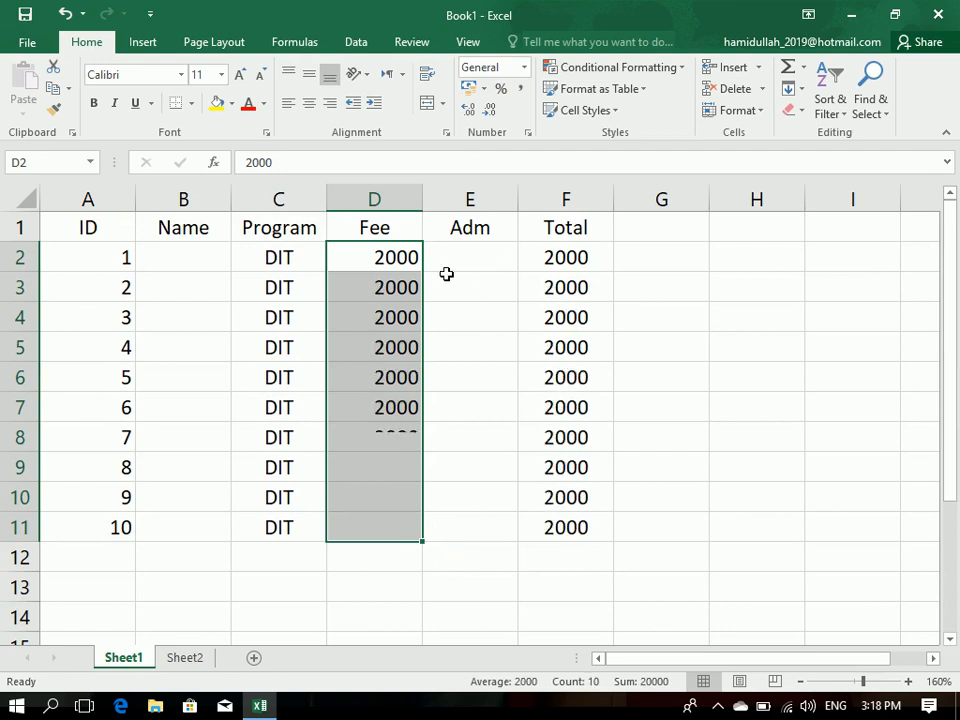
Step: Enter 1000 in cell E2 and fill it down the Adm column through E11
{"action": "left_click", "coordinate": [487, 263]}
{"action": "type", "text": "1000"}
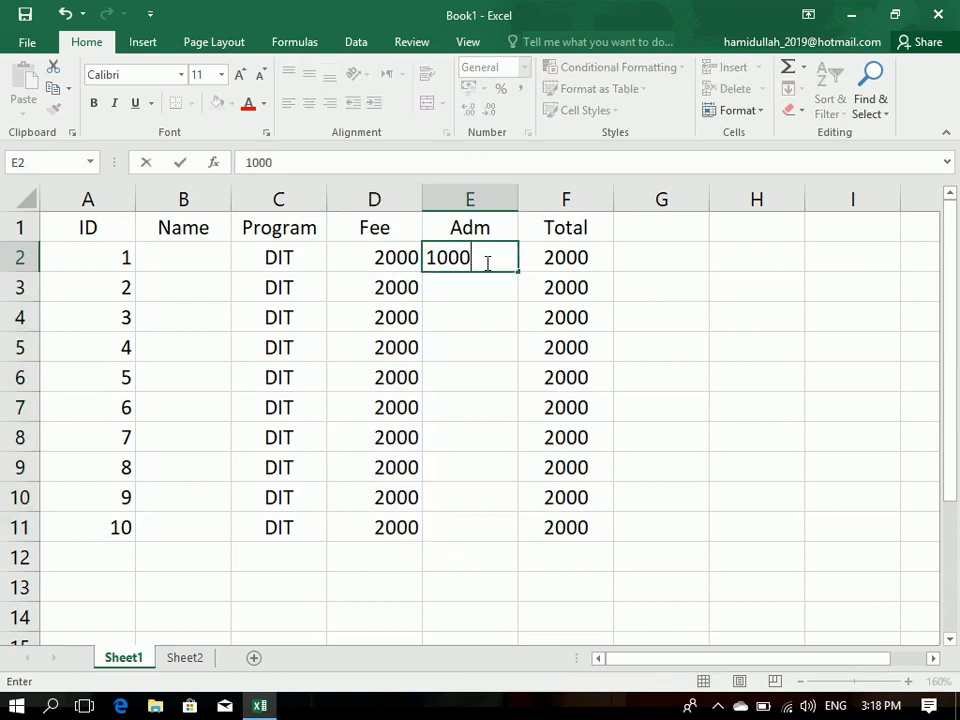
{"action": "key", "text": "Return"}
{"action": "left_click_drag", "start_coordinate": [489, 257], "coordinate": [472, 538]}
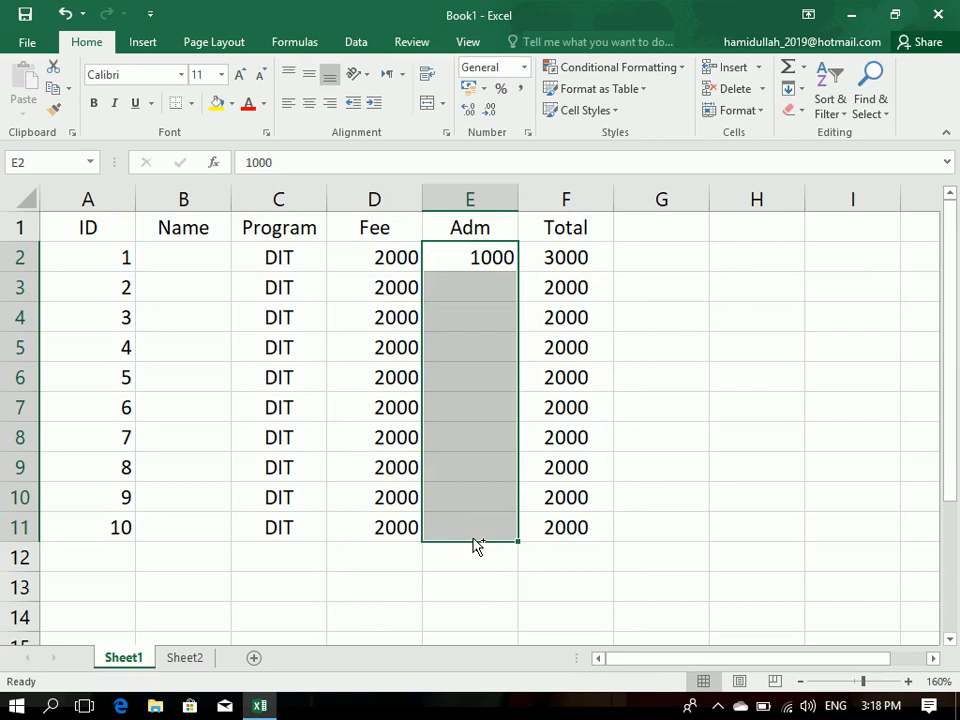
{"action": "key", "text": "ctrl+d"}
Step: Center the contents of the table A1:F11 and apply all borders to it
{"action": "left_click_drag", "start_coordinate": [551, 527], "coordinate": [5, 199]}
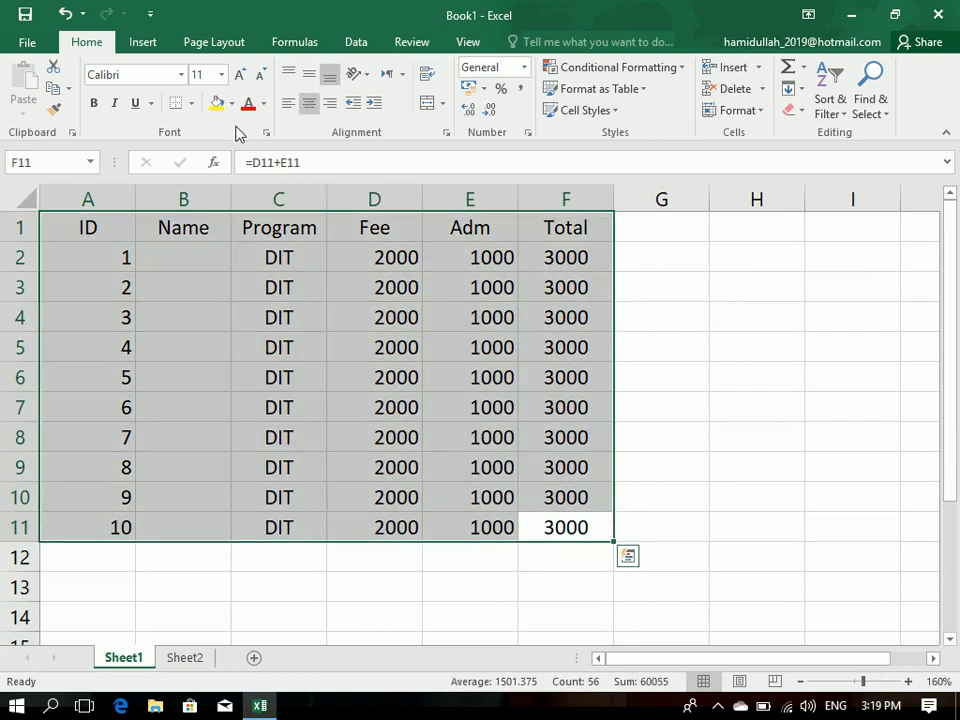
{"action": "left_click", "coordinate": [330, 103]}
{"action": "left_click", "coordinate": [309, 103]}
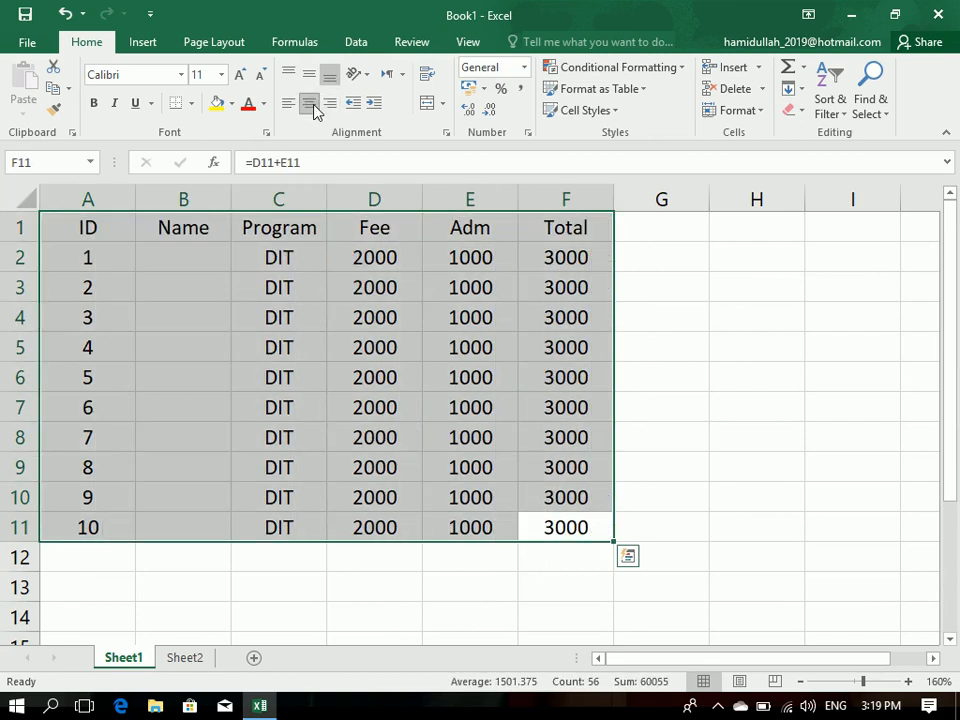
{"action": "left_click", "coordinate": [191, 103]}
{"action": "left_click", "coordinate": [212, 260]}
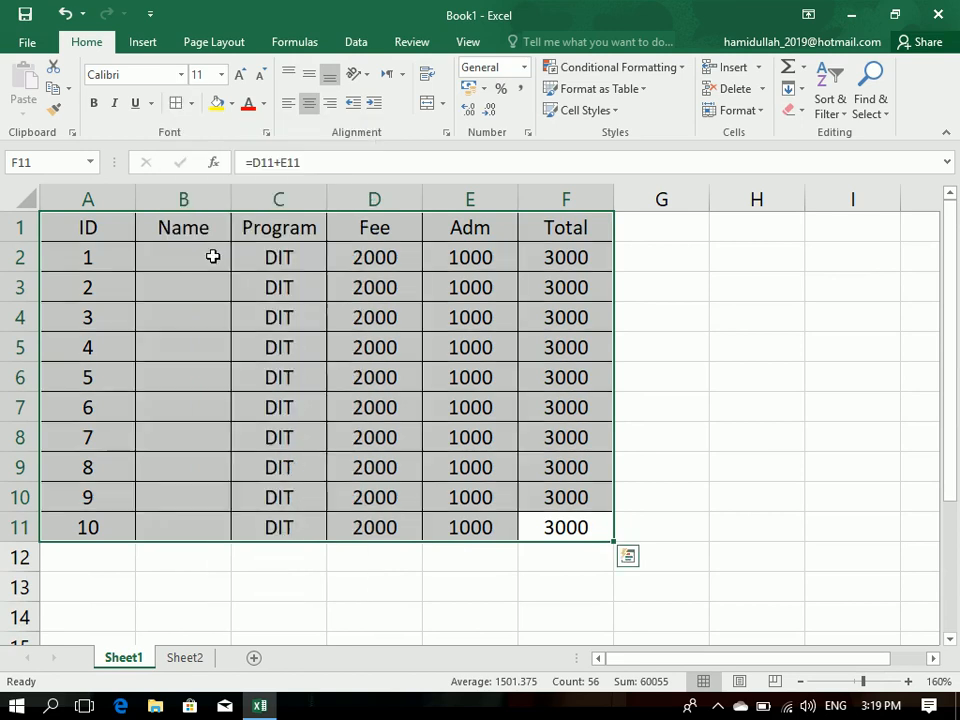
{"action": "left_click", "coordinate": [154, 587]}
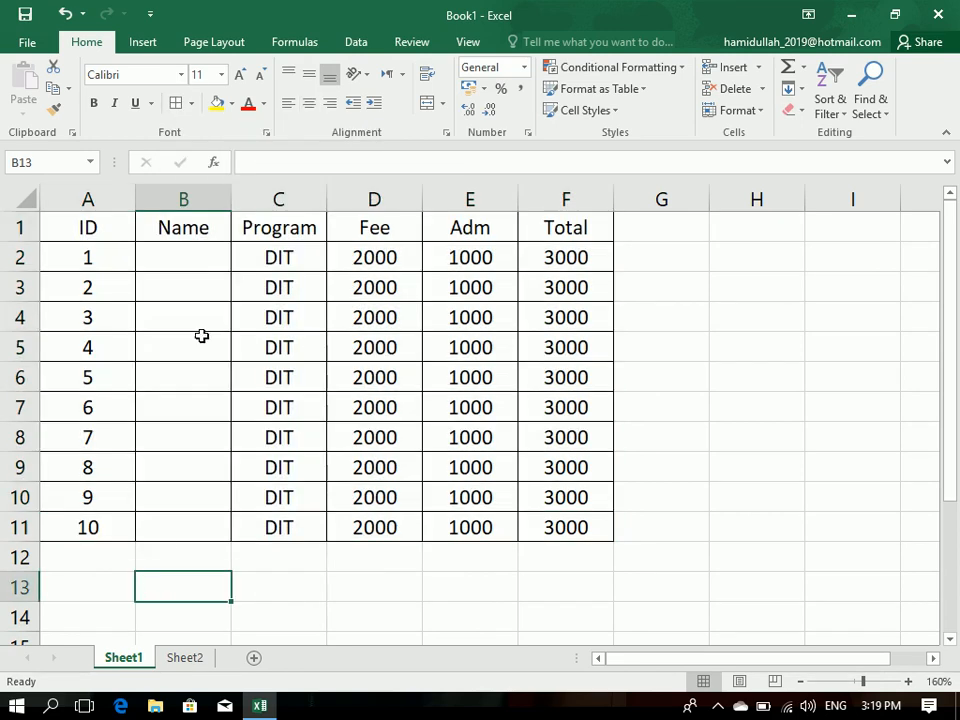
Step: Shade the table's header row from A1 to F1 yellow
{"action": "left_click", "coordinate": [217, 262]}
{"action": "left_click_drag", "start_coordinate": [119, 230], "coordinate": [525, 190]}
{"action": "left_click", "coordinate": [216, 103]}
{"action": "left_click", "coordinate": [236, 378]}
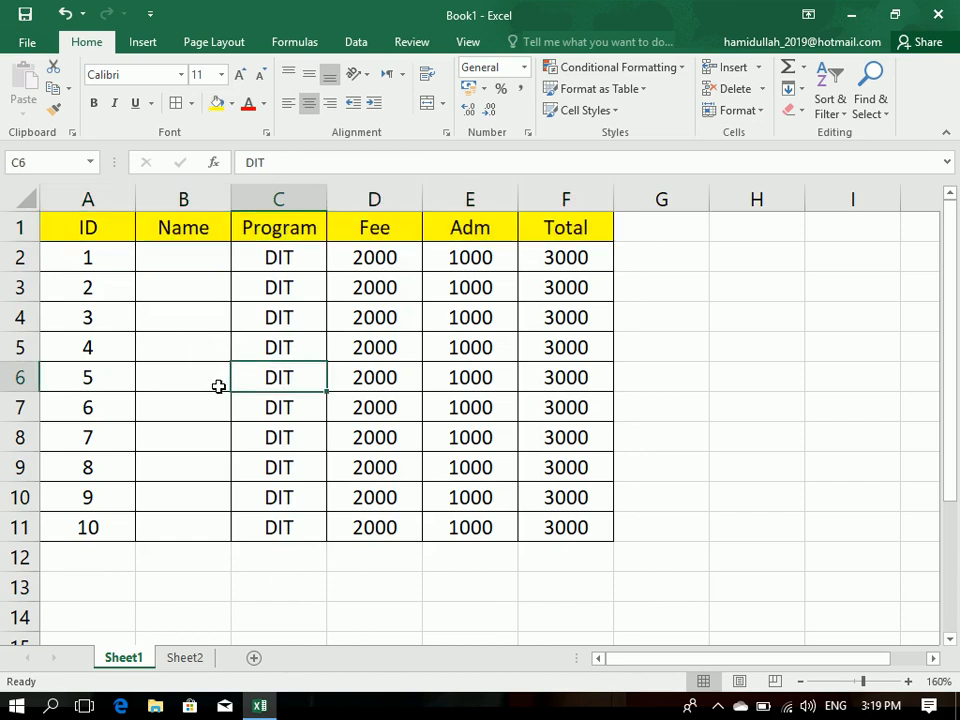
Step: Select every cell on Sheet1 and group all sheets of the workbook
{"action": "left_click", "coordinate": [188, 660]}
{"action": "left_click", "coordinate": [124, 664]}
{"action": "left_click", "coordinate": [761, 354]}
{"action": "key", "text": "ctrl+a"}
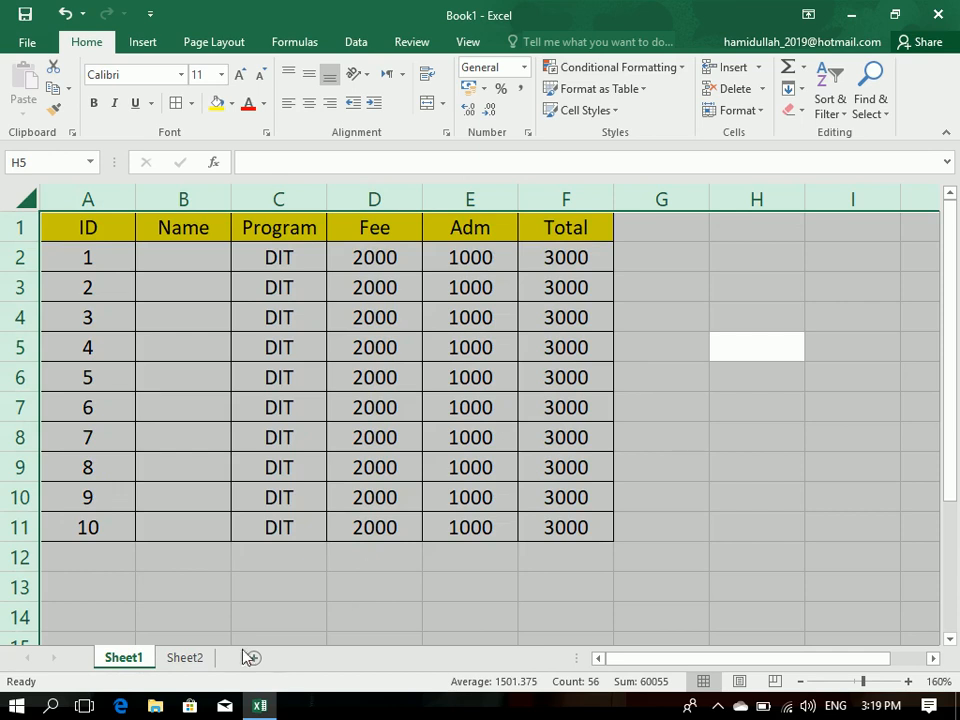
{"action": "right_click", "coordinate": [122, 667]}
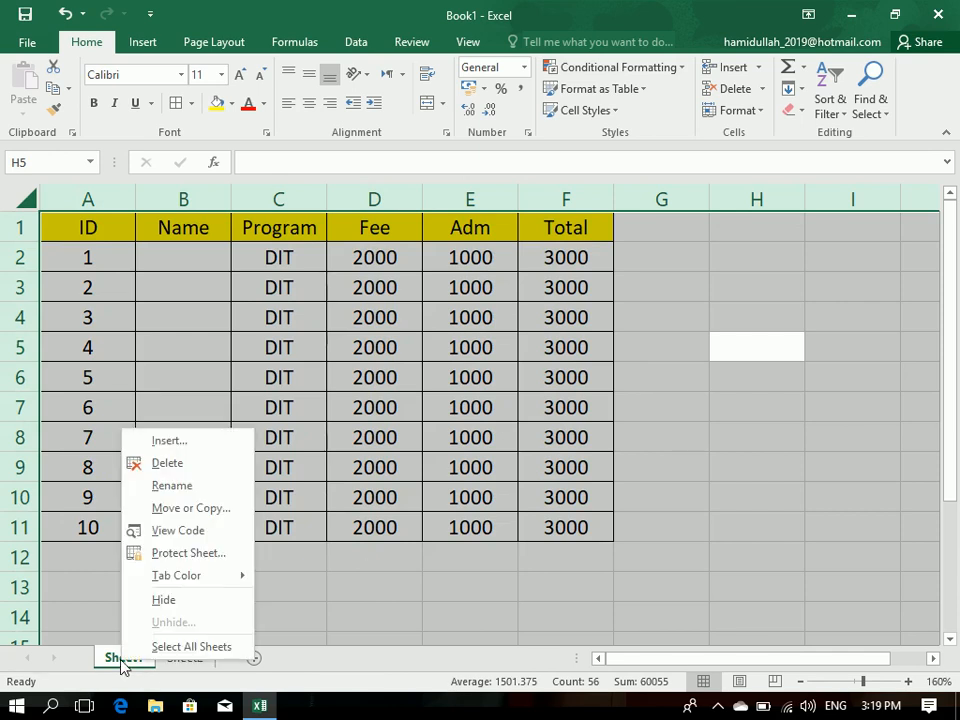
{"action": "left_click", "coordinate": [177, 650]}
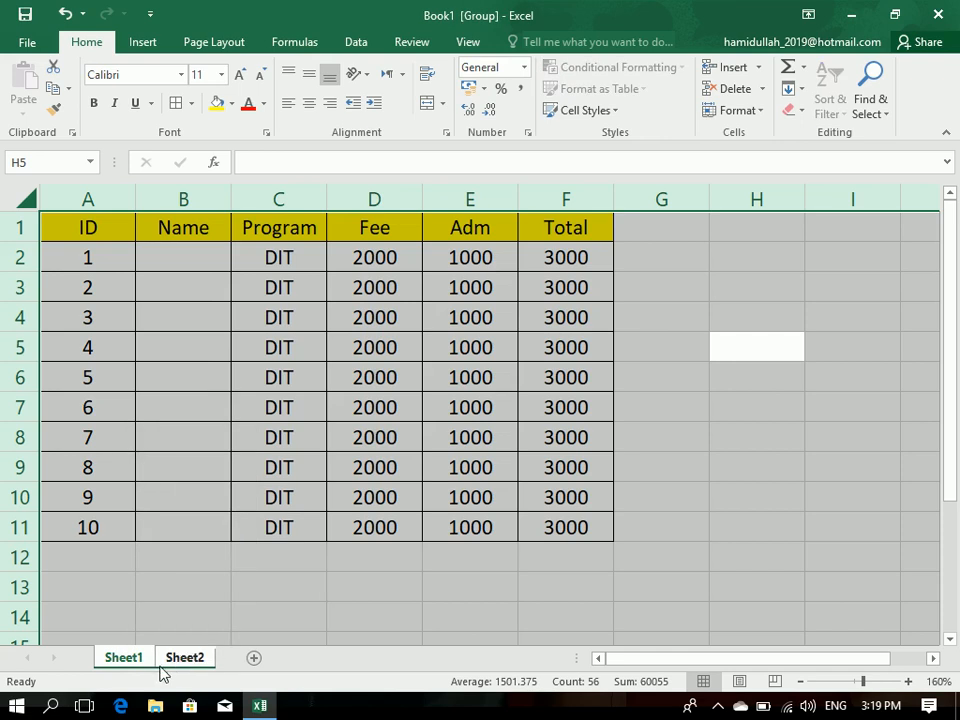
Step: Fill the selected Sheet1 cells across the grouped worksheets with the All option
{"action": "left_click", "coordinate": [789, 88]}
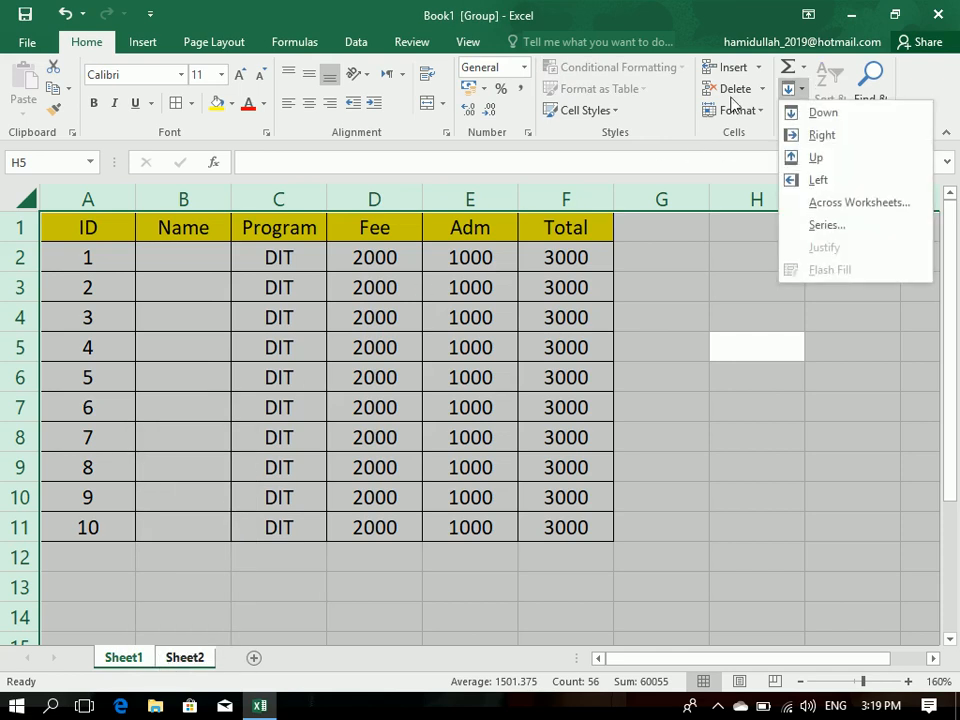
{"action": "left_click", "coordinate": [862, 210]}
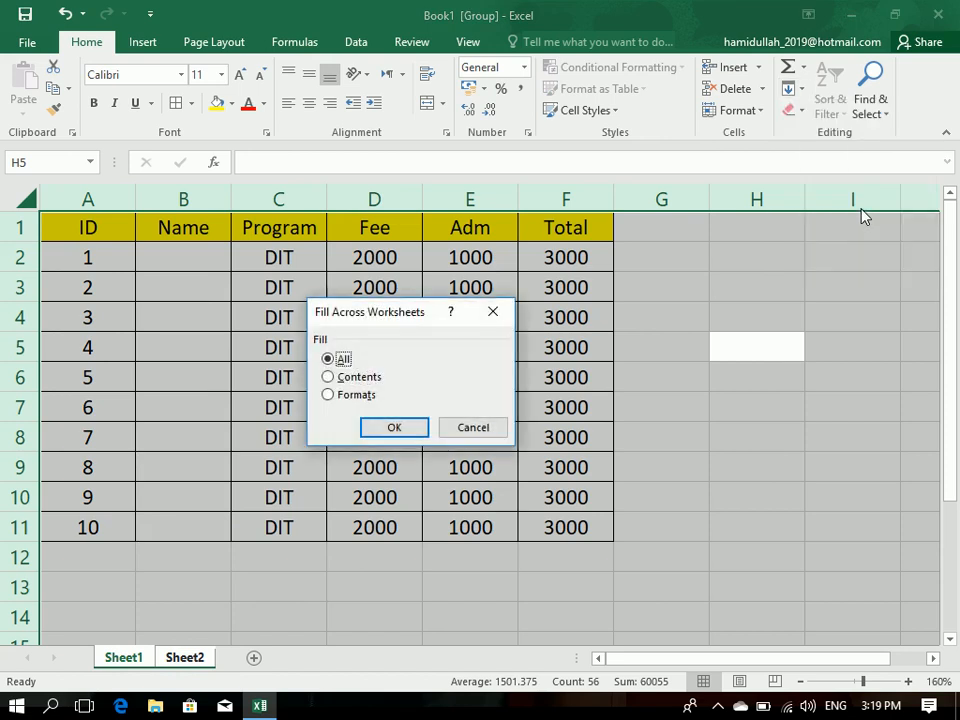
{"action": "left_click_drag", "start_coordinate": [377, 311], "coordinate": [534, 34]}
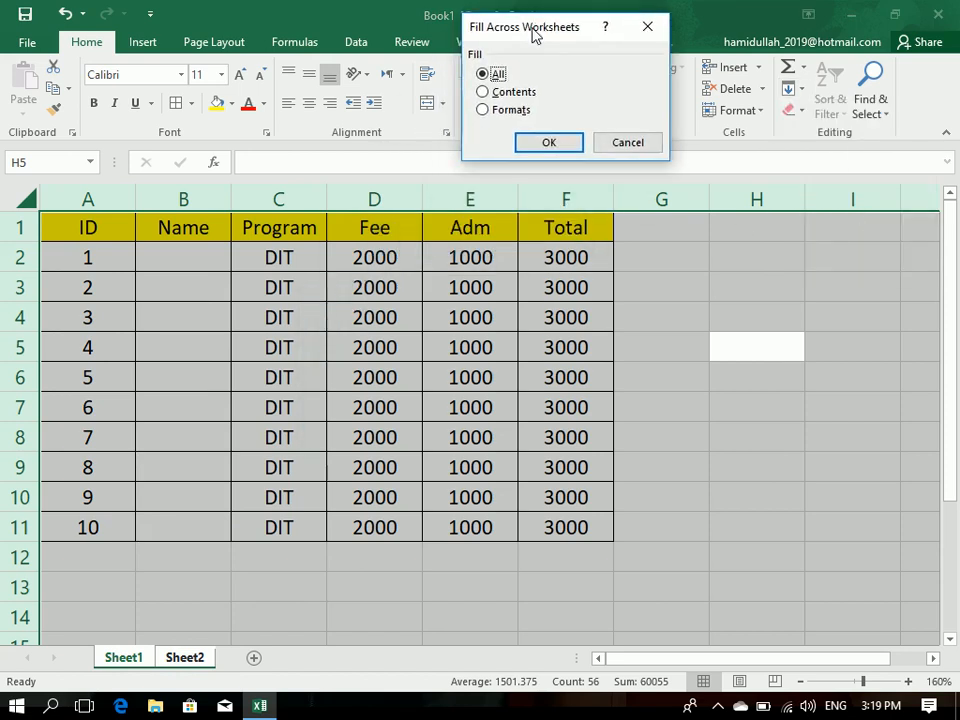
{"action": "left_click", "coordinate": [500, 114]}
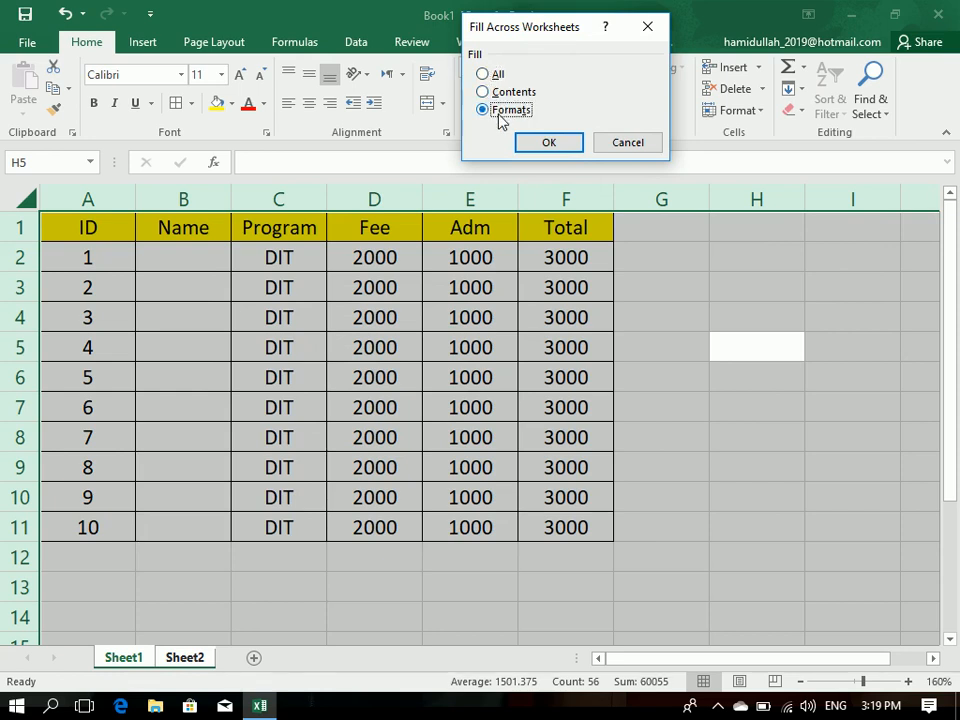
{"action": "left_click", "coordinate": [502, 77]}
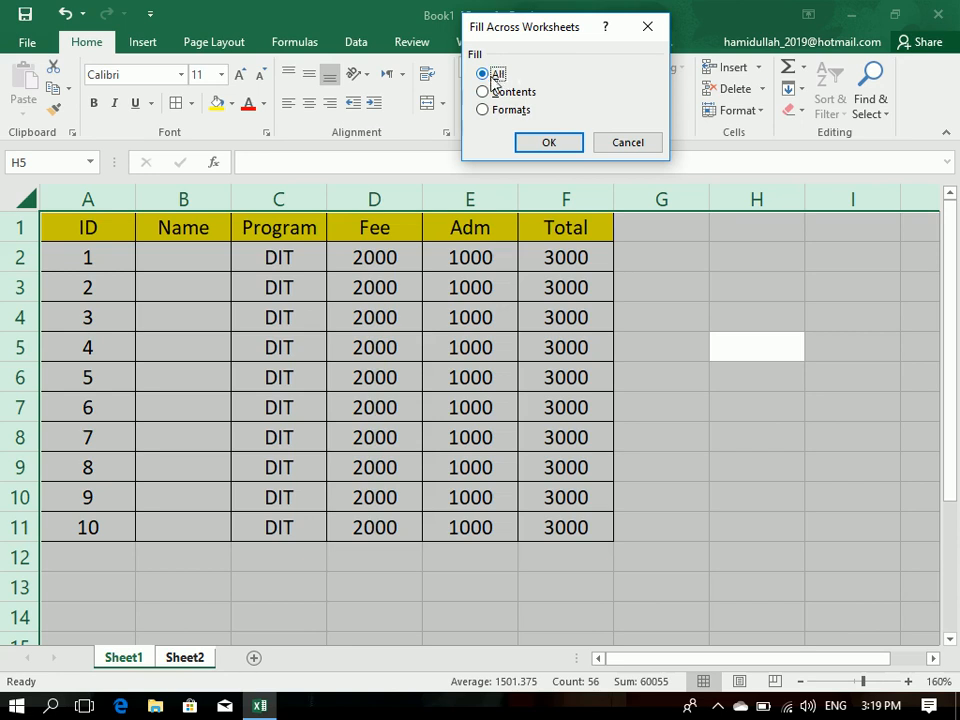
{"action": "left_click", "coordinate": [549, 143]}
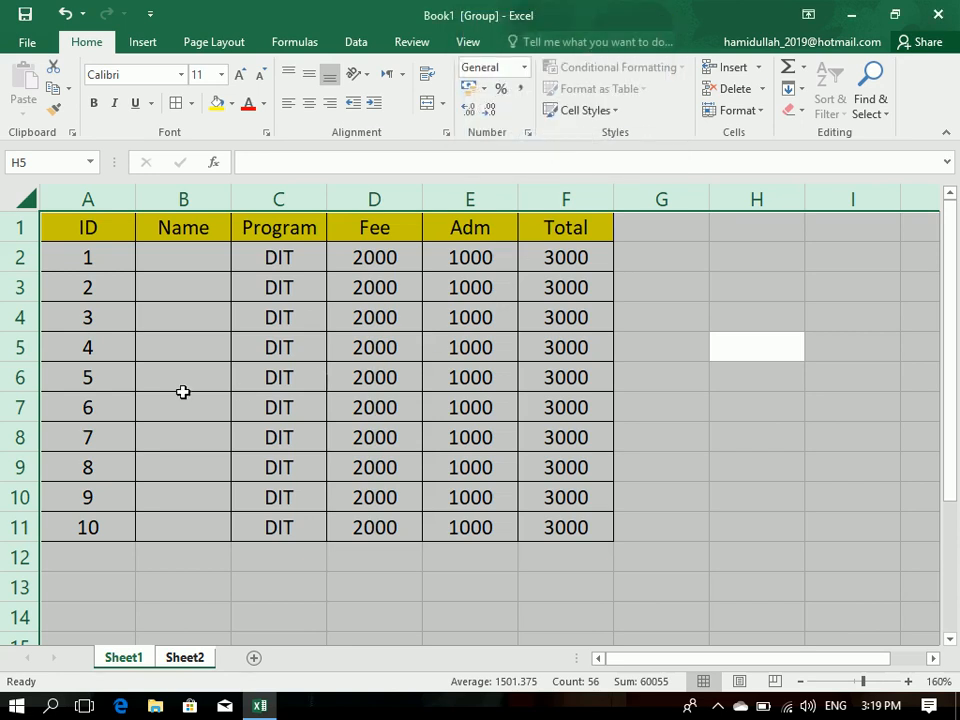
Step: Compare the table on Sheet2 with Sheet1, and undo the fill across worksheets
{"action": "left_click", "coordinate": [101, 556]}
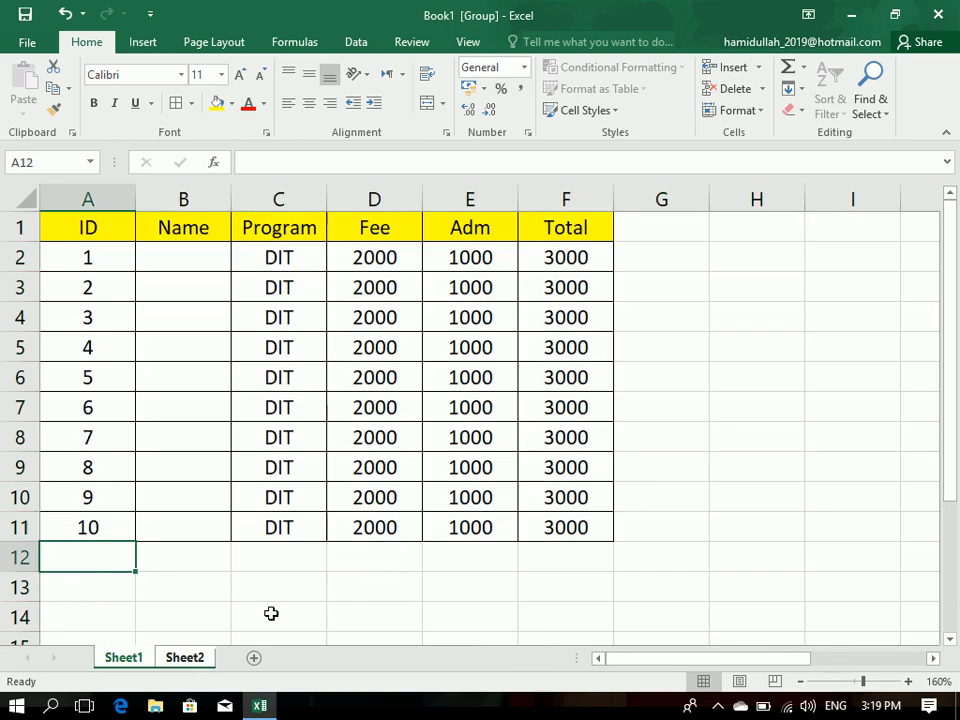
{"action": "left_click", "coordinate": [212, 611]}
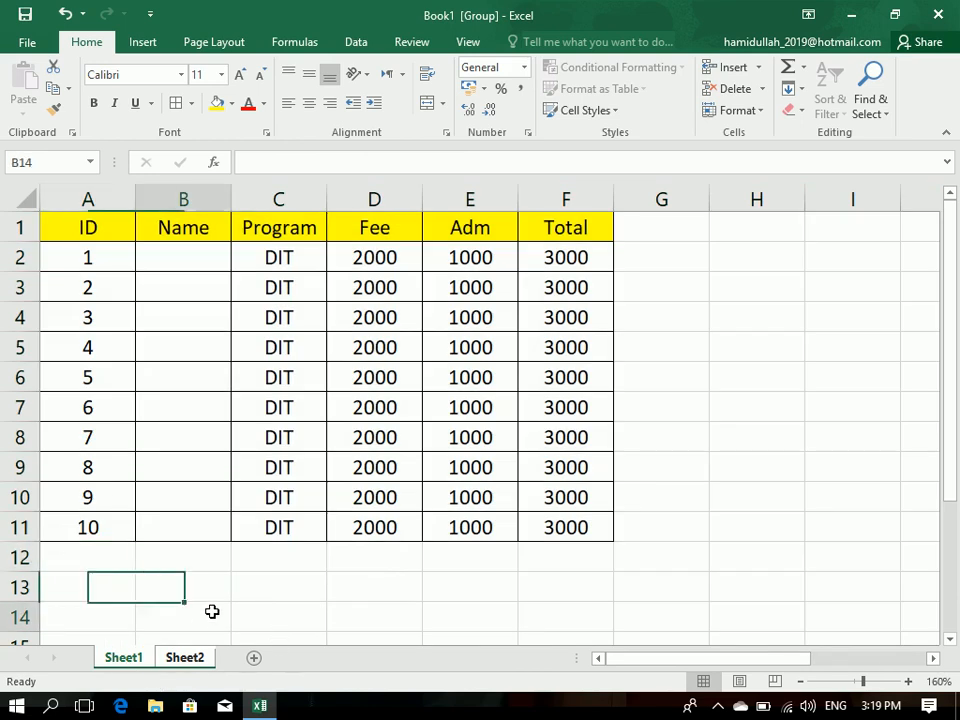
{"action": "left_click", "coordinate": [193, 659]}
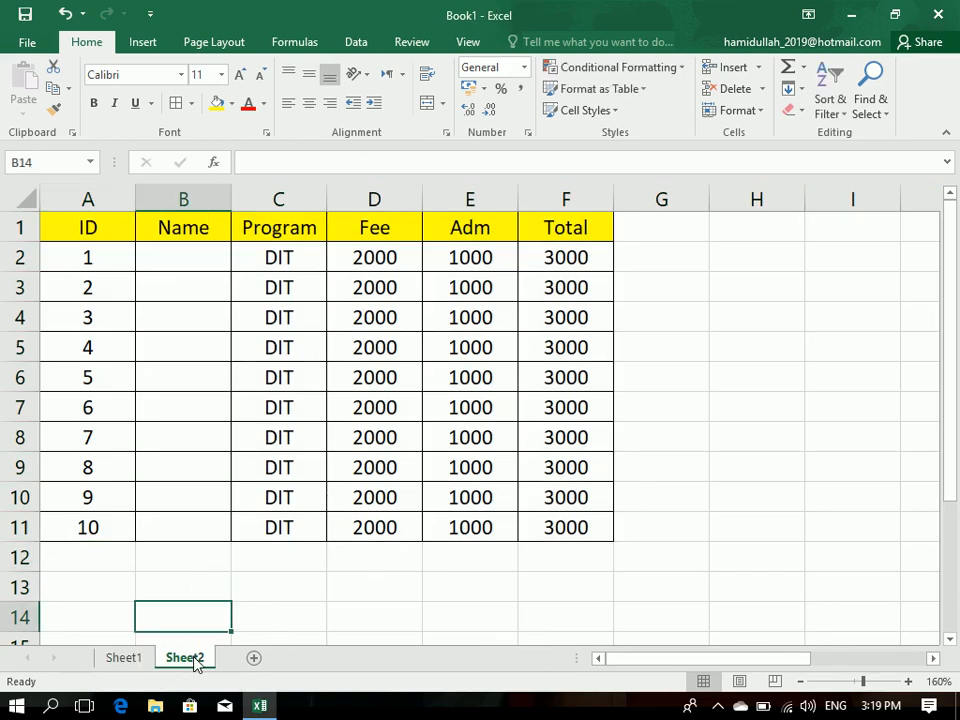
{"action": "left_click", "coordinate": [138, 659]}
{"action": "left_click", "coordinate": [174, 660]}
{"action": "key", "text": "ctrl+z"}
{"action": "left_click", "coordinate": [184, 665]}
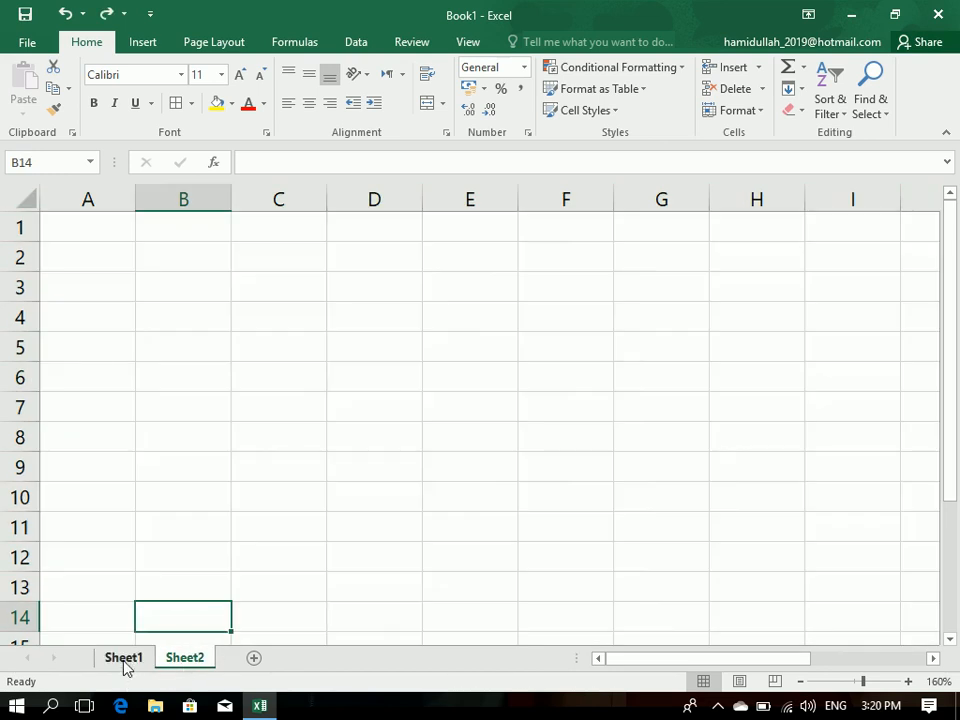
Step: Group all sheets from Sheet1 and fill its selected cells across worksheets with the Contents option
{"action": "left_click", "coordinate": [124, 662]}
{"action": "right_click", "coordinate": [138, 664]}
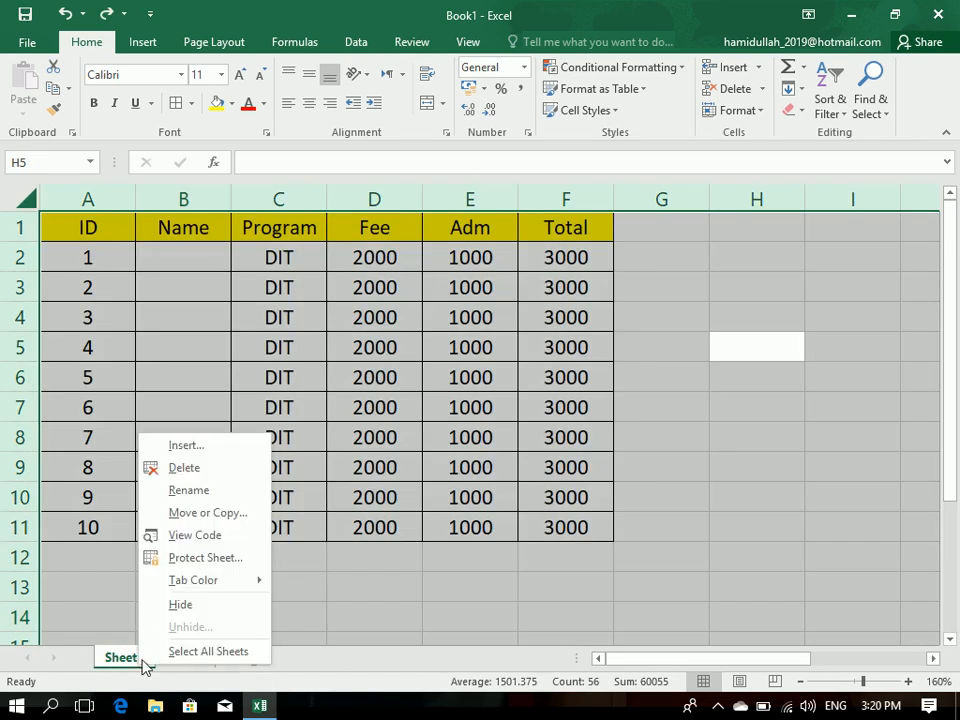
{"action": "left_click", "coordinate": [208, 653]}
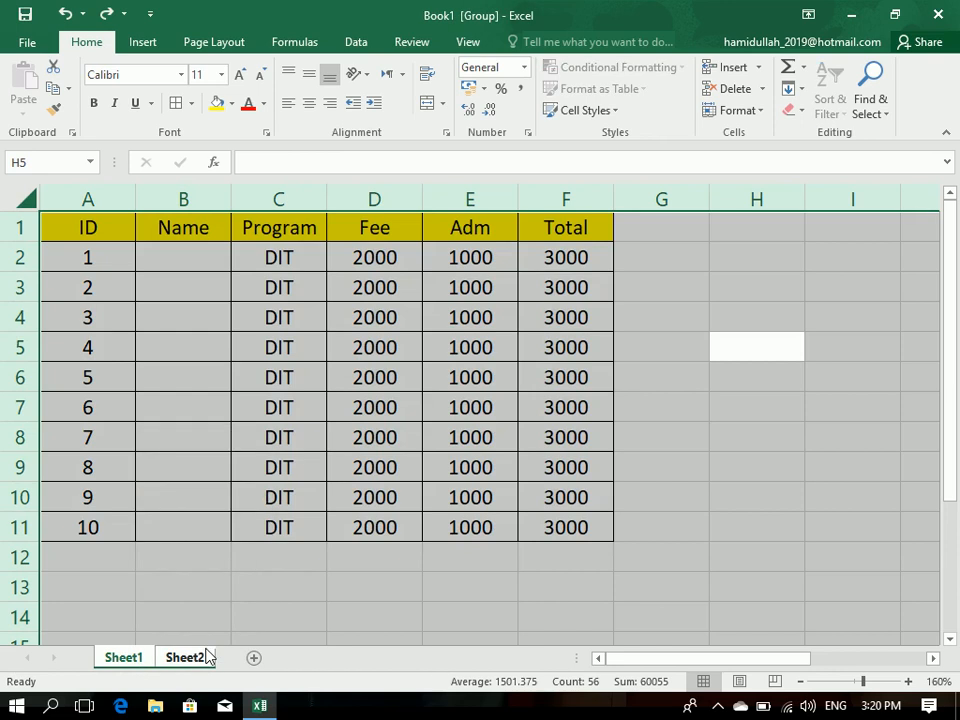
{"action": "left_click", "coordinate": [790, 92]}
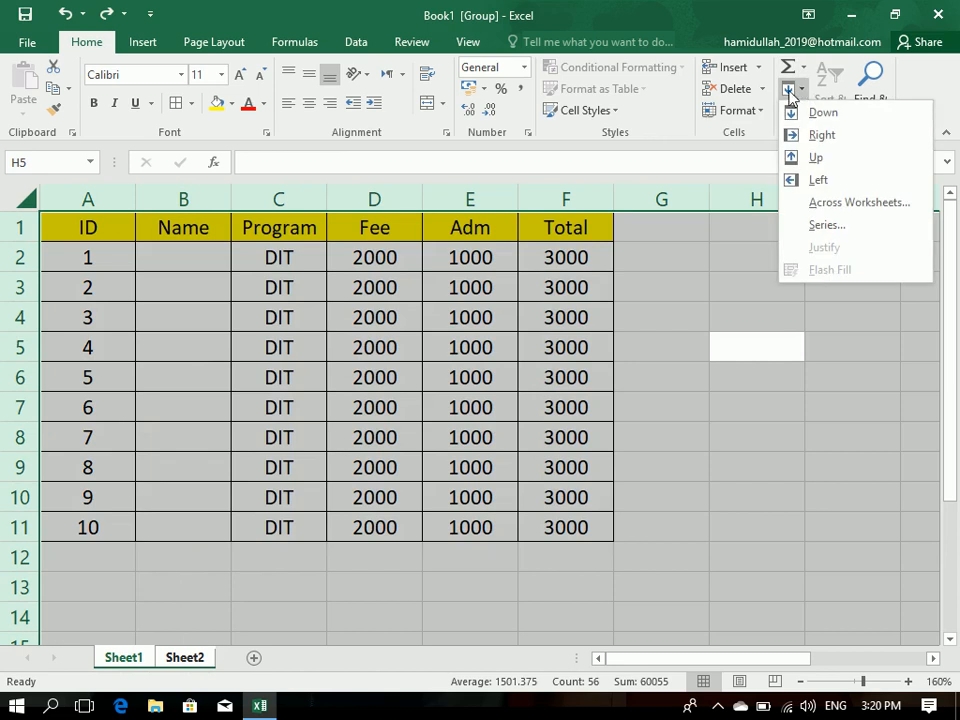
{"action": "left_click", "coordinate": [852, 205]}
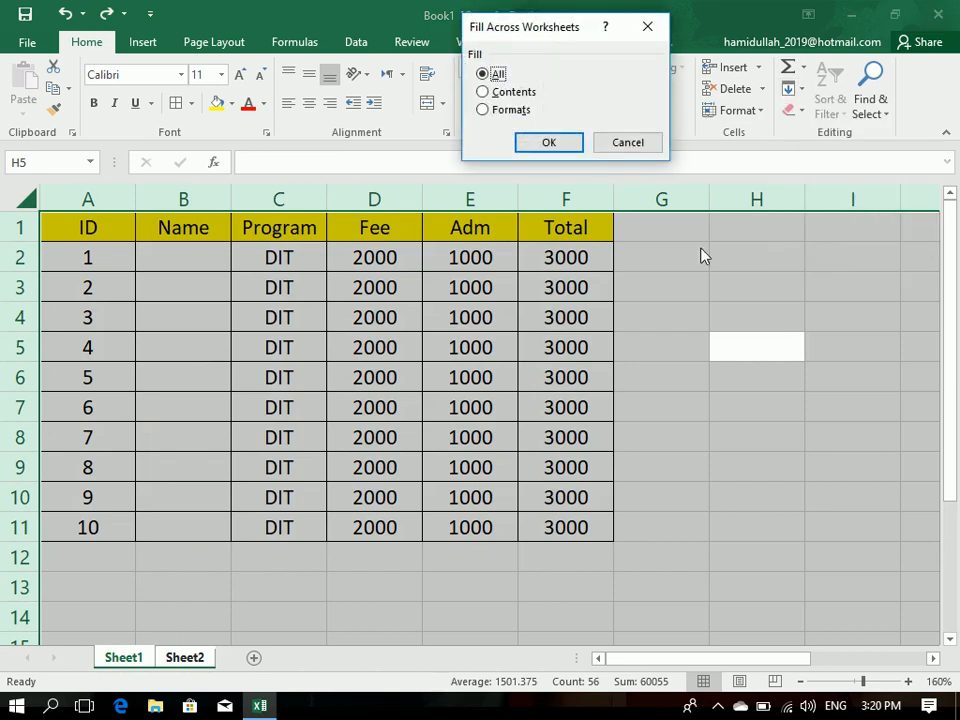
{"action": "left_click", "coordinate": [512, 94]}
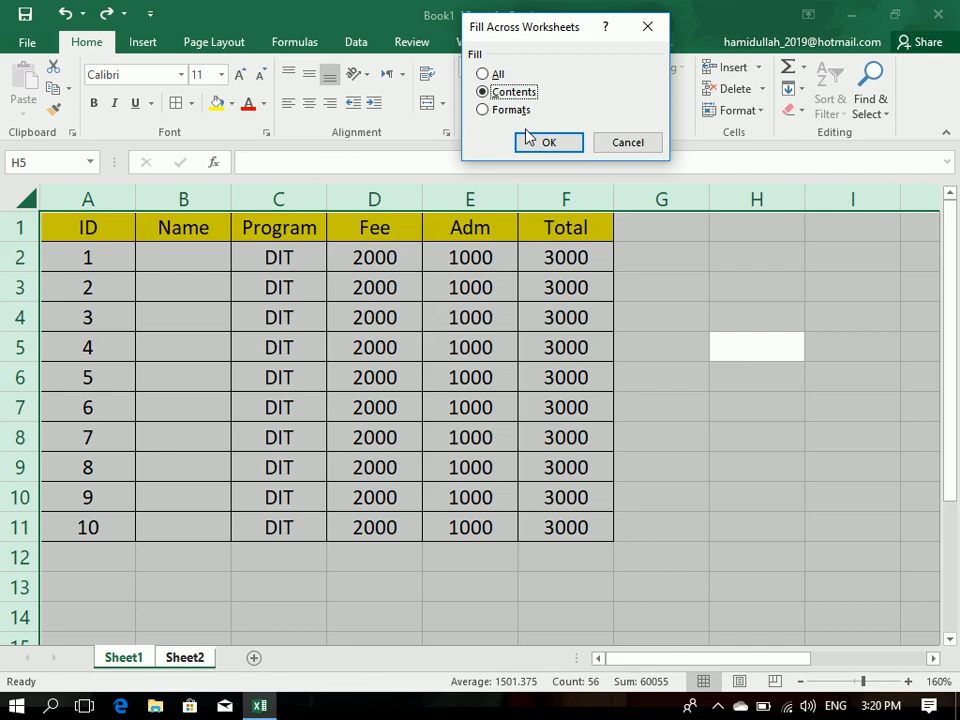
{"action": "left_click", "coordinate": [544, 141]}
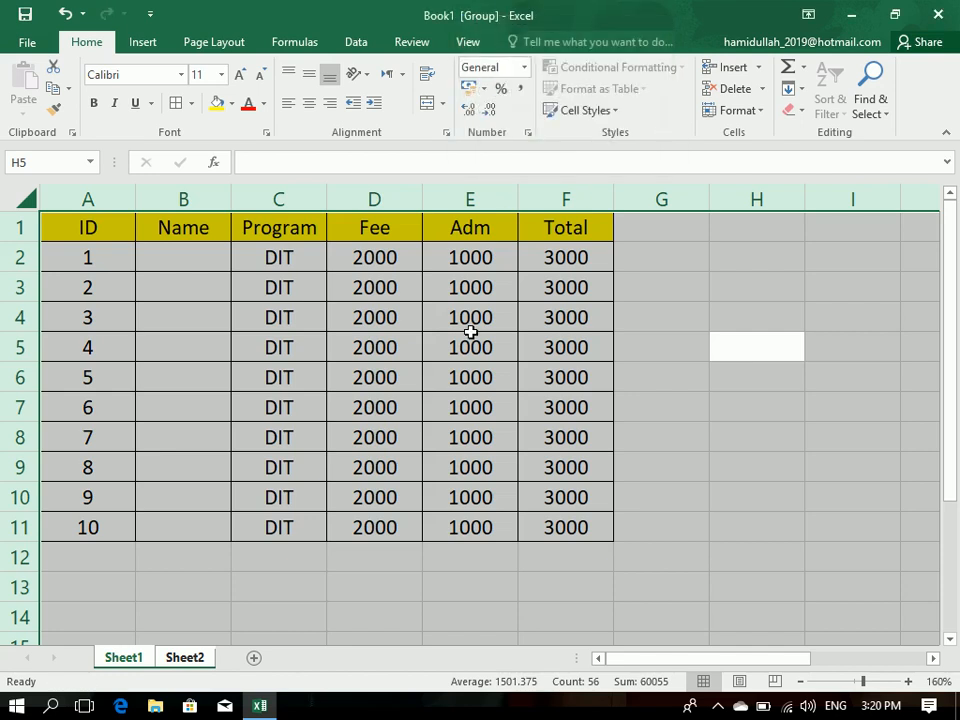
Step: Check the filled data on Sheet2, clear all of that sheet's contents and return to Sheet1
{"action": "left_click", "coordinate": [225, 615]}
{"action": "left_click", "coordinate": [186, 662]}
{"action": "left_click", "coordinate": [133, 666]}
{"action": "left_click", "coordinate": [180, 657]}
{"action": "key", "text": "ctrl+a"}
{"action": "key", "text": "Delete"}
{"action": "left_click", "coordinate": [135, 662]}
{"action": "left_click", "coordinate": [194, 580]}
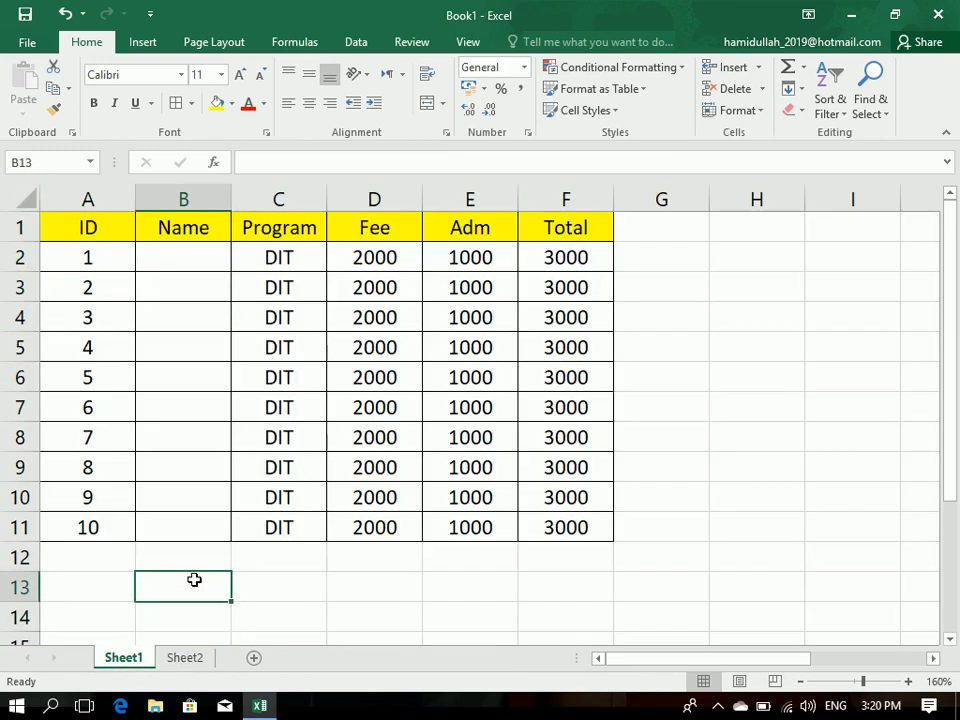
Step: Group both sheets with all Sheet1 cells selected and view the Fill Across Worksheets options without applying a fill
{"action": "key", "text": "ctrl+a"}
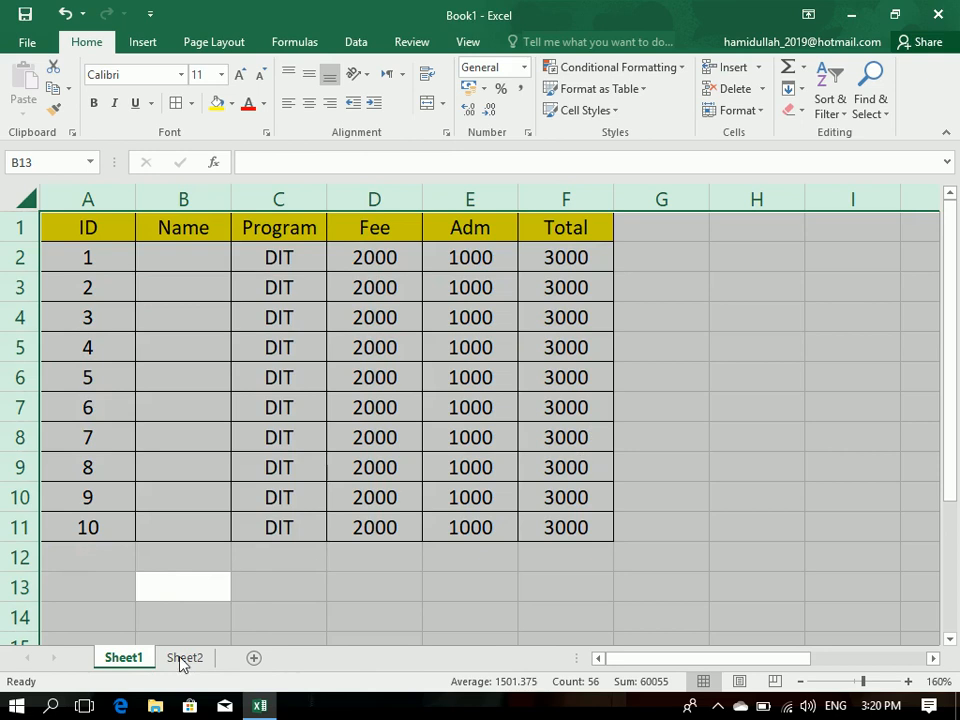
{"action": "right_click", "coordinate": [120, 668]}
{"action": "left_click", "coordinate": [182, 651]}
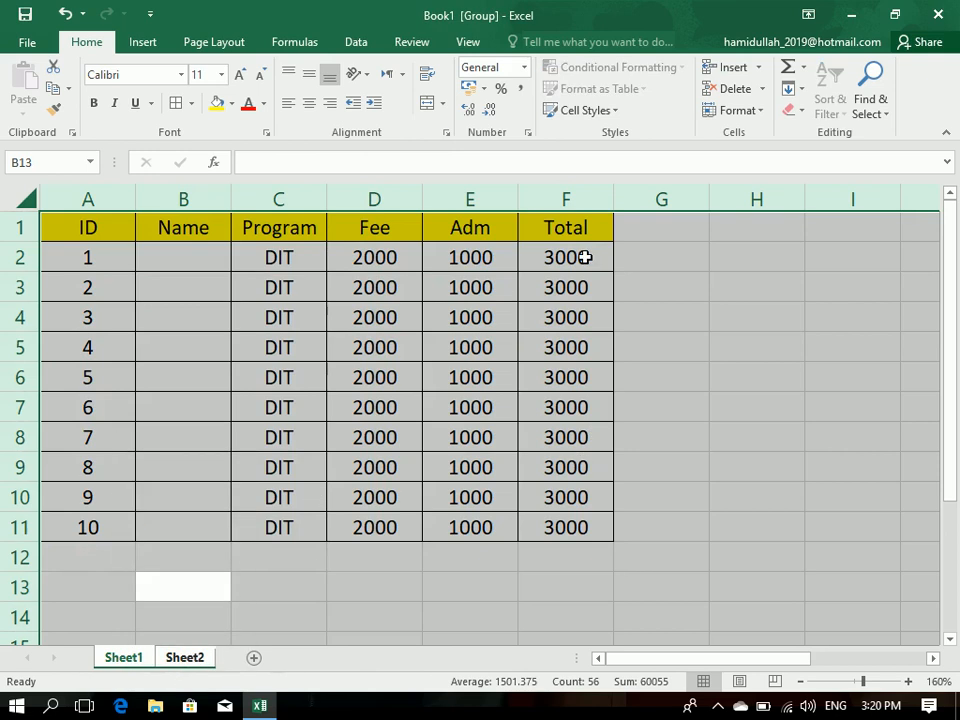
{"action": "left_click", "coordinate": [797, 99]}
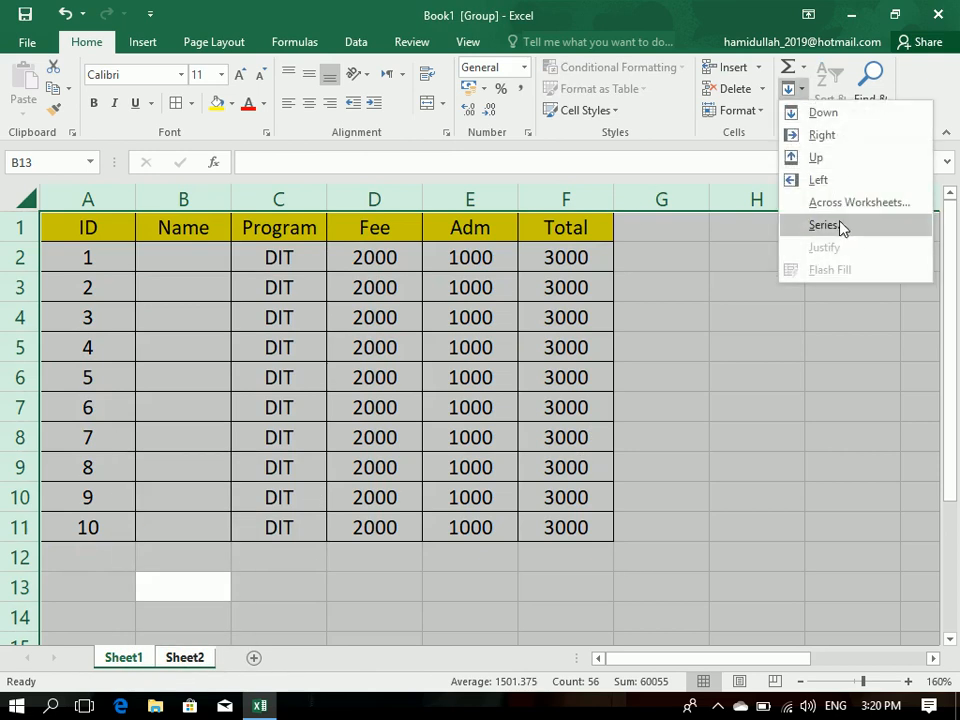
{"action": "left_click", "coordinate": [827, 206]}
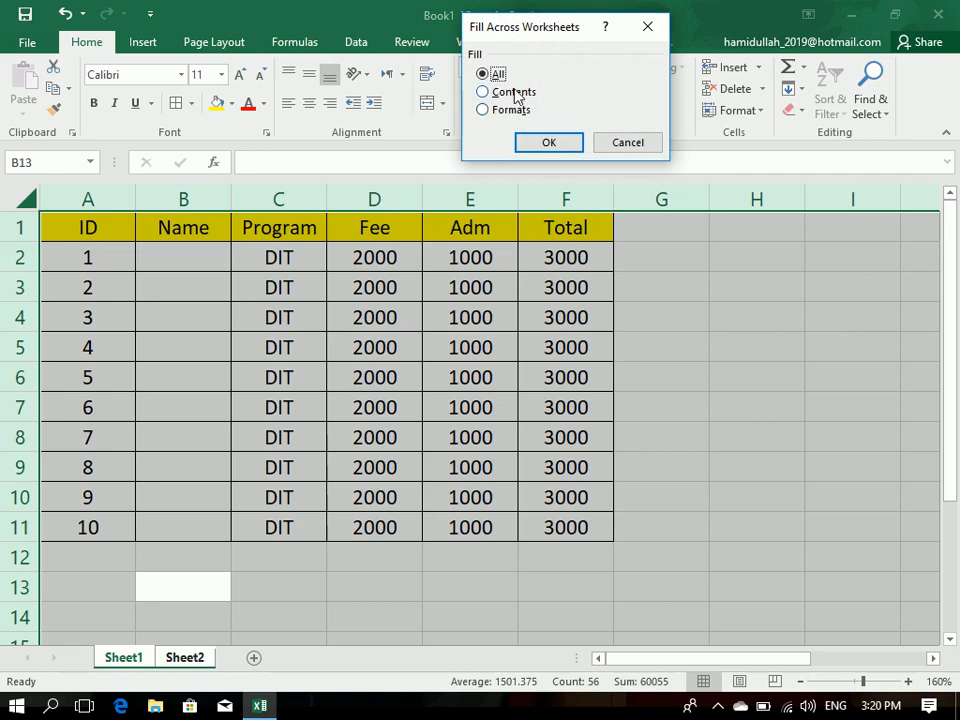
{"action": "left_click", "coordinate": [628, 143]}
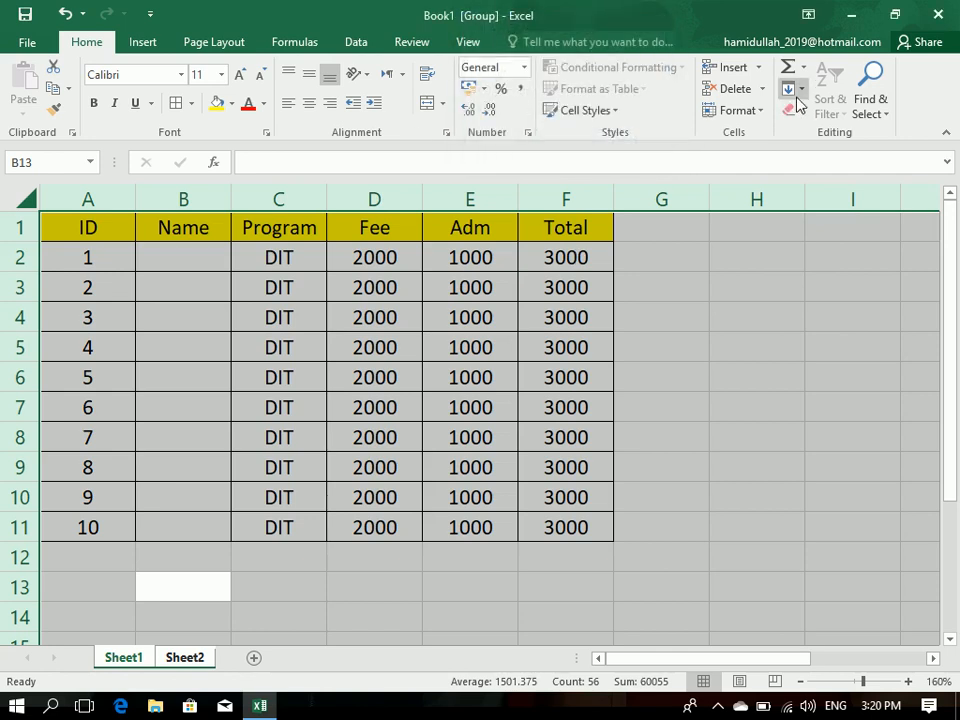
Step: Examine the Series fill settings, trying Rows and Columns and the Date, AutoFill and Linear types, without applying a series
{"action": "left_click", "coordinate": [798, 100]}
{"action": "left_click", "coordinate": [812, 228]}
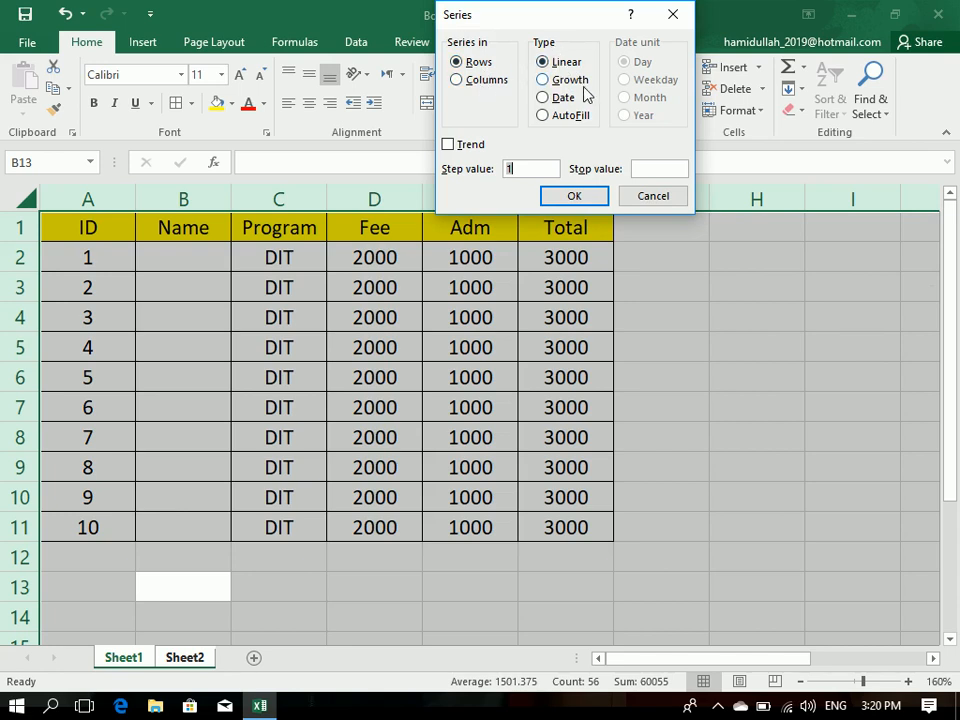
{"action": "left_click", "coordinate": [552, 97]}
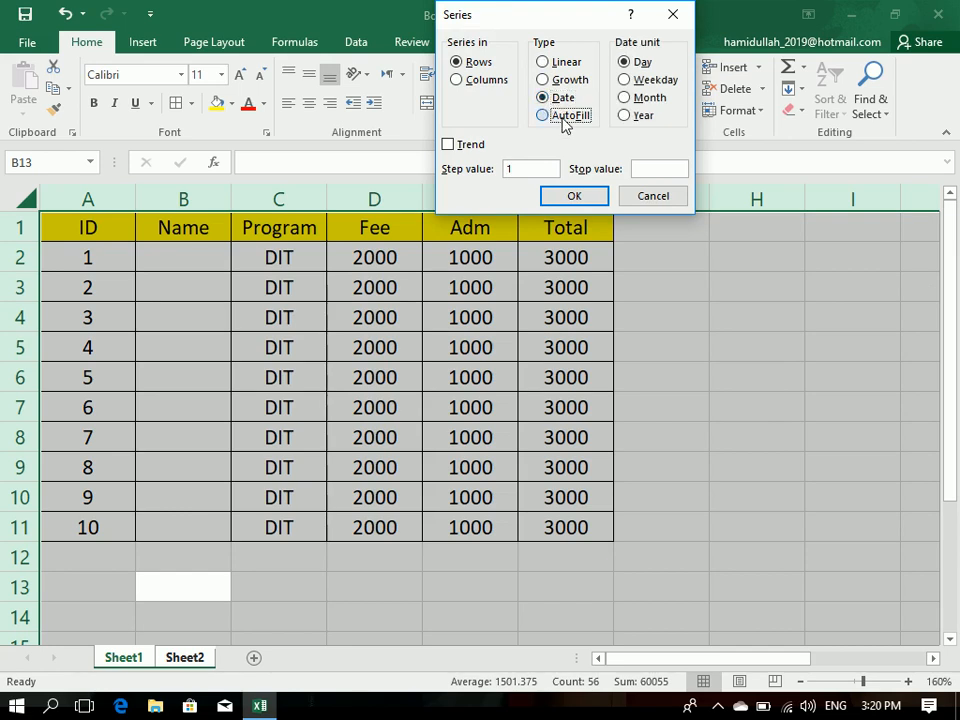
{"action": "left_click", "coordinate": [564, 117]}
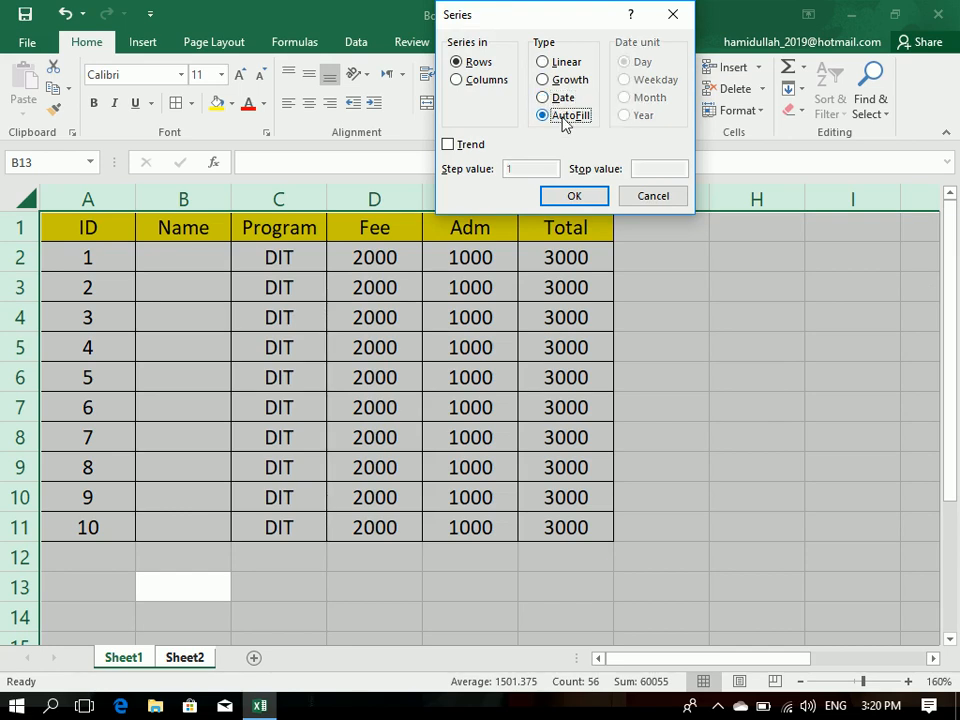
{"action": "left_click", "coordinate": [487, 80]}
{"action": "left_click", "coordinate": [478, 62]}
{"action": "left_click", "coordinate": [483, 79]}
{"action": "left_click", "coordinate": [481, 63]}
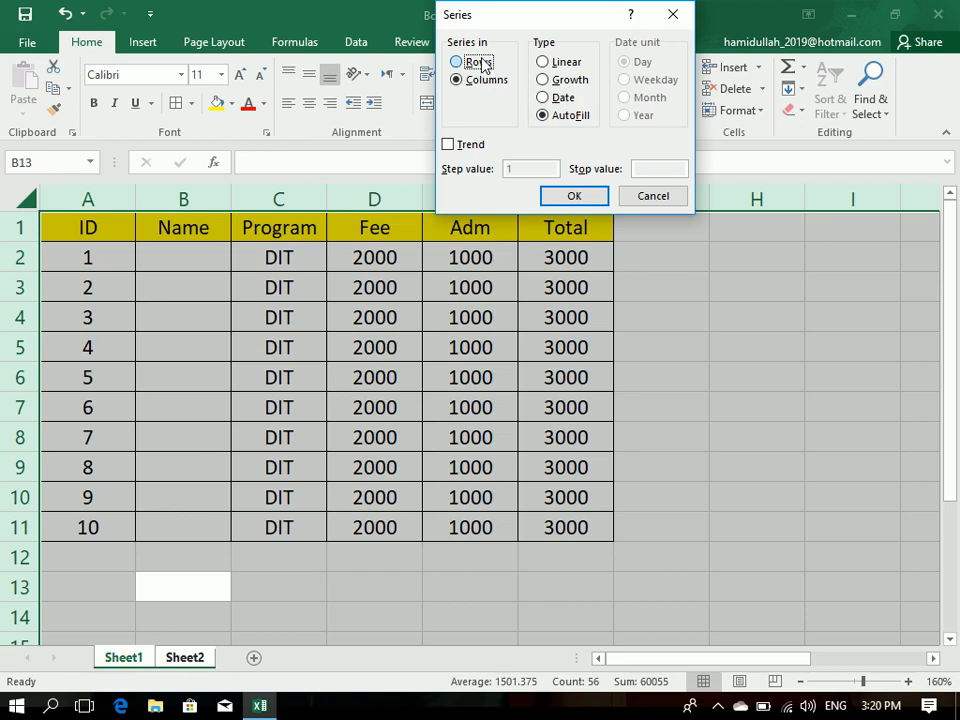
{"action": "left_click", "coordinate": [560, 62]}
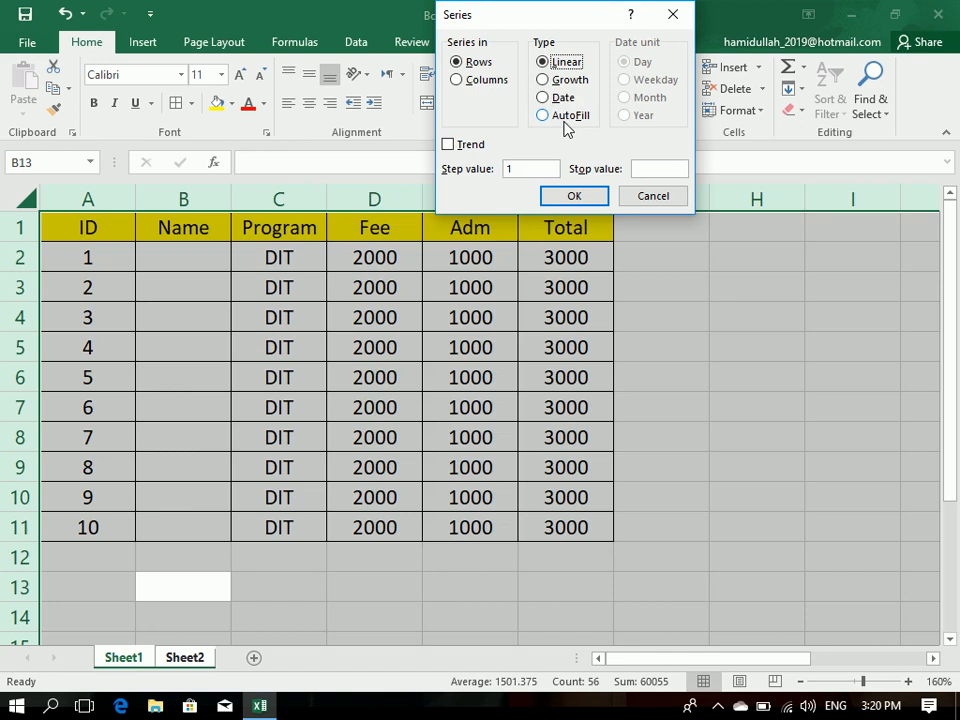
{"action": "left_click", "coordinate": [658, 197]}
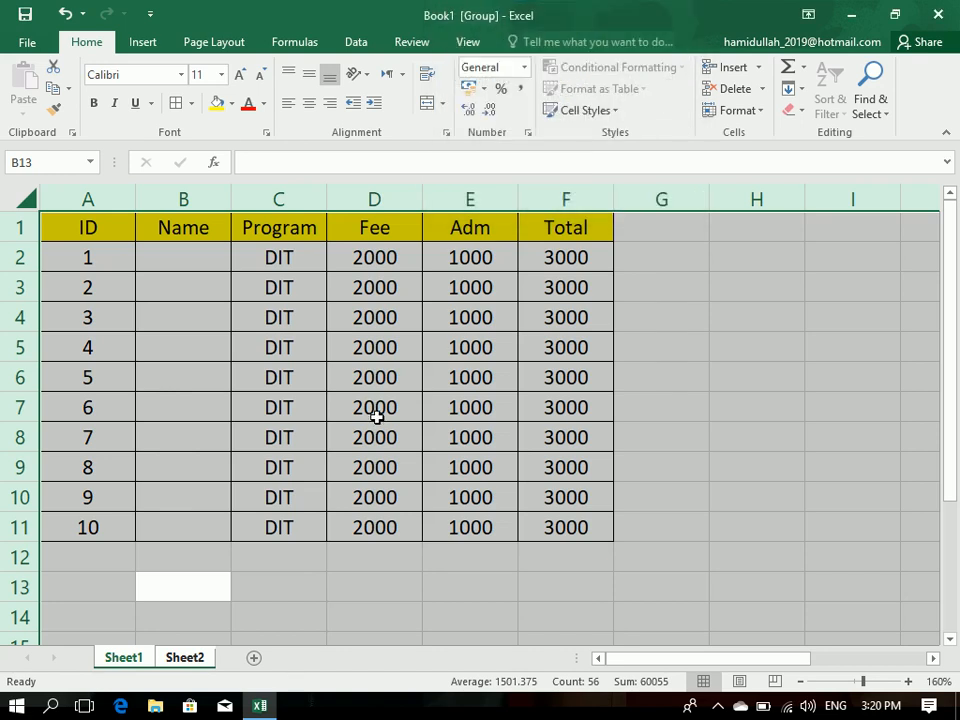
Step: Switch to Sheet2 and enter 1 in cell B2
{"action": "left_click", "coordinate": [184, 658]}
{"action": "left_click", "coordinate": [234, 288]}
{"action": "left_click", "coordinate": [170, 257]}
{"action": "left_click", "coordinate": [102, 252]}
{"action": "left_click", "coordinate": [197, 251]}
{"action": "type", "text": "1"}
{"action": "key", "text": "Return"}
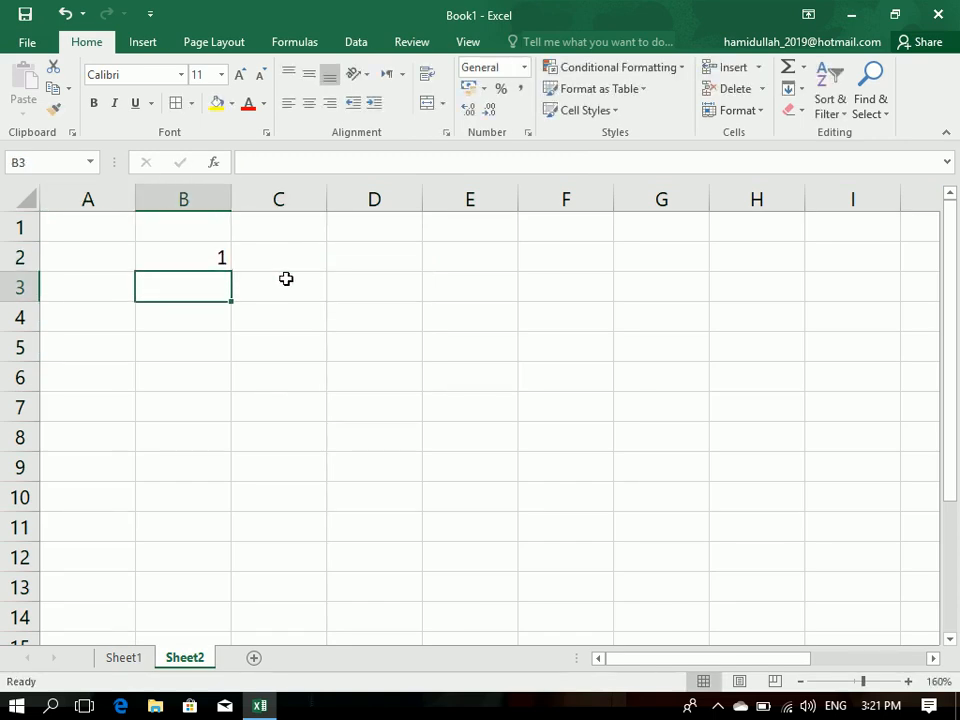
Step: Fill a linear series in columns from B2 with step value 1 and stop value 20
{"action": "left_click", "coordinate": [196, 258]}
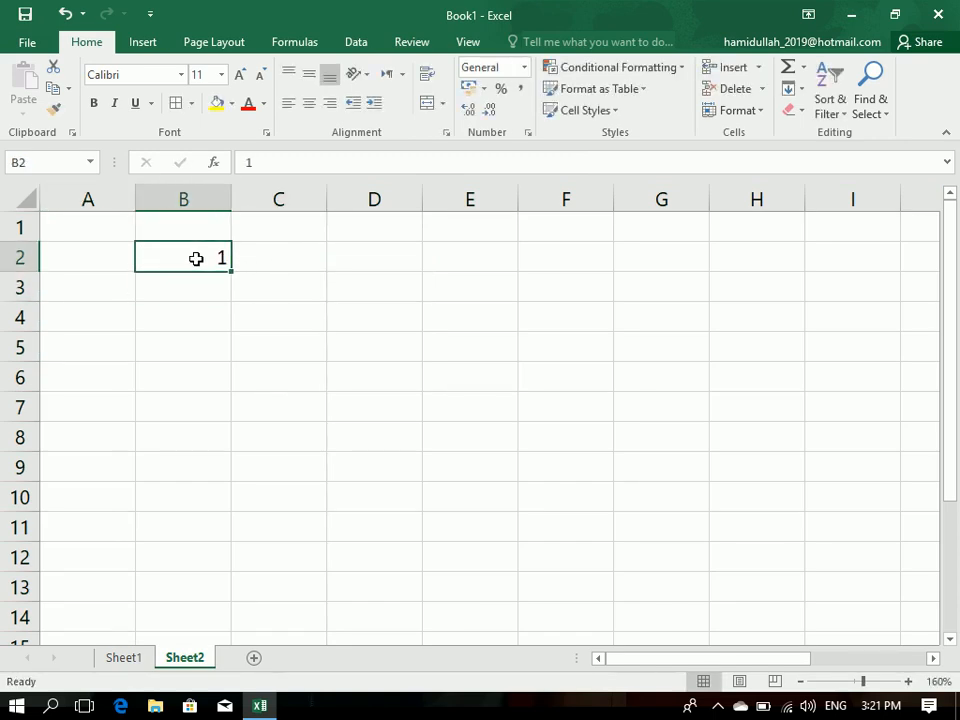
{"action": "left_click", "coordinate": [791, 89]}
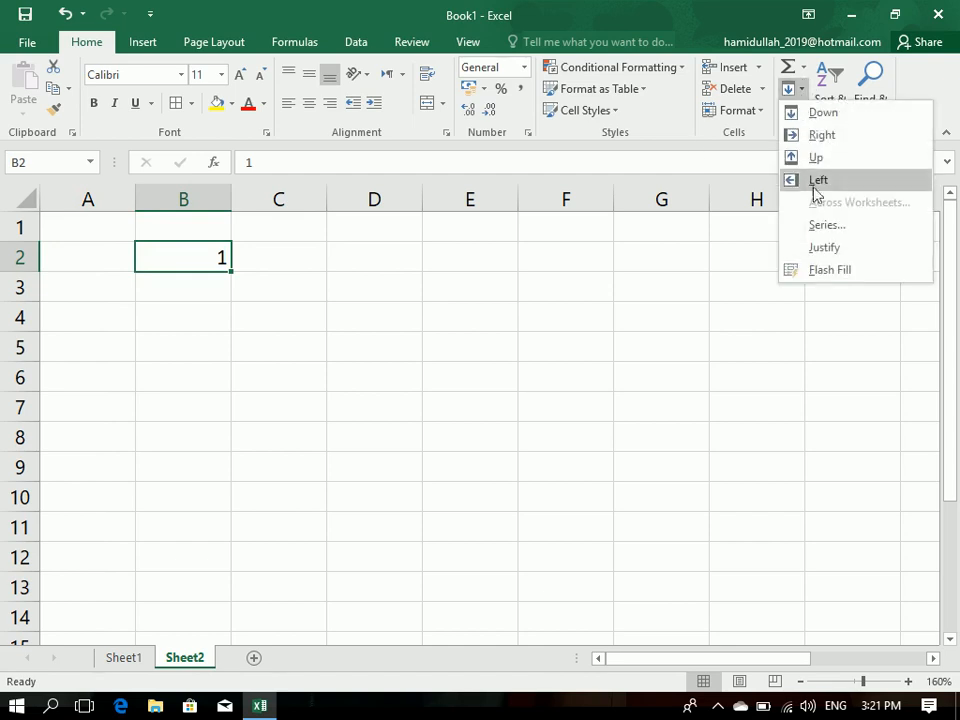
{"action": "left_click", "coordinate": [822, 226]}
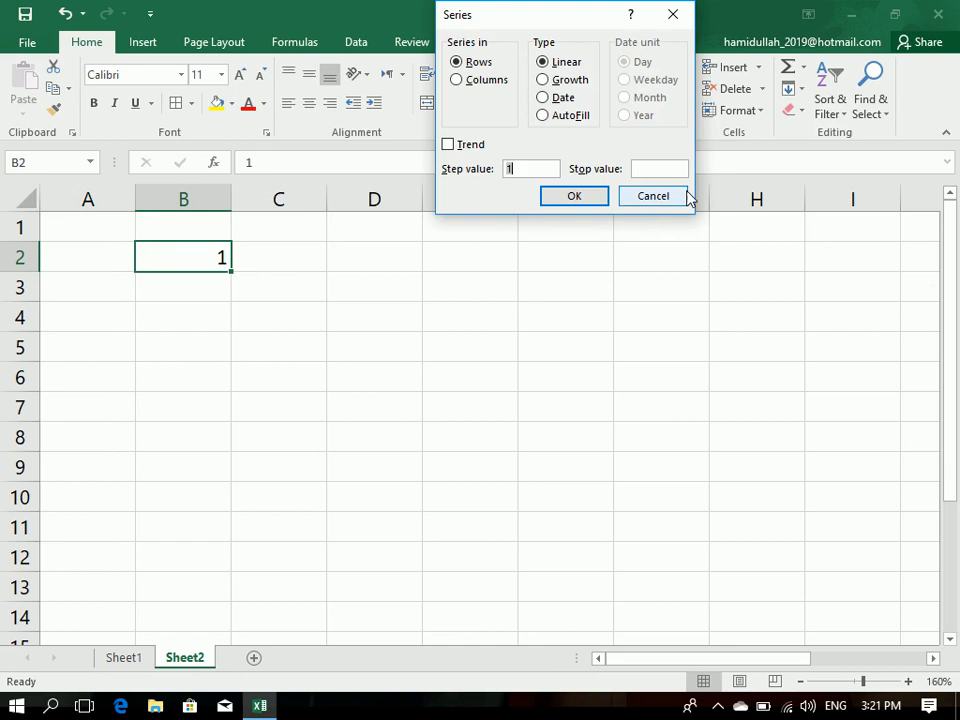
{"action": "left_click", "coordinate": [470, 81]}
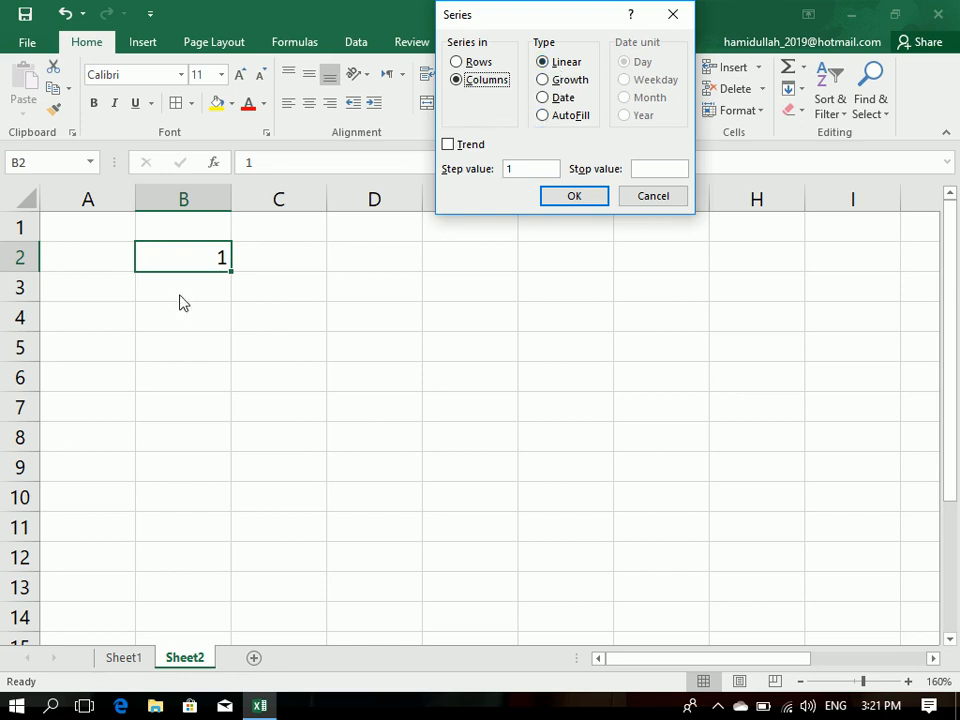
{"action": "left_click", "coordinate": [483, 146]}
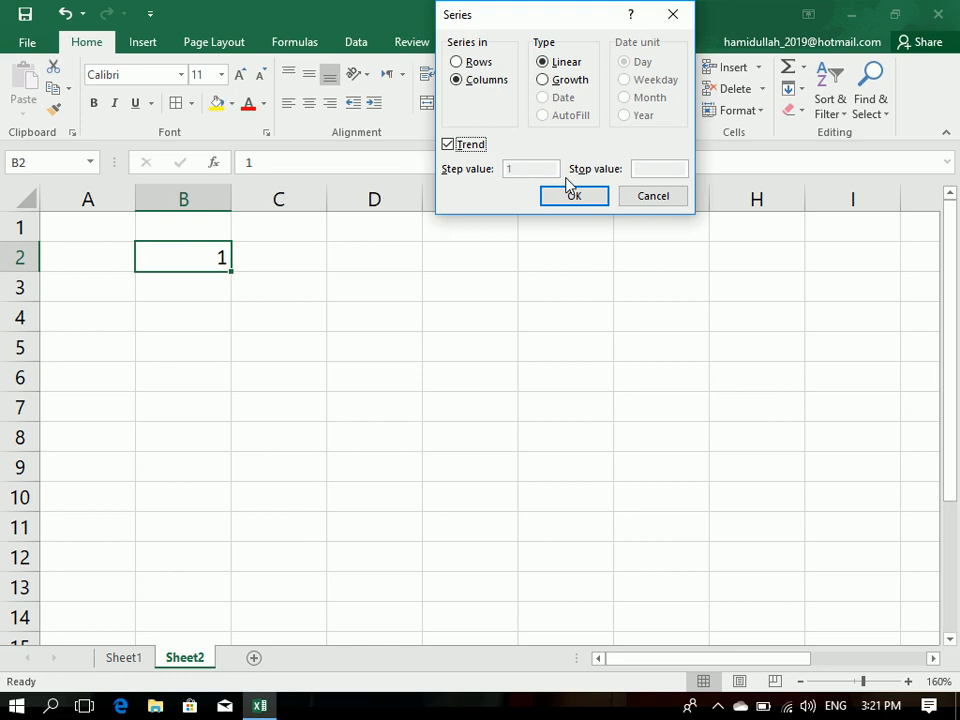
{"action": "left_click", "coordinate": [469, 146]}
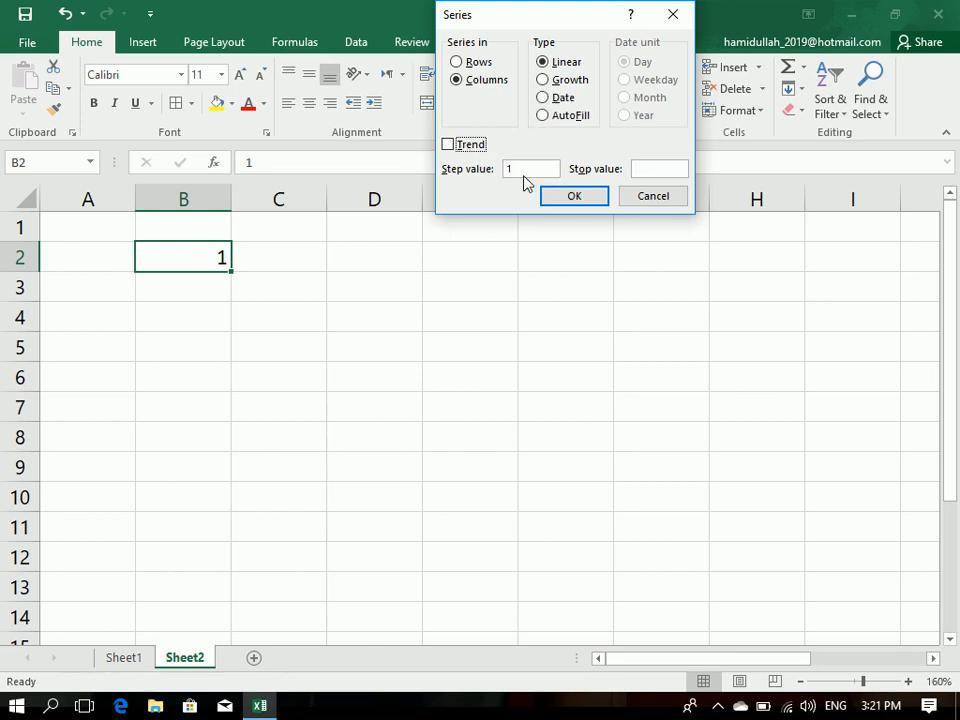
{"action": "left_click", "coordinate": [674, 168]}
{"action": "type", "text": "20"}
{"action": "key", "text": "Return"}
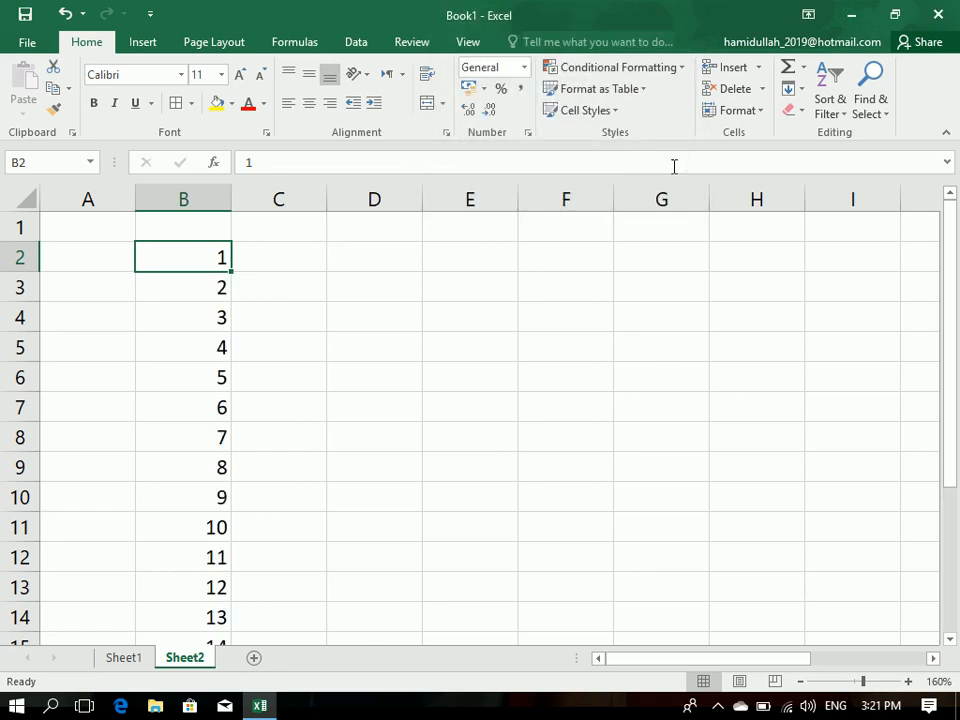
Step: Check the filled series in column B and enter 1 in cell F2
{"action": "scroll", "coordinate": [458, 380], "scroll_direction": "down", "scroll_amount": 4}
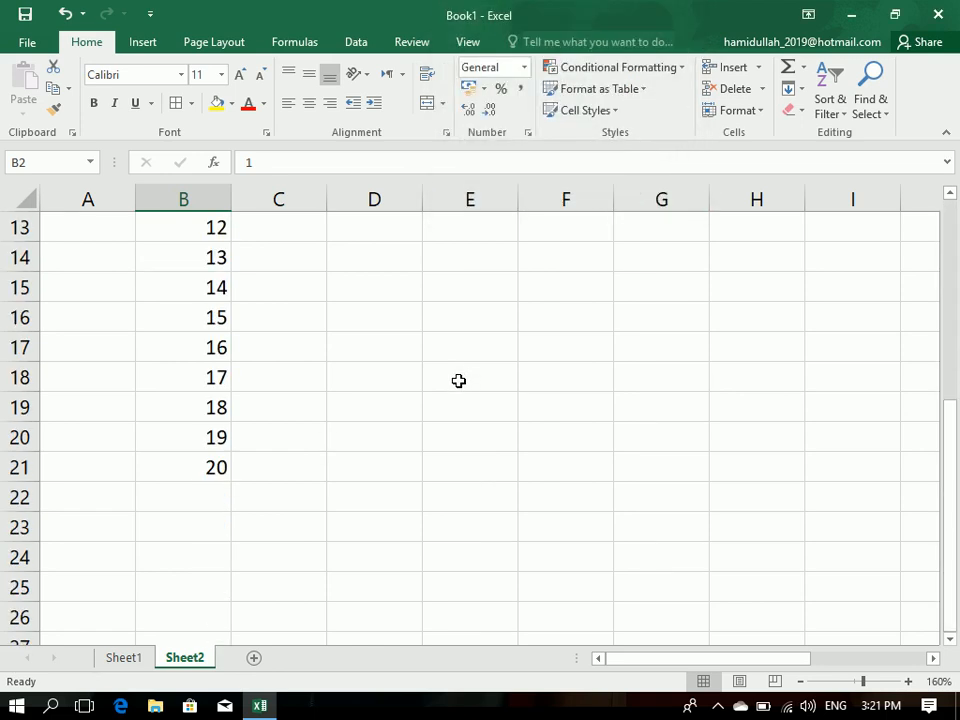
{"action": "scroll", "coordinate": [458, 380], "scroll_direction": "up", "scroll_amount": 2}
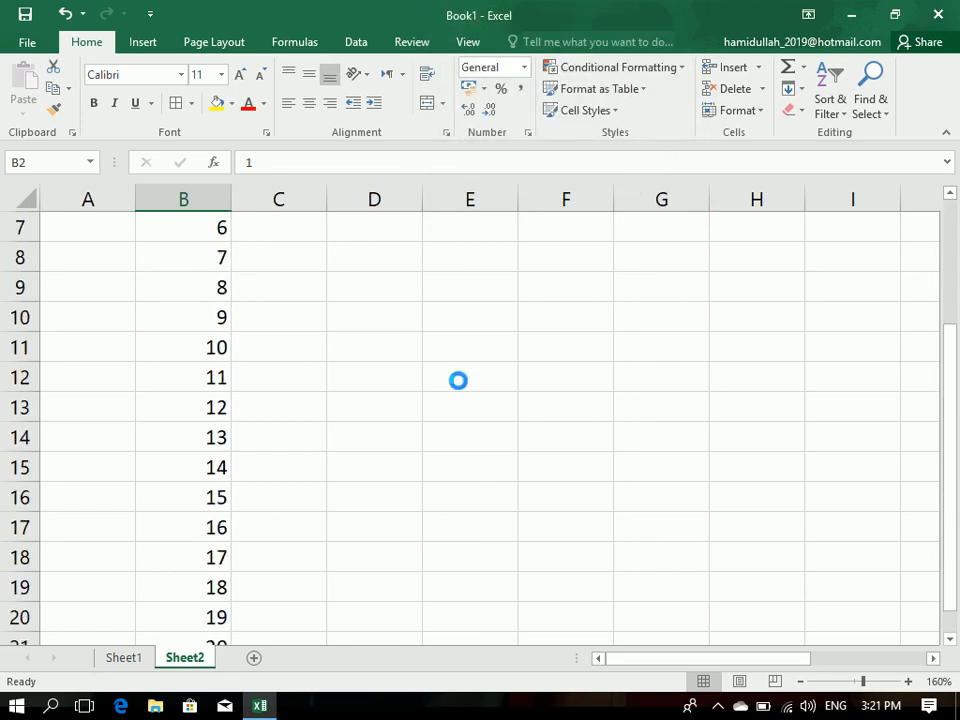
{"action": "scroll", "coordinate": [458, 380], "scroll_direction": "down", "scroll_amount": 3, "text": "ctrl"}
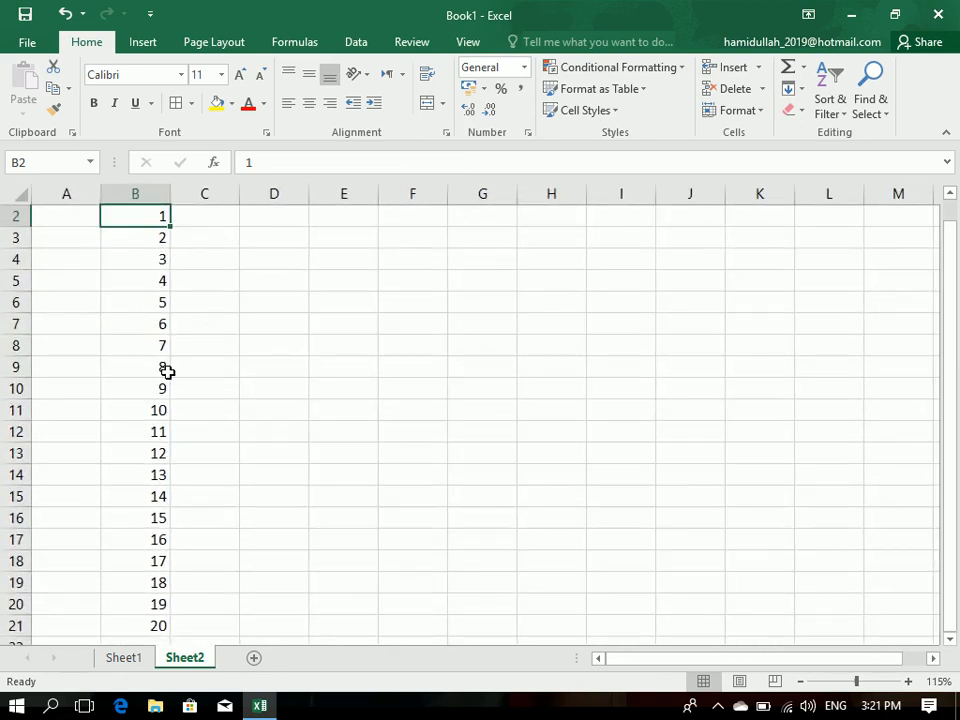
{"action": "left_click", "coordinate": [400, 218]}
{"action": "type", "text": "1"}
{"action": "left_click", "coordinate": [424, 255]}
Step: Fill F2:F19 with a linear series in columns using the Trend option
{"action": "left_click_drag", "start_coordinate": [421, 226], "coordinate": [444, 585]}
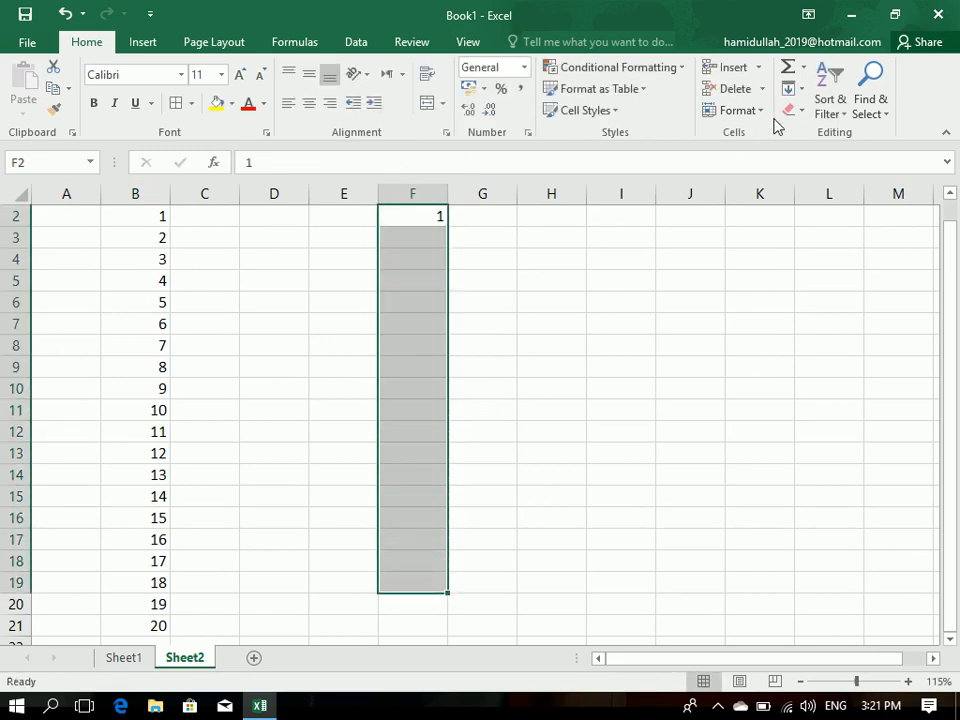
{"action": "left_click", "coordinate": [792, 89]}
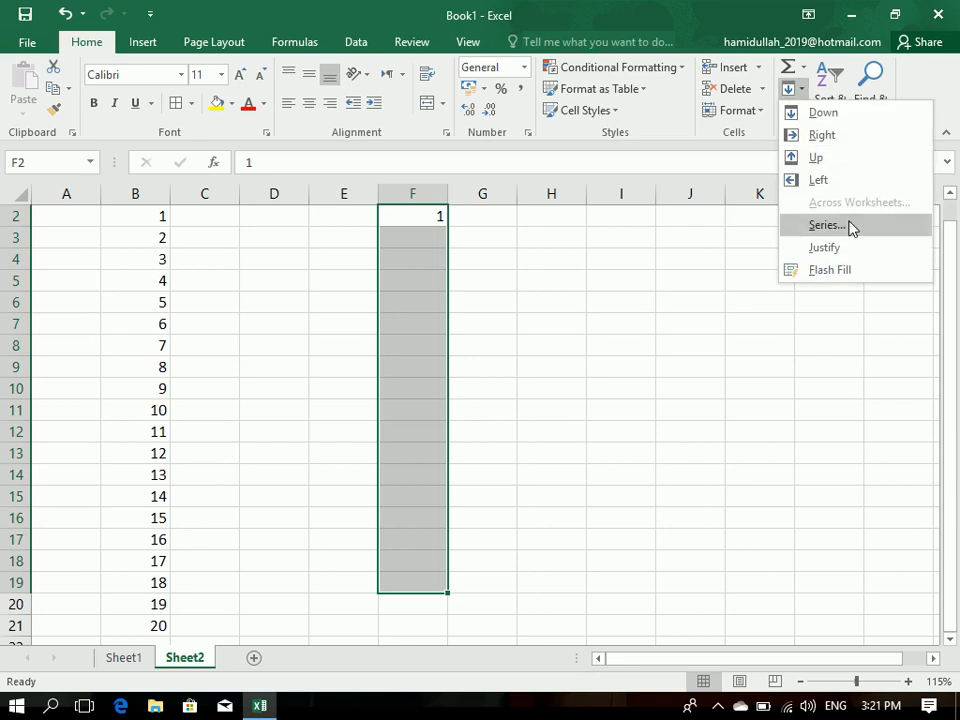
{"action": "left_click", "coordinate": [851, 228]}
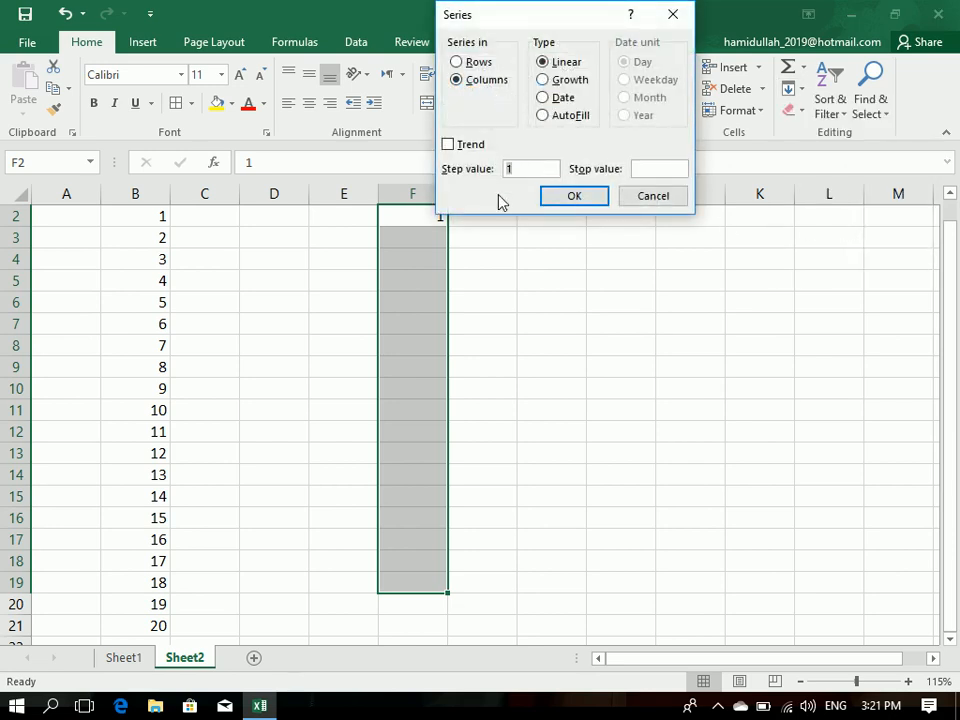
{"action": "left_click", "coordinate": [483, 146]}
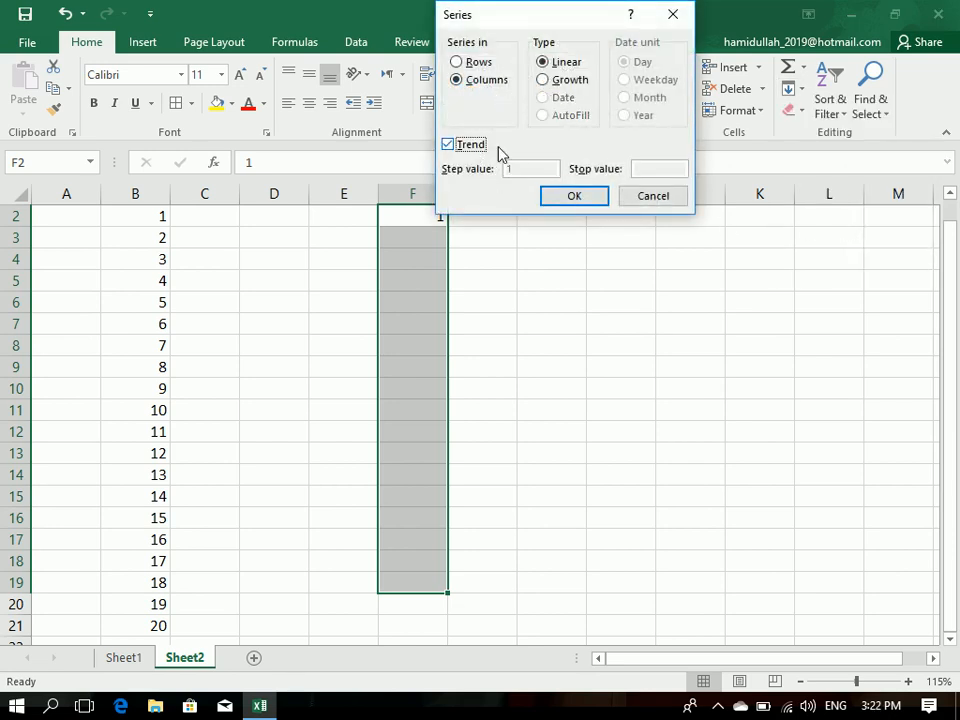
{"action": "left_click", "coordinate": [575, 197]}
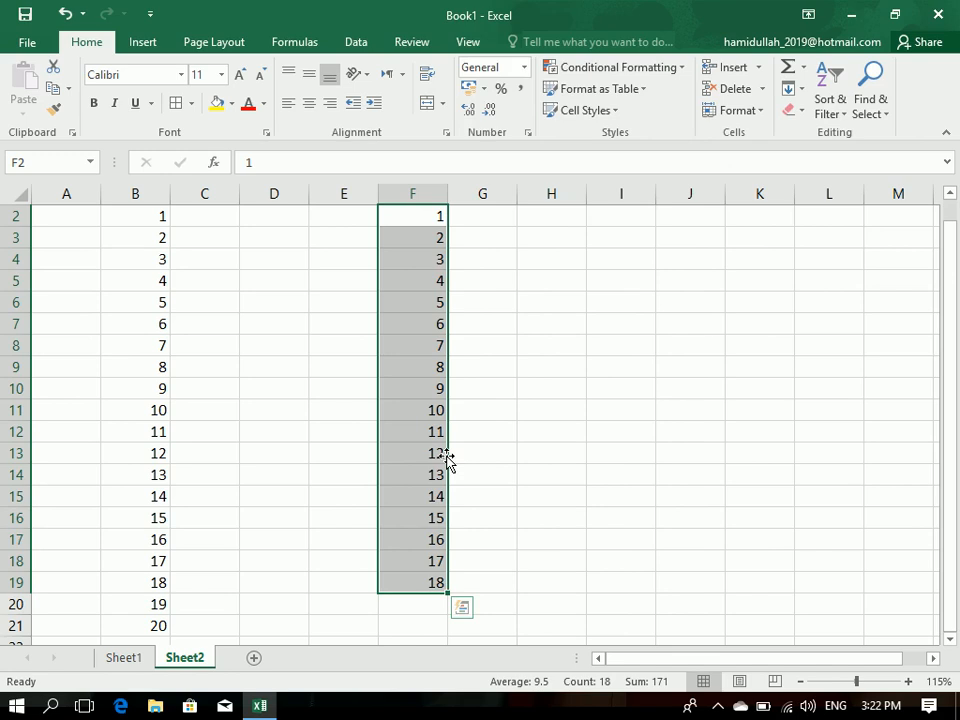
{"action": "left_click", "coordinate": [790, 89]}
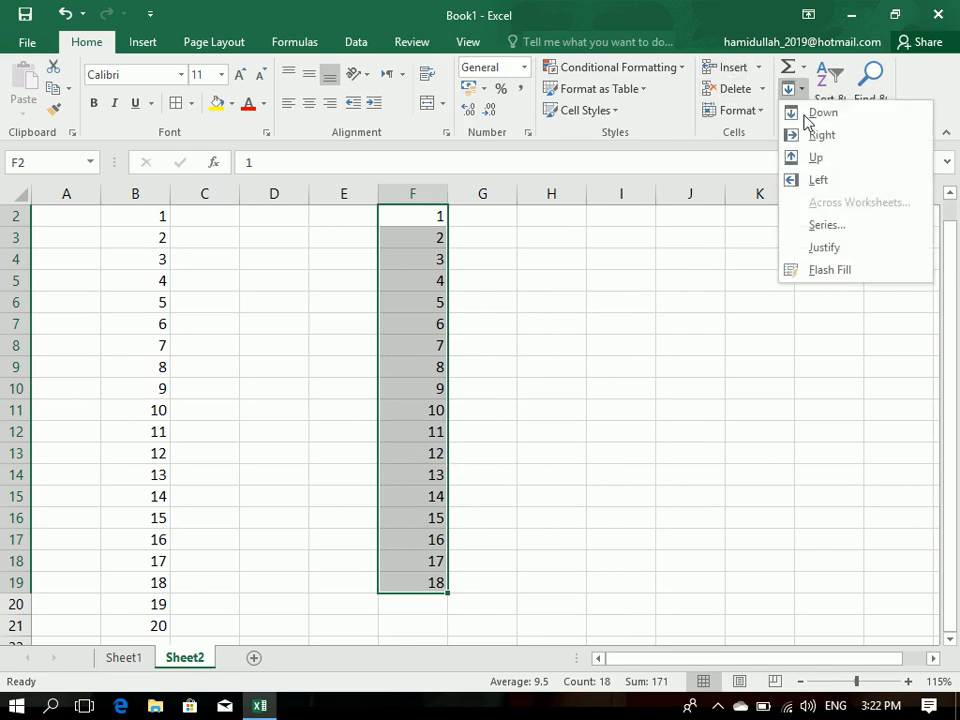
{"action": "left_click", "coordinate": [845, 226]}
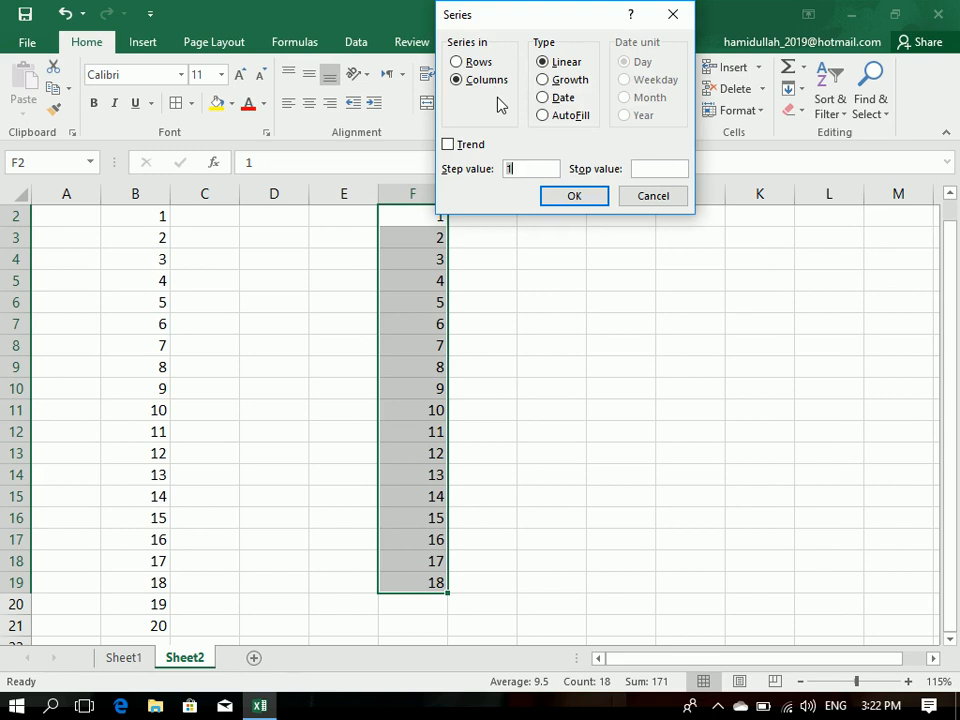
{"action": "left_click", "coordinate": [571, 79]}
{"action": "left_click", "coordinate": [651, 196]}
Step: Enter 2 in cell H2 as the starting value of another series
{"action": "left_click", "coordinate": [598, 253]}
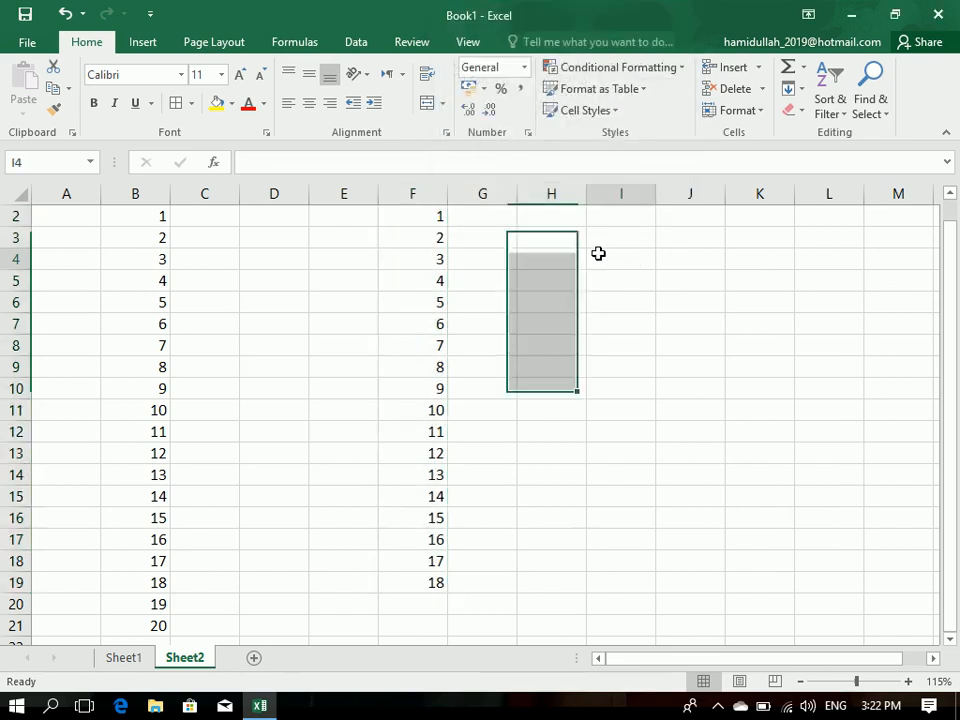
{"action": "scroll", "coordinate": [835, 307], "scroll_direction": "up", "scroll_amount": 1}
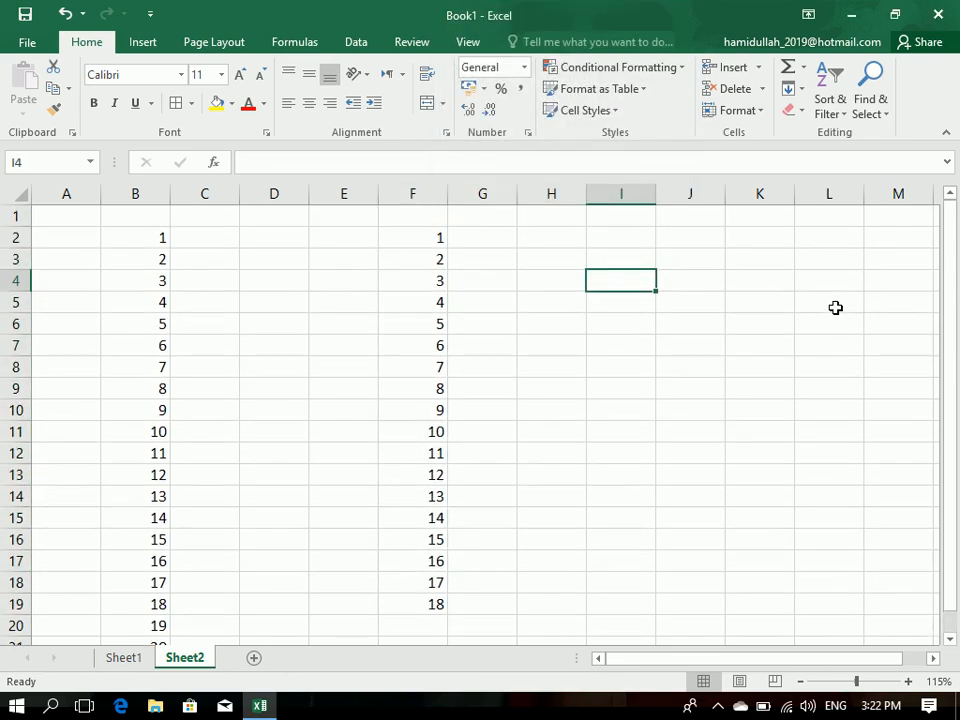
{"action": "left_click", "coordinate": [422, 240]}
{"action": "left_click", "coordinate": [470, 262]}
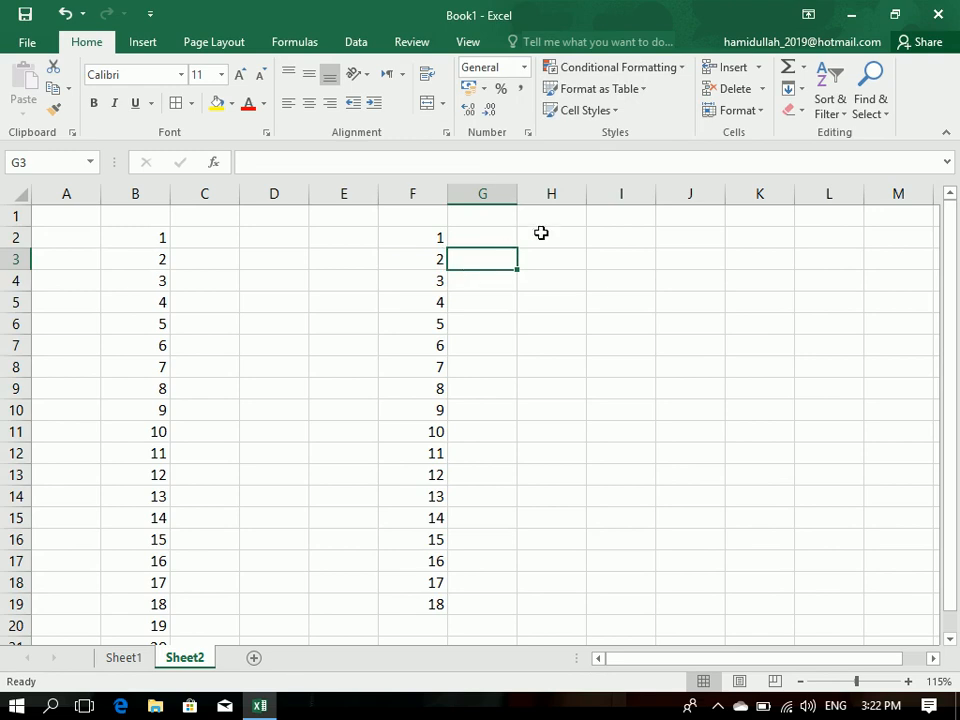
{"action": "left_click", "coordinate": [621, 281]}
{"action": "left_click", "coordinate": [579, 238]}
{"action": "type", "text": "2"}
{"action": "key", "text": "Return"}
Step: Fill a growth series in columns downward from H2 with step value 2
{"action": "left_click_drag", "start_coordinate": [549, 237], "coordinate": [545, 515]}
{"action": "scroll", "coordinate": [543, 454], "scroll_direction": "up", "scroll_amount": 1}
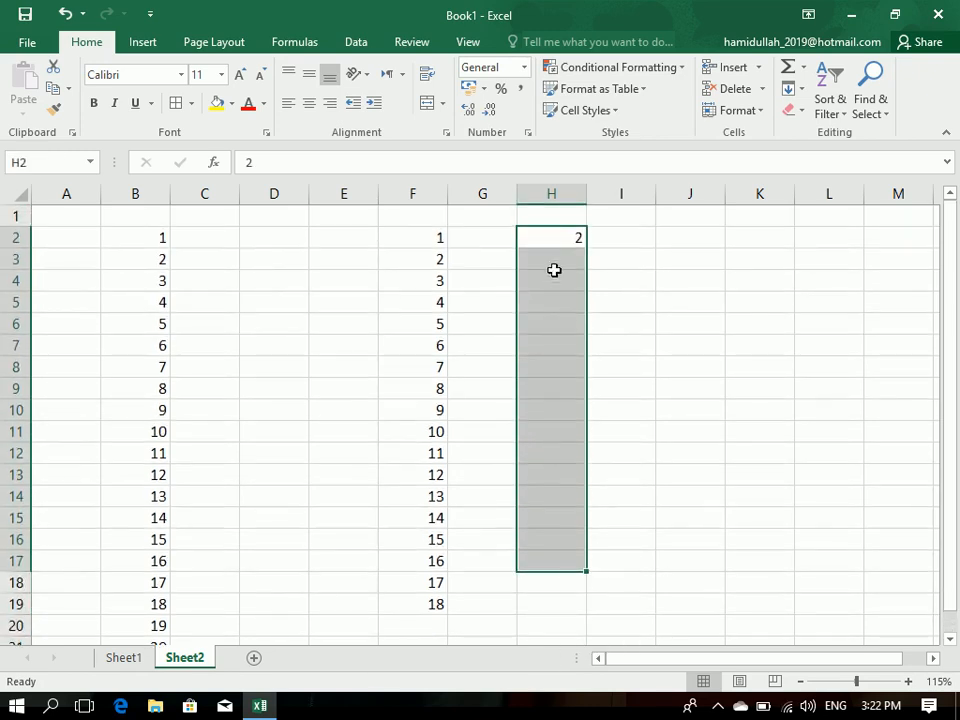
{"action": "left_click", "coordinate": [581, 236]}
{"action": "left_click", "coordinate": [804, 90]}
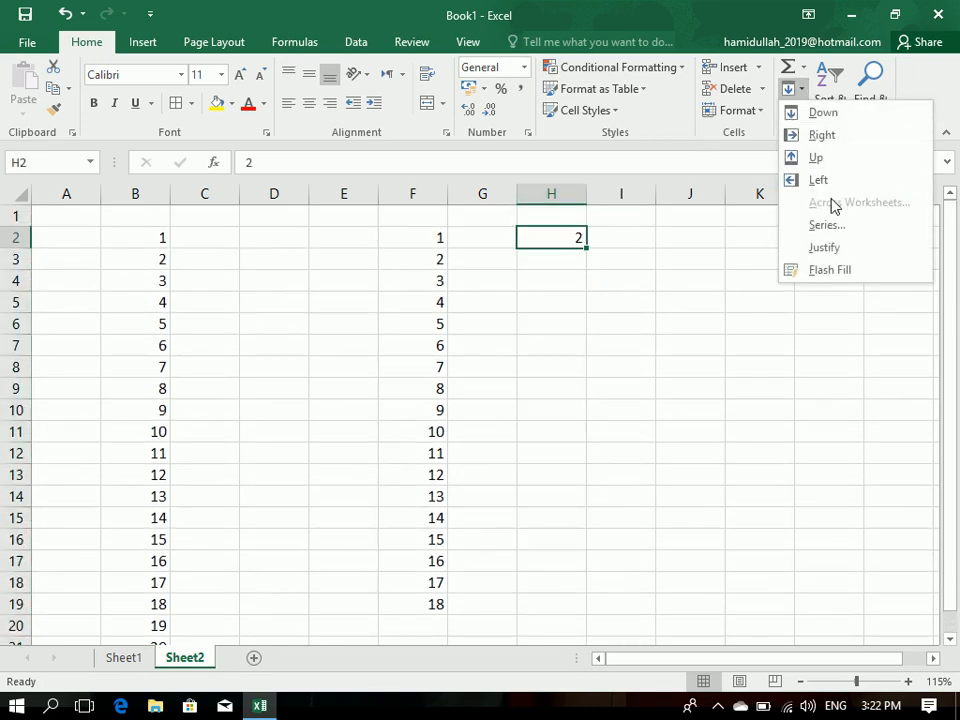
{"action": "left_click", "coordinate": [834, 227]}
{"action": "left_click", "coordinate": [545, 80]}
{"action": "left_click", "coordinate": [490, 80]}
{"action": "double_click", "coordinate": [512, 168]}
{"action": "type", "text": "2"}
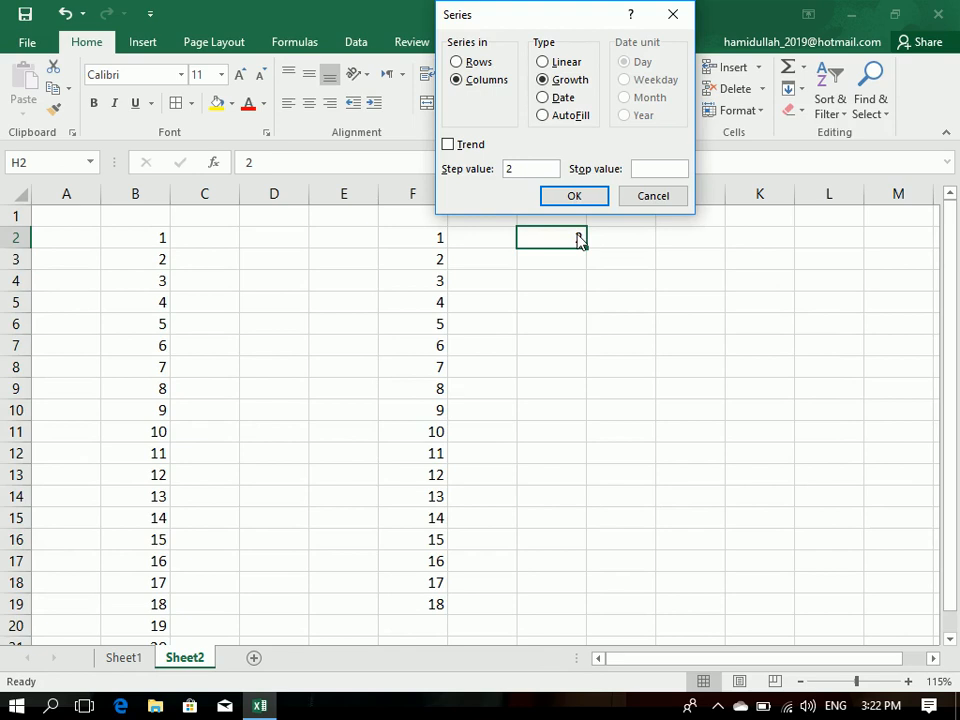
{"action": "key", "text": "Tab"}
{"action": "left_click", "coordinate": [585, 199]}
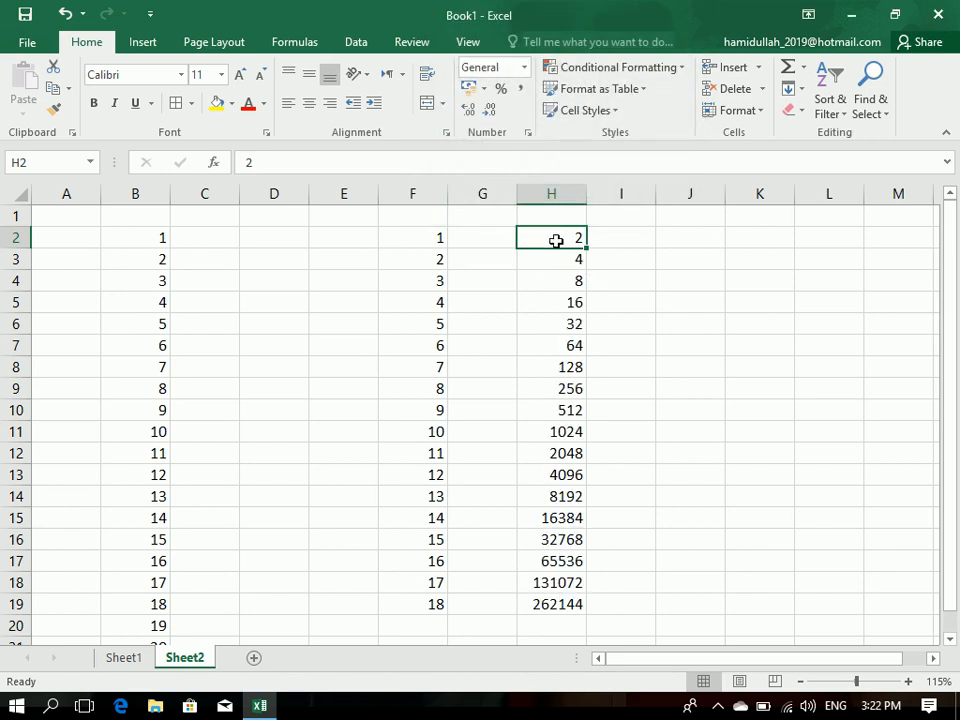
Step: Examine the growth values in column H and the Growth and Date type options of the Series command
{"action": "left_click", "coordinate": [562, 281]}
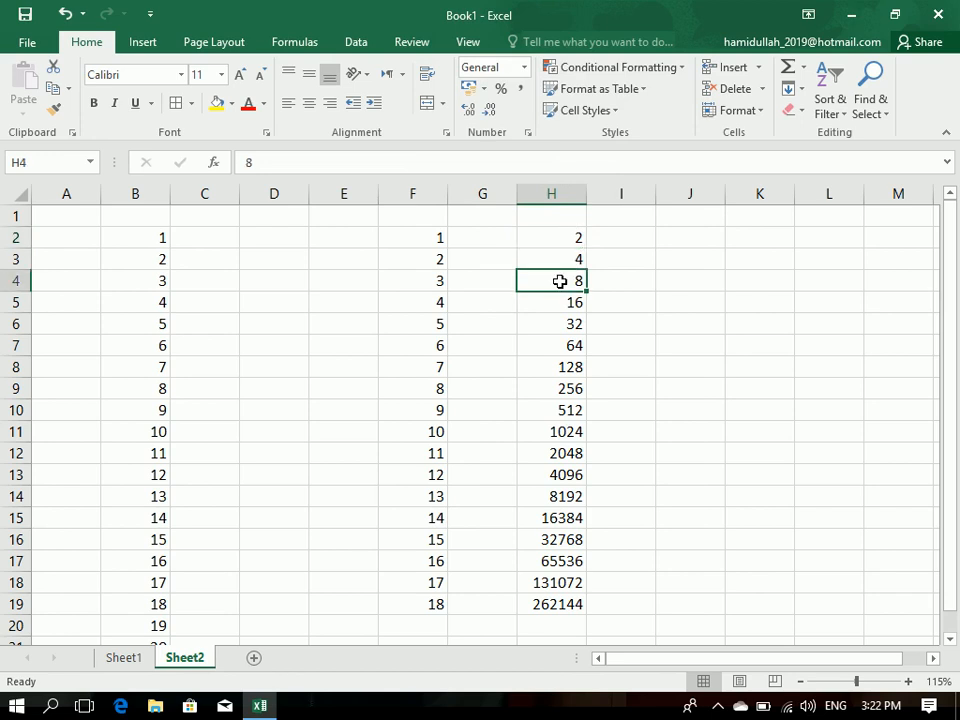
{"action": "left_click", "coordinate": [550, 606]}
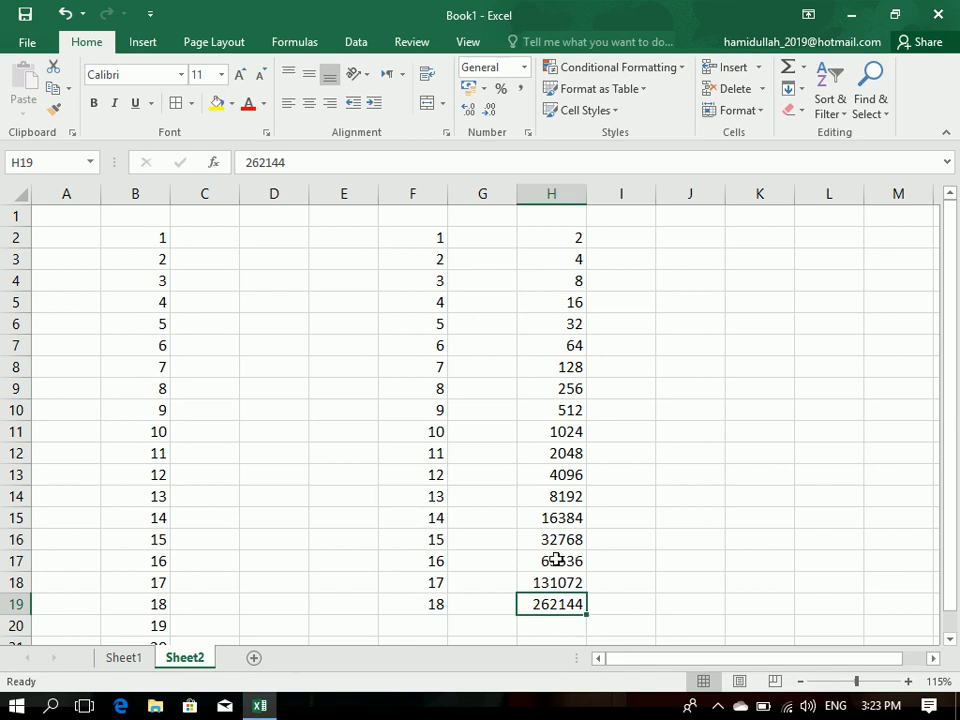
{"action": "left_click", "coordinate": [797, 92]}
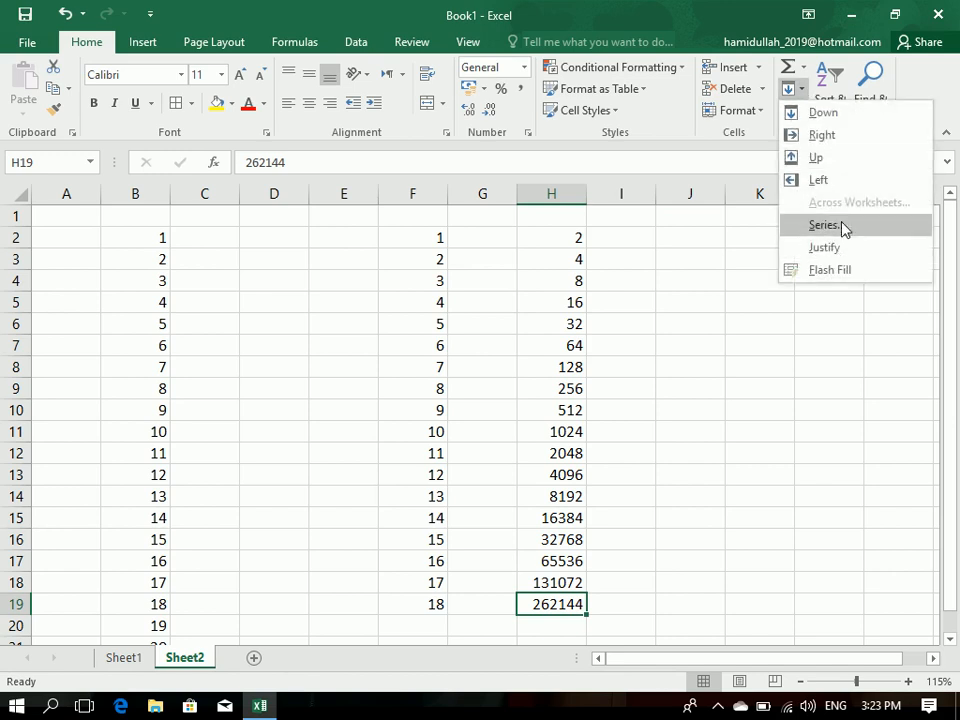
{"action": "left_click", "coordinate": [840, 226]}
{"action": "left_click", "coordinate": [584, 82]}
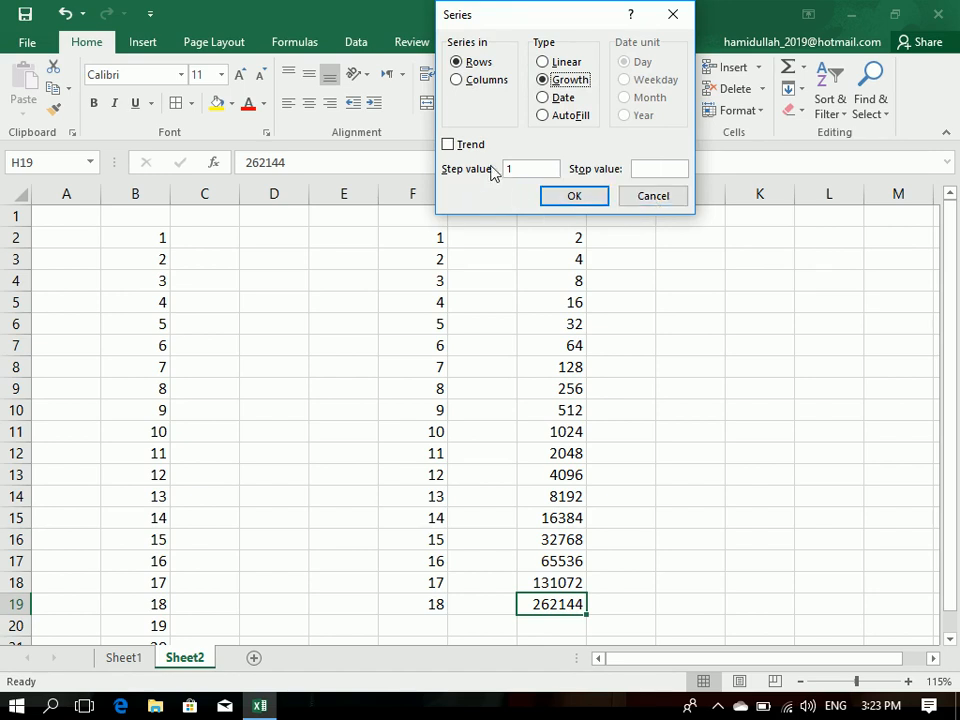
{"action": "left_click", "coordinate": [563, 97]}
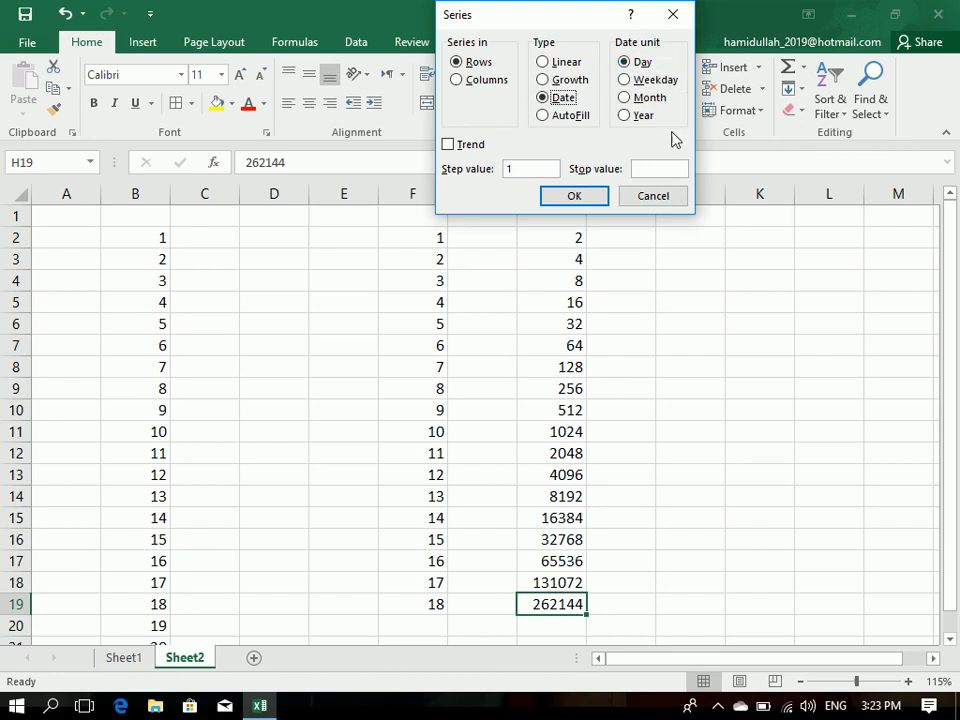
{"action": "left_click", "coordinate": [675, 195]}
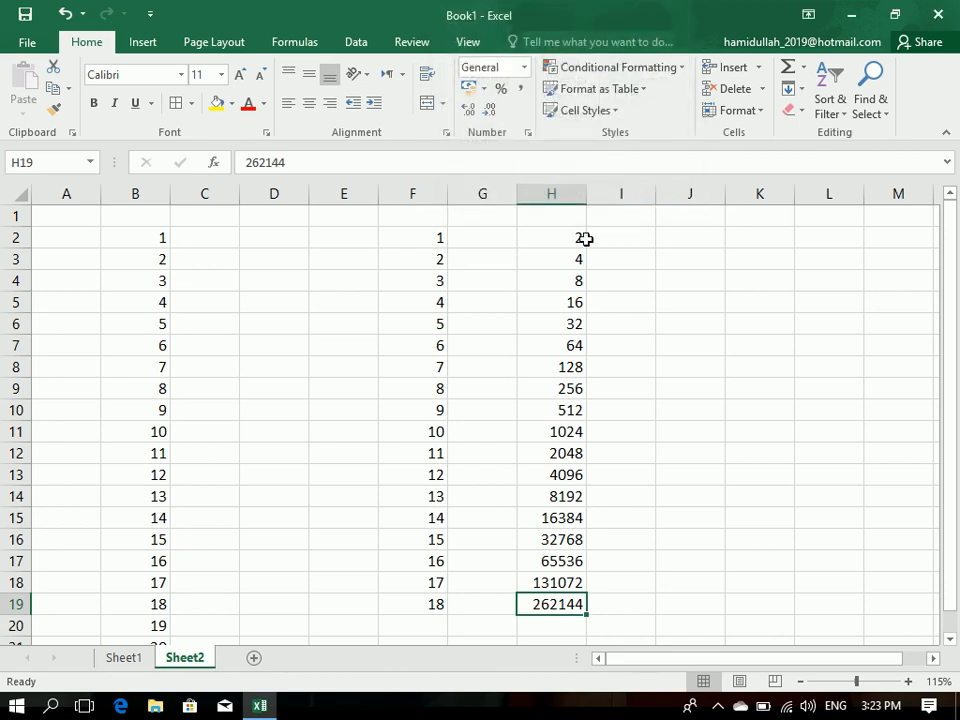
Step: Clear all the number series from Sheet2
{"action": "left_click", "coordinate": [663, 285]}
{"action": "key", "text": "ctrl+a"}
{"action": "key", "text": "Delete"}
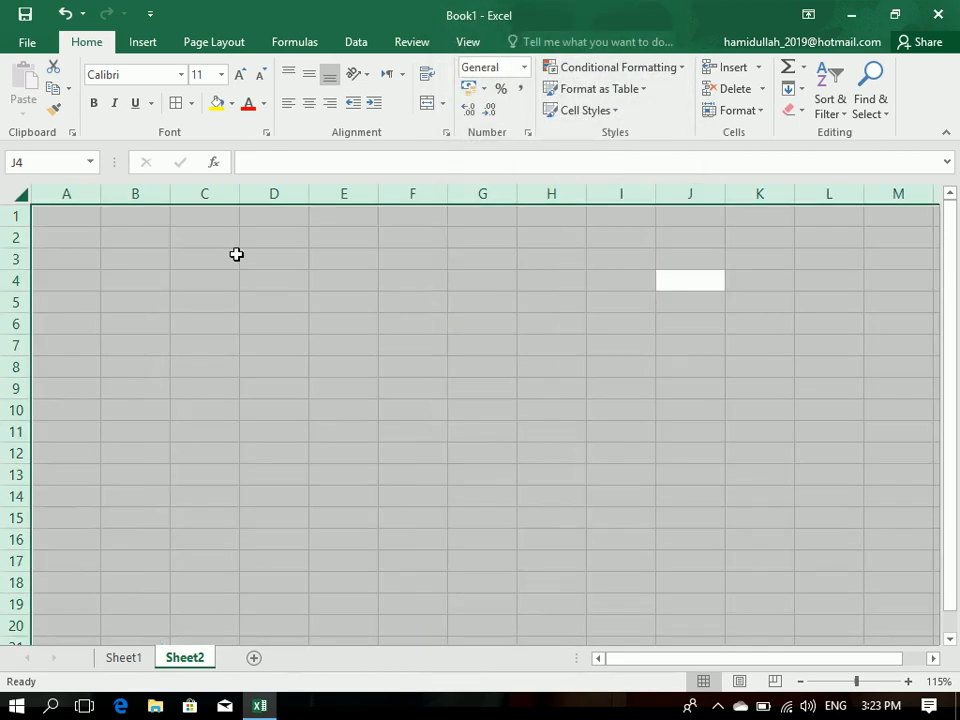
Step: Enter the current date, 11/24/2019, in cell E3
{"action": "left_click", "coordinate": [216, 255]}
{"action": "left_click", "coordinate": [860, 103]}
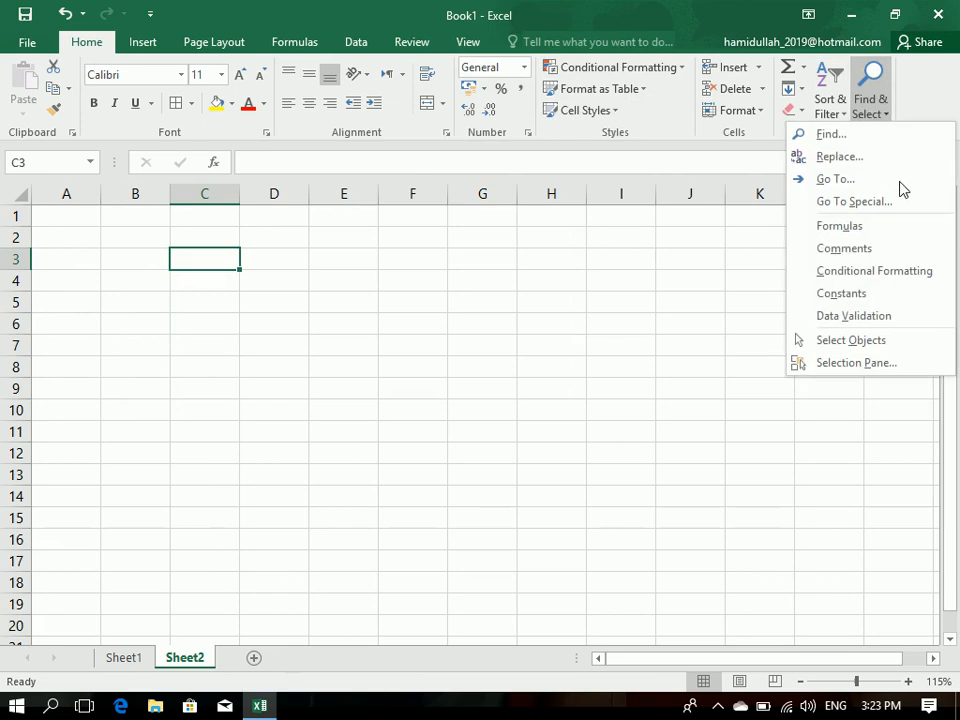
{"action": "left_click", "coordinate": [670, 262]}
{"action": "left_click", "coordinate": [300, 278]}
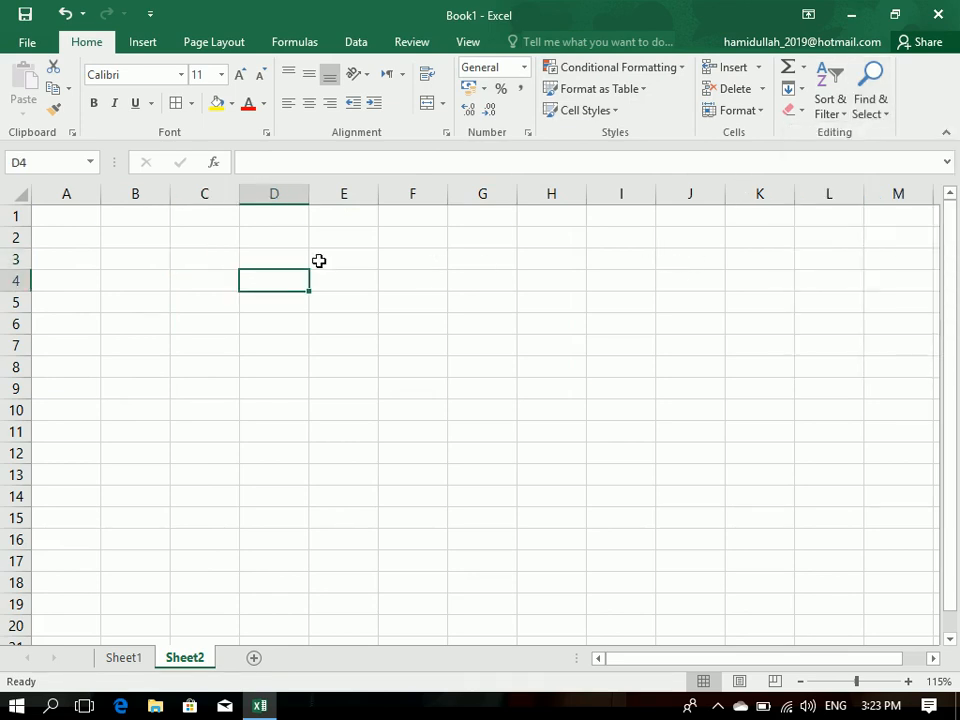
{"action": "left_click", "coordinate": [358, 262]}
{"action": "key", "text": "ctrl+semicolon"}
{"action": "key", "text": "Return"}
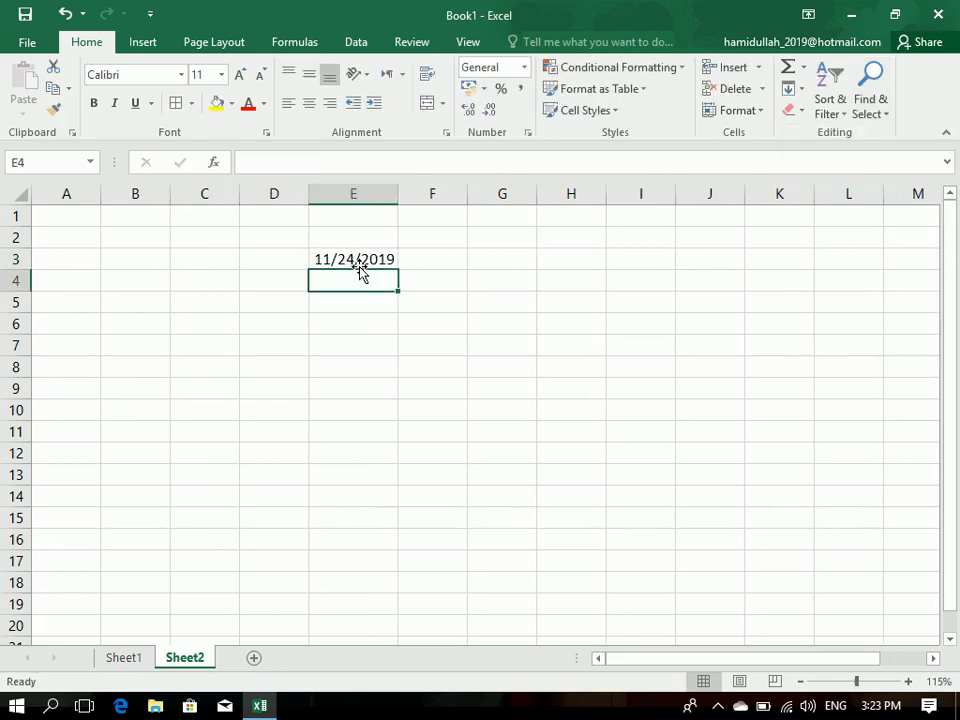
Step: Autofill the date in E3 down to E19 as consecutive days
{"action": "left_click_drag", "start_coordinate": [359, 261], "coordinate": [388, 581]}
{"action": "left_click", "coordinate": [375, 259]}
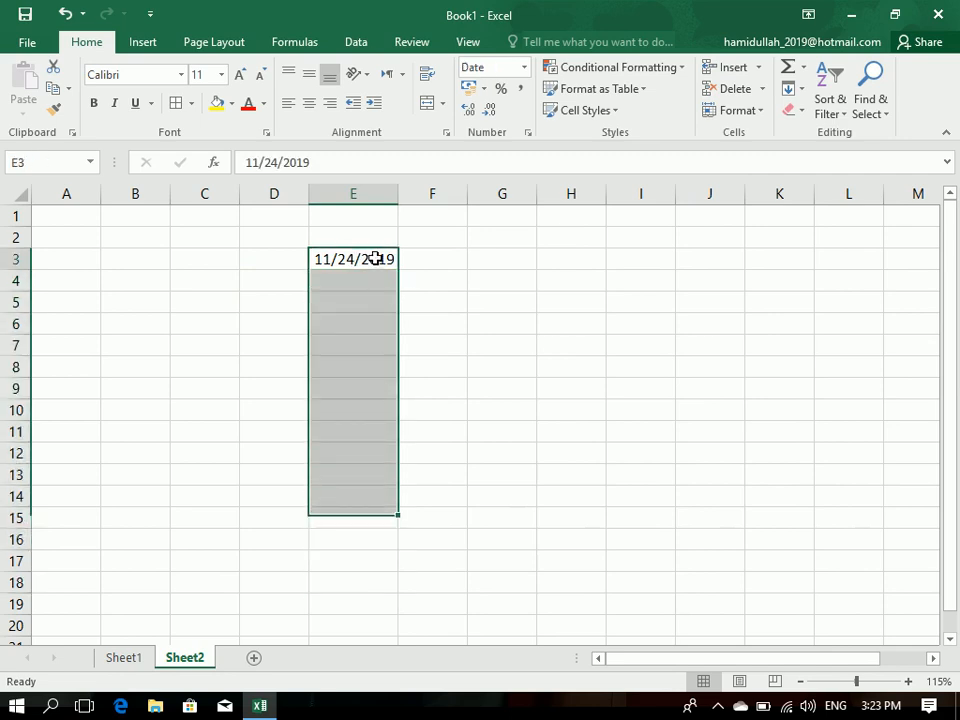
{"action": "left_click_drag", "start_coordinate": [400, 270], "coordinate": [433, 609]}
Step: Fit column E to its contents and centre the dates in E3:E19
{"action": "double_click", "coordinate": [397, 193]}
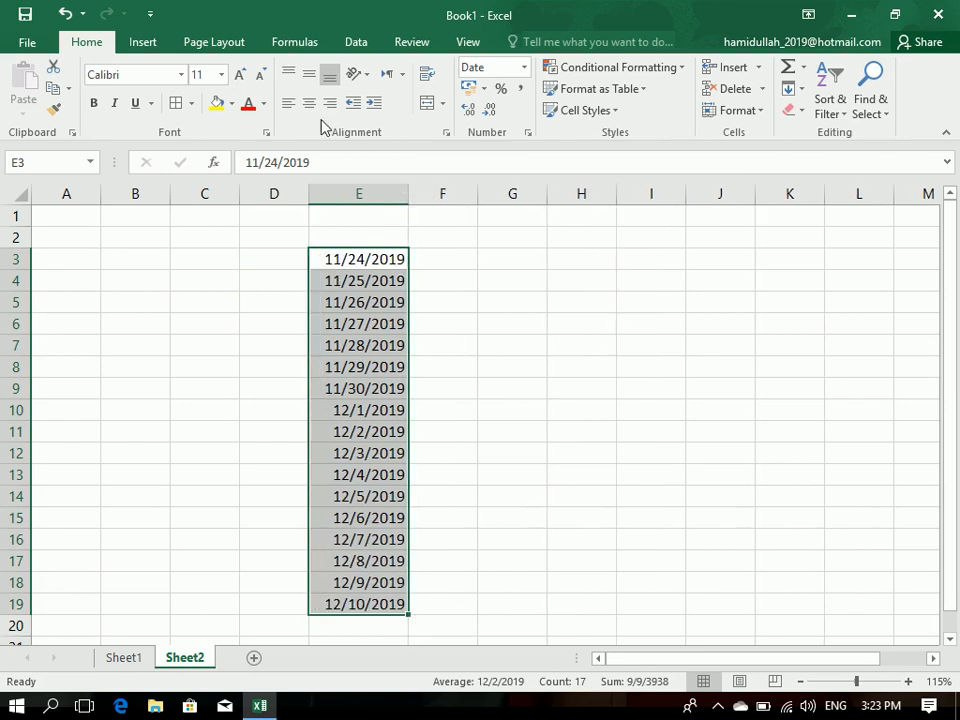
{"action": "left_click", "coordinate": [308, 103]}
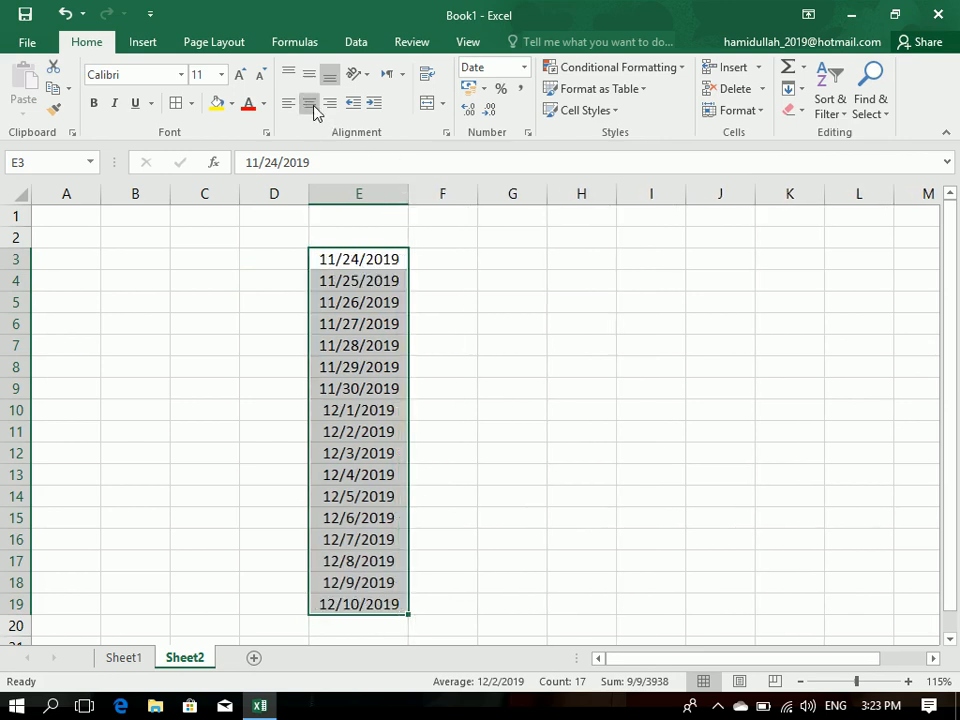
Step: Refill E3:E19 with a date series in columns using the Weekday unit and step value 1
{"action": "left_click", "coordinate": [804, 89]}
{"action": "left_click", "coordinate": [797, 90]}
{"action": "left_click", "coordinate": [816, 108]}
{"action": "left_click", "coordinate": [815, 97]}
{"action": "left_click", "coordinate": [802, 90]}
{"action": "left_click", "coordinate": [839, 224]}
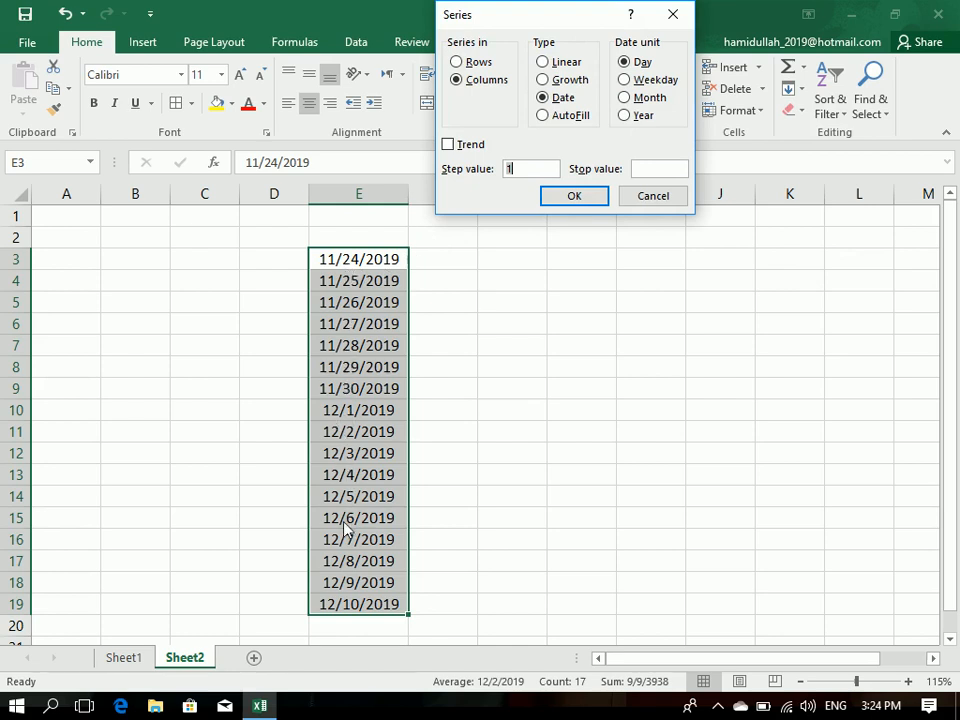
{"action": "left_click", "coordinate": [625, 80]}
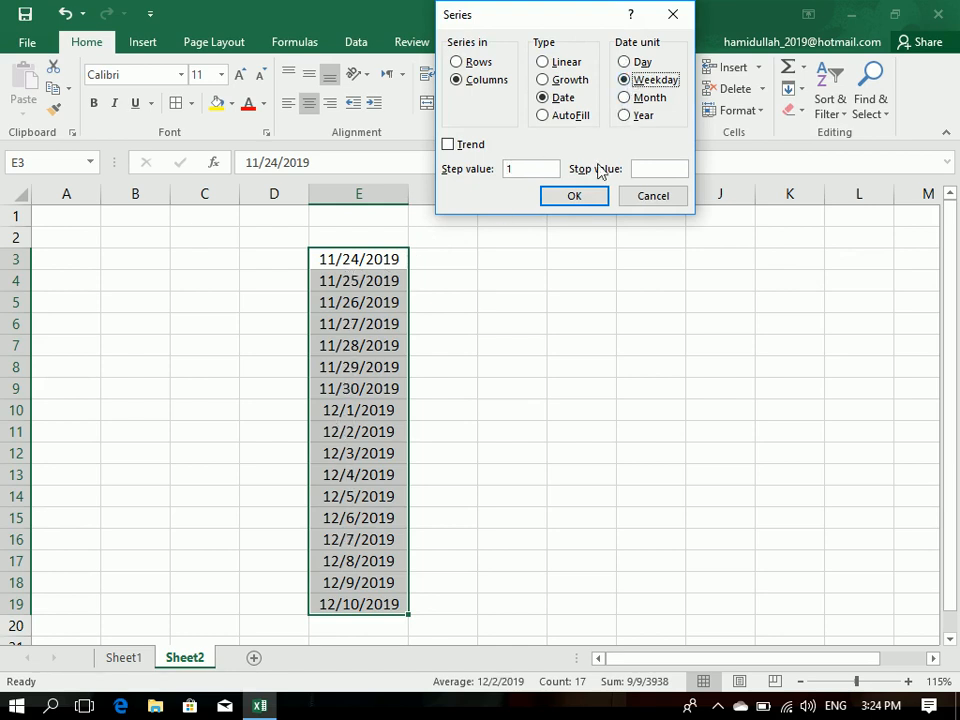
{"action": "left_click", "coordinate": [579, 197]}
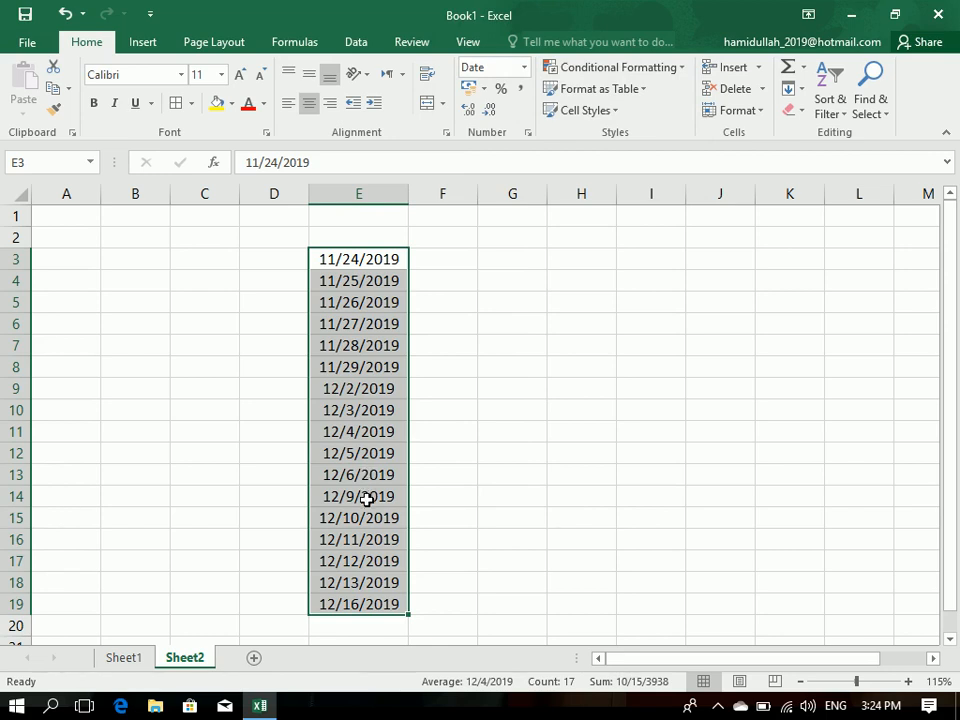
Step: Refill E3:E19 with a date series in columns using the Month unit and step value 1
{"action": "left_click", "coordinate": [790, 88]}
{"action": "left_click", "coordinate": [809, 222]}
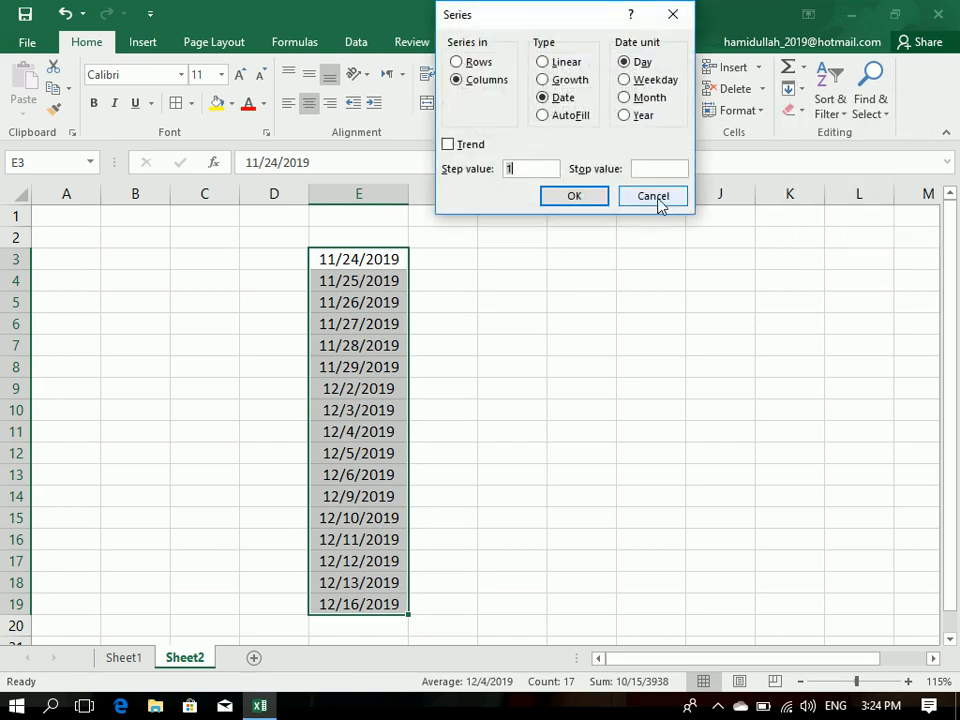
{"action": "left_click", "coordinate": [628, 98]}
{"action": "left_click", "coordinate": [584, 193]}
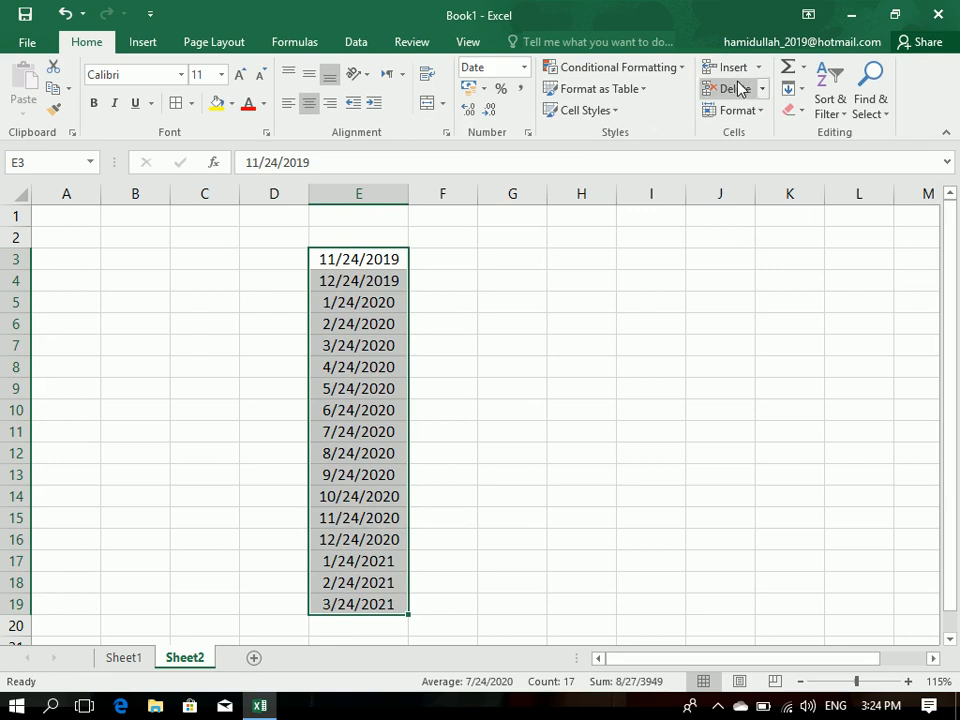
Step: Refill E3:E19 with a date series in columns using the Year unit and step value 1
{"action": "left_click", "coordinate": [791, 89]}
{"action": "left_click", "coordinate": [825, 224]}
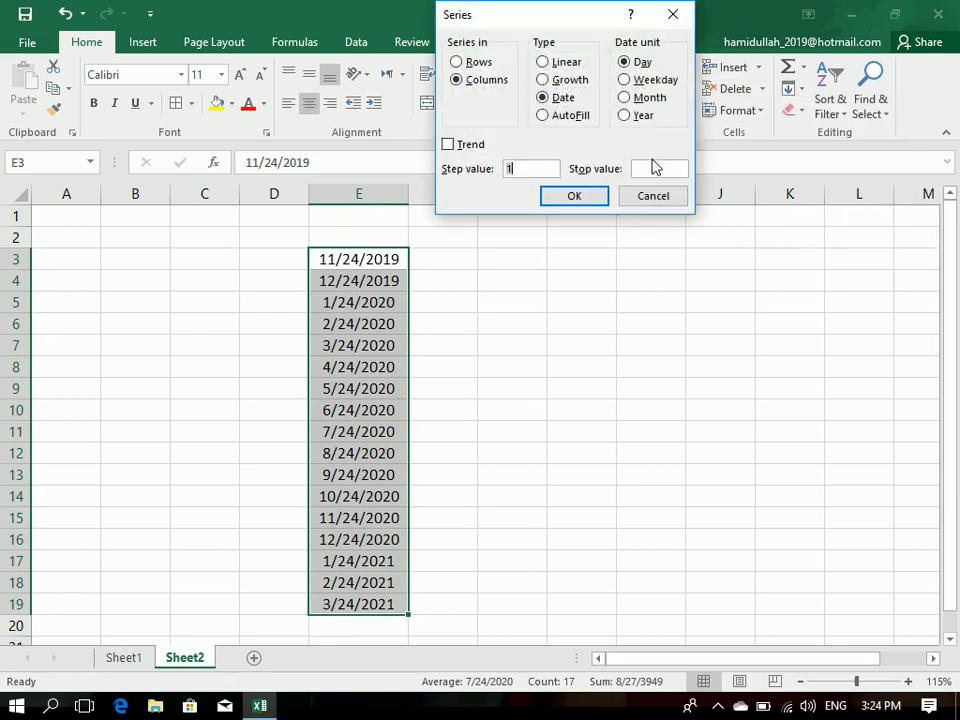
{"action": "left_click", "coordinate": [640, 116]}
{"action": "left_click", "coordinate": [588, 197]}
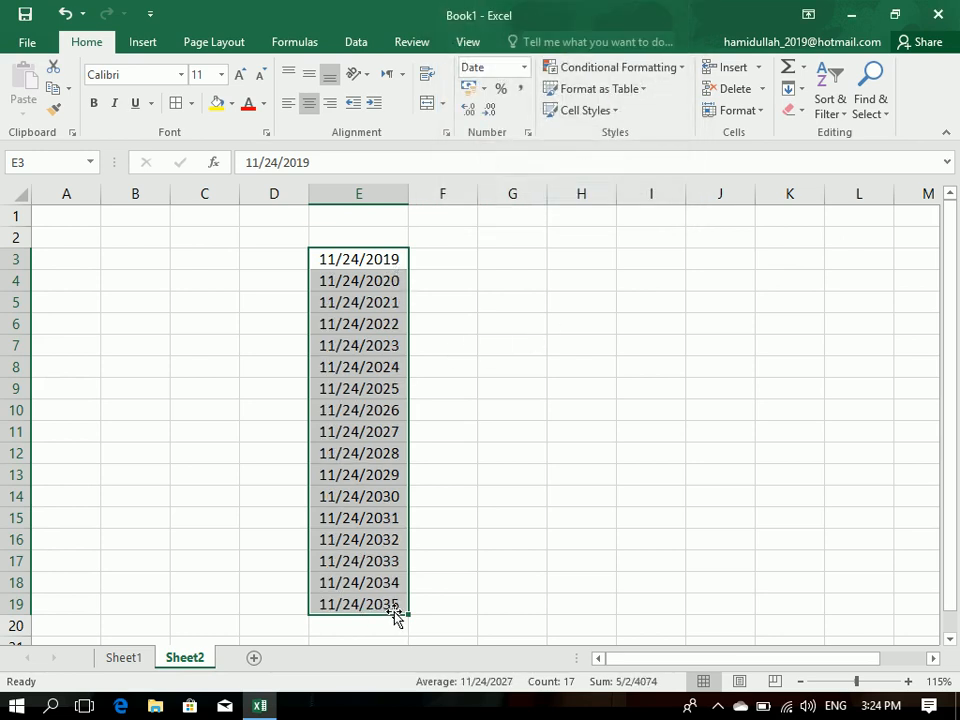
Step: Refill E3:E19 with a date series in columns using the Day unit and step value 1
{"action": "left_click", "coordinate": [791, 89]}
{"action": "left_click", "coordinate": [812, 225]}
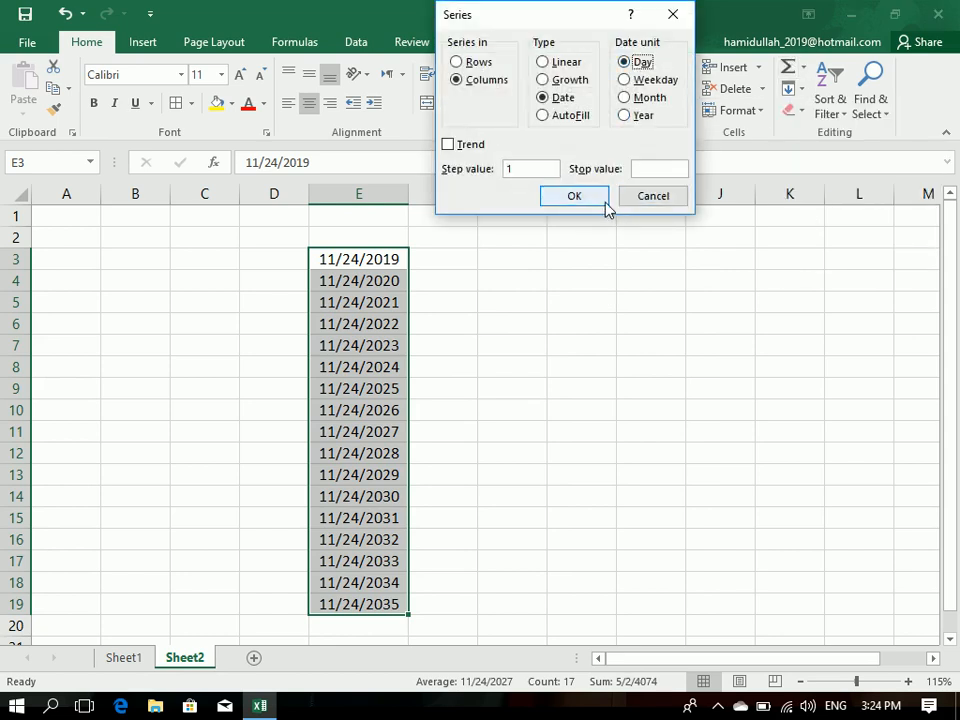
{"action": "left_click", "coordinate": [574, 196]}
{"action": "left_click_drag", "start_coordinate": [358, 540], "coordinate": [397, 263]}
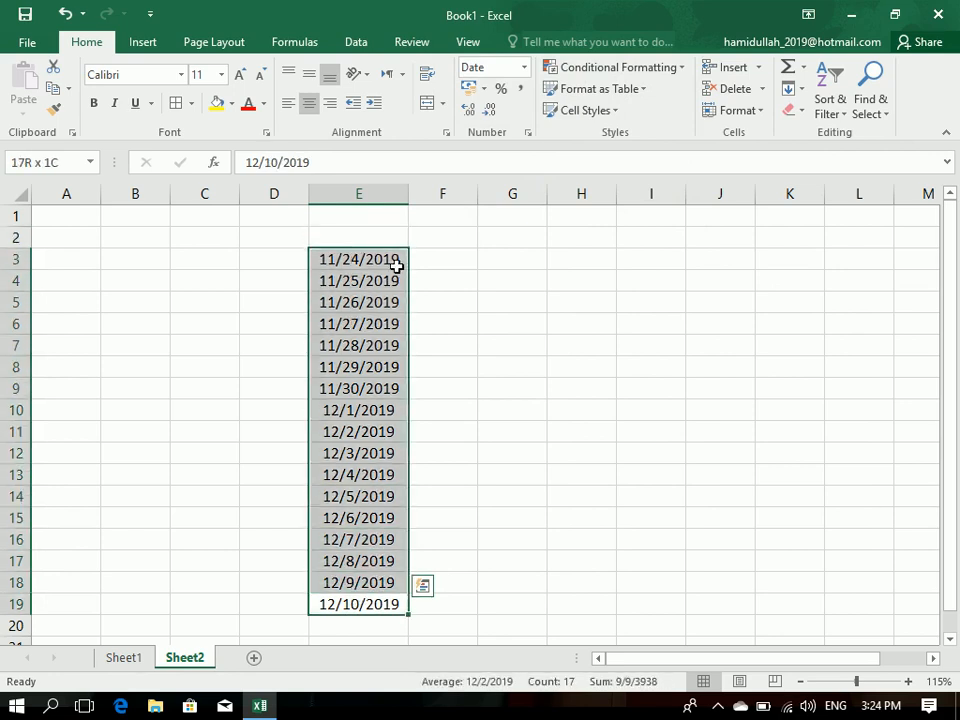
{"action": "left_click", "coordinate": [829, 100]}
{"action": "left_click", "coordinate": [789, 88]}
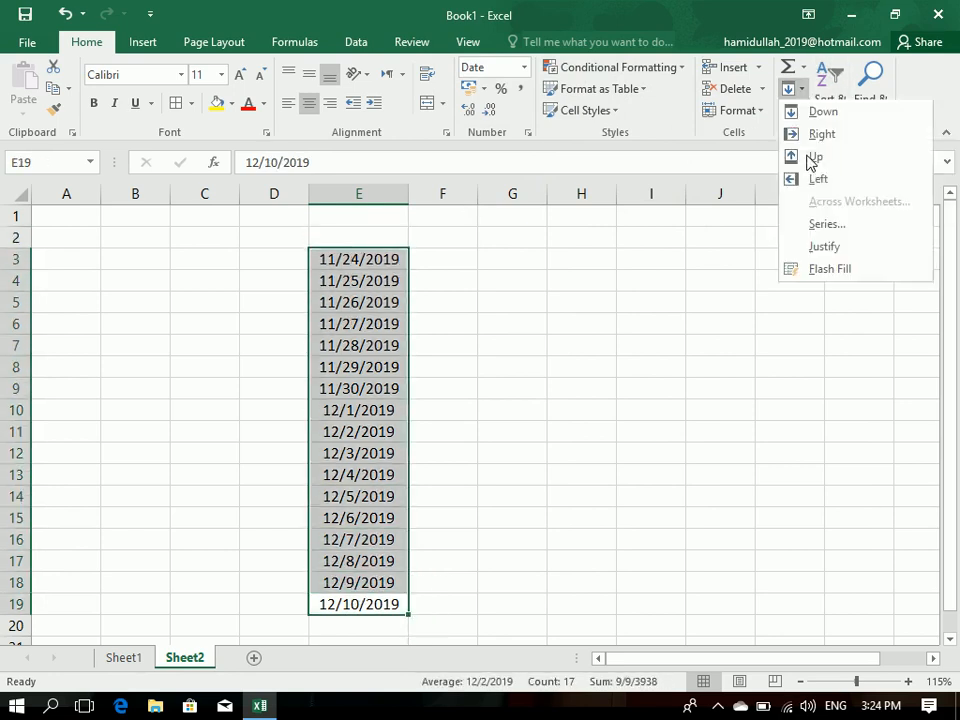
{"action": "left_click", "coordinate": [818, 226]}
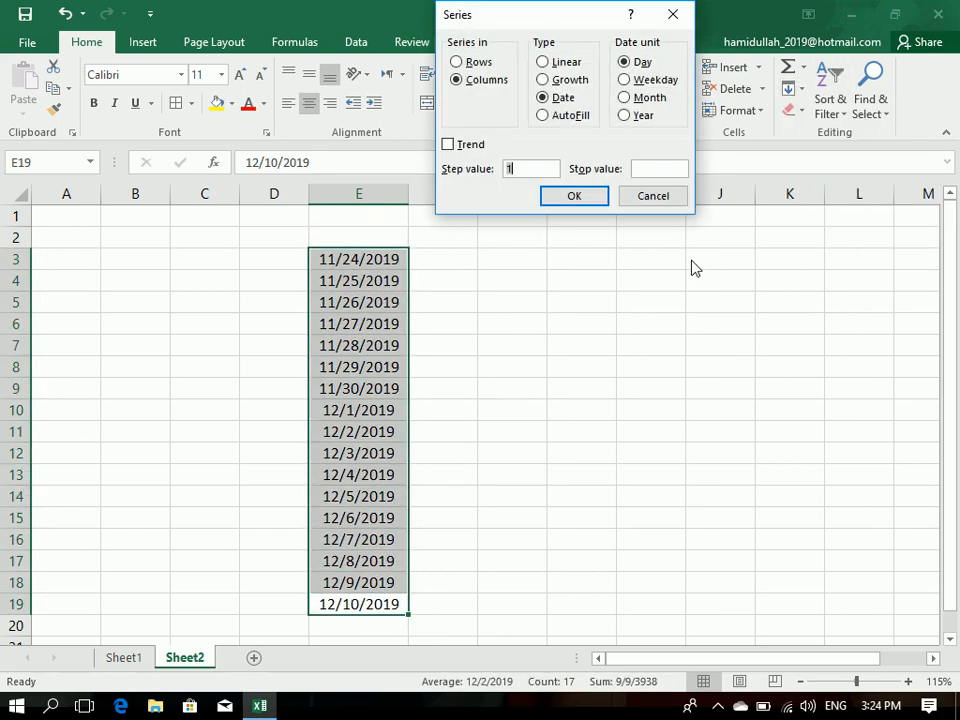
{"action": "left_click", "coordinate": [664, 196]}
Step: Enter 1 in cell H3 as the starting value of a new series
{"action": "left_click", "coordinate": [606, 267]}
{"action": "type", "text": "1"}
{"action": "left_click", "coordinate": [634, 283]}
Step: Fill H3:H17 in columns with the AutoFill series type
{"action": "left_click_drag", "start_coordinate": [595, 262], "coordinate": [575, 527]}
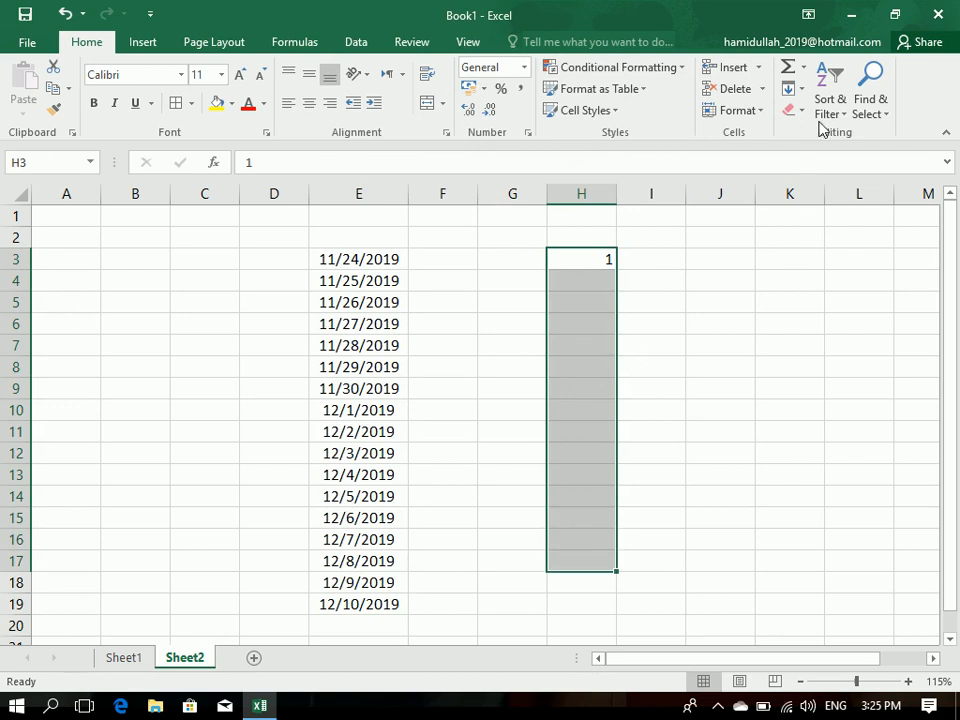
{"action": "left_click", "coordinate": [789, 92]}
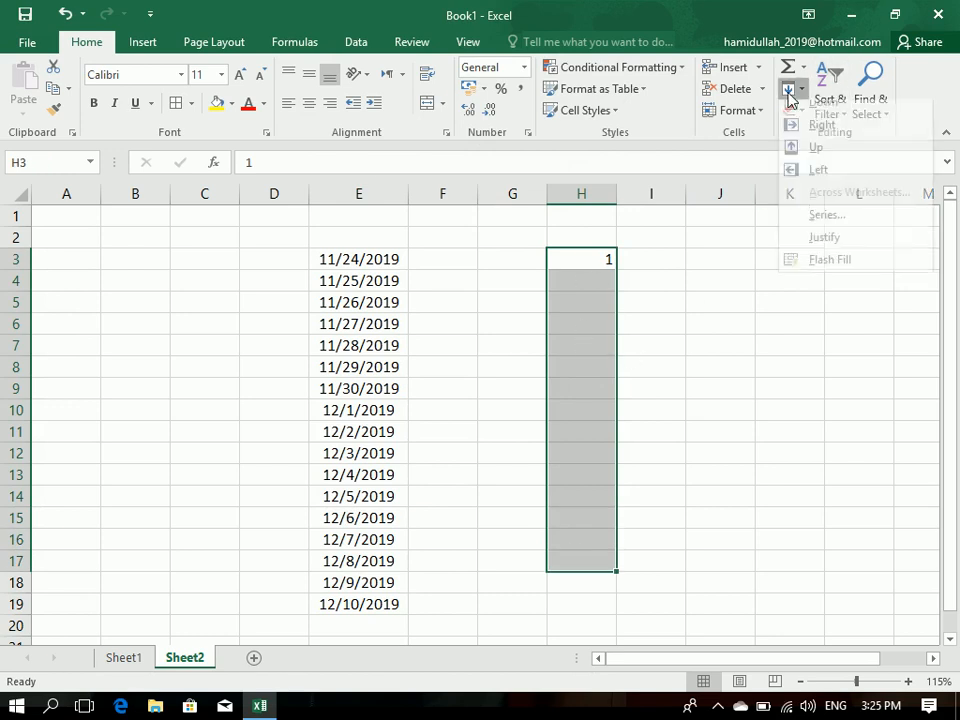
{"action": "left_click", "coordinate": [810, 226]}
{"action": "left_click", "coordinate": [560, 97]}
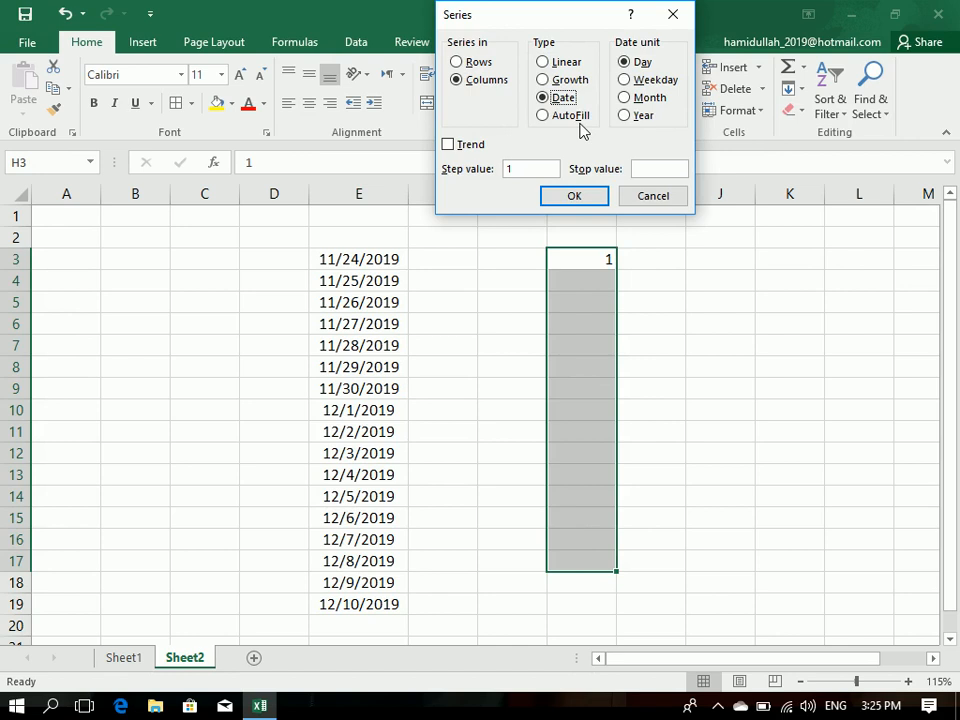
{"action": "left_click", "coordinate": [580, 118]}
{"action": "left_click", "coordinate": [578, 198]}
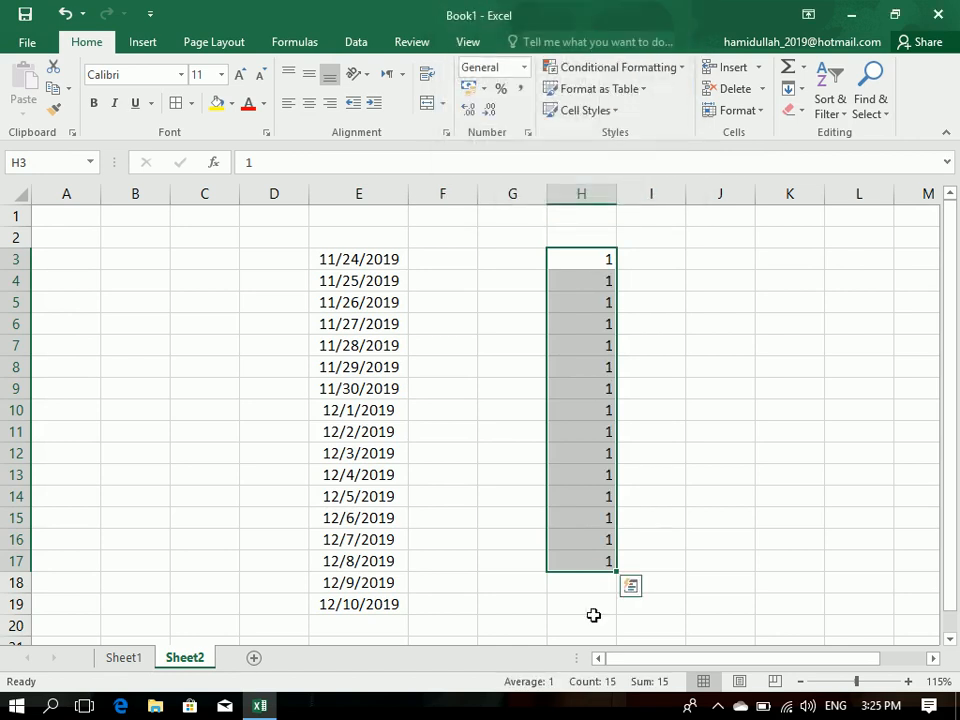
Step: Clear the dates and the column of ones from Sheet2
{"action": "left_click", "coordinate": [718, 484]}
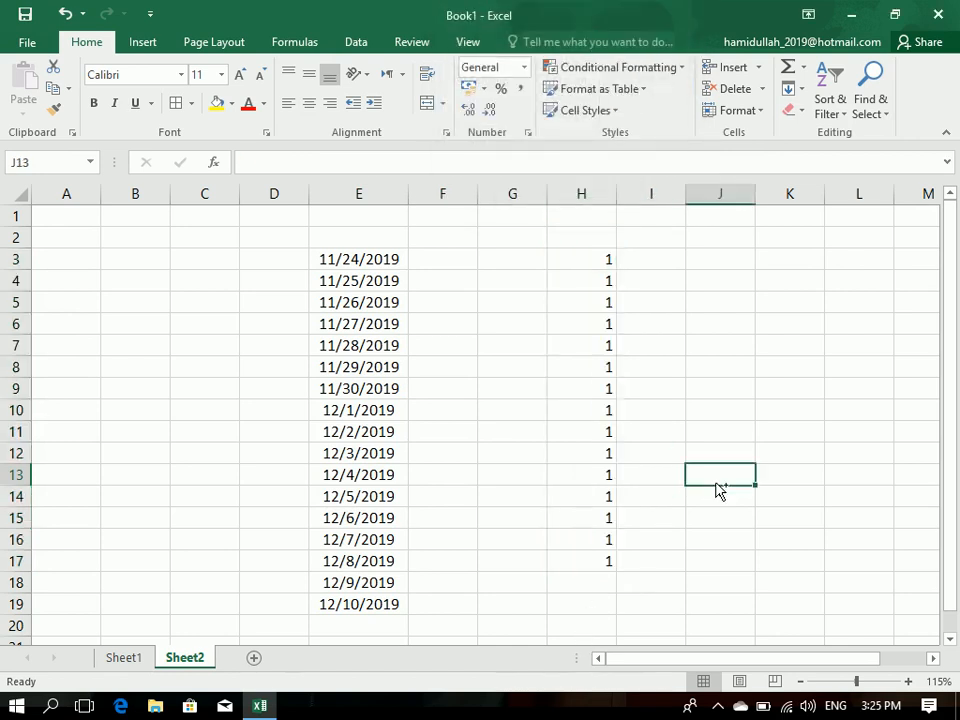
{"action": "key", "text": "ctrl+a"}
{"action": "key", "text": "Delete"}
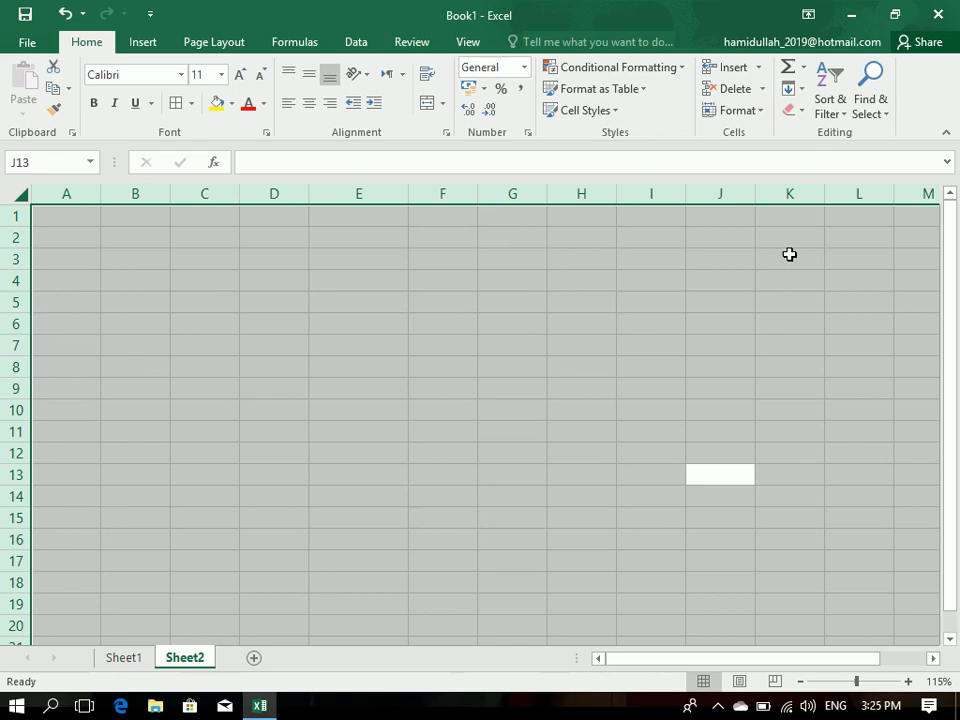
{"action": "left_click", "coordinate": [790, 89]}
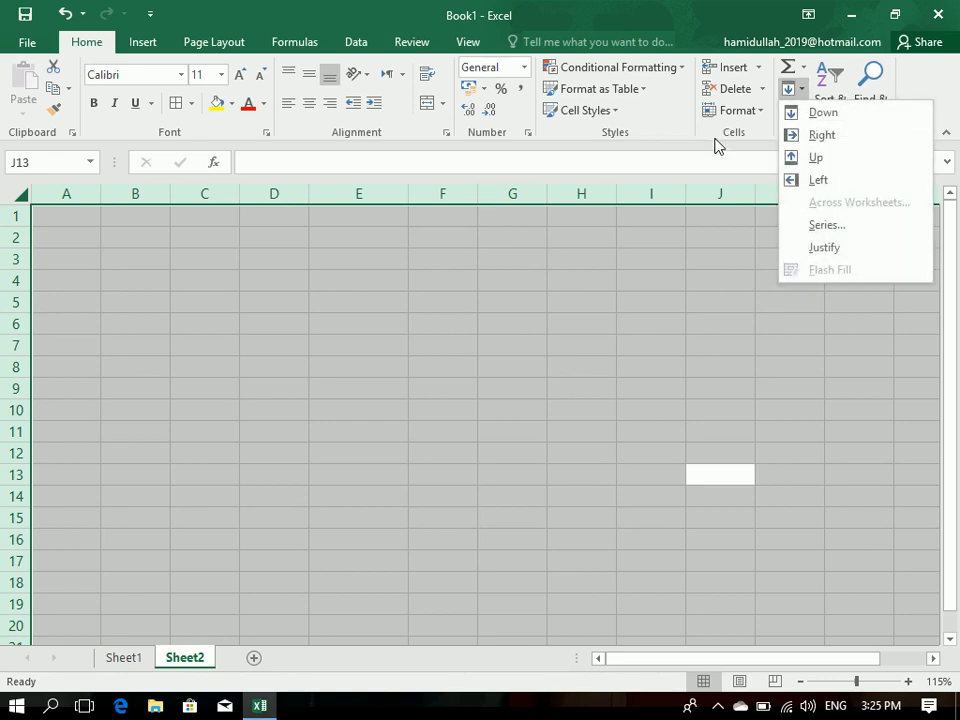
{"action": "left_click", "coordinate": [429, 276]}
{"action": "left_click", "coordinate": [429, 280]}
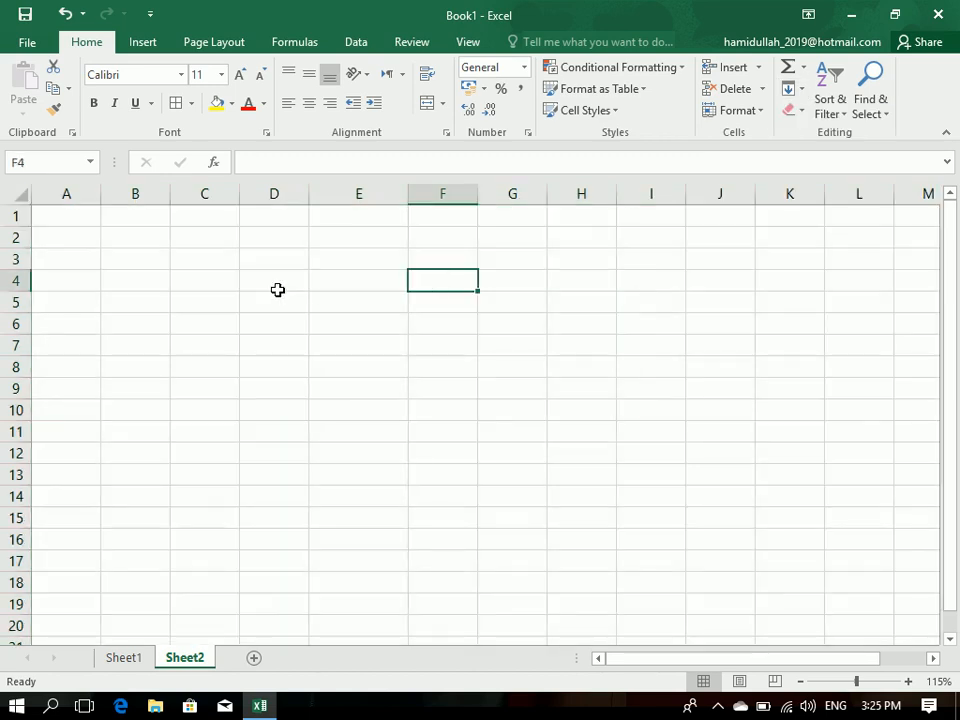
{"action": "left_click", "coordinate": [279, 283]}
{"action": "left_click", "coordinate": [789, 89]}
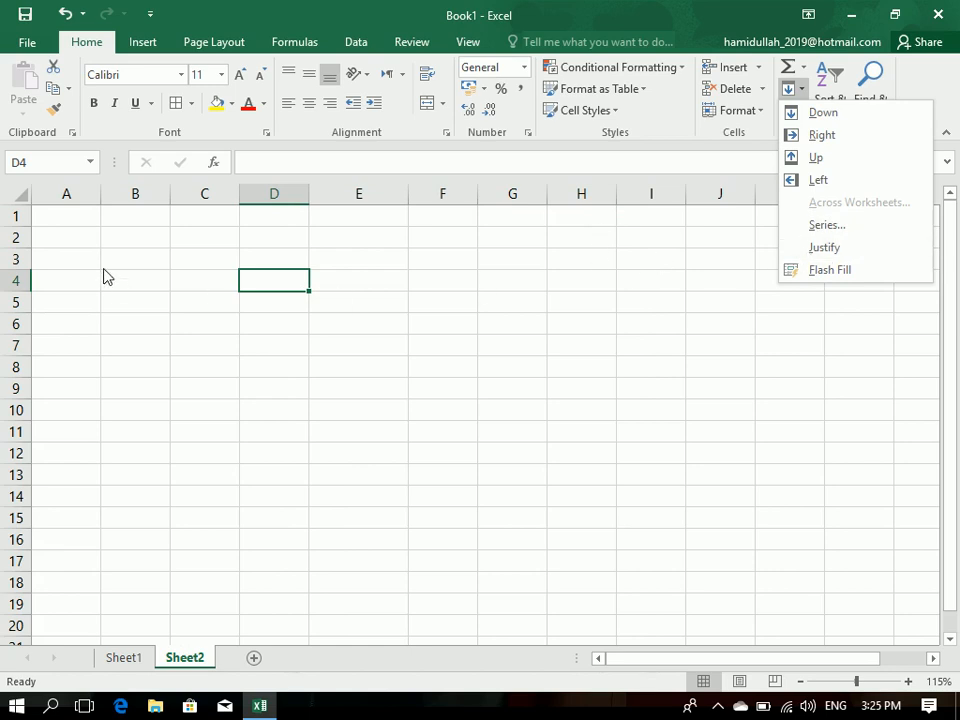
Step: Enter the text "Name Class Time Email Phone Address" in cell A1 of Sheet2
{"action": "left_click", "coordinate": [83, 220]}
{"action": "type", "text": "Na"}
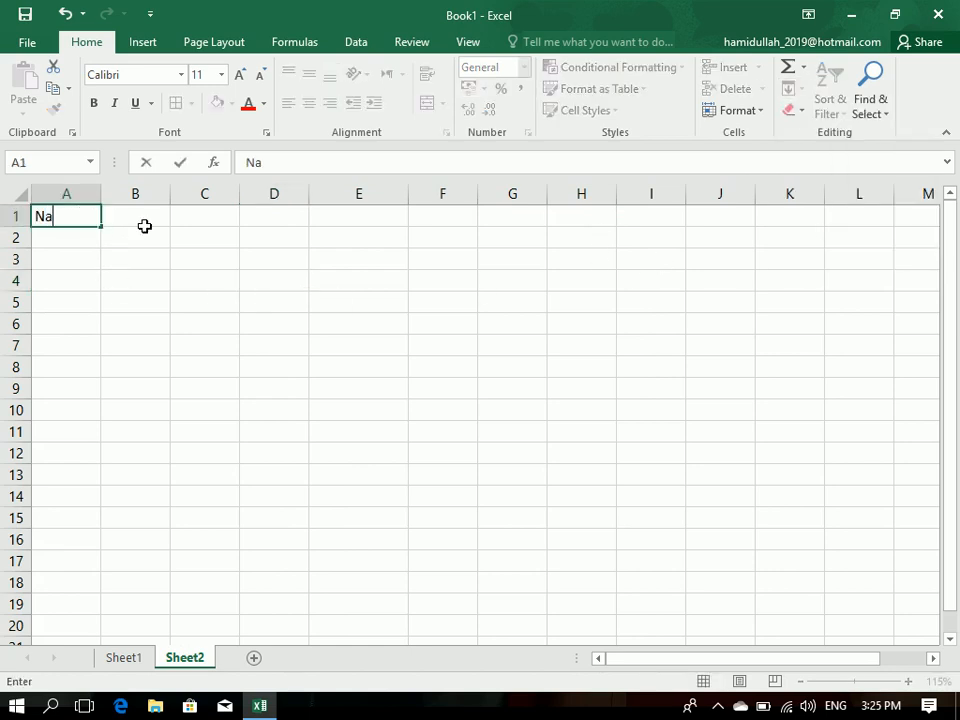
{"action": "type", "text": "me Class Time eMAIL Phone "}
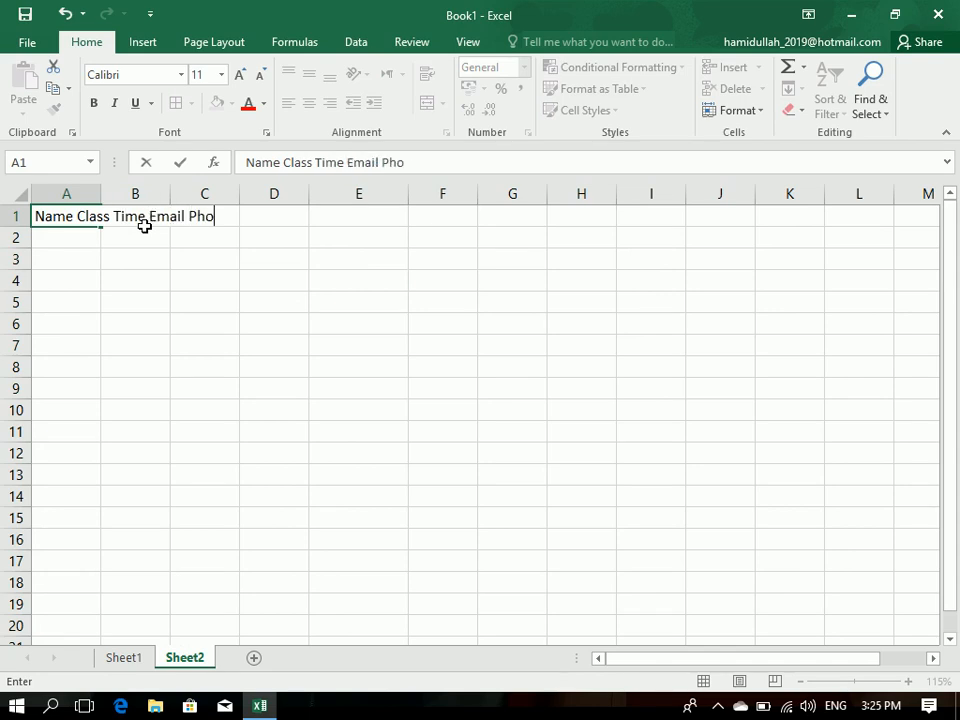
{"action": "type", "text": "Address"}
{"action": "key", "text": "Return"}
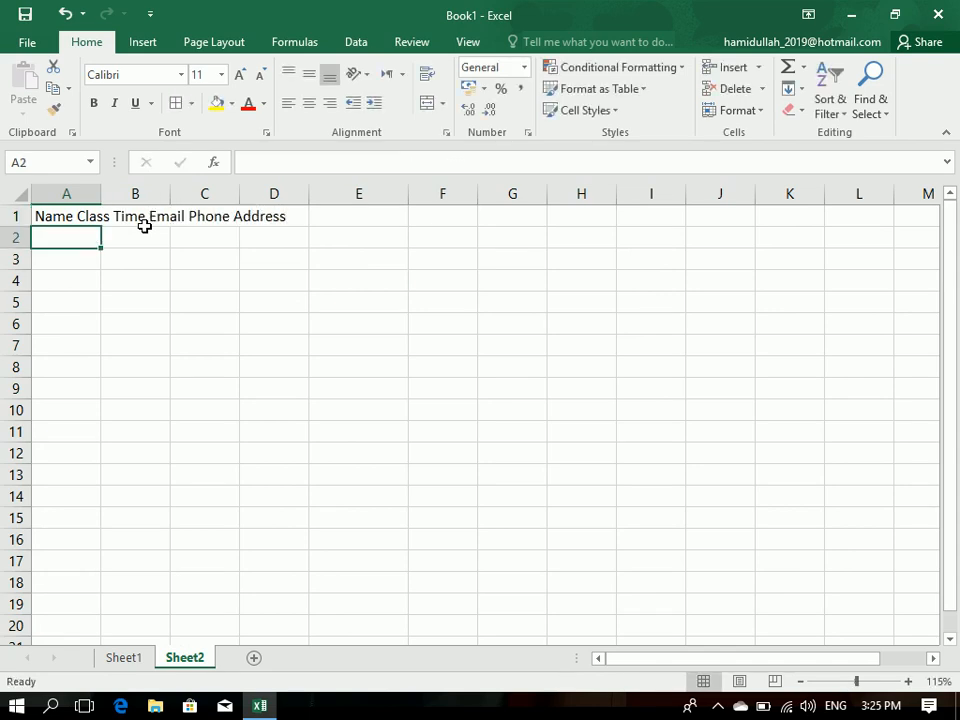
Step: Apply Fill Justify to A1 so its words spread down the column, accepting that the text extends below the selection
{"action": "left_click", "coordinate": [62, 215]}
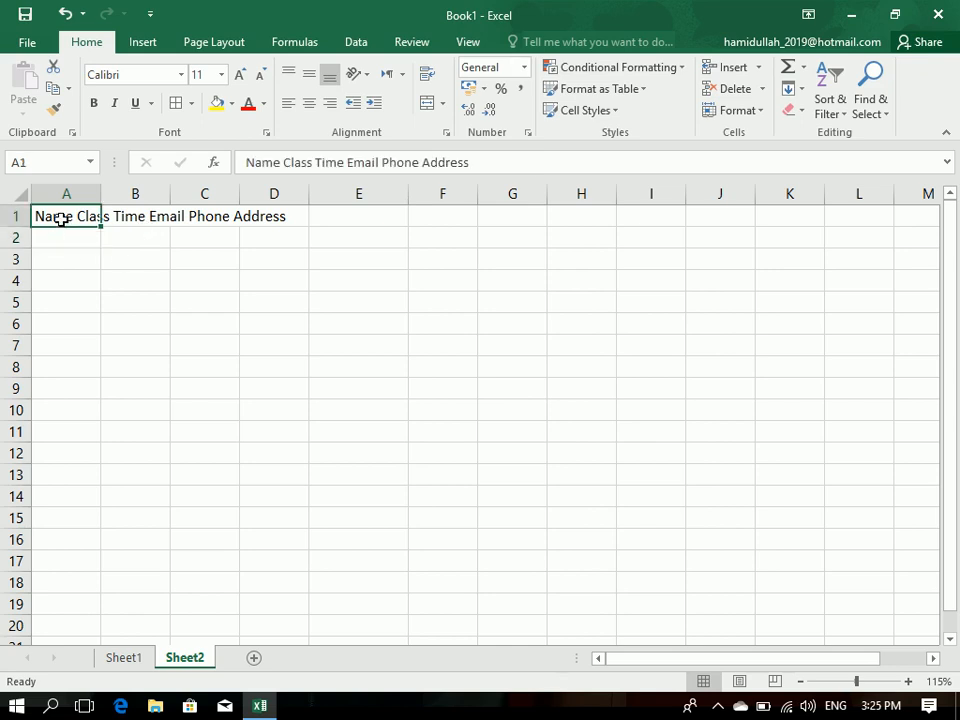
{"action": "left_click", "coordinate": [790, 89]}
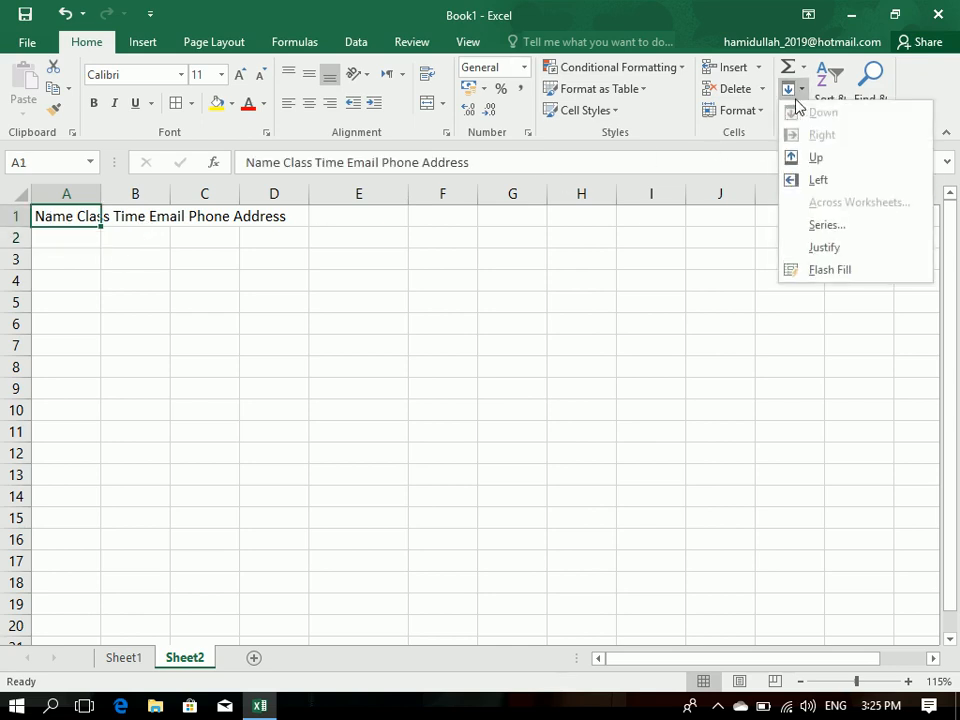
{"action": "left_click", "coordinate": [848, 254]}
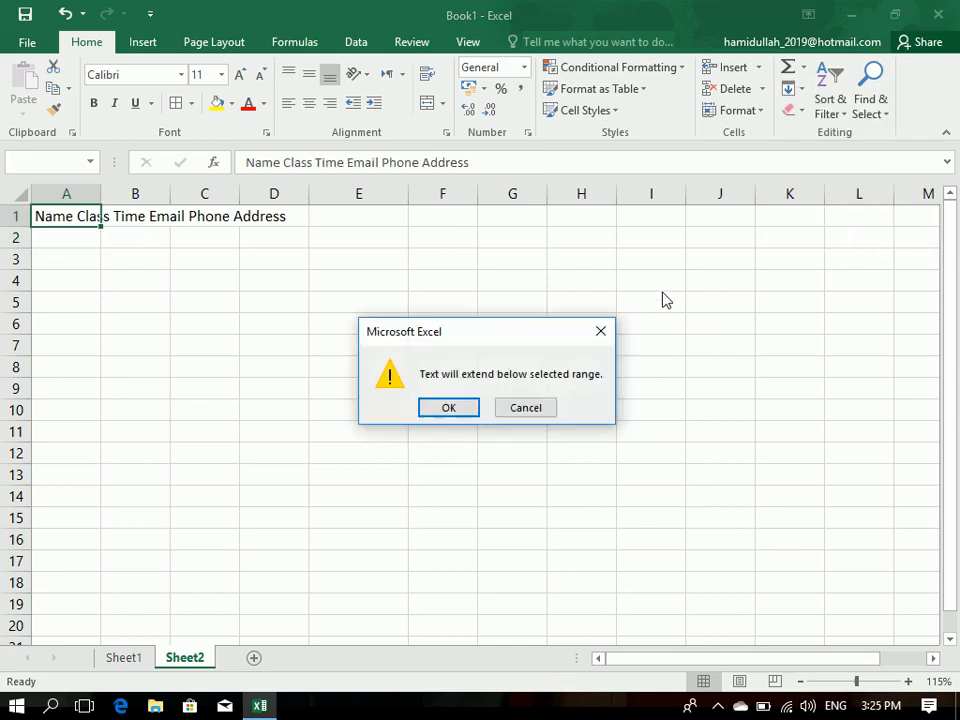
{"action": "left_click", "coordinate": [461, 412]}
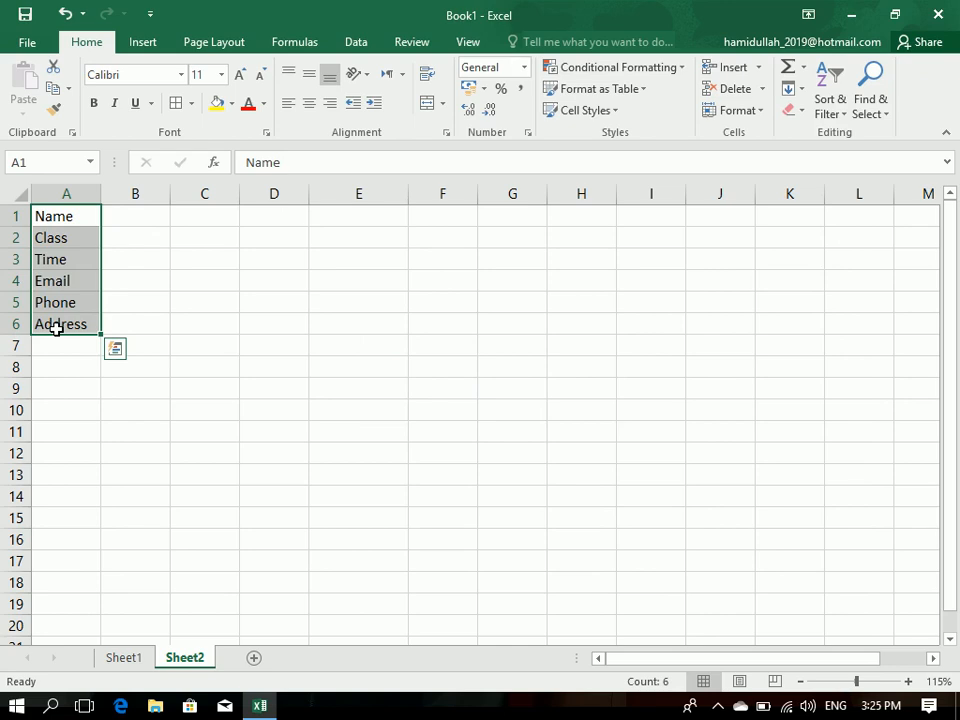
{"action": "left_click", "coordinate": [800, 91]}
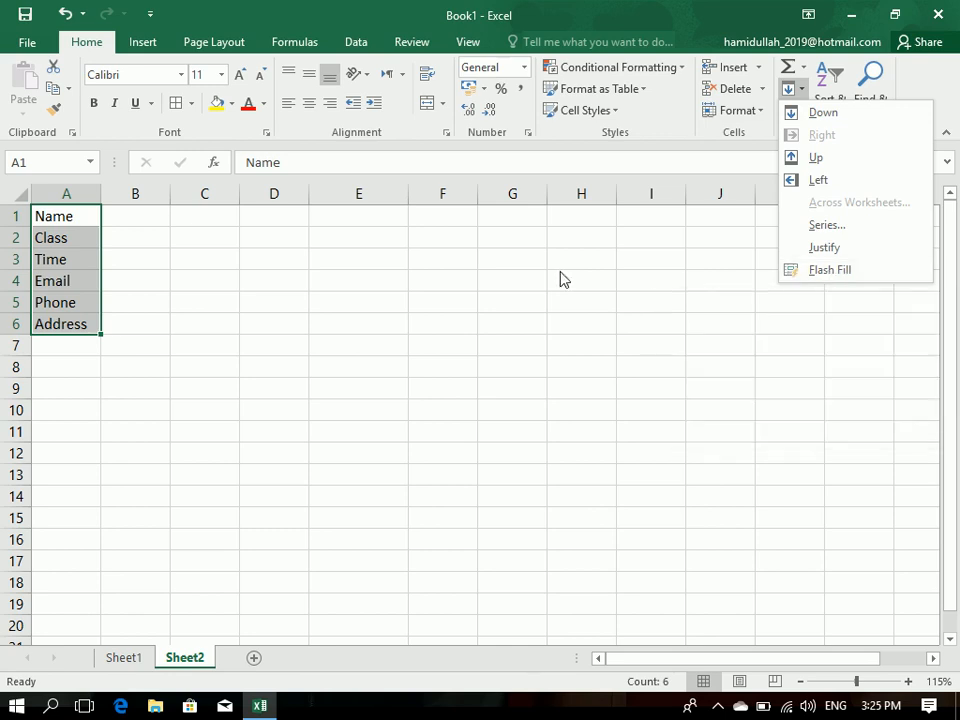
{"action": "left_click", "coordinate": [287, 257]}
{"action": "left_click_drag", "start_coordinate": [306, 257], "coordinate": [339, 265]}
{"action": "left_click", "coordinate": [426, 300]}
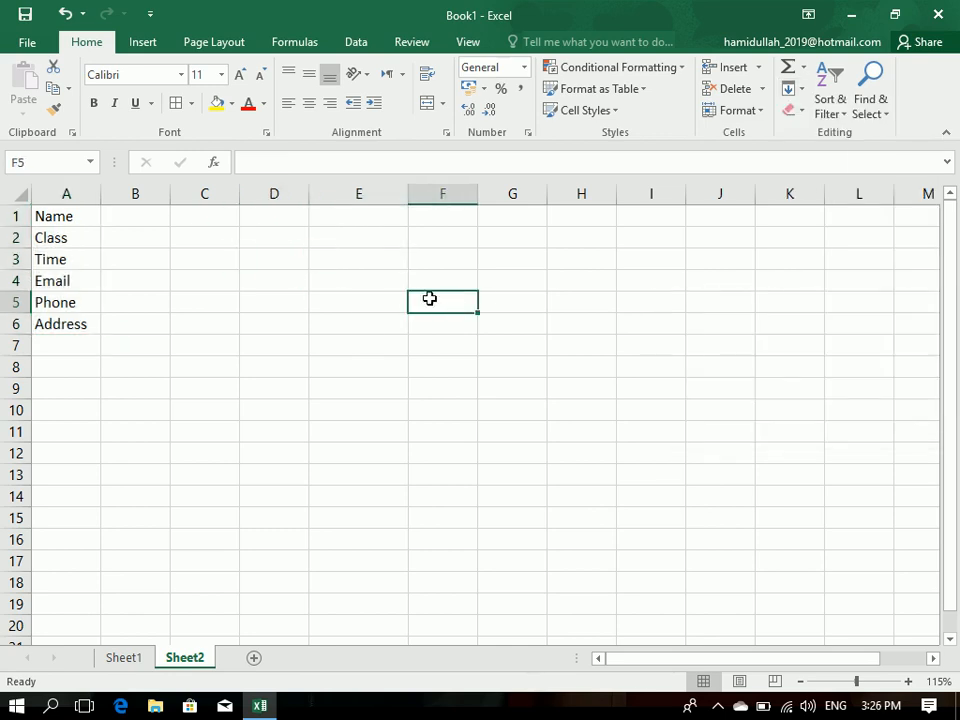
{"action": "left_click", "coordinate": [398, 301]}
{"action": "type", "text": "Name"}
{"action": "key", "text": "Tab"}
{"action": "type", "text": "C"}
{"action": "key", "text": "Left"}
Step: Enter the headings First Name, Last Name and Full name in cells E5:G5
{"action": "type", "text": "F"}
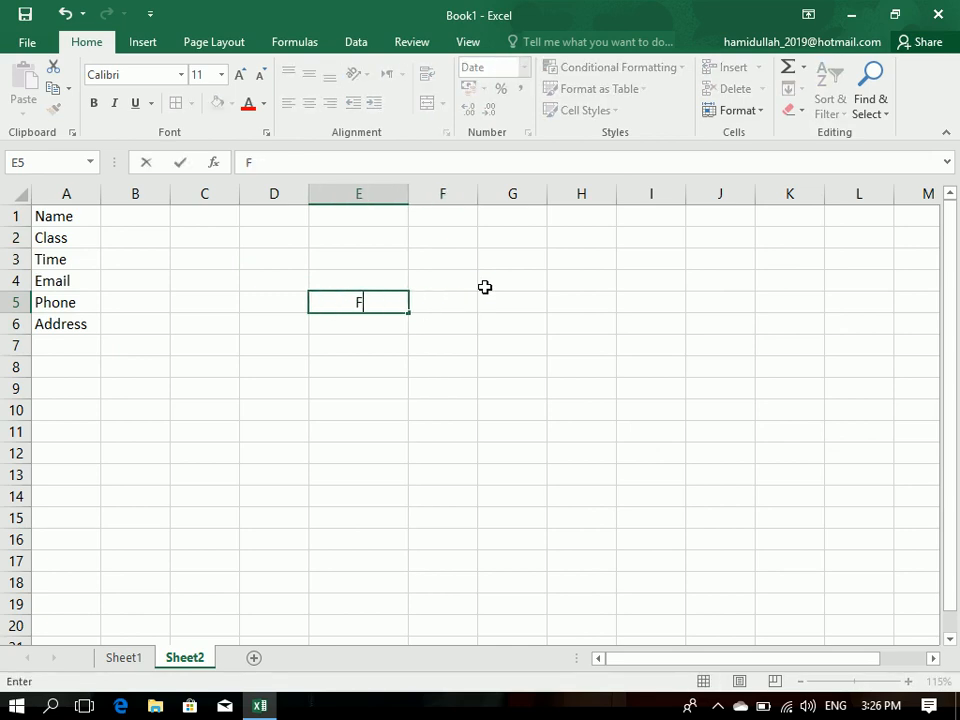
{"action": "type", "text": "irst Name"}
{"action": "key", "text": "Tab"}
{"action": "type", "text": "Last Name"}
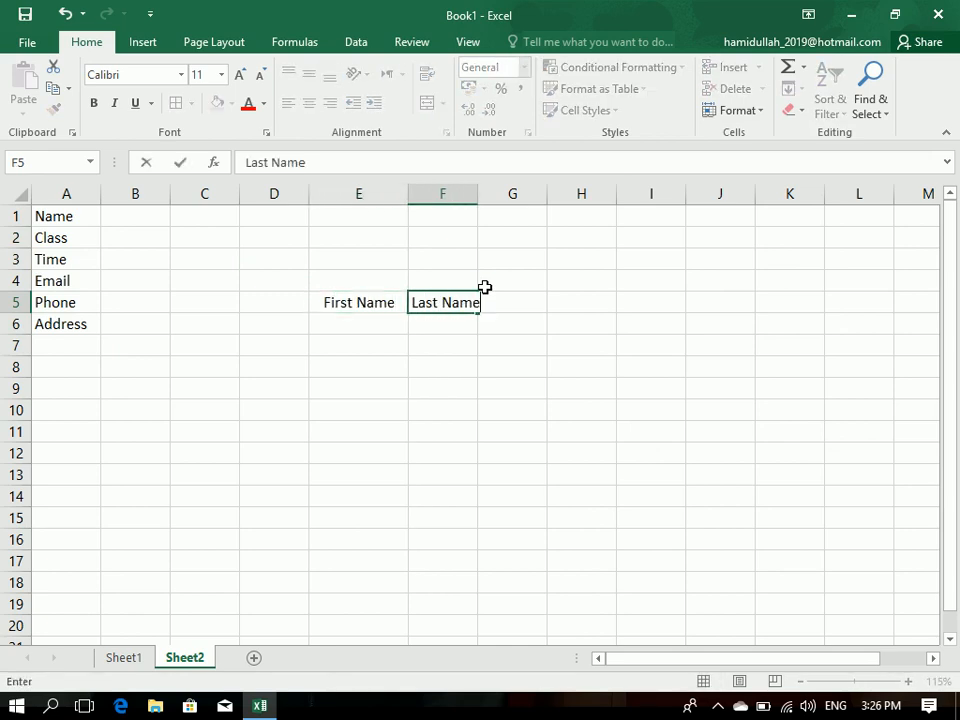
{"action": "key", "text": "Tab"}
{"action": "type", "text": "Ful"}
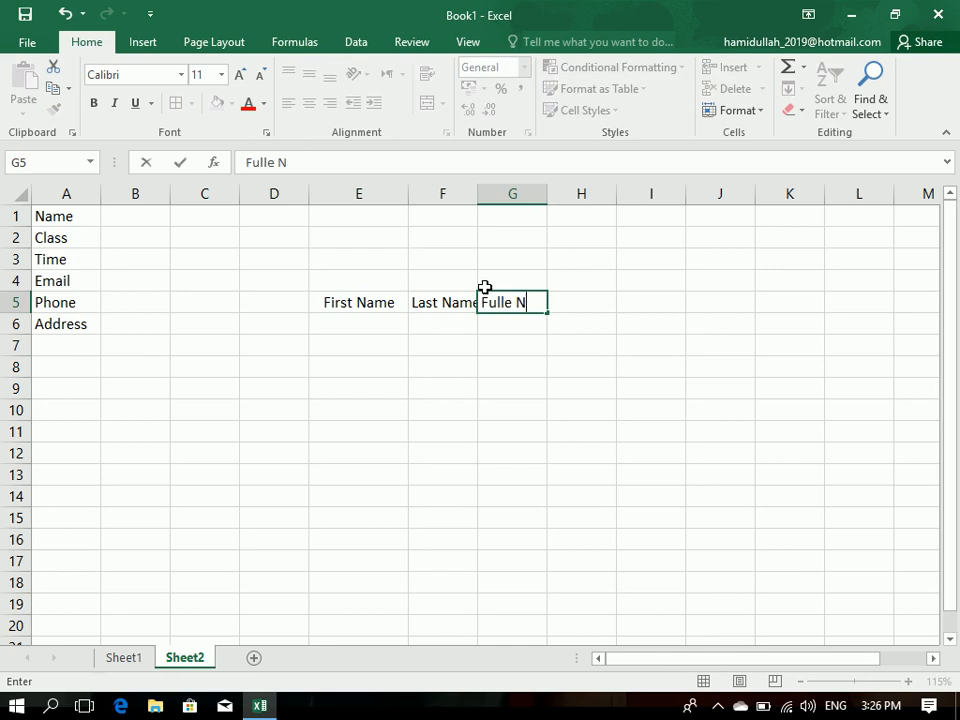
{"action": "type", "text": "l name"}
{"action": "key", "text": "Return"}
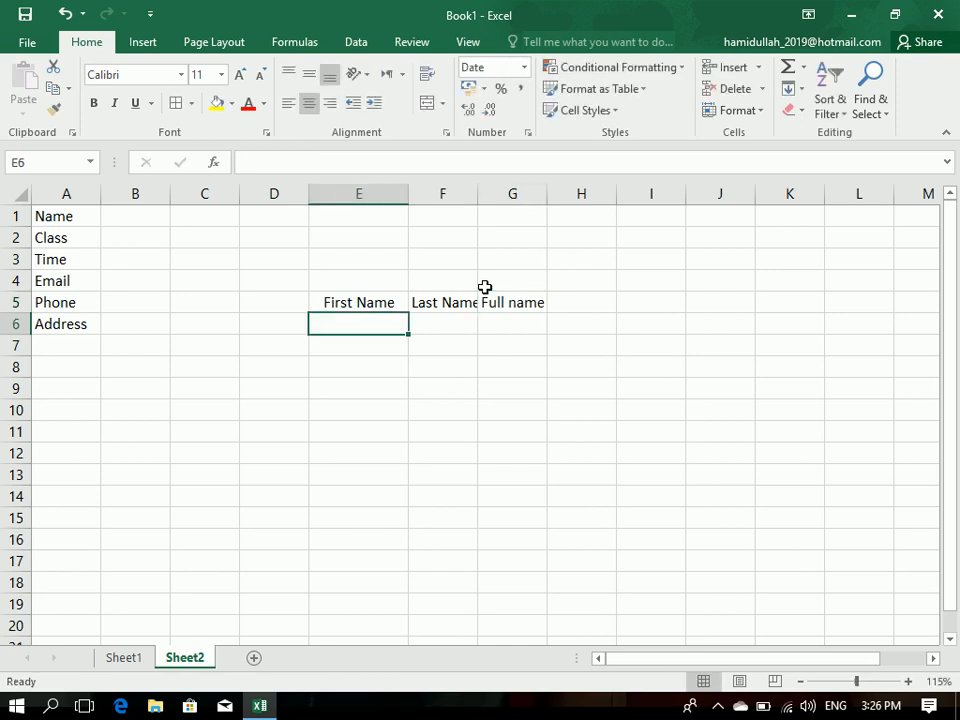
Step: Widen columns G, F and E so the name headings fit comfortably
{"action": "left_click_drag", "start_coordinate": [547, 189], "coordinate": [619, 186]}
{"action": "left_click_drag", "start_coordinate": [477, 186], "coordinate": [562, 186]}
{"action": "left_click_drag", "start_coordinate": [405, 195], "coordinate": [449, 193]}
Step: Enter the first sample person's first name, last name and full name in E6:G6
{"action": "type", "text": "Ahmad"}
{"action": "key", "text": "ctrl+Return"}
{"action": "key", "text": "Tab"}
{"action": "type", "text": "Kamal"}
{"action": "key", "text": "Tab"}
{"action": "type", "text": "Ahmad Kamalk"}
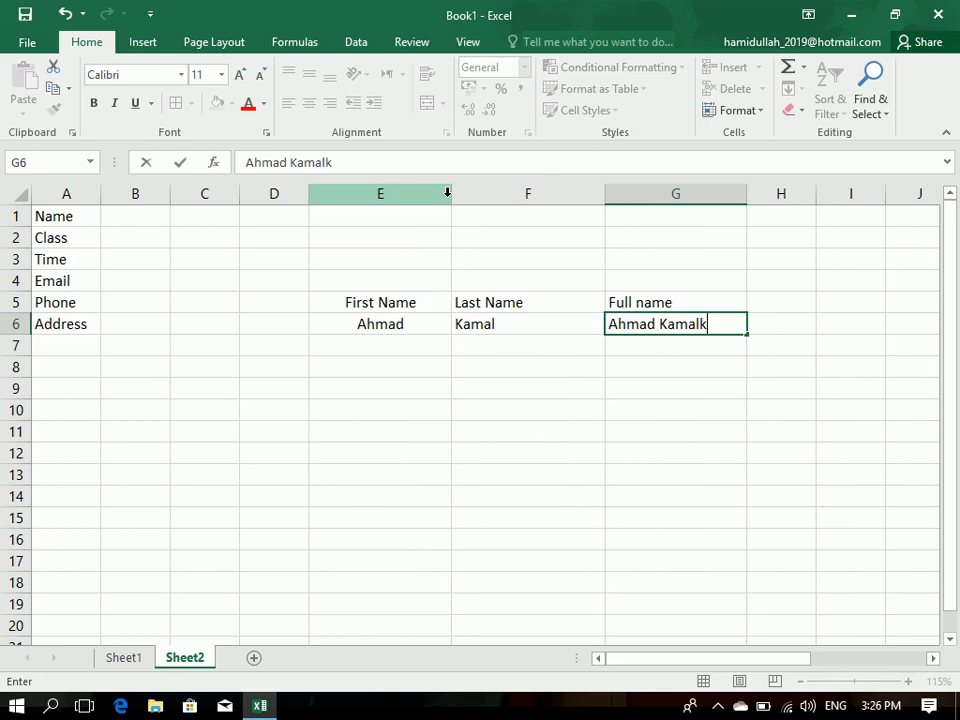
{"action": "key", "text": "BackSpace"}
{"action": "key", "text": "Return"}
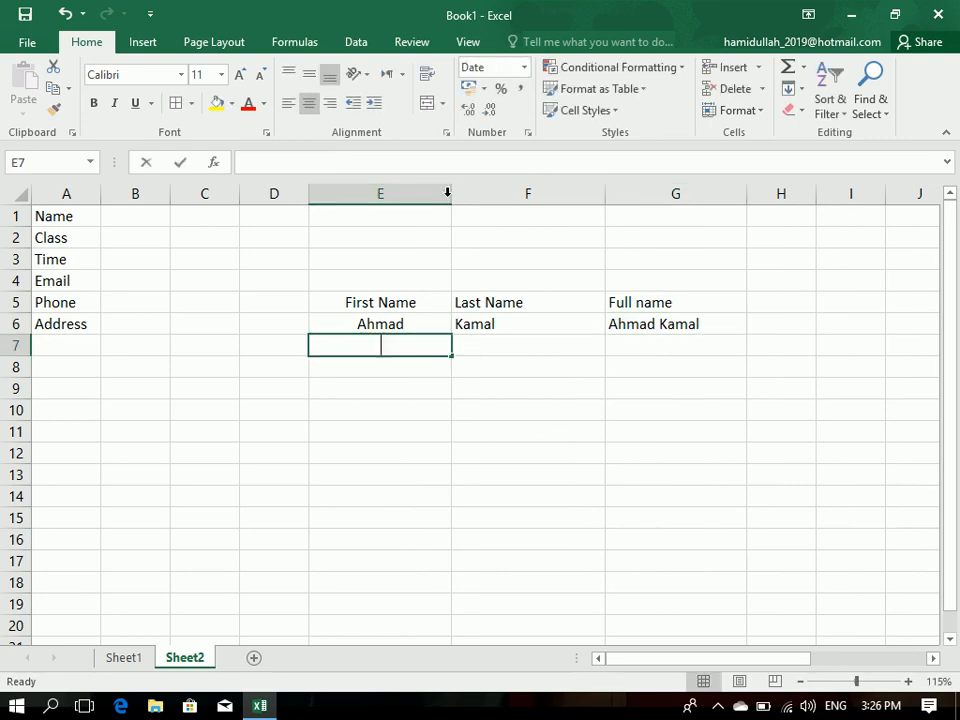
Step: Enter the second sample person's first name, last name and full name in E7:G7
{"action": "type", "text": "Sajad"}
{"action": "key", "text": "Tab"}
{"action": "type", "text": "Ahmad"}
{"action": "key", "text": "Tab"}
{"action": "type", "text": "Sajad Ahmad"}
{"action": "key", "text": "Tab"}
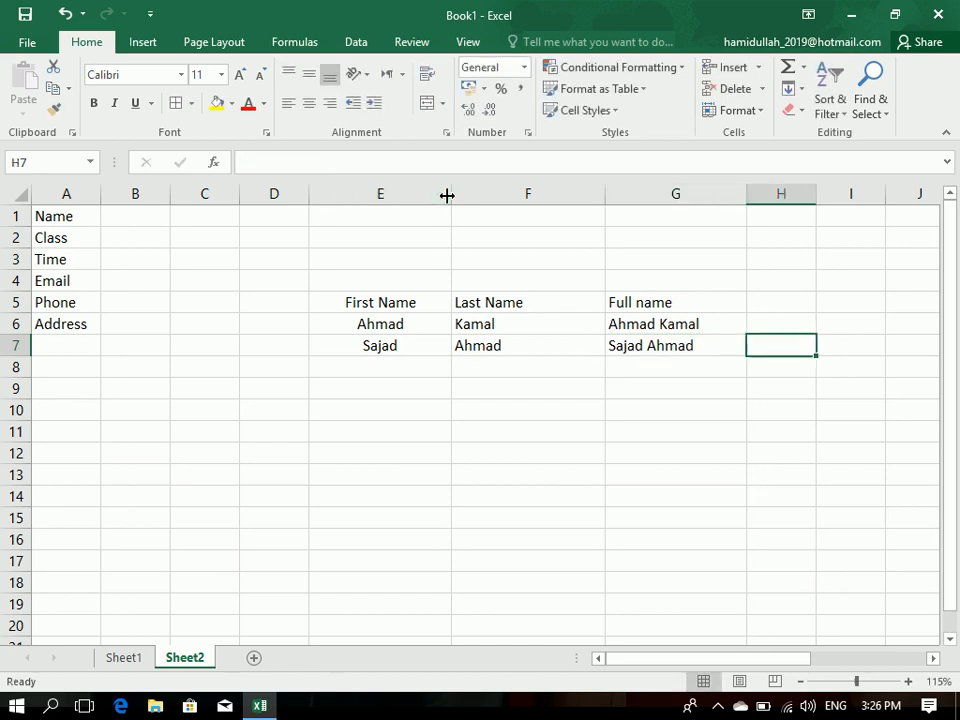
Step: Enter the third sample person's first name, last name and full name in E8:G8
{"action": "key", "text": "Return"}
{"action": "type", "text": "Amin"}
{"action": "key", "text": "Tab"}
{"action": "type", "text": "Kha"}
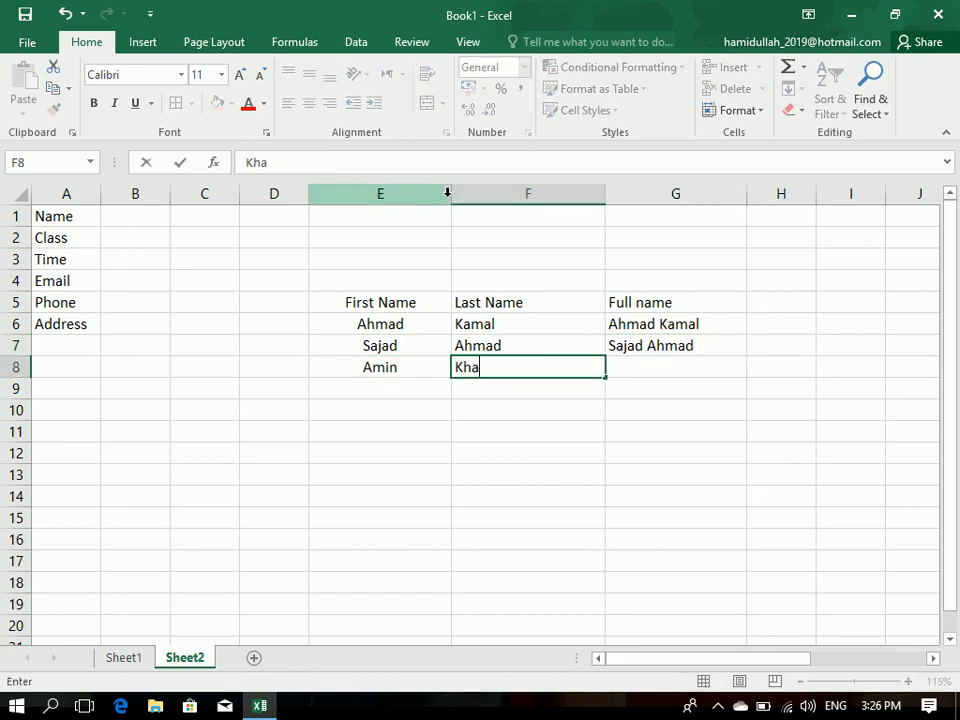
{"action": "type", "text": "n"}
{"action": "key", "text": "Tab"}
{"action": "type", "text": "Ami"}
{"action": "type", "text": "han"}
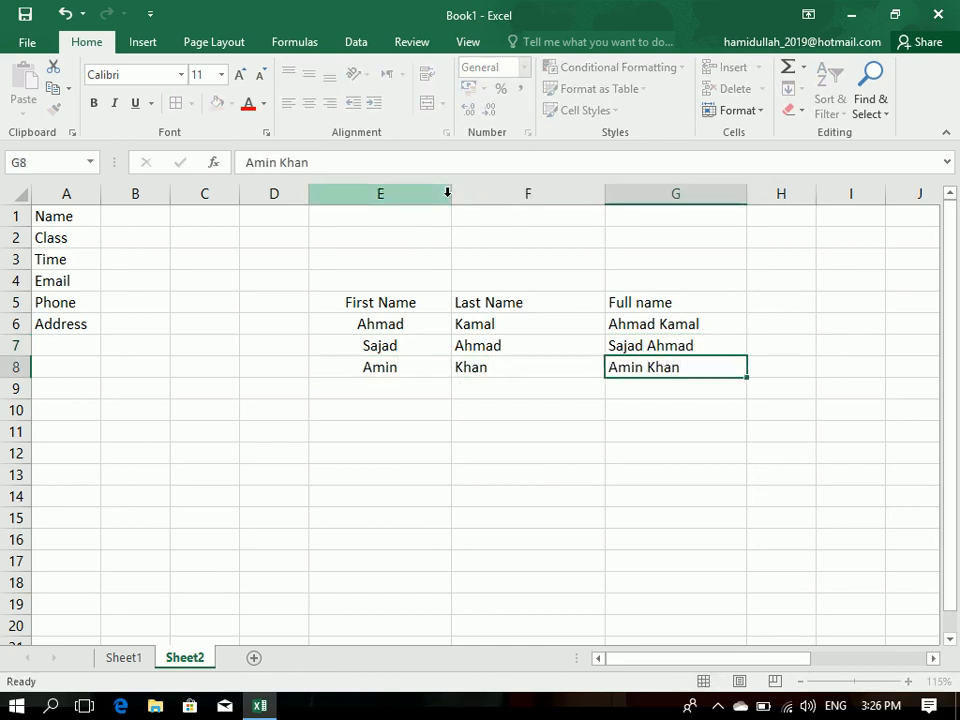
{"action": "key", "text": "Return"}
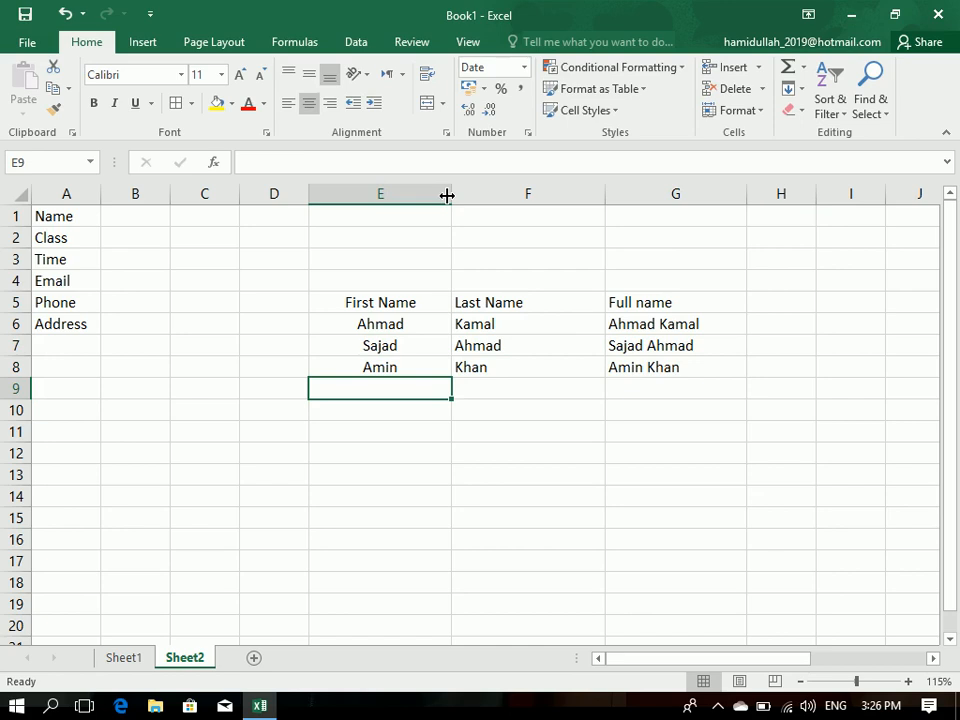
Step: Delete the full names below the first one in the Full name column, clearing G7:G13
{"action": "left_click_drag", "start_coordinate": [675, 328], "coordinate": [647, 347]}
{"action": "key", "text": "Delete"}
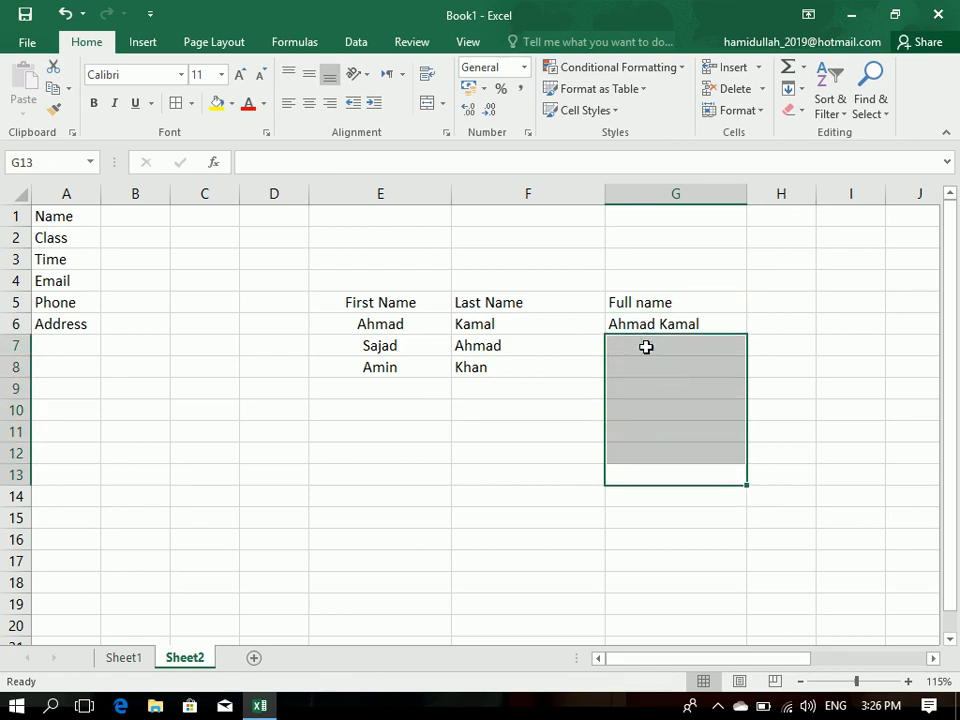
Step: Add two more people's first and last names in E9:F10, leaving the Full name column empty
{"action": "key", "text": "Down"}
{"action": "key", "text": "Left"}
{"action": "key", "text": "Up"}
{"action": "key", "text": "Up"}
{"action": "key", "text": "Up"}
{"action": "key", "text": "Left"}
{"action": "key", "text": "Left"}
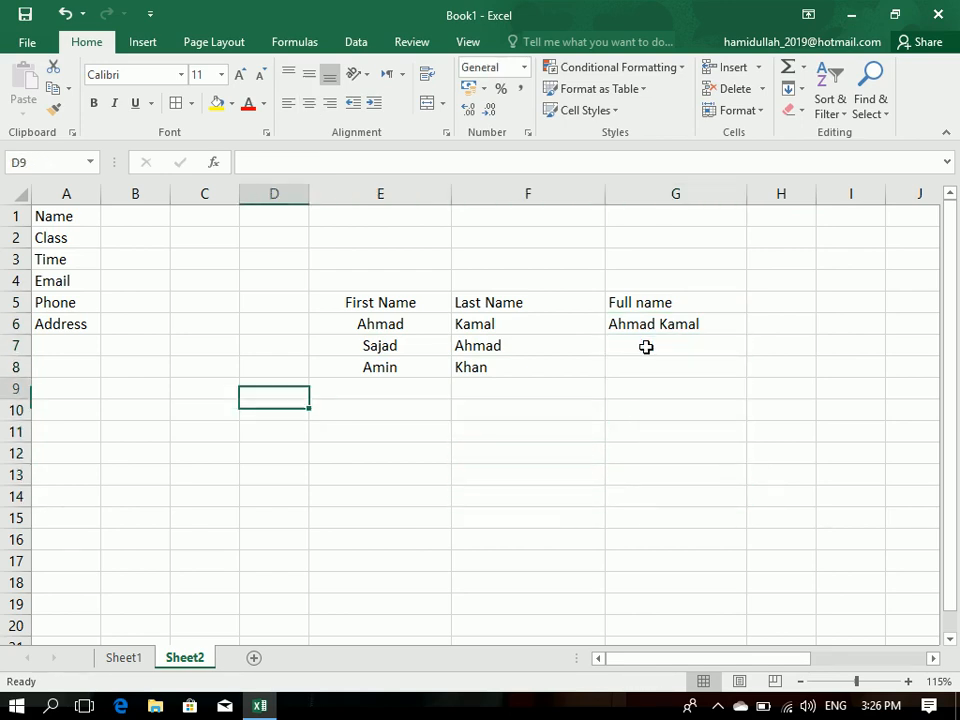
{"action": "key", "text": "Up"}
{"action": "key", "text": "Right"}
{"action": "type", "text": "Zakir"}
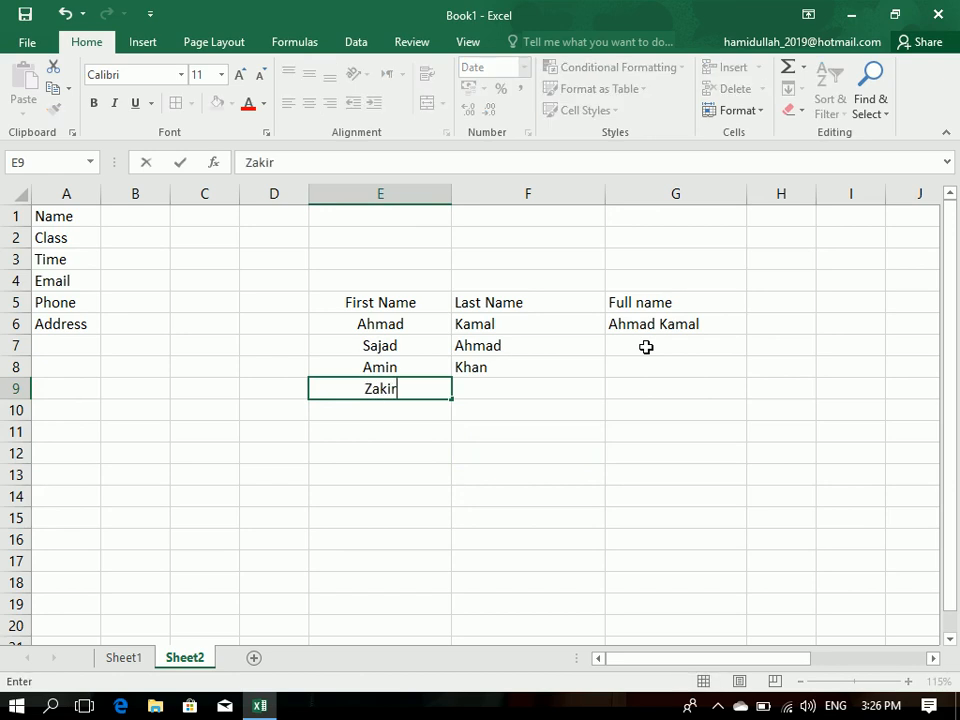
{"action": "key", "text": "Tab"}
{"action": "type", "text": "Ali"}
{"action": "key", "text": "Return"}
{"action": "type", "text": "Israr"}
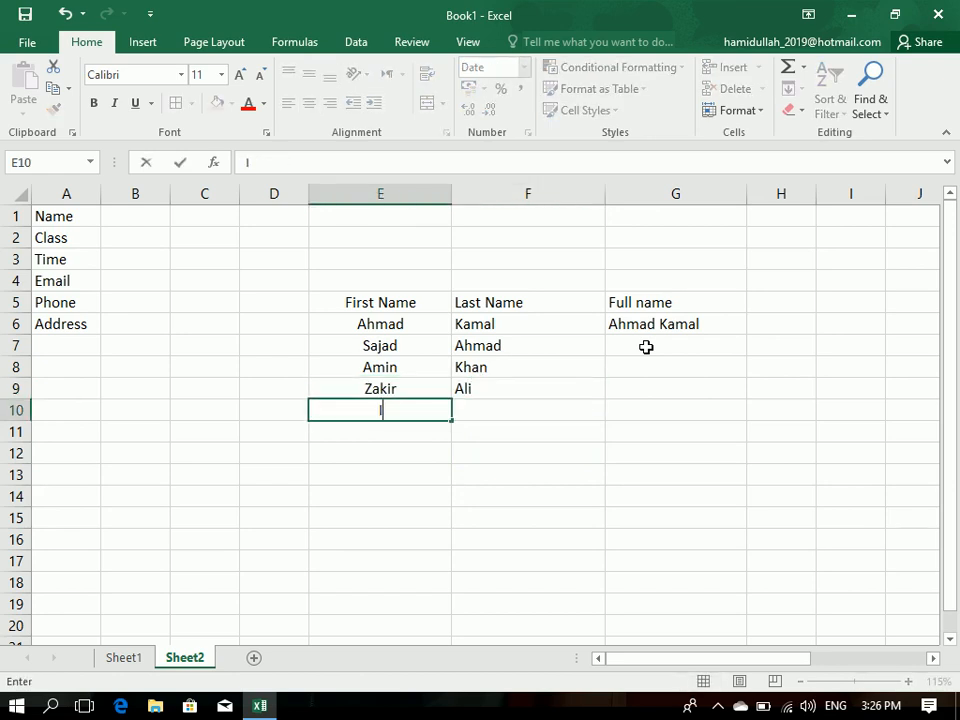
{"action": "key", "text": "Tab"}
{"action": "type", "text": "Arif"}
{"action": "key", "text": "Return"}
Step: Add another two people's first and last names in E11:F12
{"action": "type", "text": "Noor"}
{"action": "key", "text": "Tab"}
{"action": "type", "text": "Wali"}
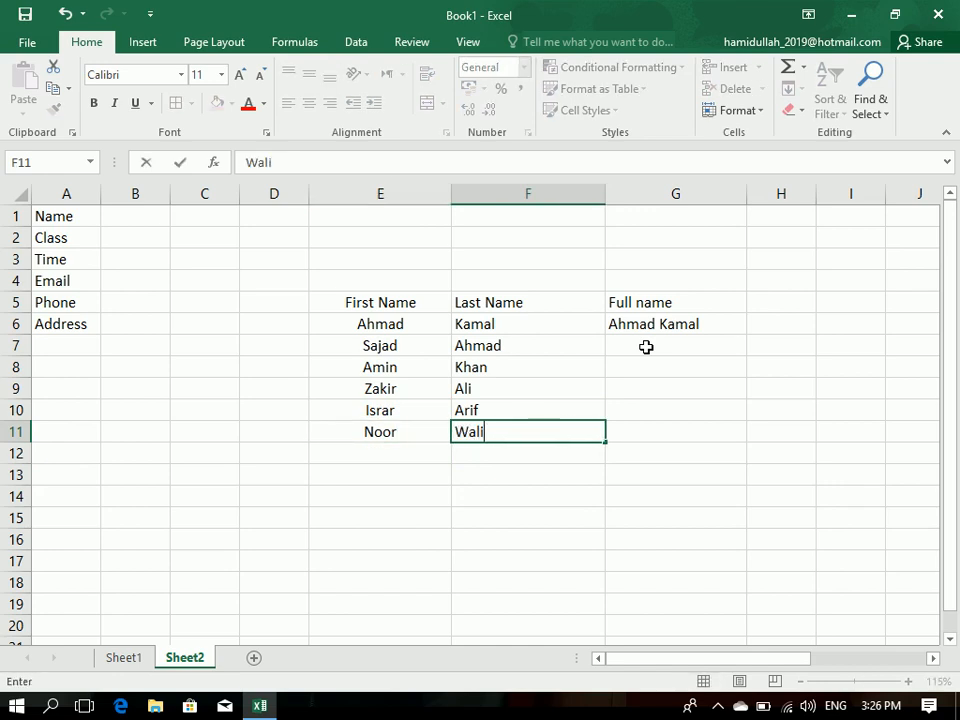
{"action": "key", "text": "Return"}
{"action": "type", "text": "Haroon"}
{"action": "key", "text": "Tab"}
{"action": "type", "text": "Ahmad"}
{"action": "key", "text": "Return"}
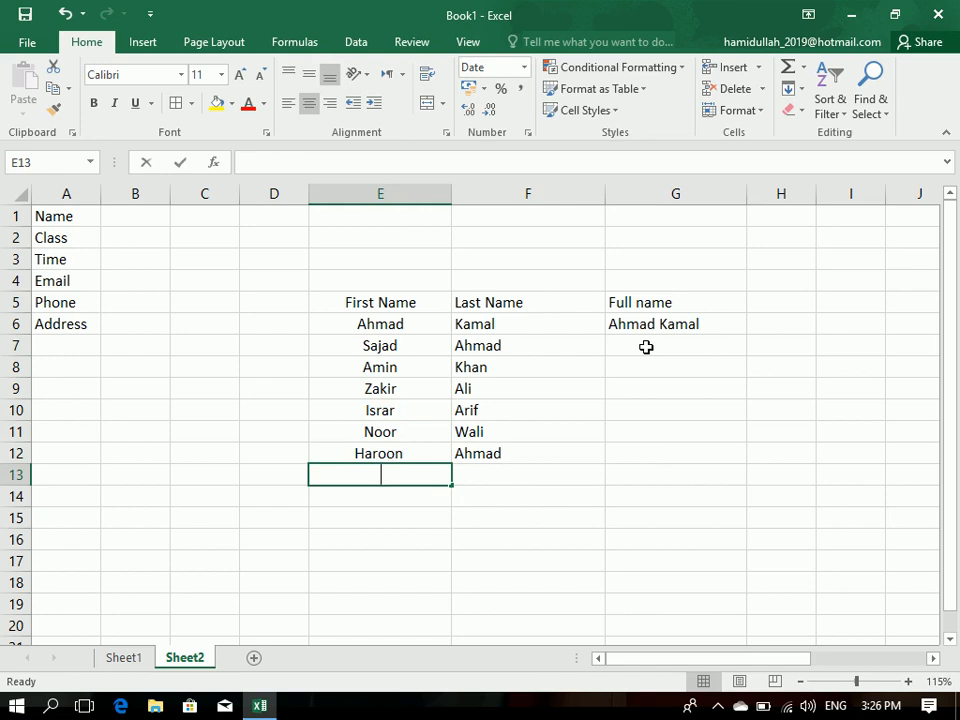
Step: Complete the list with the last two people's first and last names in E13:F14
{"action": "type", "text": "Mirwais"}
{"action": "key", "text": "Tab"}
{"action": "type", "text": "Jan"}
{"action": "key", "text": "Return"}
{"action": "type", "text": "Z"}
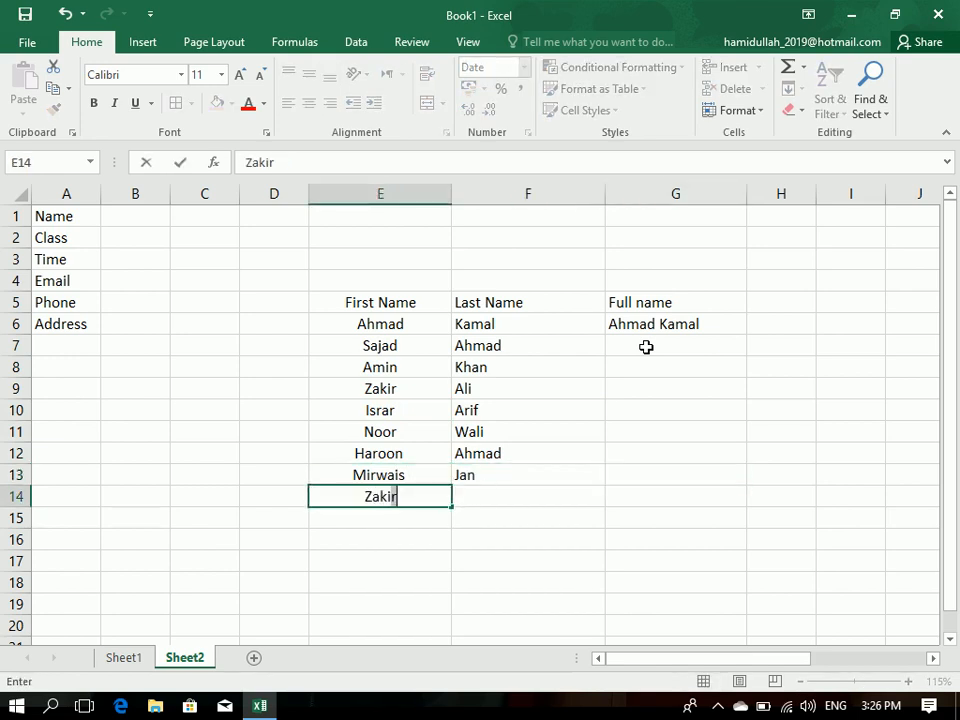
{"action": "type", "text": "aki"}
{"action": "key", "text": "Delete"}
{"action": "key", "text": "Tab"}
{"action": "type", "text": "Khan"}
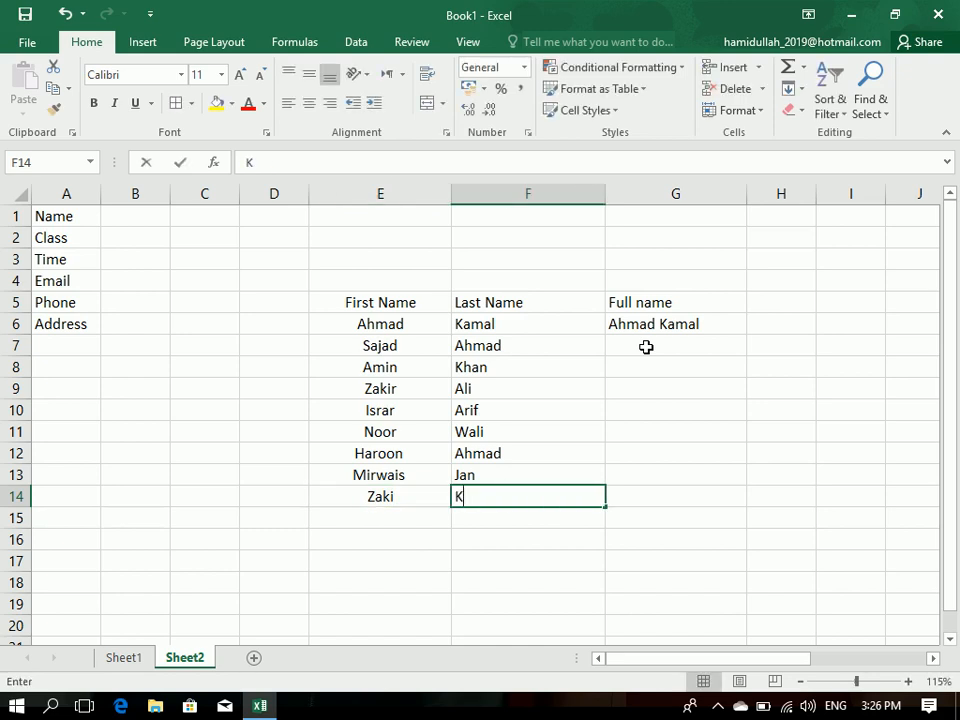
{"action": "key", "text": "Tab"}
Step: Flash Fill the full names in G6:G14 from the first example, undo it, and apply Flash Fill again
{"action": "left_click_drag", "start_coordinate": [650, 324], "coordinate": [661, 488]}
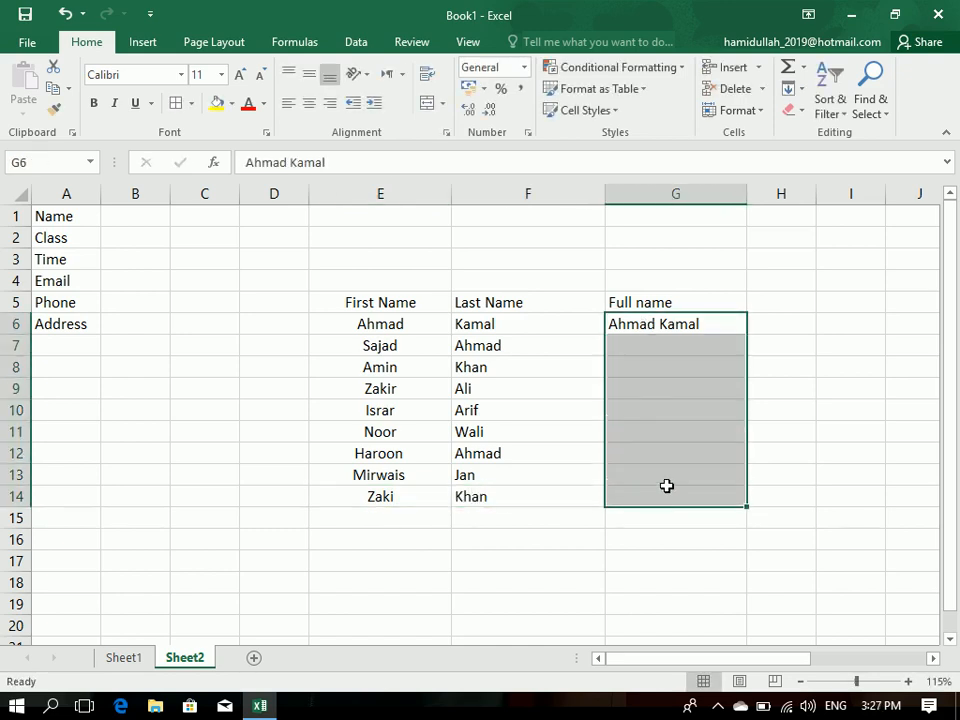
{"action": "key", "text": "ctrl+e"}
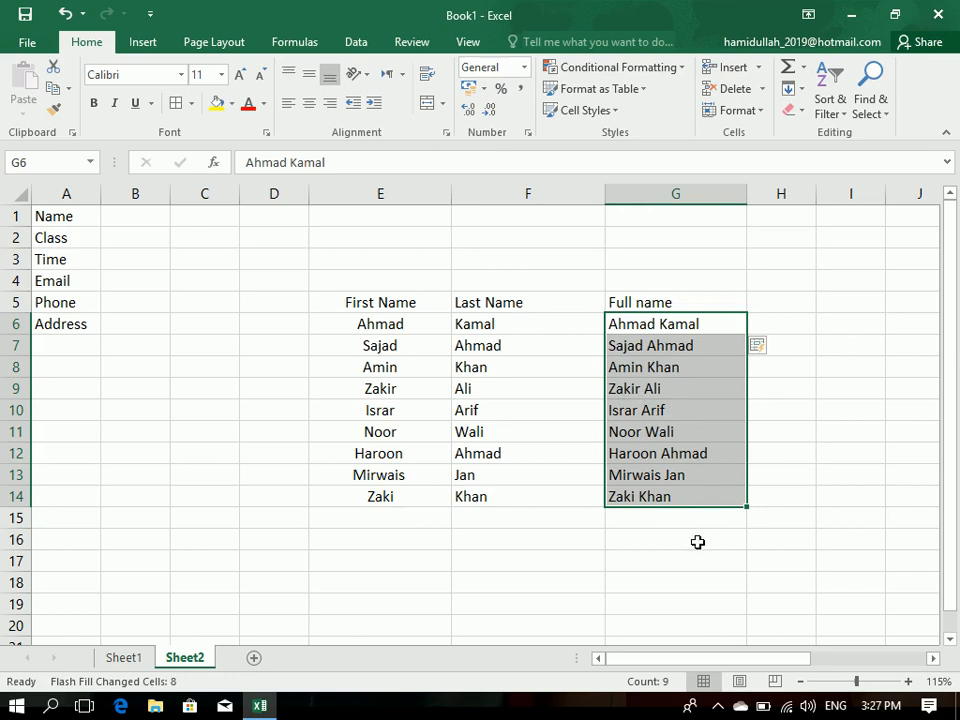
{"action": "key", "text": "ctrl+z"}
{"action": "left_click", "coordinate": [790, 88]}
{"action": "left_click", "coordinate": [836, 274]}
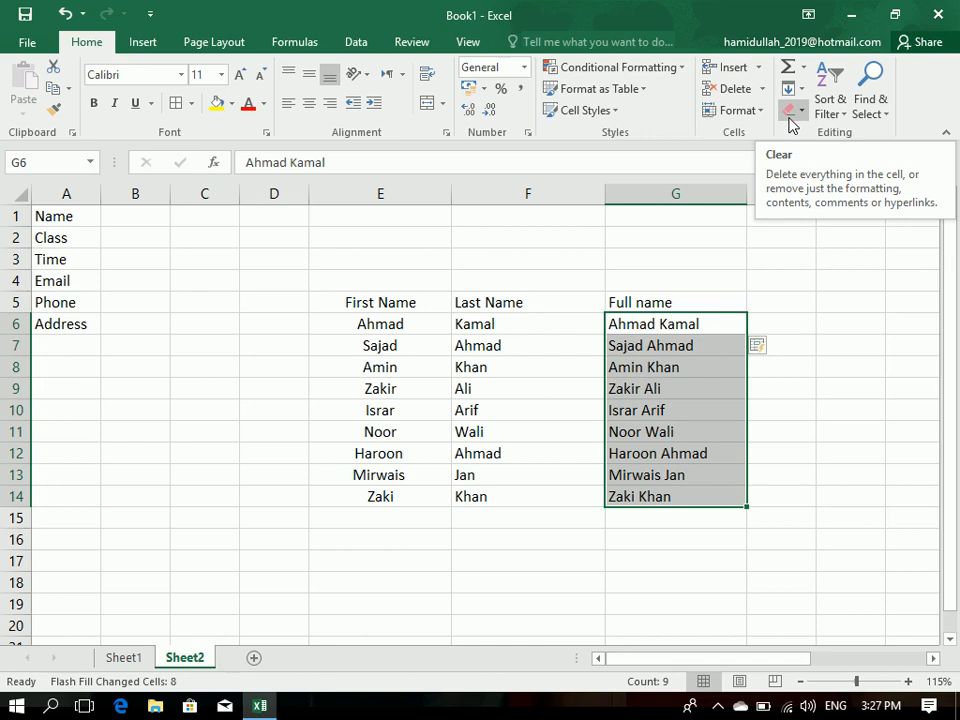
Step: Clear the full names in G6:G14 and undo the clearing
{"action": "left_click", "coordinate": [792, 112]}
{"action": "left_click", "coordinate": [829, 134]}
{"action": "key", "text": "ctrl+z"}
{"action": "left_click", "coordinate": [796, 115]}
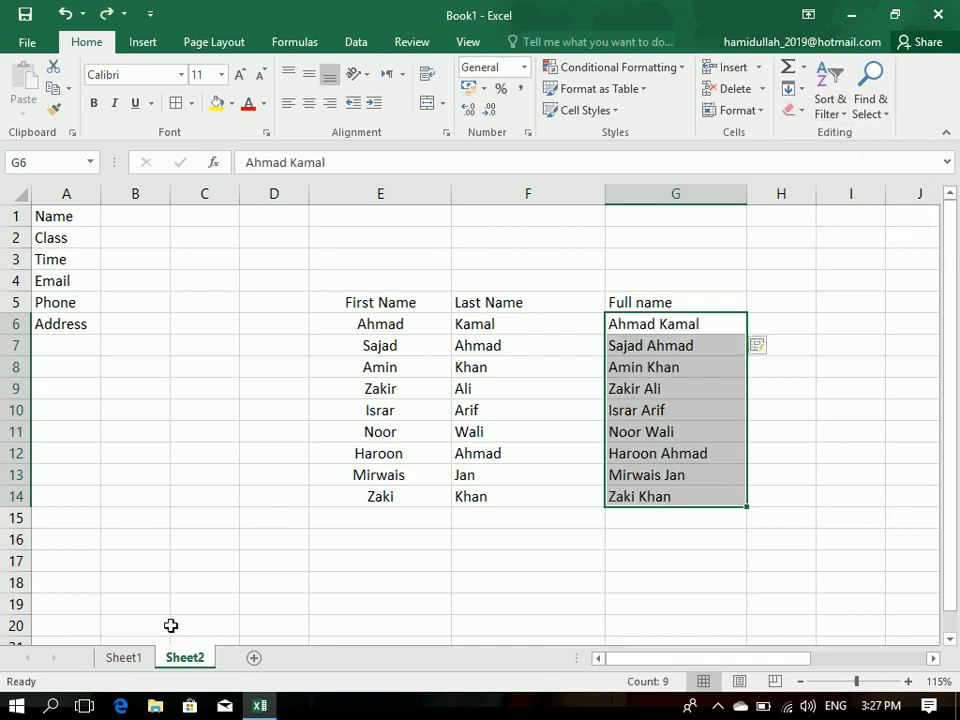
Step: Clear everything from the Sheet1 table A1:F11 with Clear All, undo it, and return to Sheet1
{"action": "left_click", "coordinate": [124, 657]}
{"action": "key", "text": "ctrl+a"}
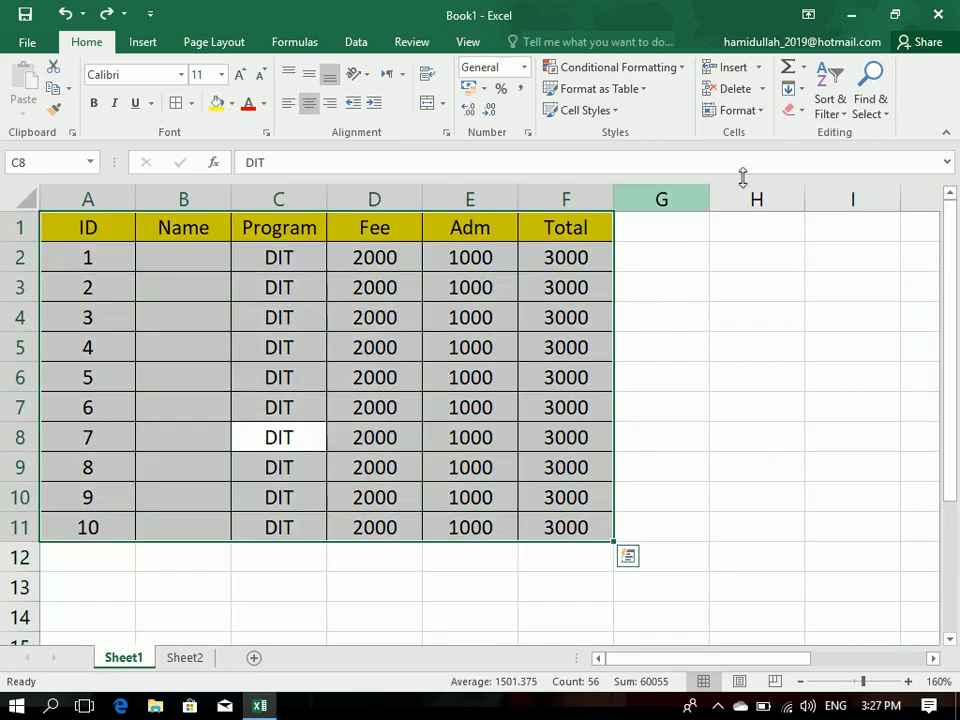
{"action": "left_click", "coordinate": [792, 112]}
{"action": "left_click", "coordinate": [829, 134]}
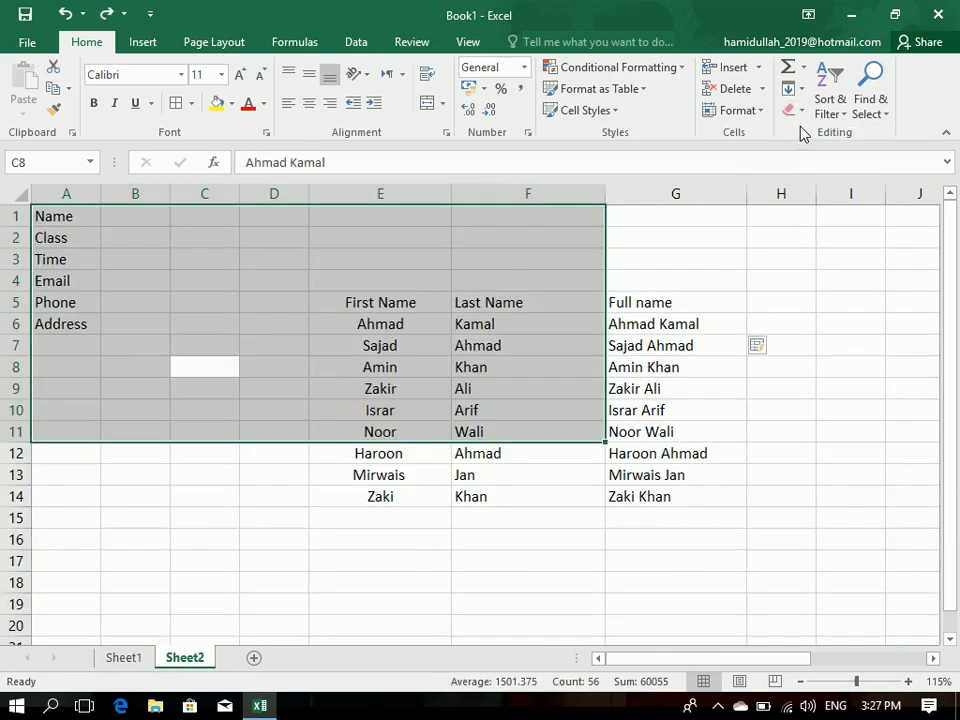
{"action": "left_click", "coordinate": [126, 659]}
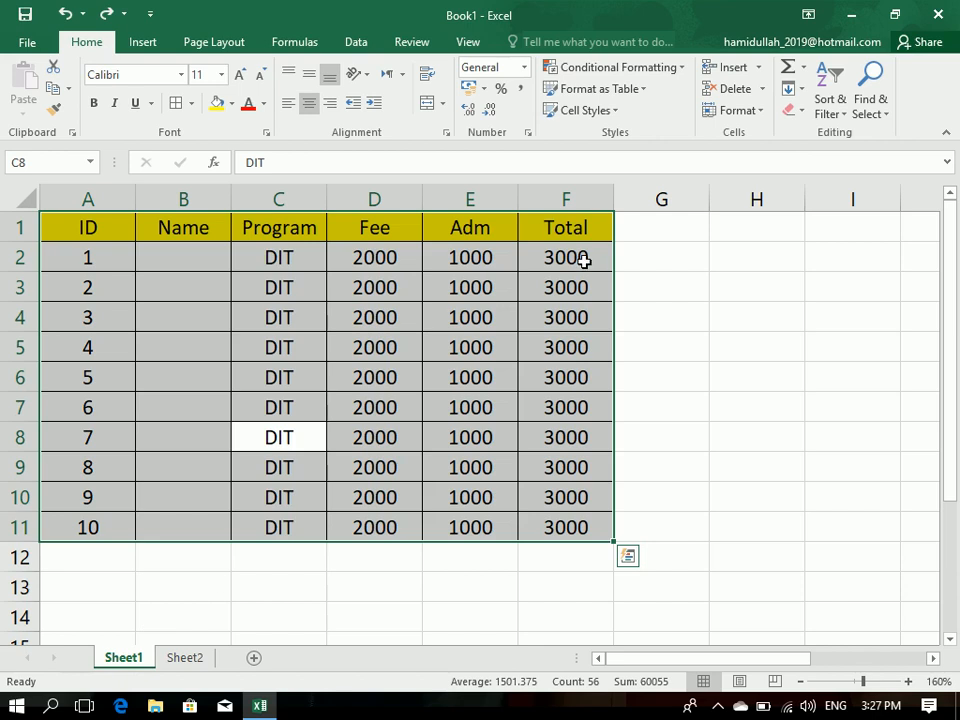
Step: Remove the Sheet1 table's formatting with Clear Formats and undo it
{"action": "left_click", "coordinate": [792, 112]}
{"action": "left_click", "coordinate": [815, 160]}
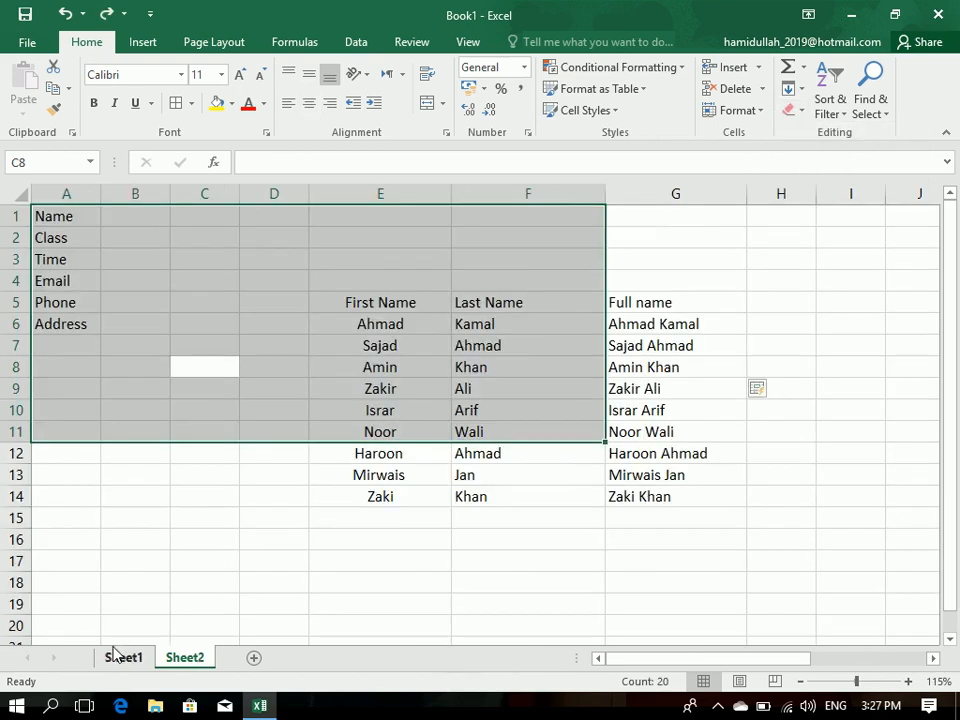
{"action": "left_click", "coordinate": [116, 655]}
{"action": "left_click", "coordinate": [184, 658]}
{"action": "left_click", "coordinate": [298, 552]}
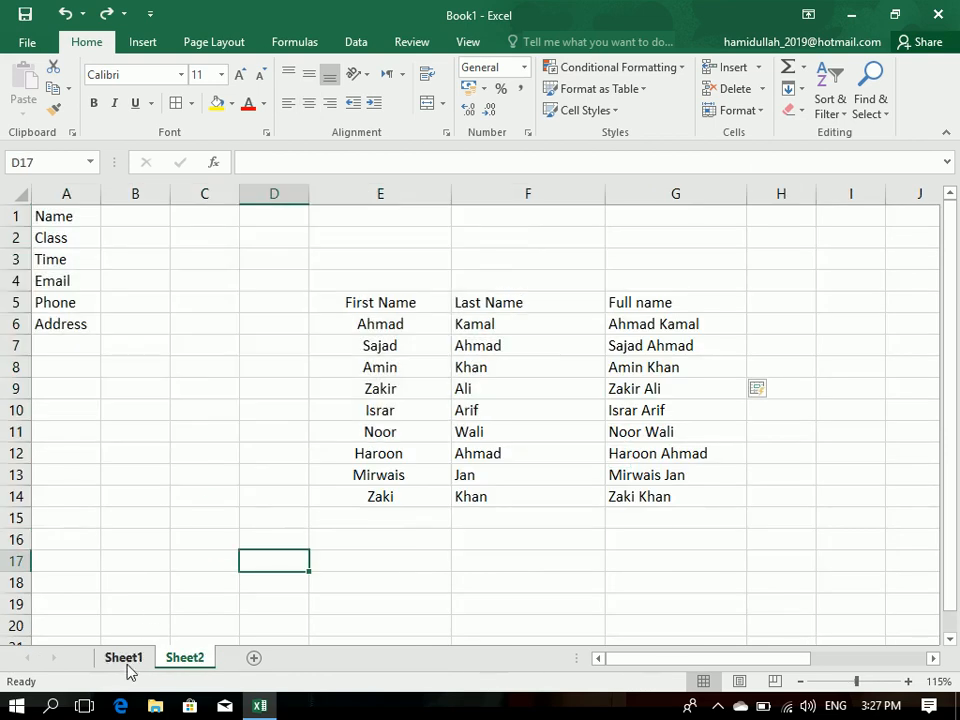
Step: Select the whole table on Sheet1, remove its values with Clear Contents, and undo it
{"action": "left_click", "coordinate": [125, 658]}
{"action": "left_click", "coordinate": [152, 549]}
{"action": "left_click", "coordinate": [222, 505]}
{"action": "key", "text": "ctrl+a"}
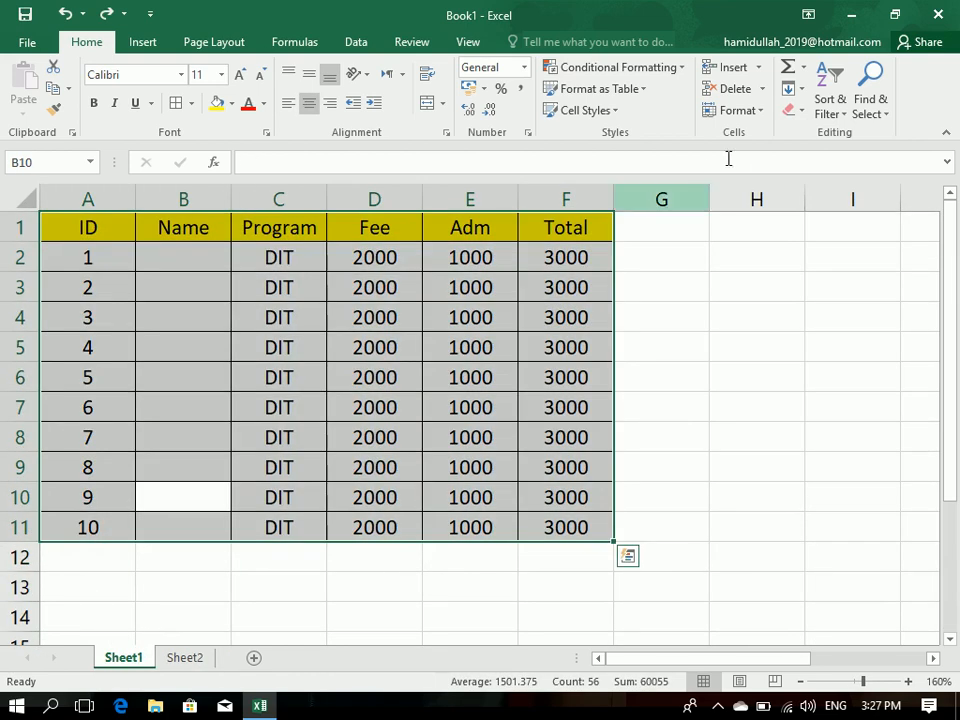
{"action": "left_click", "coordinate": [797, 112]}
{"action": "left_click", "coordinate": [818, 186]}
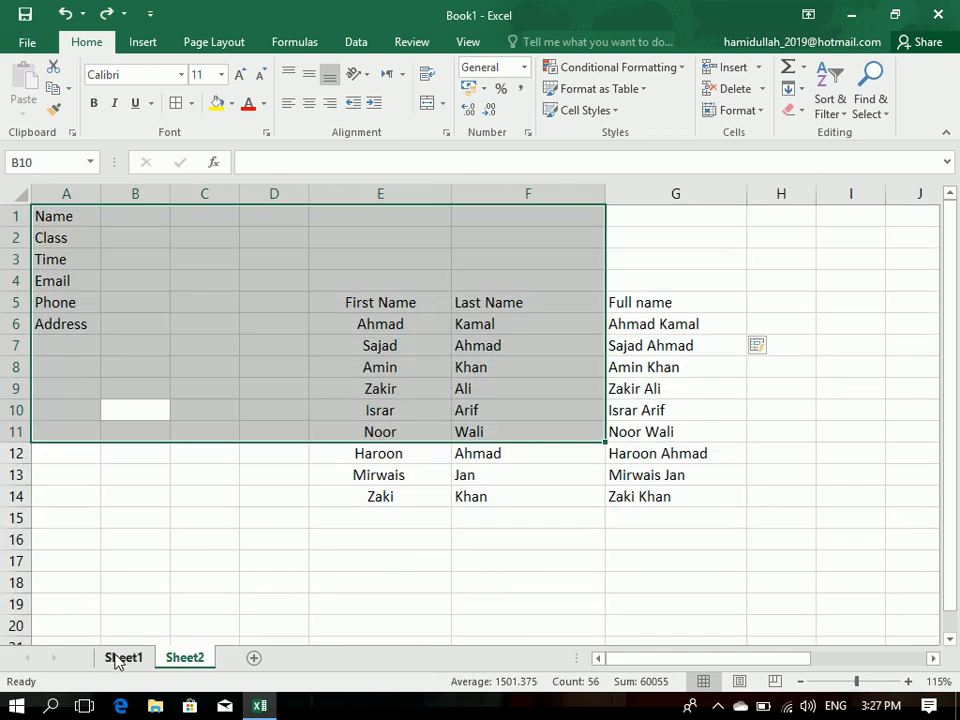
{"action": "left_click", "coordinate": [117, 660]}
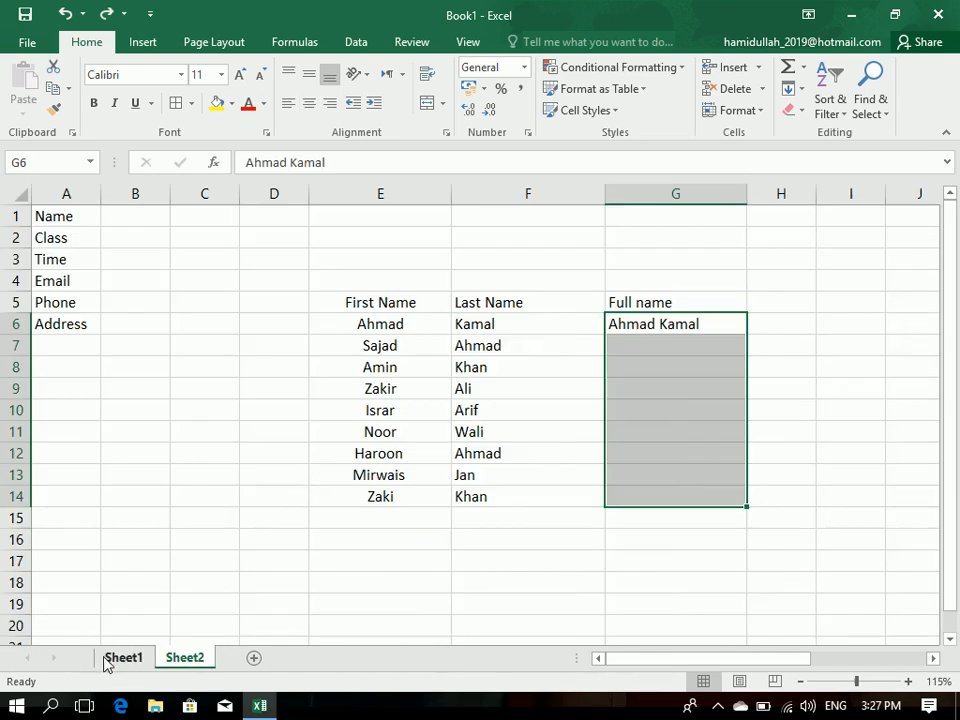
Step: Select the table A1:F11 on Sheet1 and permanently delete Sheet2 from the workbook
{"action": "left_click", "coordinate": [107, 659]}
{"action": "left_click_drag", "start_coordinate": [583, 520], "coordinate": [30, 228]}
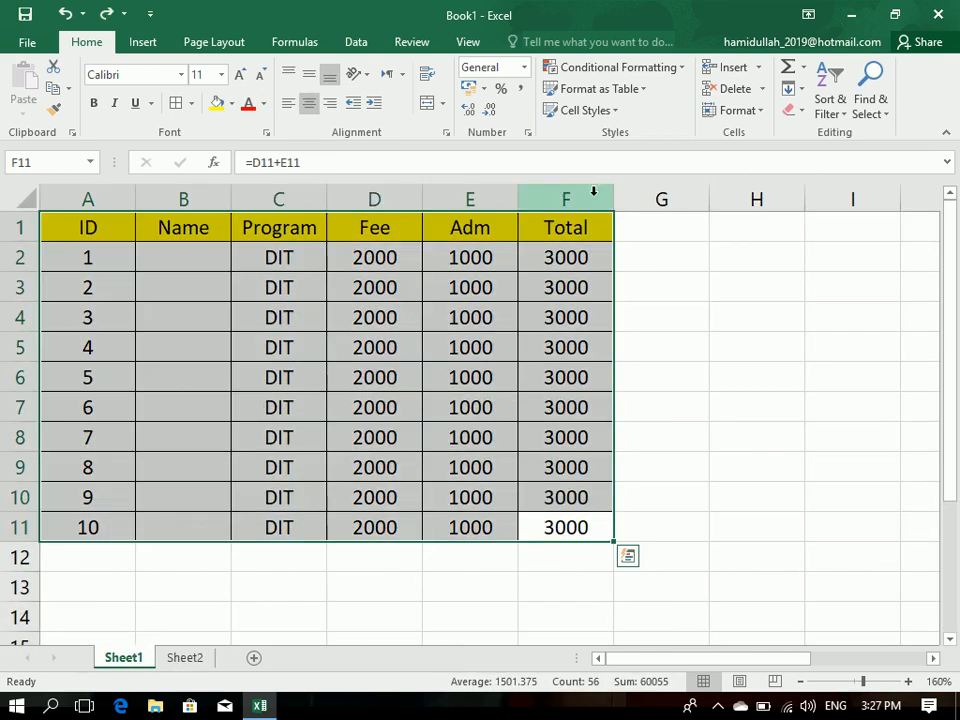
{"action": "left_click", "coordinate": [804, 110]}
{"action": "left_click", "coordinate": [190, 658]}
{"action": "left_click", "coordinate": [190, 658]}
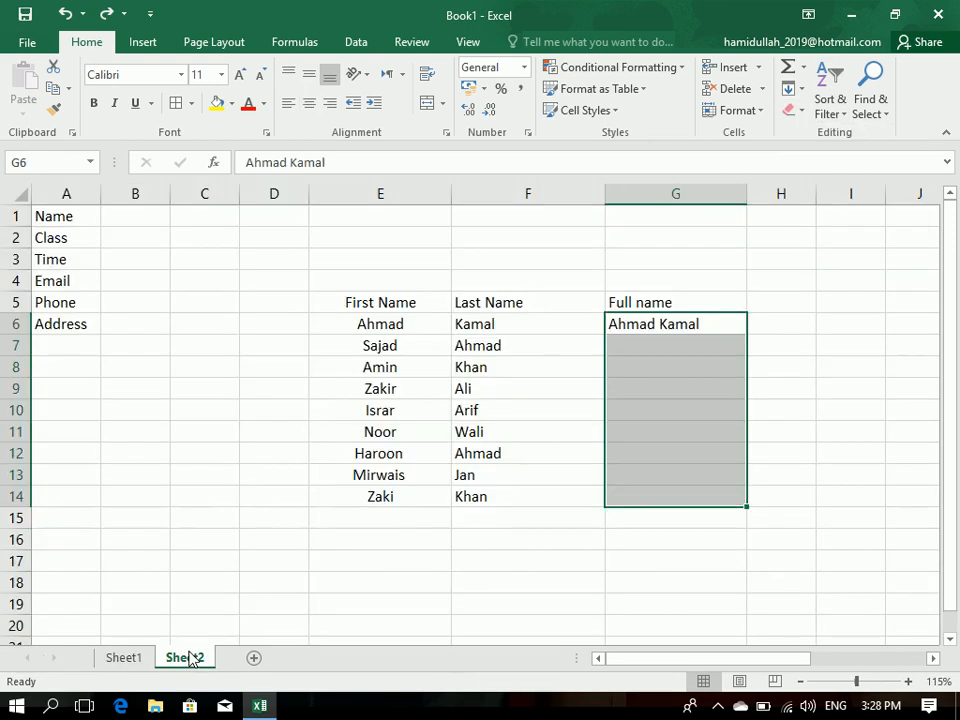
{"action": "right_click", "coordinate": [190, 658]}
{"action": "left_click", "coordinate": [240, 452]}
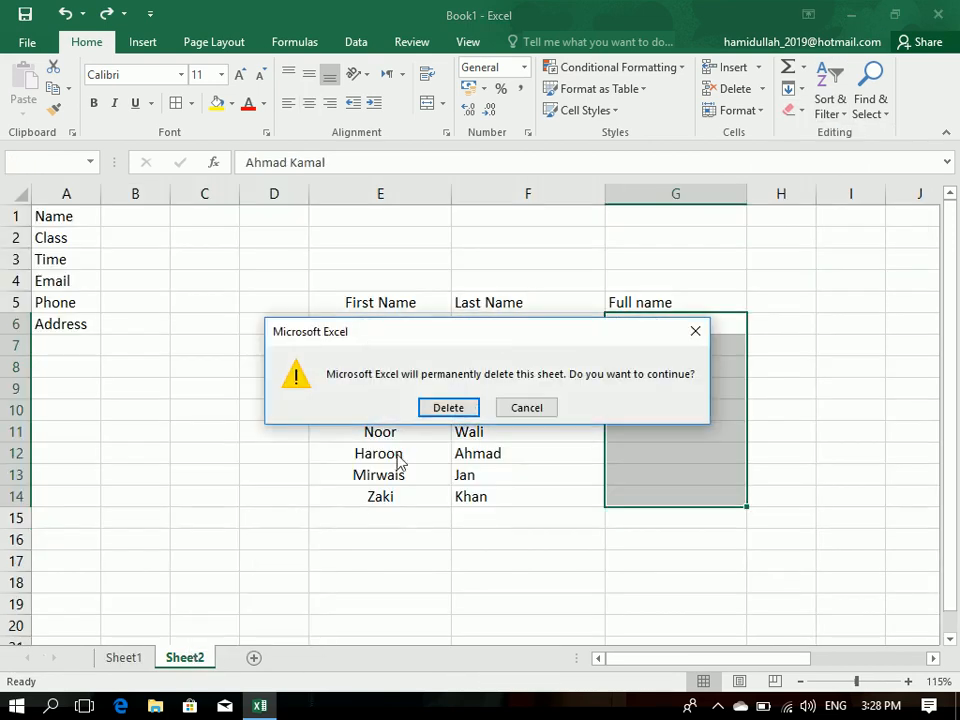
{"action": "left_click", "coordinate": [443, 407]}
Step: Apply Clear Contents and Clear Formats in turn to the Sheet1 table, undoing each one
{"action": "left_click", "coordinate": [797, 112]}
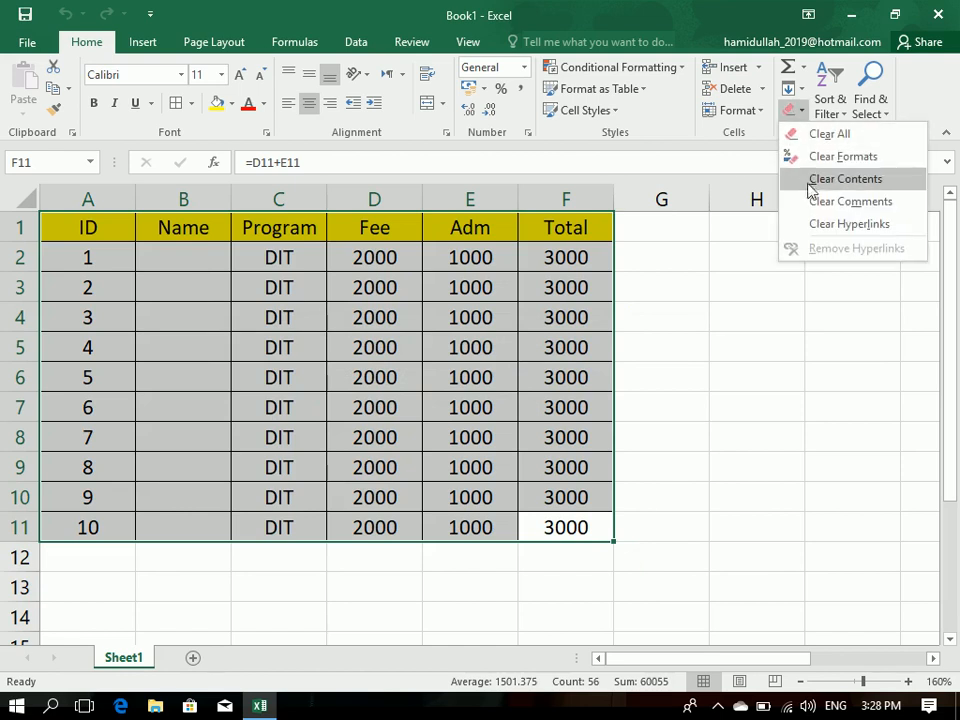
{"action": "left_click", "coordinate": [816, 179]}
{"action": "key", "text": "ctrl+z"}
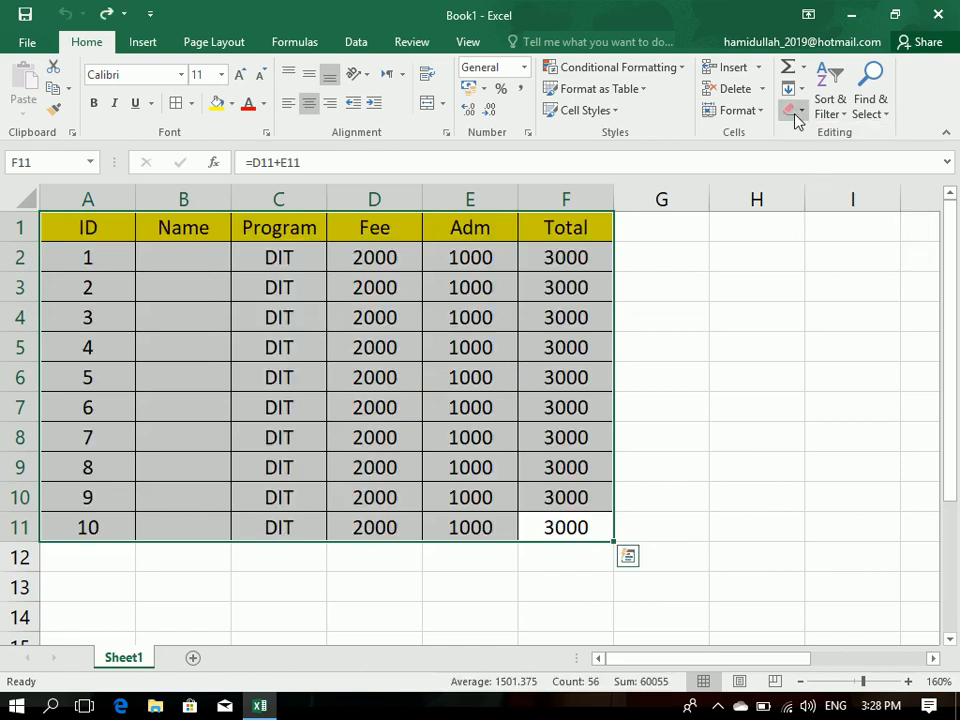
{"action": "left_click", "coordinate": [797, 112]}
{"action": "left_click", "coordinate": [815, 156]}
{"action": "key", "text": "ctrl+z"}
Step: Apply Clear All to the table A1:F11 and undo it
{"action": "left_click", "coordinate": [797, 112]}
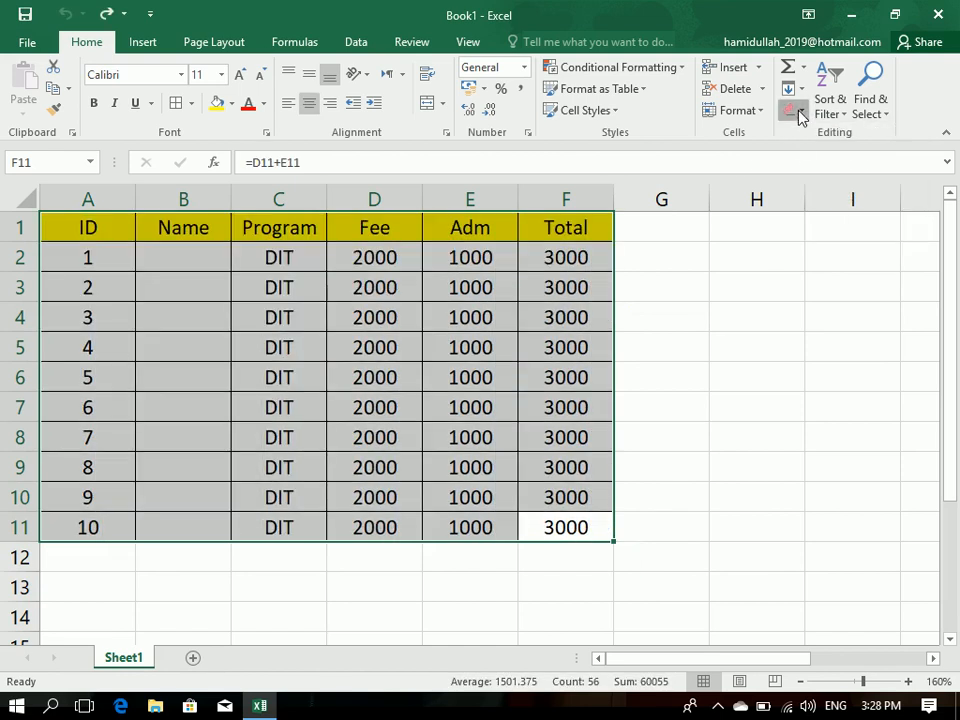
{"action": "left_click", "coordinate": [812, 134]}
{"action": "key", "text": "ctrl+z"}
{"action": "left_click", "coordinate": [801, 112]}
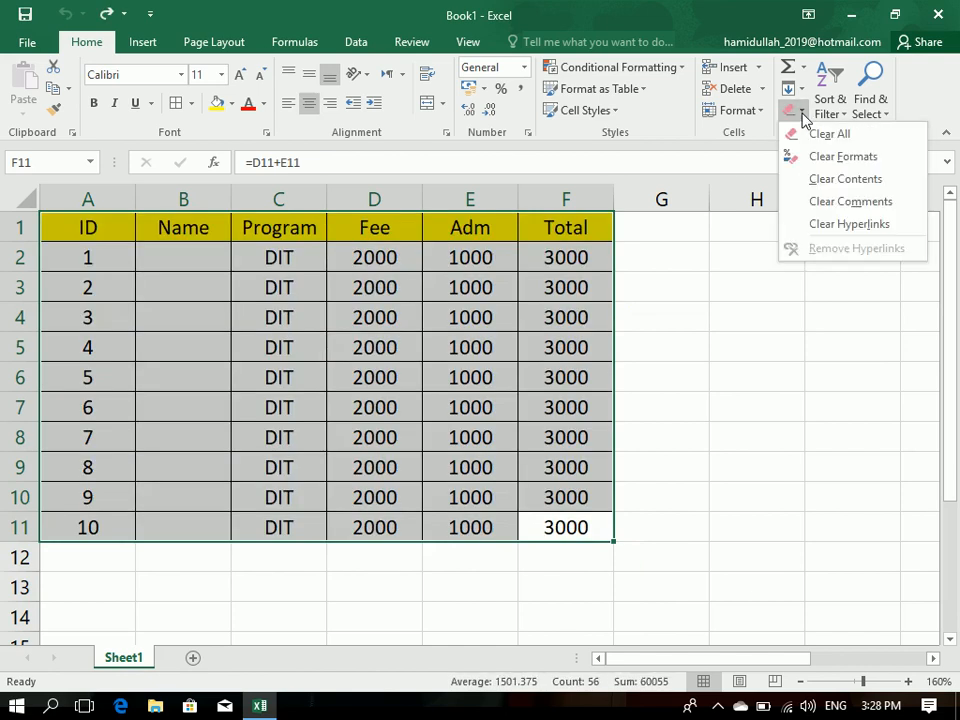
{"action": "left_click", "coordinate": [536, 279]}
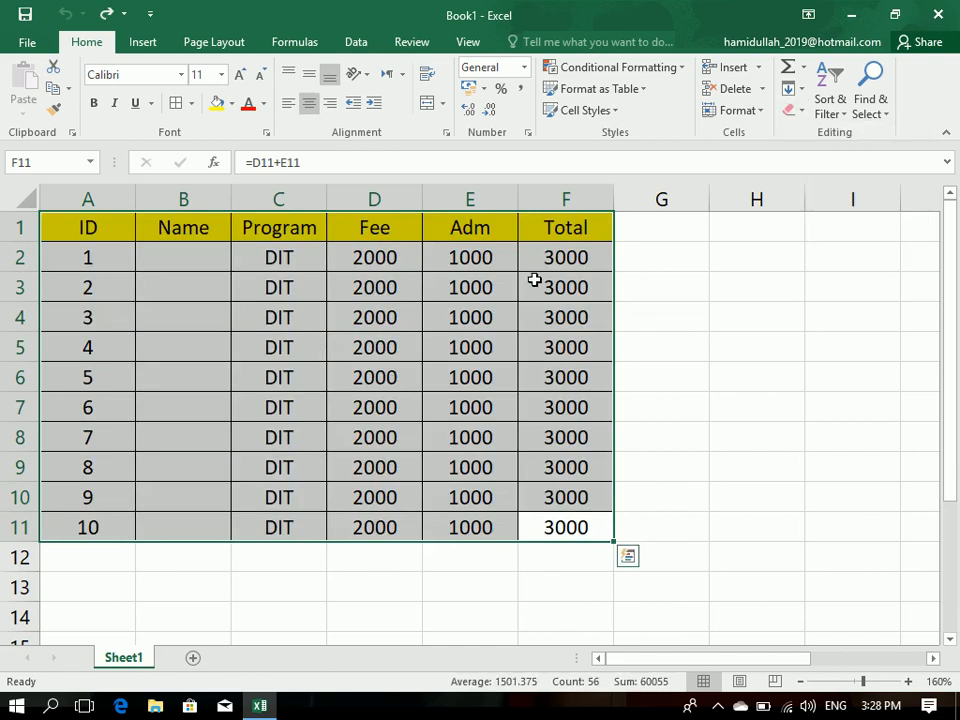
Step: Insert a comment on cell F2 and replace its default author text with 1000
{"action": "left_click", "coordinate": [537, 257]}
{"action": "left_click", "coordinate": [450, 43]}
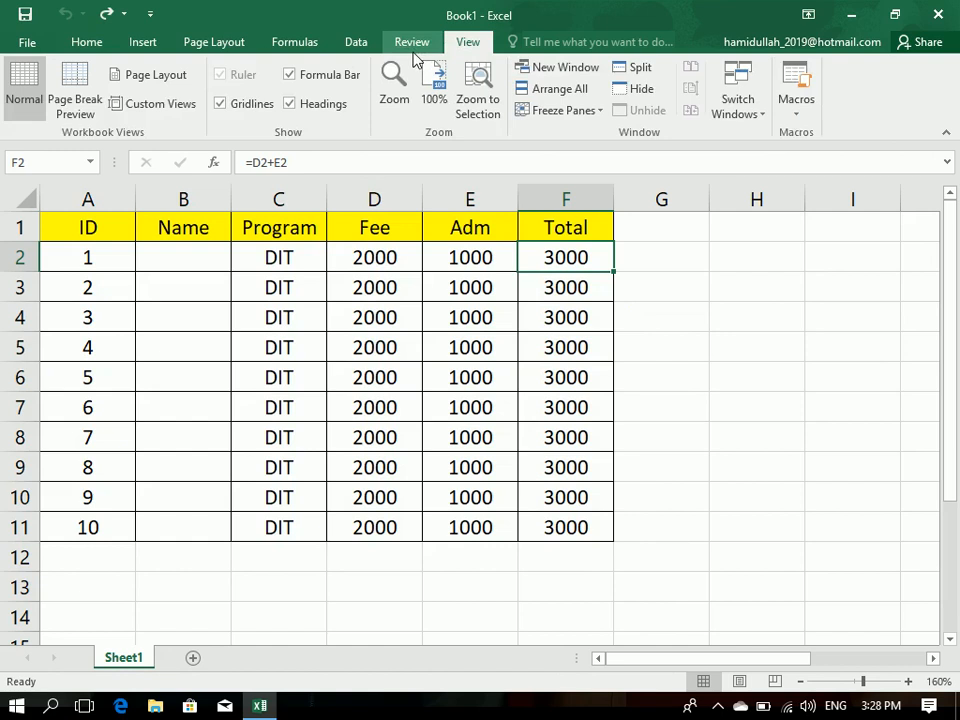
{"action": "left_click", "coordinate": [414, 44]}
{"action": "left_click", "coordinate": [246, 92]}
{"action": "left_click_drag", "start_coordinate": [746, 251], "coordinate": [484, 227]}
{"action": "type", "text": "1000"}
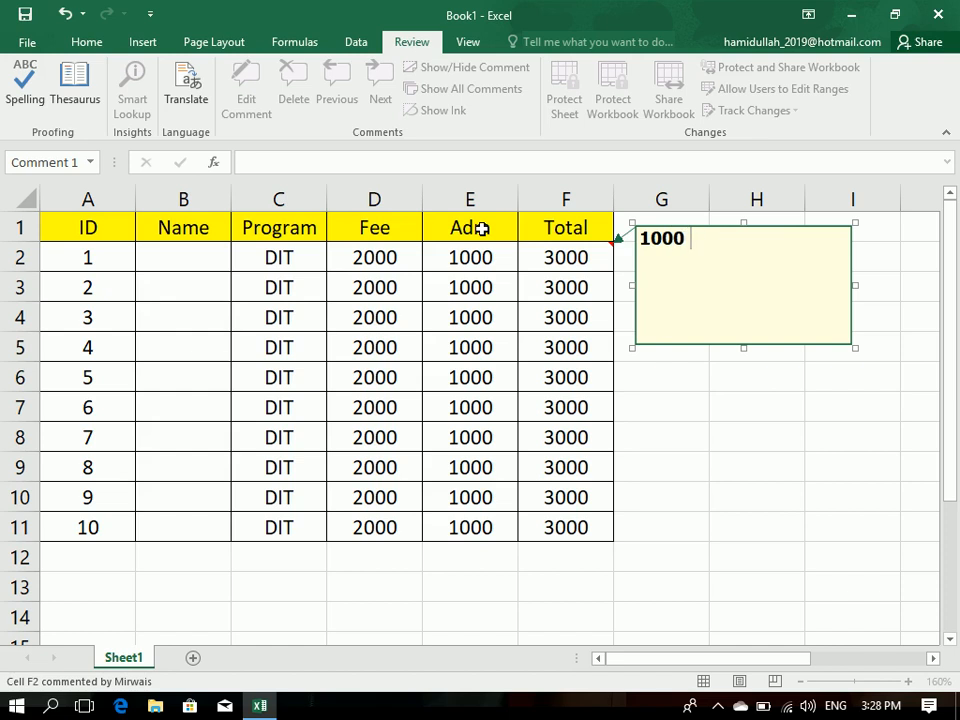
Step: Complete the F2 comment with "Afs Discount" and a separate "By" line naming the person responsible
{"action": "type", "text": "a"}
{"action": "key", "text": "BackSpace"}
{"action": "type", "text": "Aafs"}
{"action": "key", "text": "BackSpace"}
{"action": "key", "text": "BackSpace"}
{"action": "key", "text": "BackSpace"}
{"action": "key", "text": "BackSpace"}
{"action": "type", "text": "Fs Discount"}
{"action": "key", "text": "Return"}
{"action": "type", "text": "By Ali Khan"}
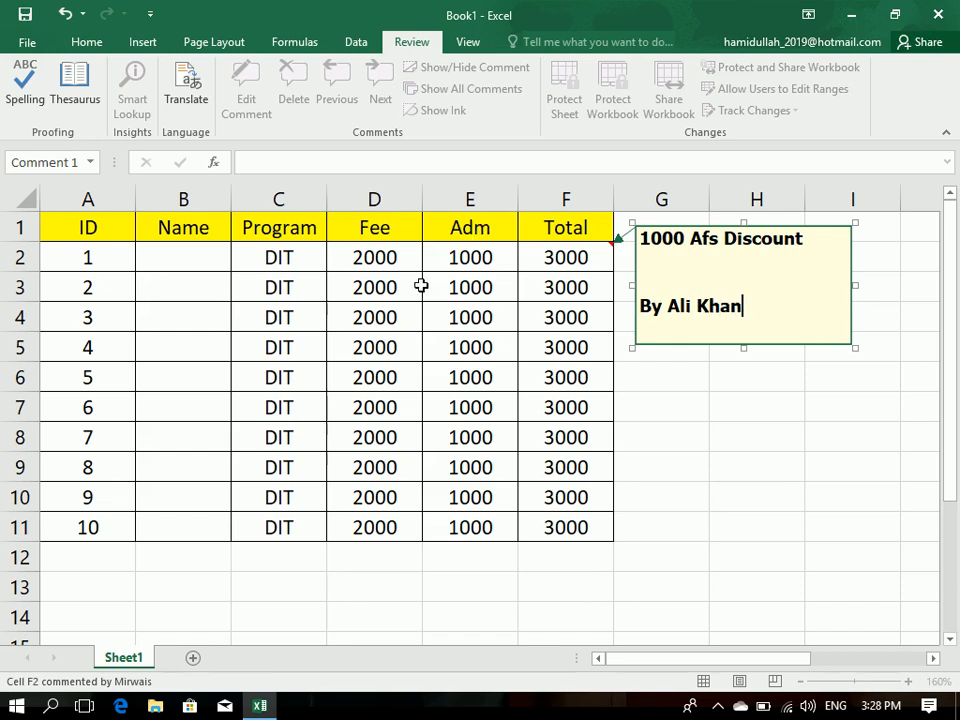
{"action": "left_click", "coordinate": [343, 311]}
Step: Insert a comment on cell F8 with the text "1000 Afs Discount" in place of the author name
{"action": "left_click", "coordinate": [525, 443]}
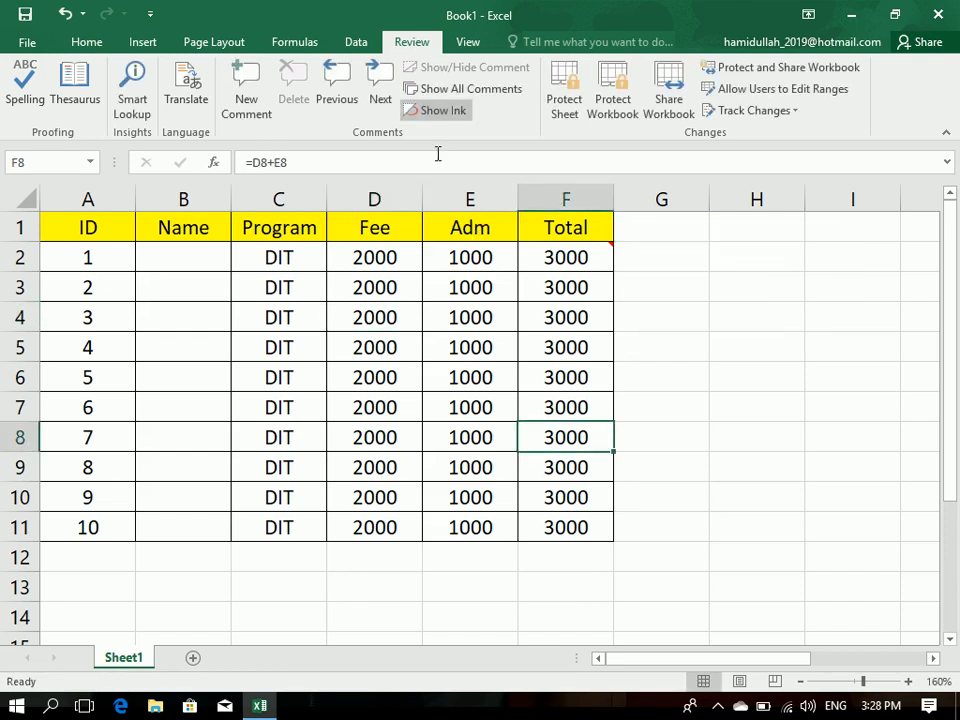
{"action": "left_click", "coordinate": [245, 100]}
{"action": "left_click_drag", "start_coordinate": [703, 471], "coordinate": [407, 363]}
{"action": "type", "text": "10"}
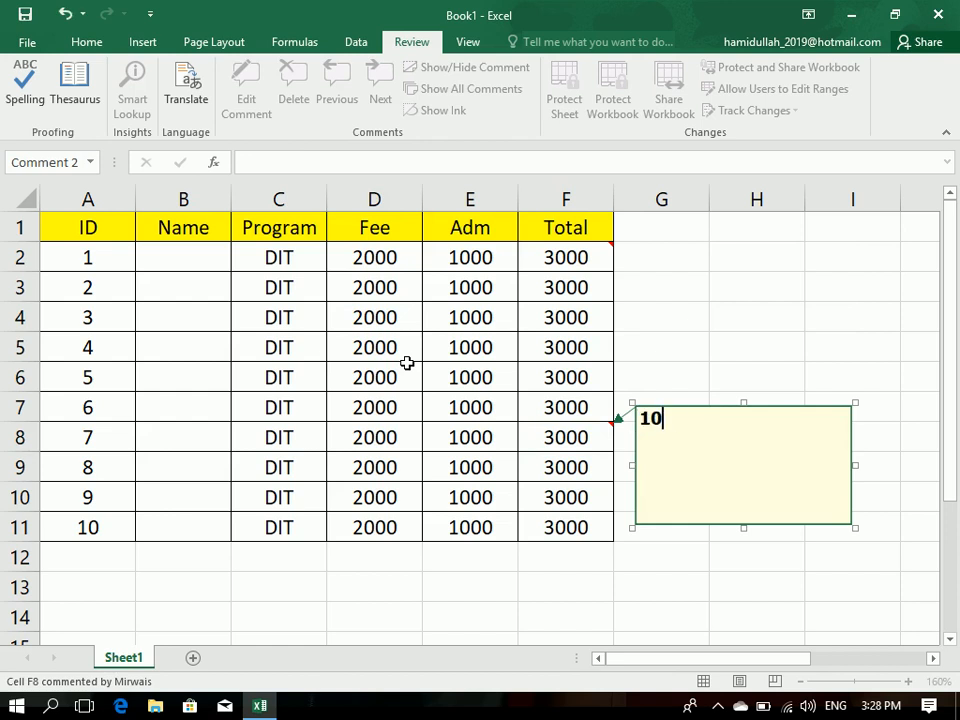
{"action": "type", "text": "00 Afs Dius"}
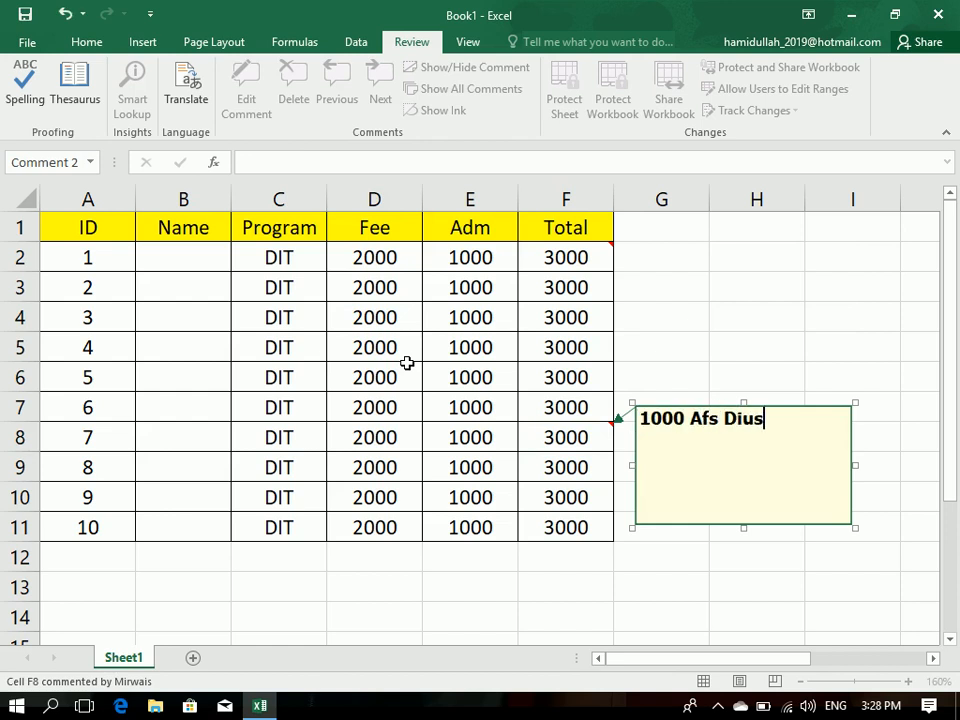
{"action": "type", "text": "count"}
Step: Finish the F8 comment with a separate "By" line giving the responsible person's full name
{"action": "key", "text": "Return"}
{"action": "key", "text": "Return"}
{"action": "type", "text": "BNy"}
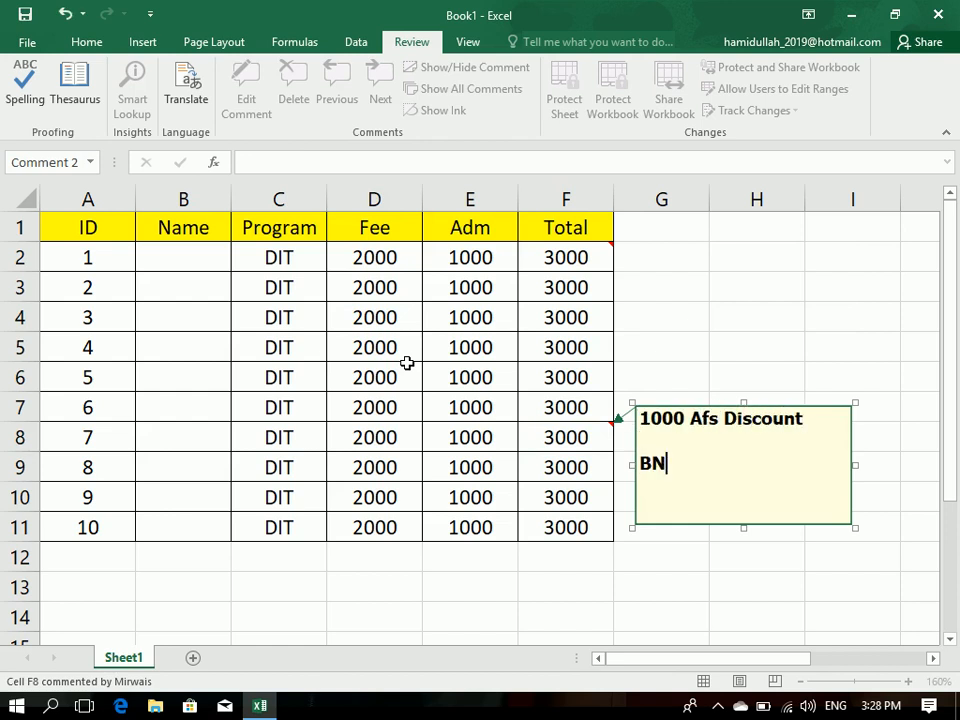
{"action": "key", "text": "BackSpace"}
{"action": "key", "text": "BackSpace"}
{"action": "type", "text": "y Noor Wali"}
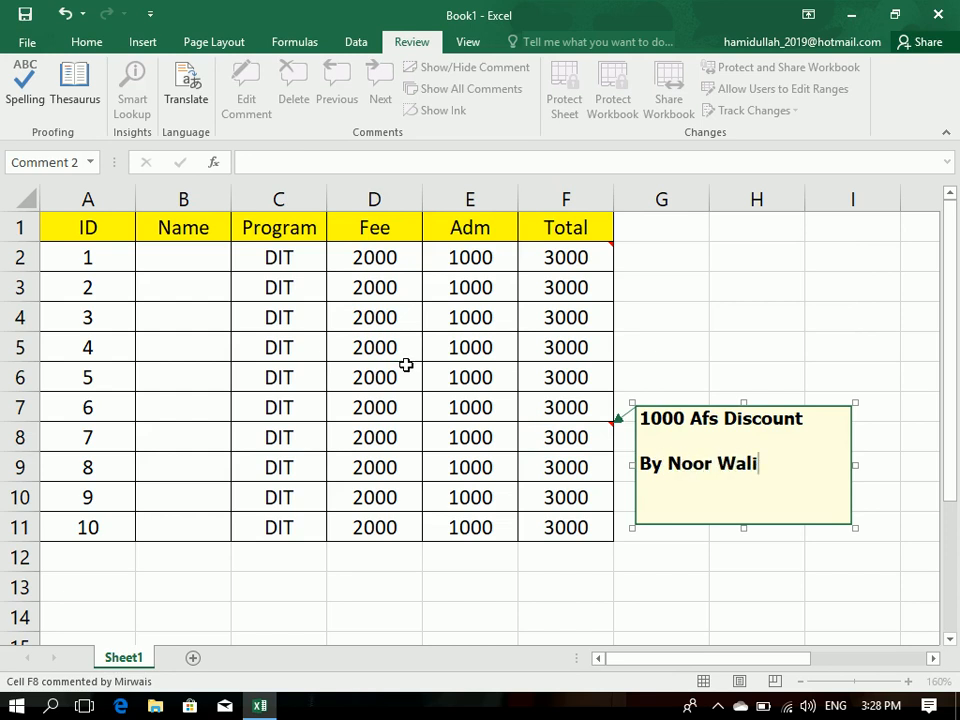
{"action": "left_click", "coordinate": [406, 365]}
Step: Remove all comments from the table A1:F11 with Clear Comments and undo it
{"action": "left_click", "coordinate": [510, 356]}
{"action": "key", "text": "ctrl+a"}
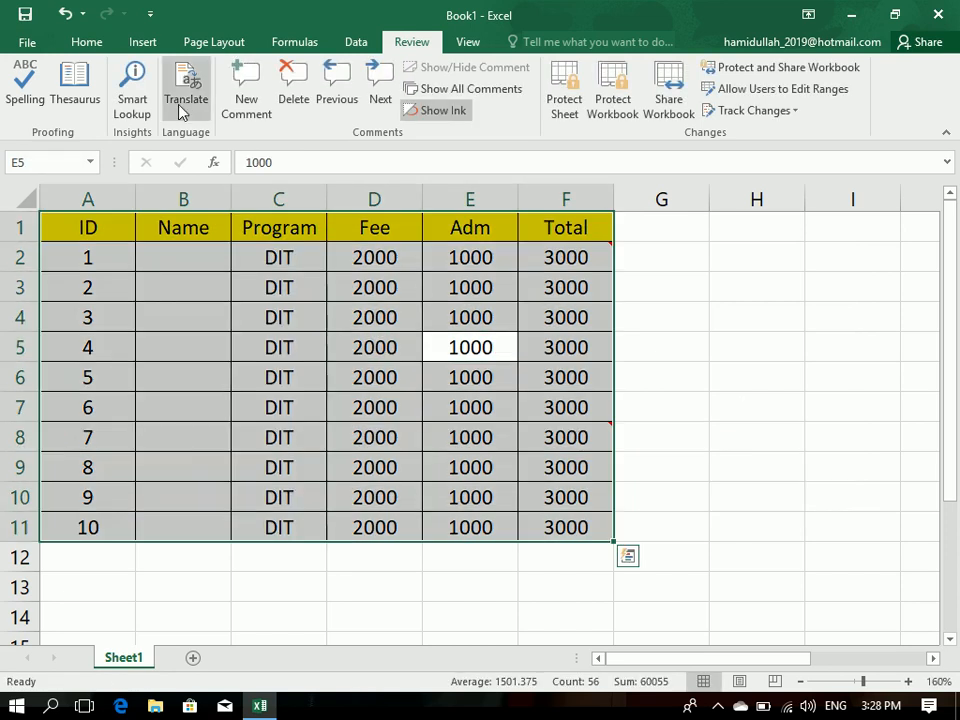
{"action": "left_click", "coordinate": [84, 45]}
{"action": "left_click", "coordinate": [795, 110]}
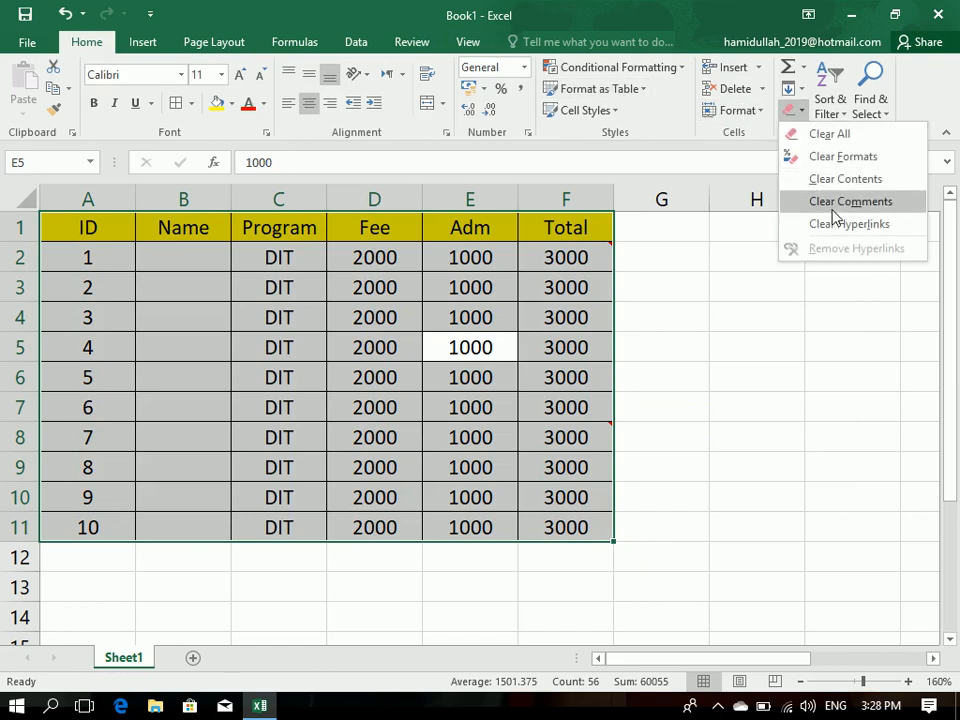
{"action": "left_click", "coordinate": [832, 205]}
{"action": "key", "text": "ctrl+z"}
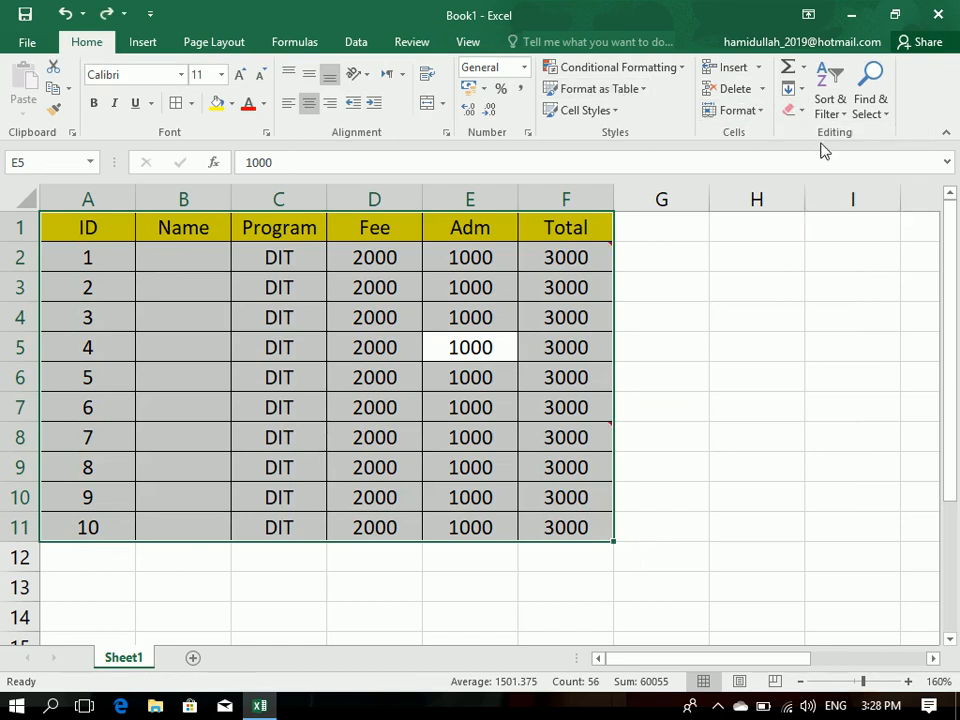
Step: Add the column heading CV in cell G1
{"action": "left_click", "coordinate": [796, 110]}
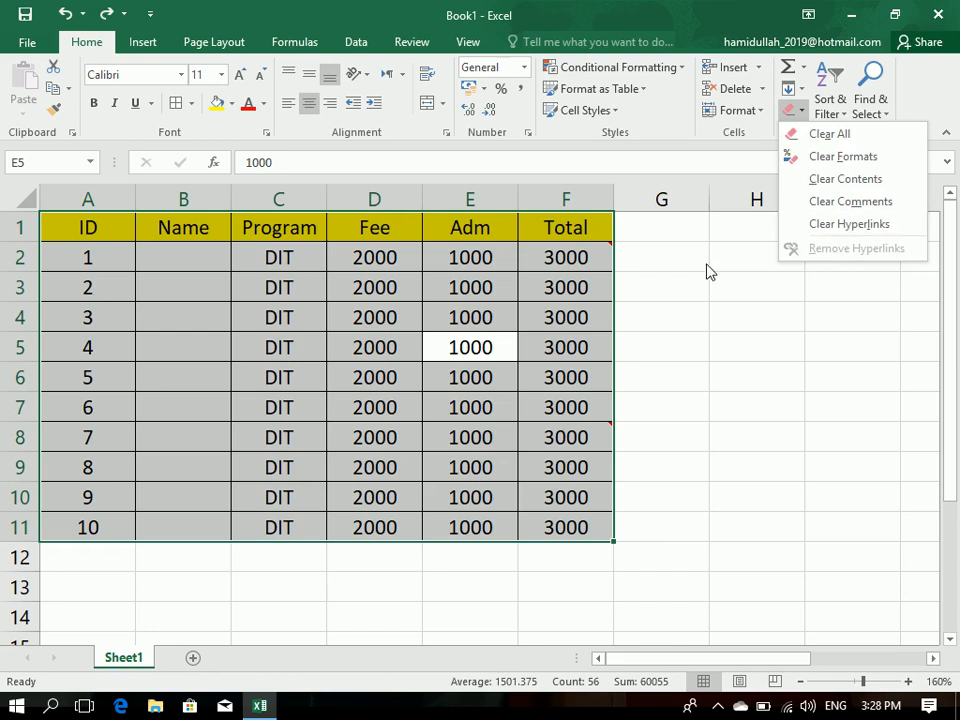
{"action": "left_click", "coordinate": [664, 231]}
{"action": "type", "text": "CV"}
{"action": "key", "text": "Return"}
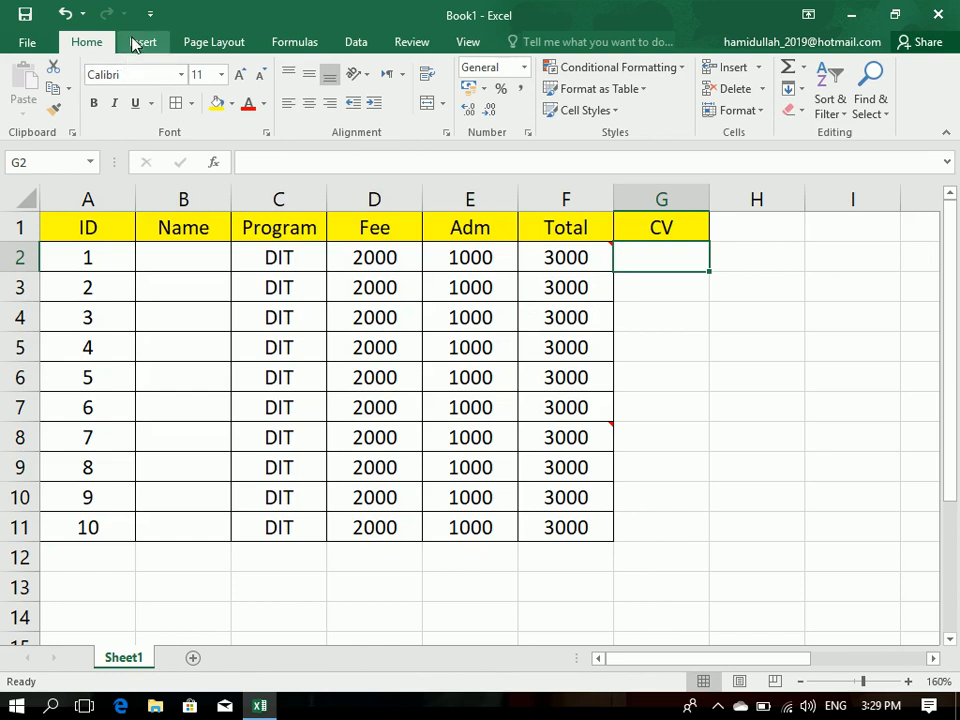
{"action": "scroll", "coordinate": [525, 92], "scroll_direction": "down", "scroll_amount": 1}
{"action": "left_click", "coordinate": [761, 107]}
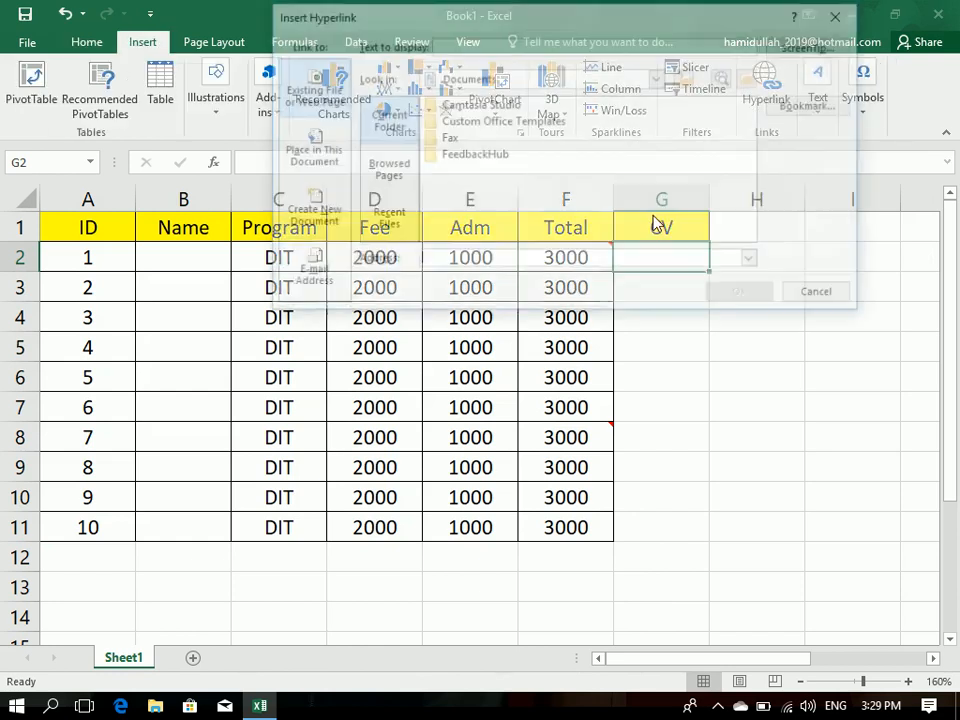
{"action": "left_click", "coordinate": [570, 80]}
{"action": "scroll", "coordinate": [565, 205], "scroll_direction": "down", "scroll_amount": 1}
{"action": "scroll", "coordinate": [568, 194], "scroll_direction": "down", "scroll_amount": 1}
{"action": "left_click", "coordinate": [561, 204]}
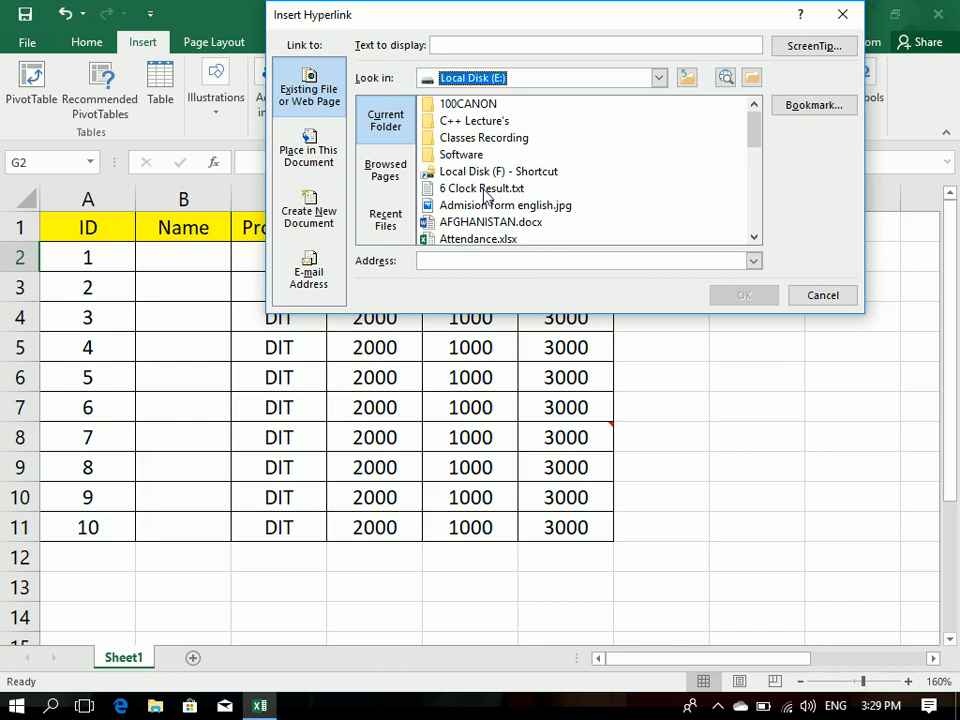
{"action": "left_click", "coordinate": [809, 293]}
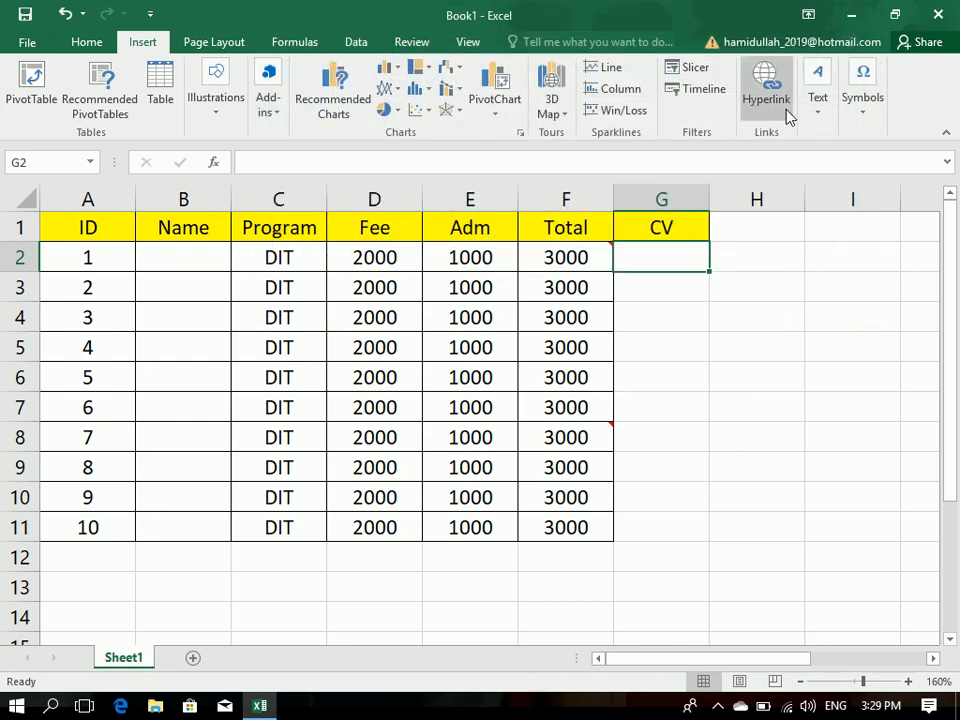
{"action": "left_click", "coordinate": [788, 112]}
{"action": "left_click", "coordinate": [538, 79]}
{"action": "scroll", "coordinate": [536, 142], "scroll_direction": "down", "scroll_amount": 2}
{"action": "left_click", "coordinate": [487, 185]}
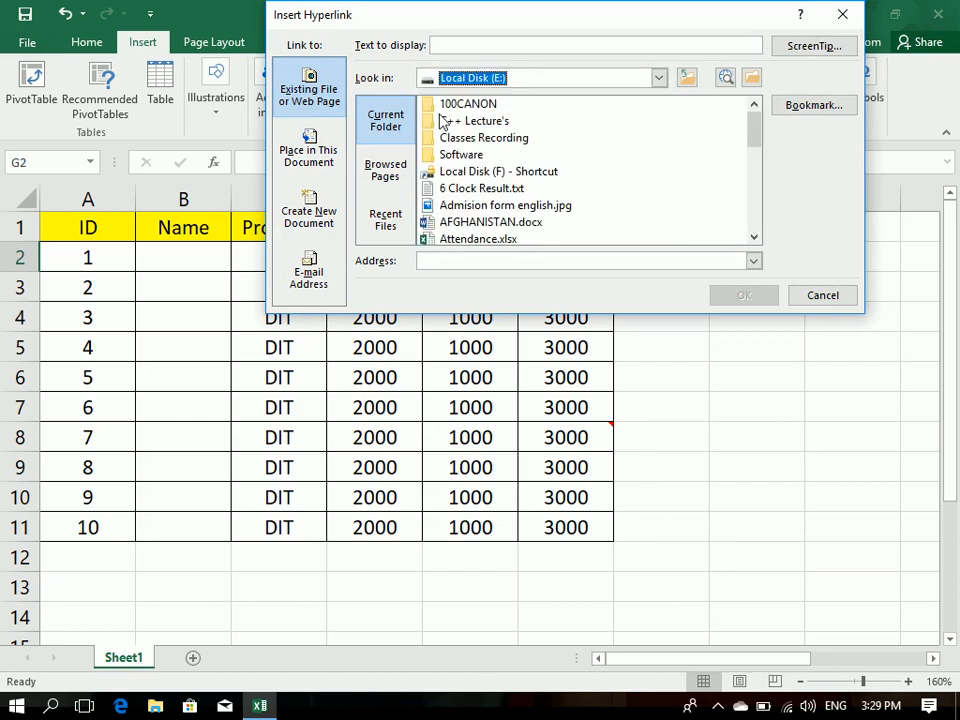
{"action": "left_click", "coordinate": [657, 80]}
{"action": "scroll", "coordinate": [536, 184], "scroll_direction": "down", "scroll_amount": 2}
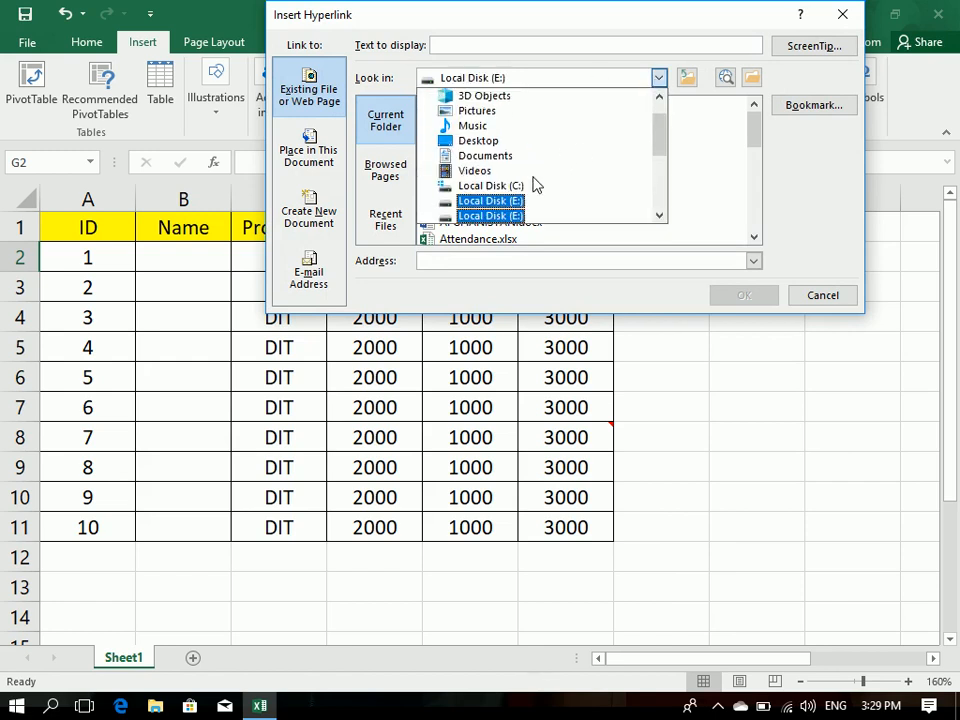
{"action": "scroll", "coordinate": [512, 199], "scroll_direction": "down", "scroll_amount": 1}
{"action": "scroll", "coordinate": [512, 197], "scroll_direction": "up", "scroll_amount": 2}
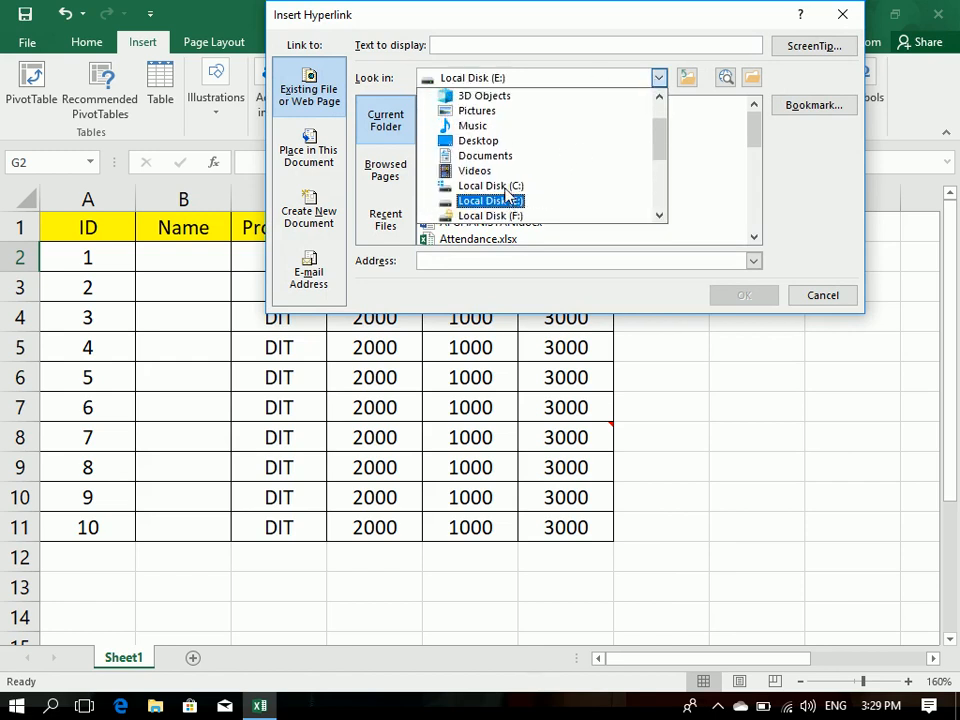
{"action": "key", "text": "Escape"}
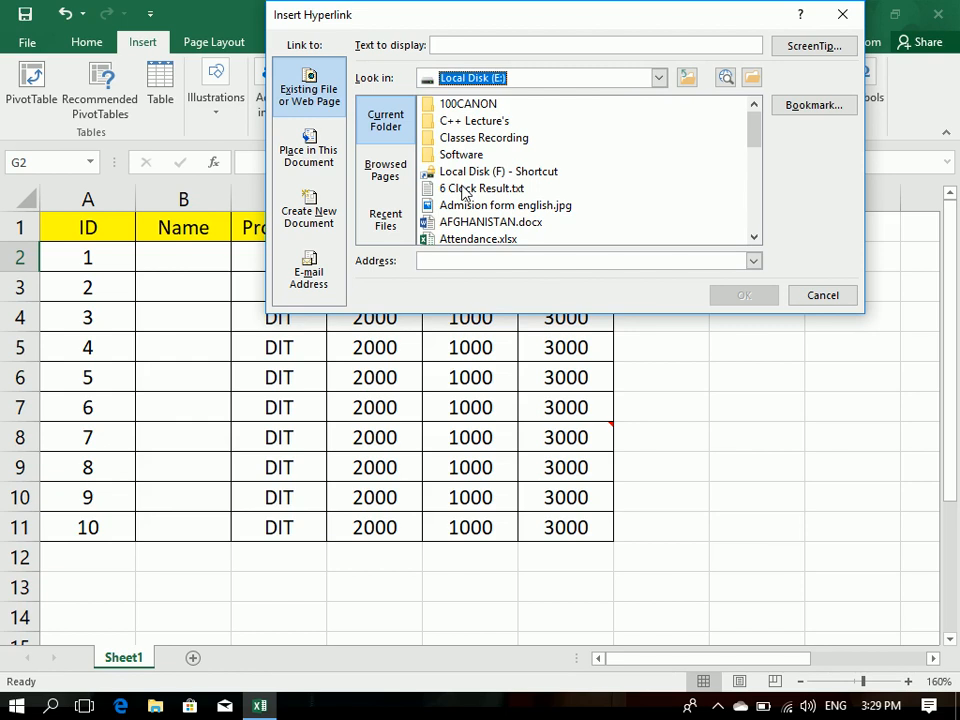
{"action": "left_click", "coordinate": [825, 294]}
{"action": "left_click", "coordinate": [800, 105]}
{"action": "left_click", "coordinate": [760, 116]}
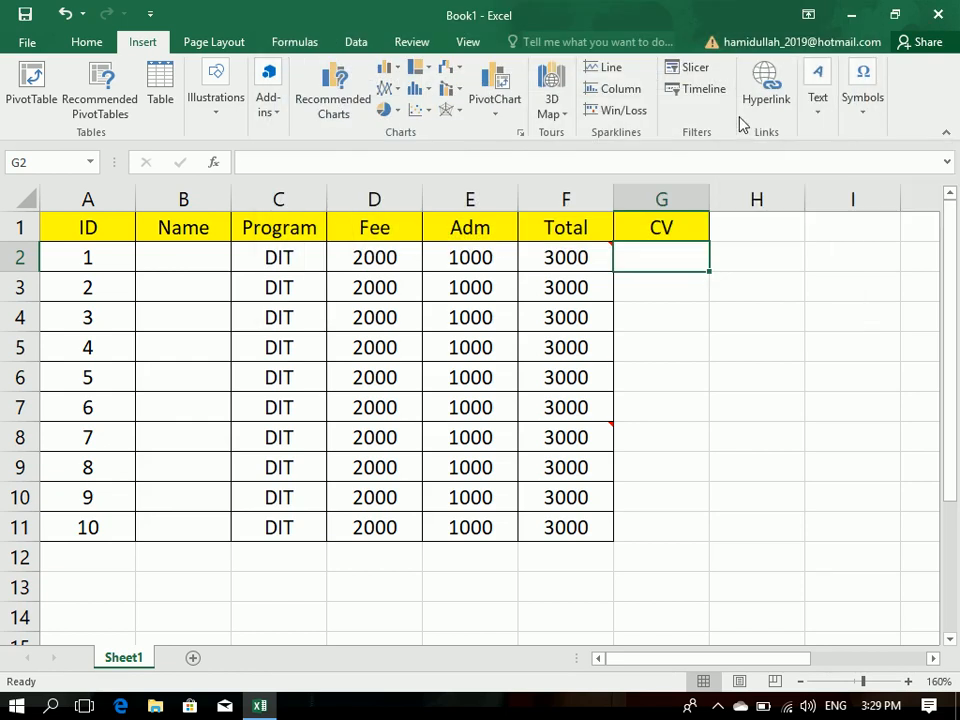
{"action": "left_click", "coordinate": [752, 110]}
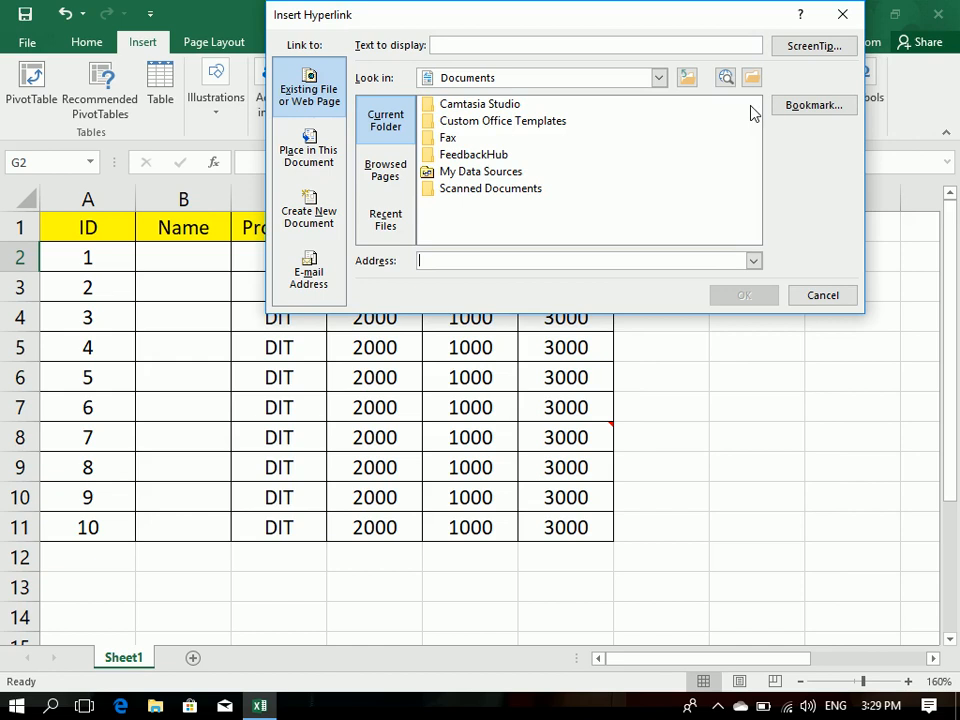
{"action": "left_click", "coordinate": [658, 78]}
{"action": "scroll", "coordinate": [617, 135], "scroll_direction": "down", "scroll_amount": 1}
{"action": "scroll", "coordinate": [612, 145], "scroll_direction": "up", "scroll_amount": 1}
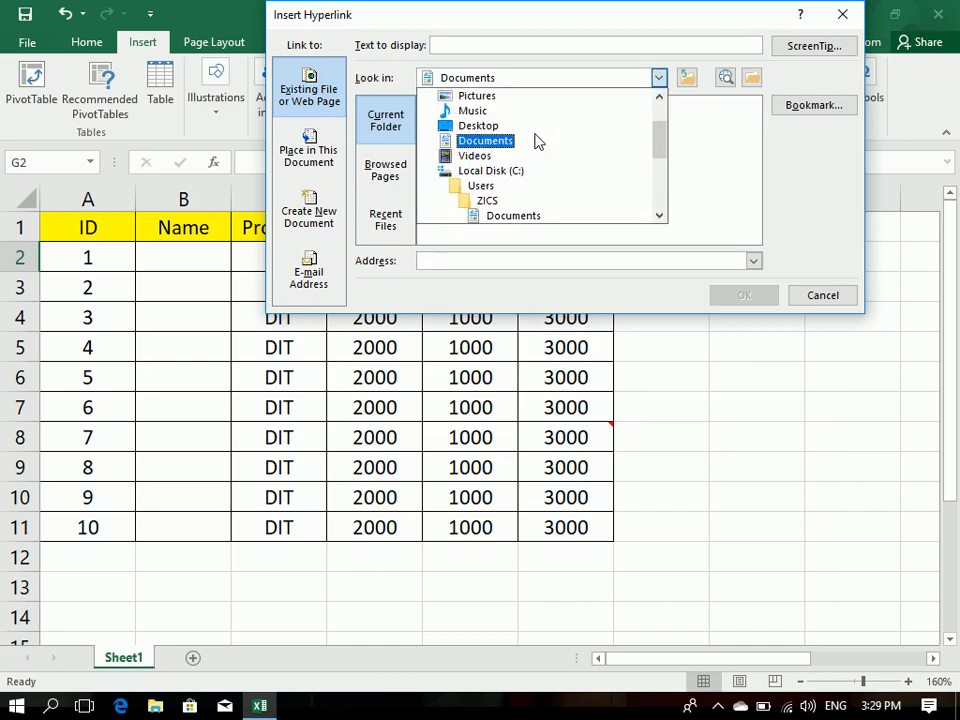
{"action": "left_click", "coordinate": [470, 122]}
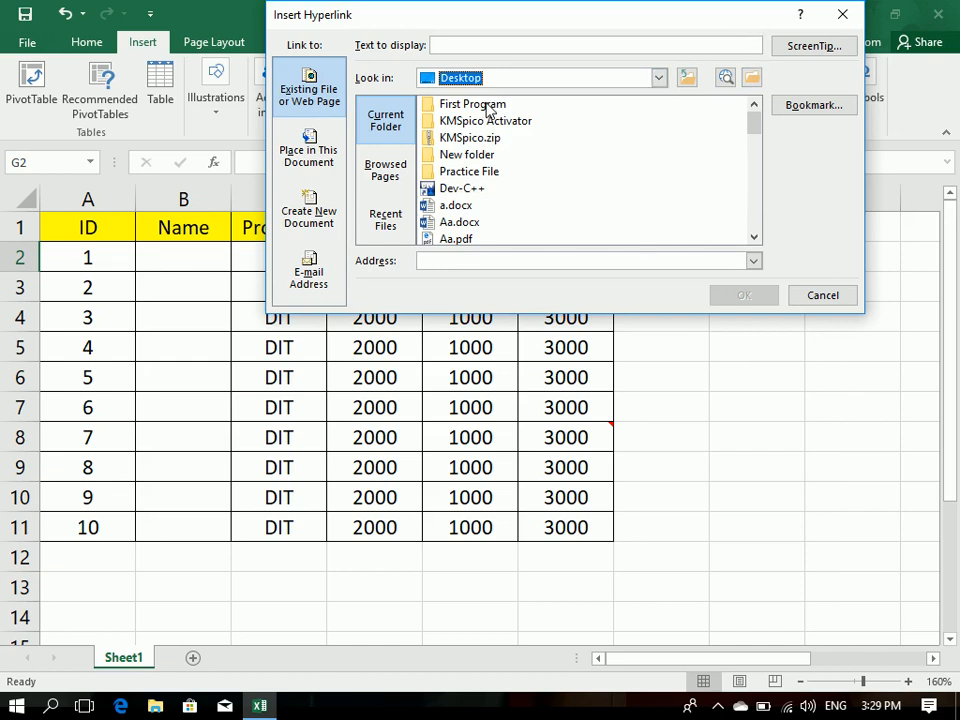
{"action": "key", "text": "alt+Down"}
{"action": "key", "text": "Return"}
{"action": "left_click", "coordinate": [826, 297]}
{"action": "left_click_drag", "start_coordinate": [683, 289], "coordinate": [681, 334]}
Step: Create a new blank workbook and enter the heading cv in cell F1
{"action": "key", "text": "ctrl+n"}
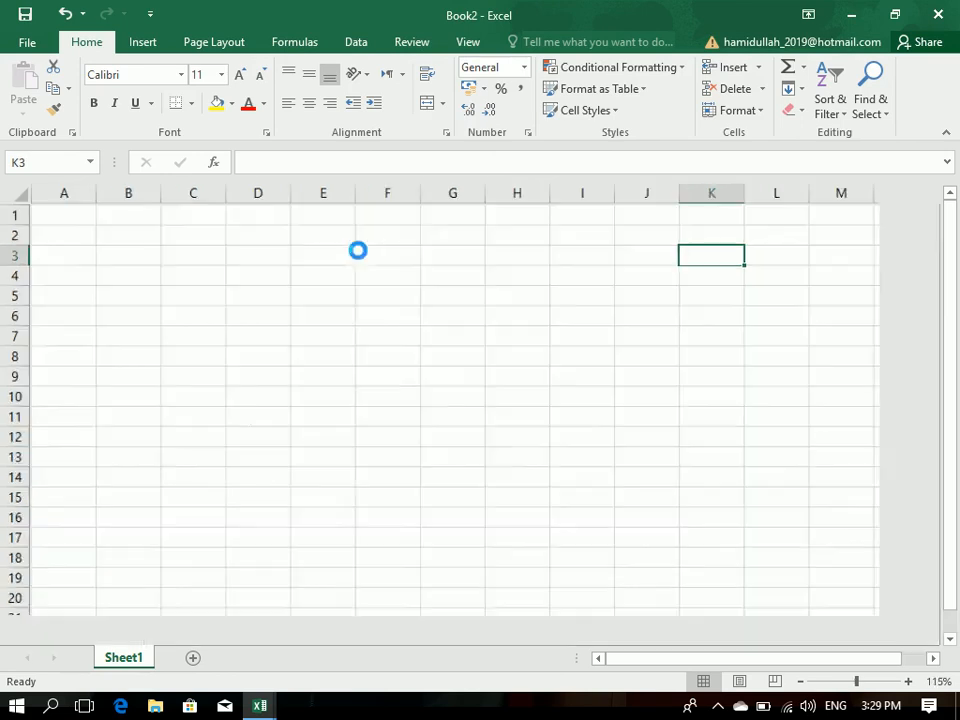
{"action": "left_click", "coordinate": [406, 235]}
{"action": "type", "text": "cv"}
{"action": "key", "text": "Return"}
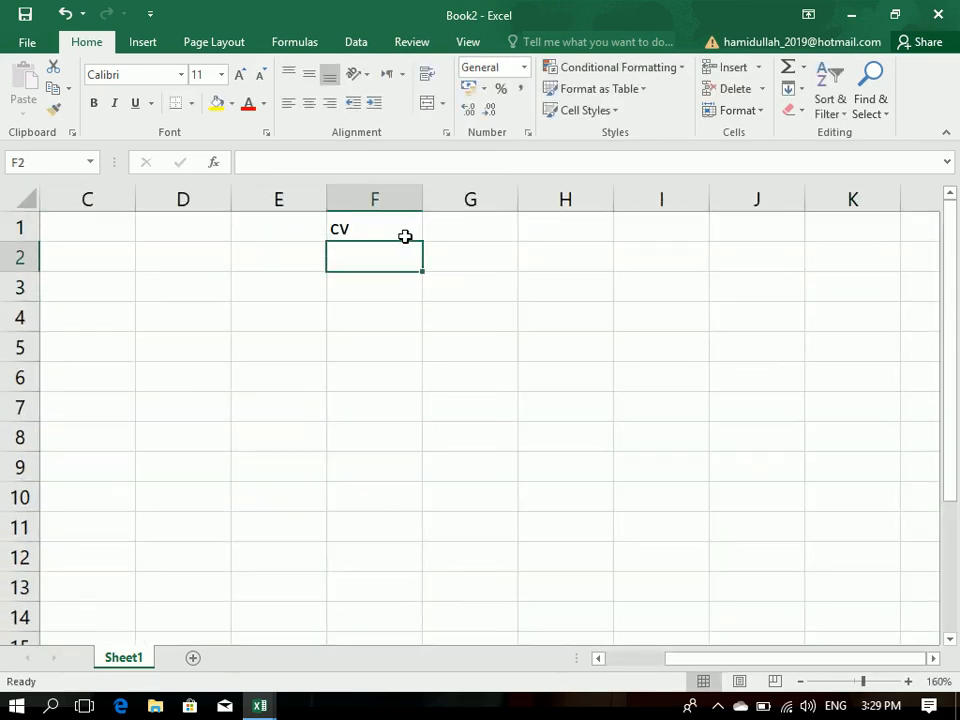
Step: Begin a hyperlink in cell F2 and choose the file 6 Clock Result.txt on Local Disk (E:) as its target
{"action": "left_click", "coordinate": [148, 44]}
{"action": "left_click", "coordinate": [763, 88]}
{"action": "left_click", "coordinate": [500, 121]}
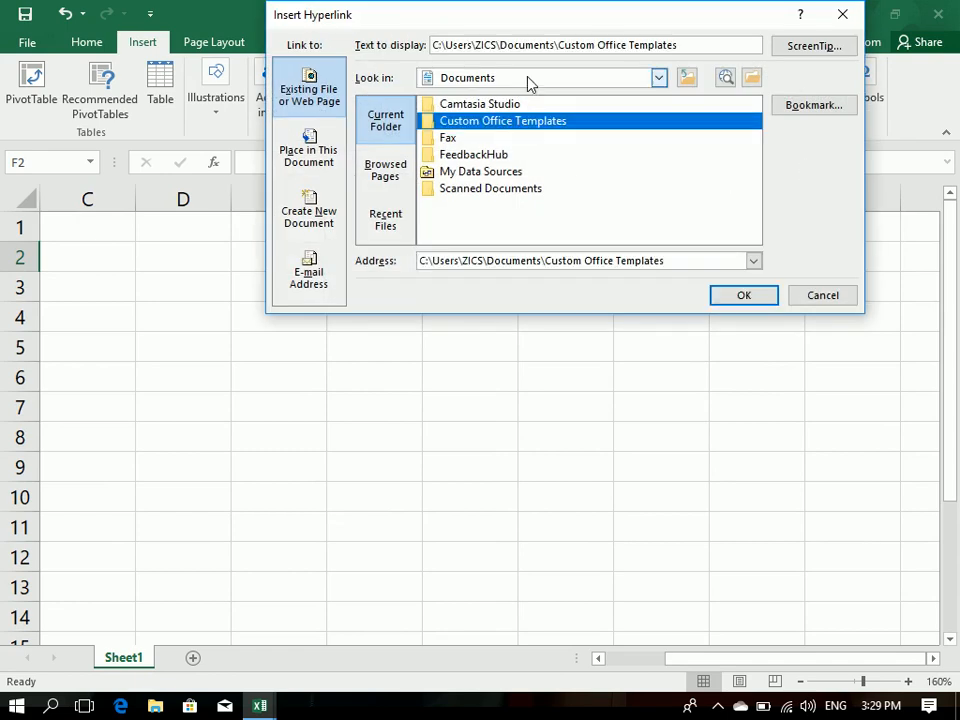
{"action": "left_click", "coordinate": [530, 80]}
{"action": "scroll", "coordinate": [507, 205], "scroll_direction": "down", "scroll_amount": 2}
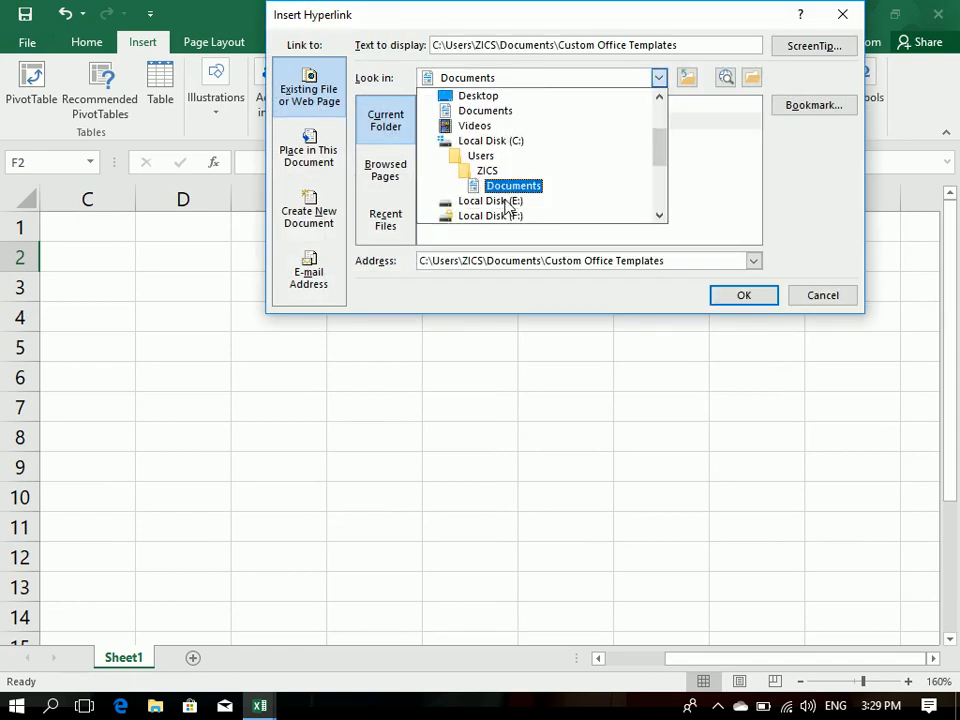
{"action": "left_click", "coordinate": [507, 205]}
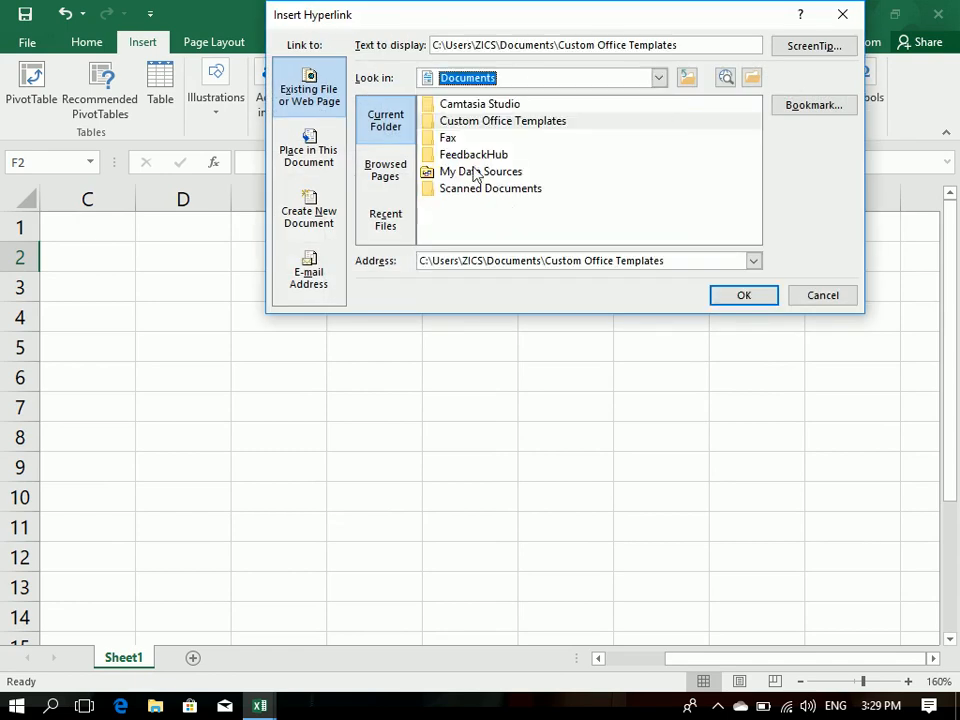
{"action": "left_click", "coordinate": [500, 80]}
{"action": "left_click", "coordinate": [507, 206]}
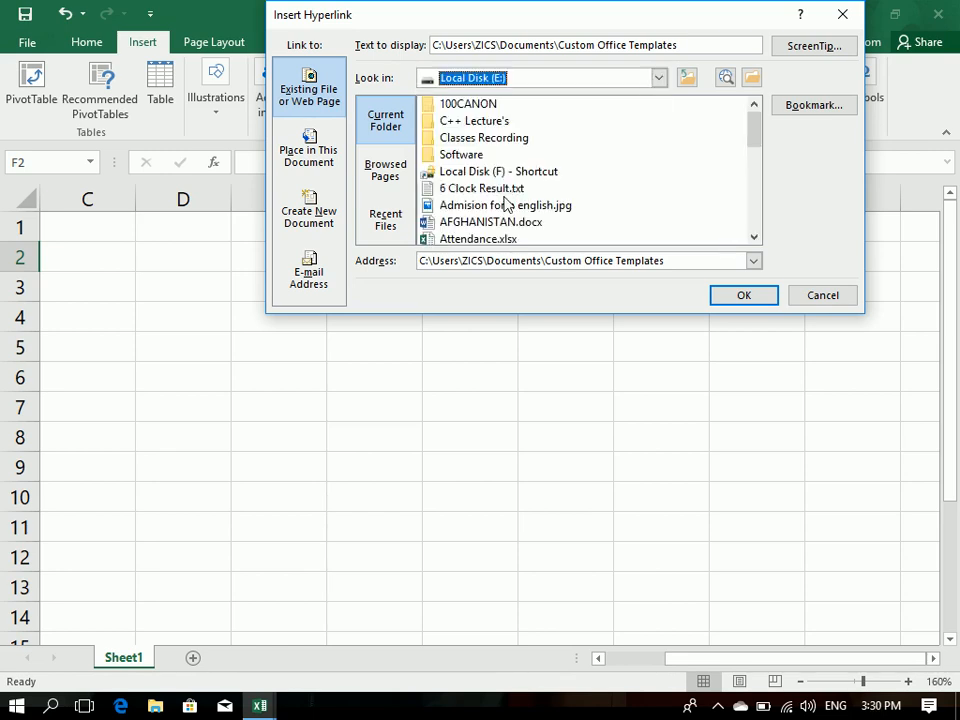
{"action": "left_click", "coordinate": [473, 189]}
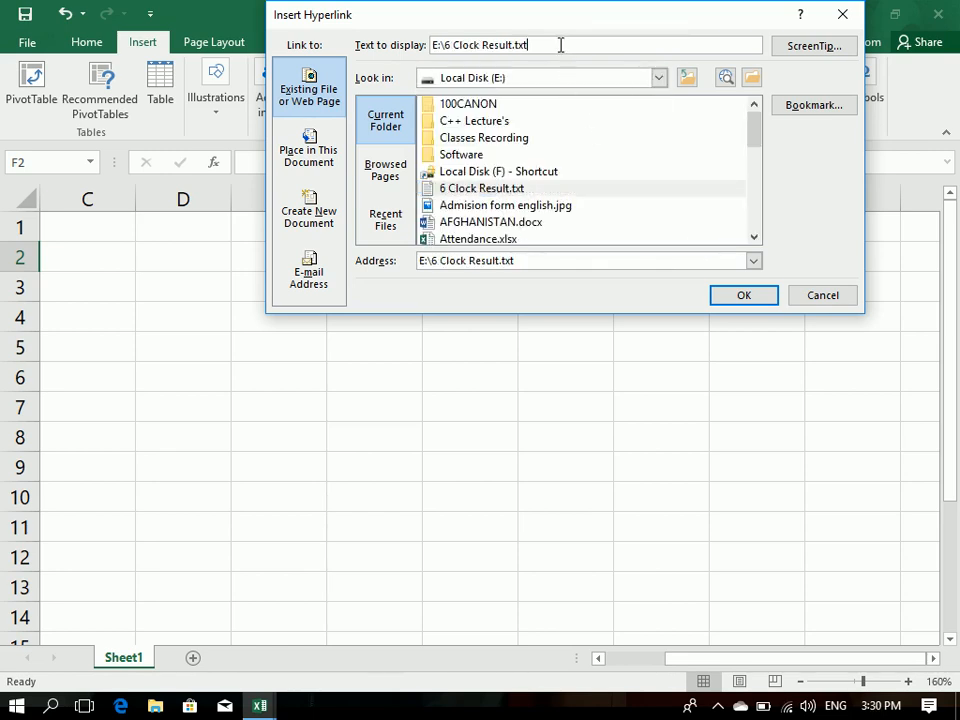
Step: Set the hyperlink's display text to CV and insert it in cell F2
{"action": "left_click_drag", "start_coordinate": [561, 44], "coordinate": [5, 72]}
{"action": "type", "text": "F"}
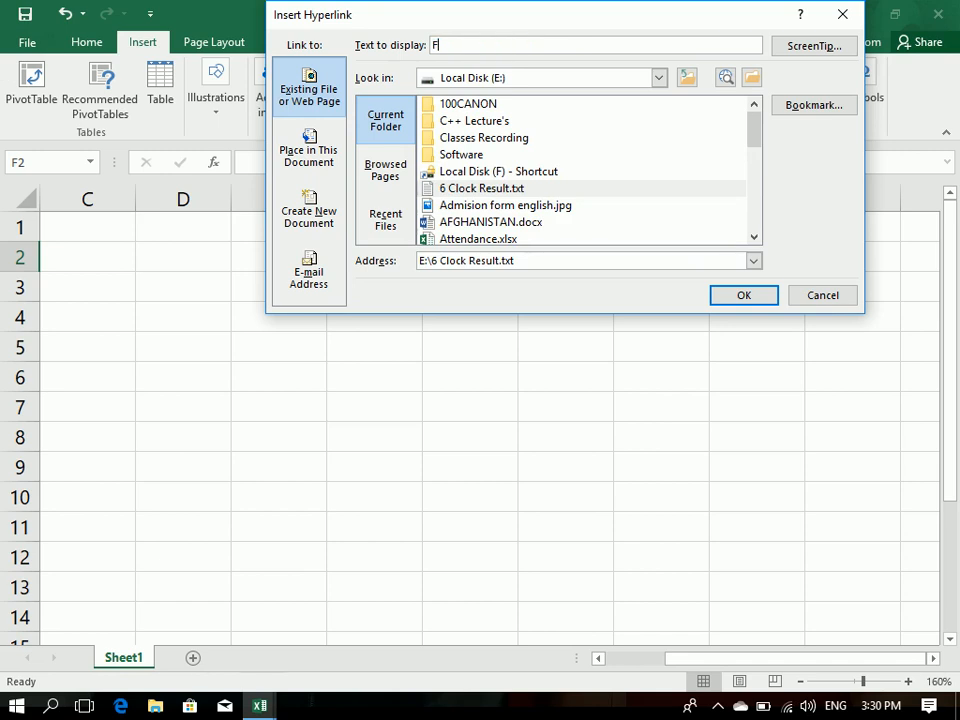
{"action": "type", "text": "V"}
{"action": "key", "text": "Return"}
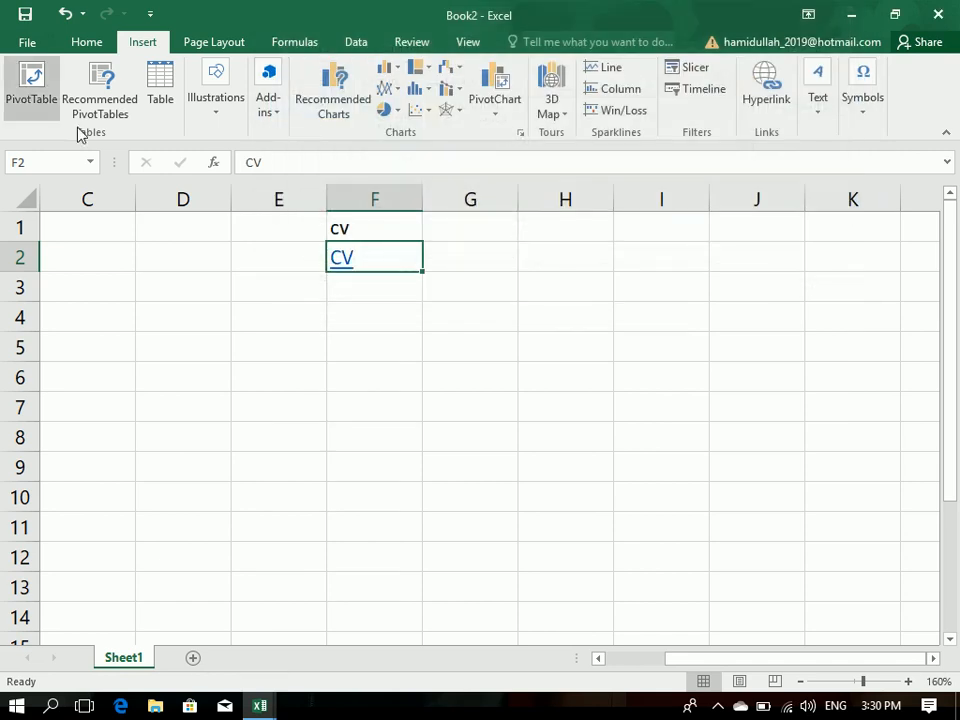
Step: Copy the CV hyperlink from F2 down through cell F14
{"action": "mouse_move", "coordinate": [388, 255]}
{"action": "left_mouse_down"}
{"action": "mouse_move", "coordinate": [375, 602]}
{"action": "mouse_move", "coordinate": [371, 552]}
{"action": "left_mouse_up"}
{"action": "key", "text": "ctrl+v"}
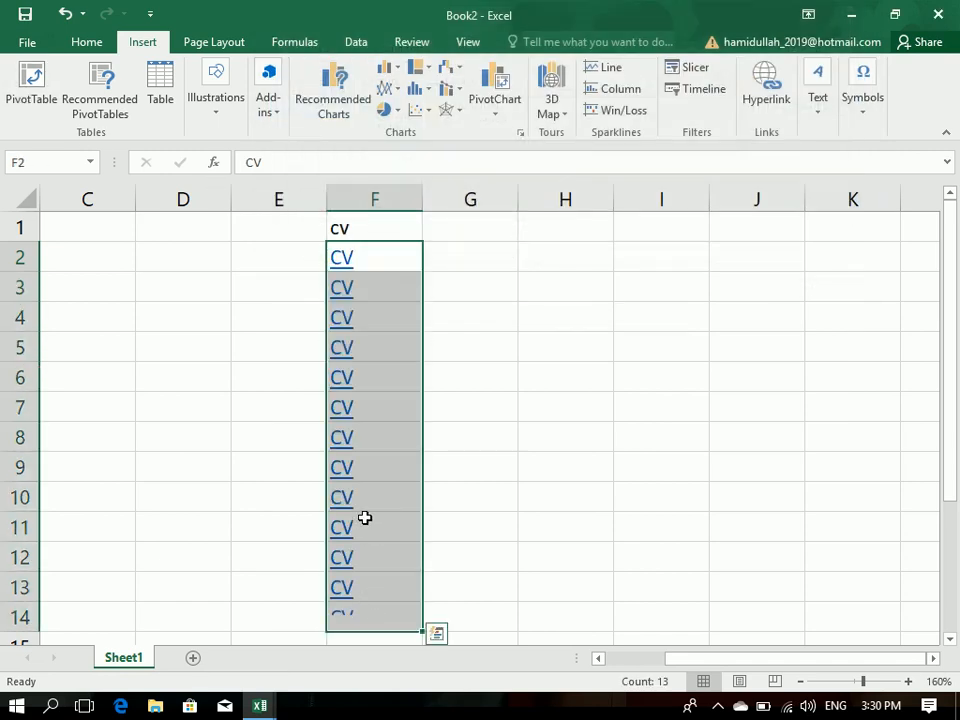
{"action": "left_click", "coordinate": [448, 437]}
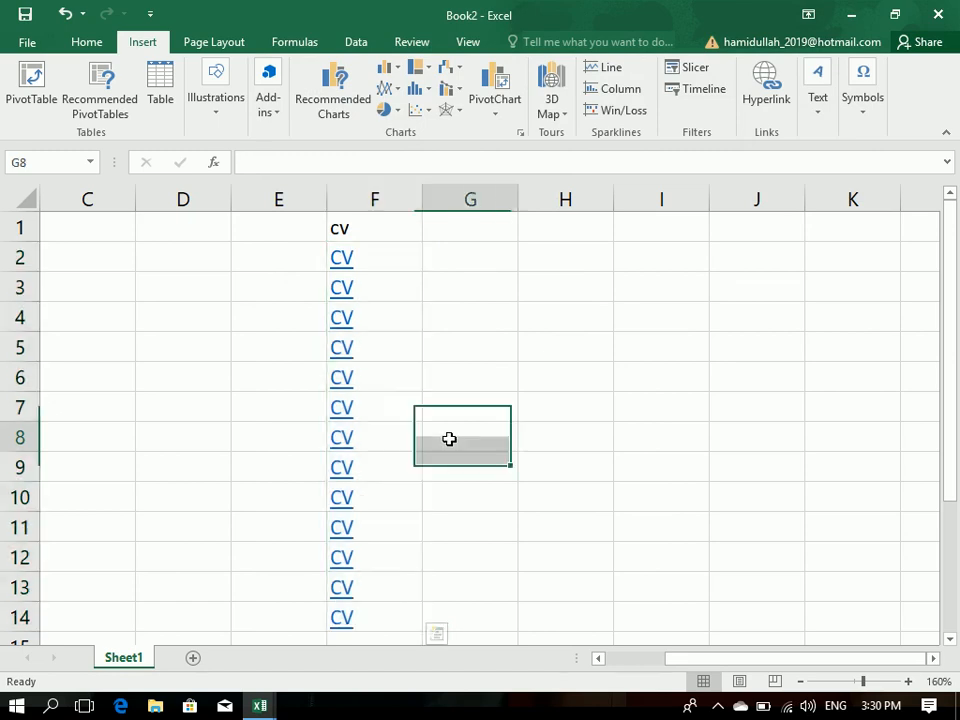
Step: Follow the CV hyperlink in F2 to view the linked text file, and close the file
{"action": "left_click", "coordinate": [354, 258]}
{"action": "left_click", "coordinate": [530, 437]}
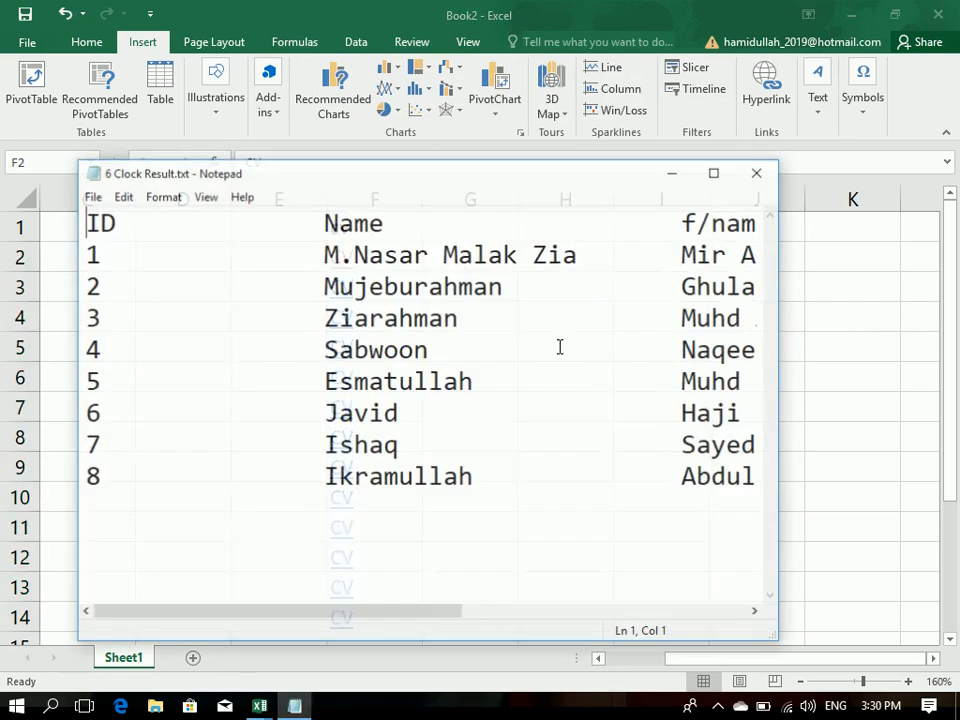
{"action": "left_click", "coordinate": [757, 175]}
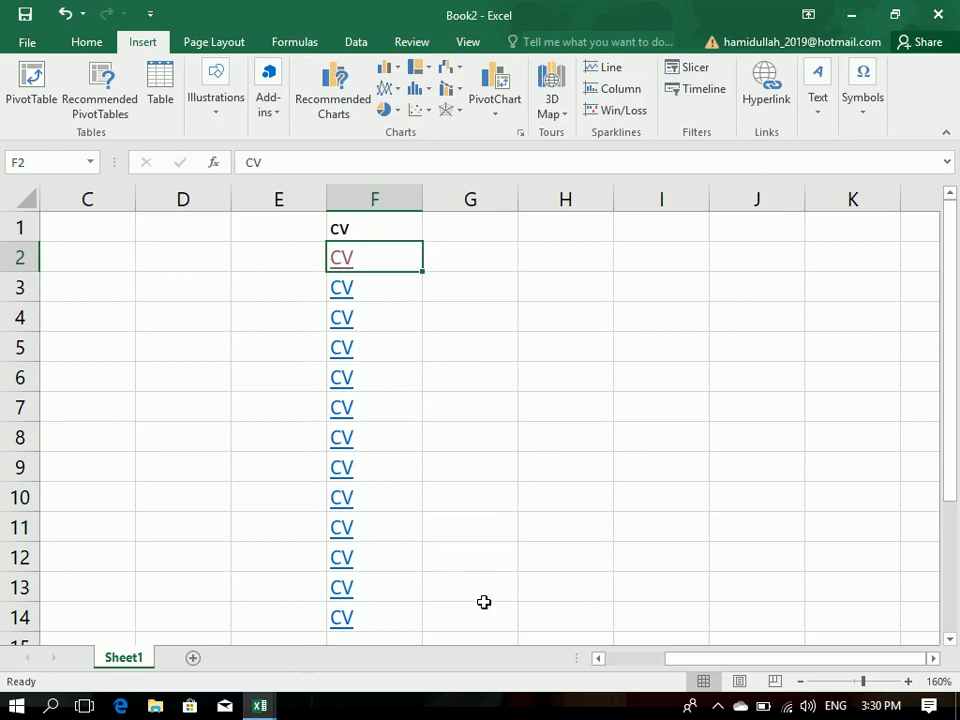
Step: Clear the hyperlinks only from the CV entries in F2:F14, keeping their formatting
{"action": "left_click_drag", "start_coordinate": [393, 620], "coordinate": [409, 246]}
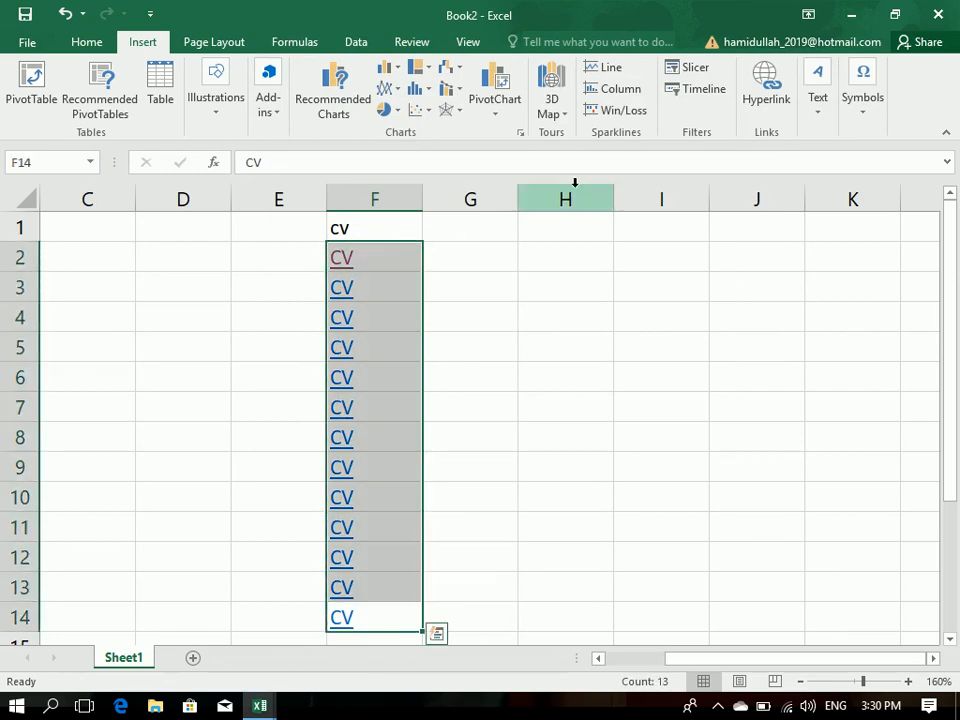
{"action": "left_click", "coordinate": [90, 40]}
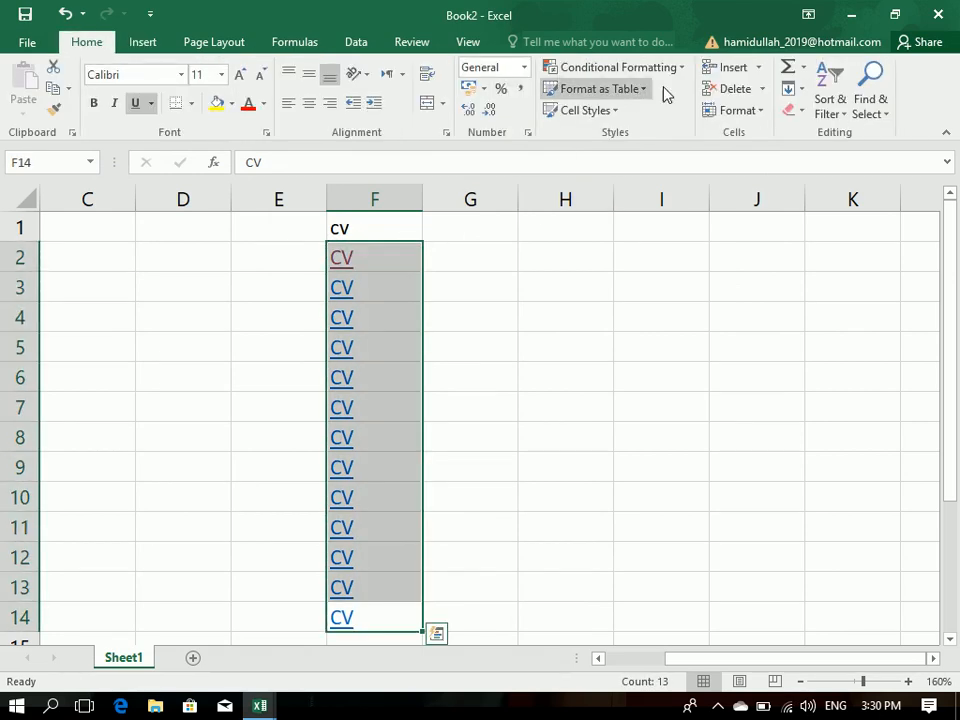
{"action": "left_click", "coordinate": [793, 110]}
{"action": "left_click", "coordinate": [848, 223]}
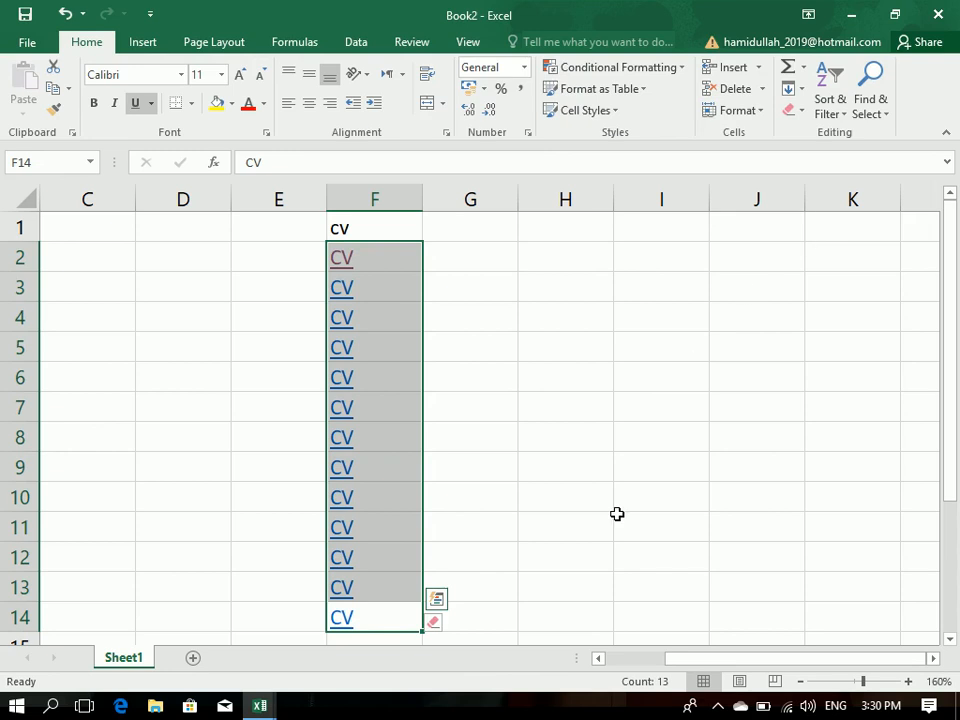
{"action": "left_click", "coordinate": [435, 623]}
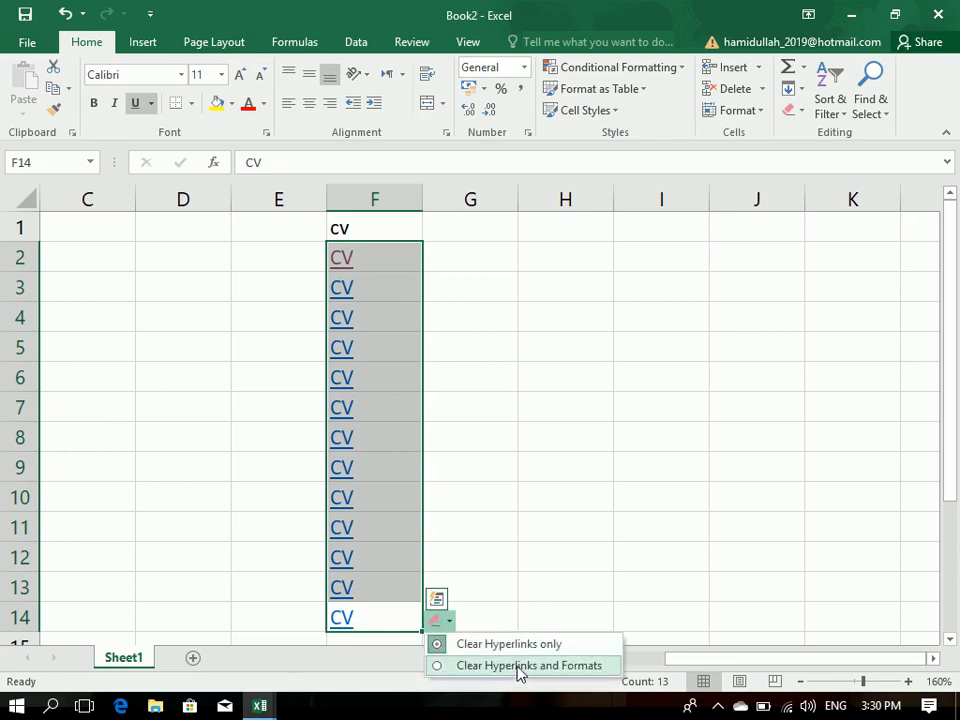
{"action": "left_click", "coordinate": [560, 645]}
Step: Switch the clearing of F2:F14 to Clear Hyperlinks and Formats, and undo it
{"action": "left_click", "coordinate": [441, 623]}
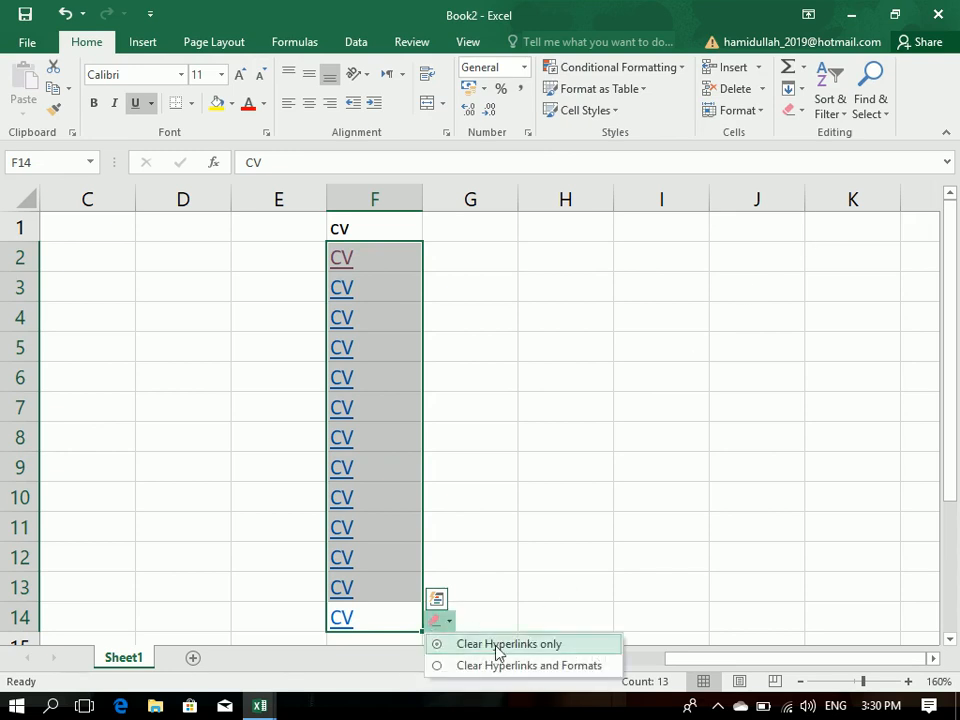
{"action": "left_click", "coordinate": [520, 666]}
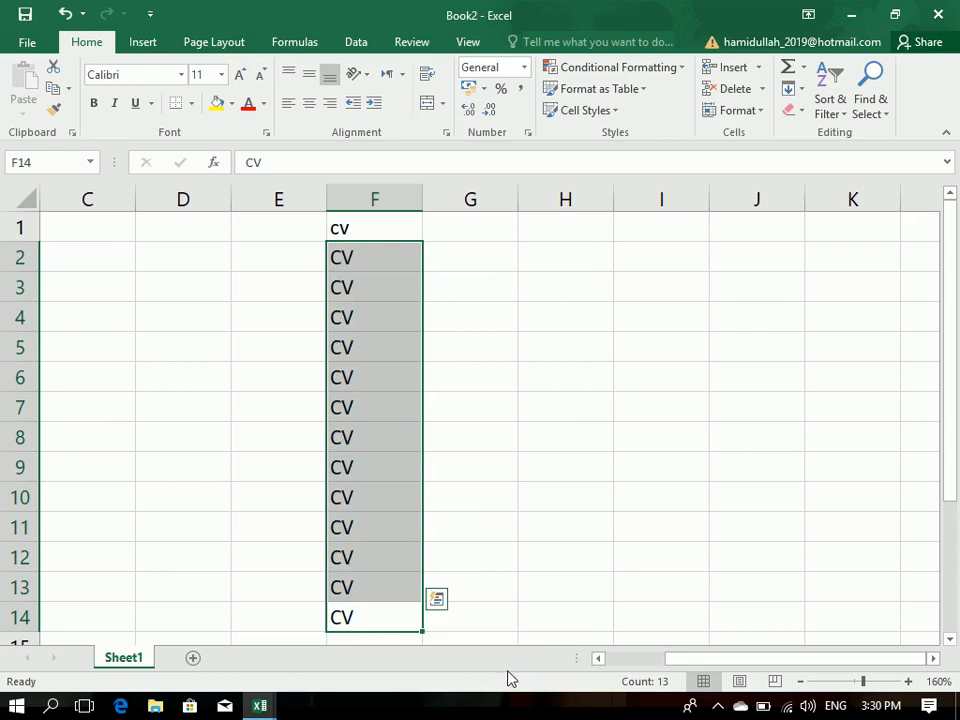
{"action": "key", "text": "ctrl+z"}
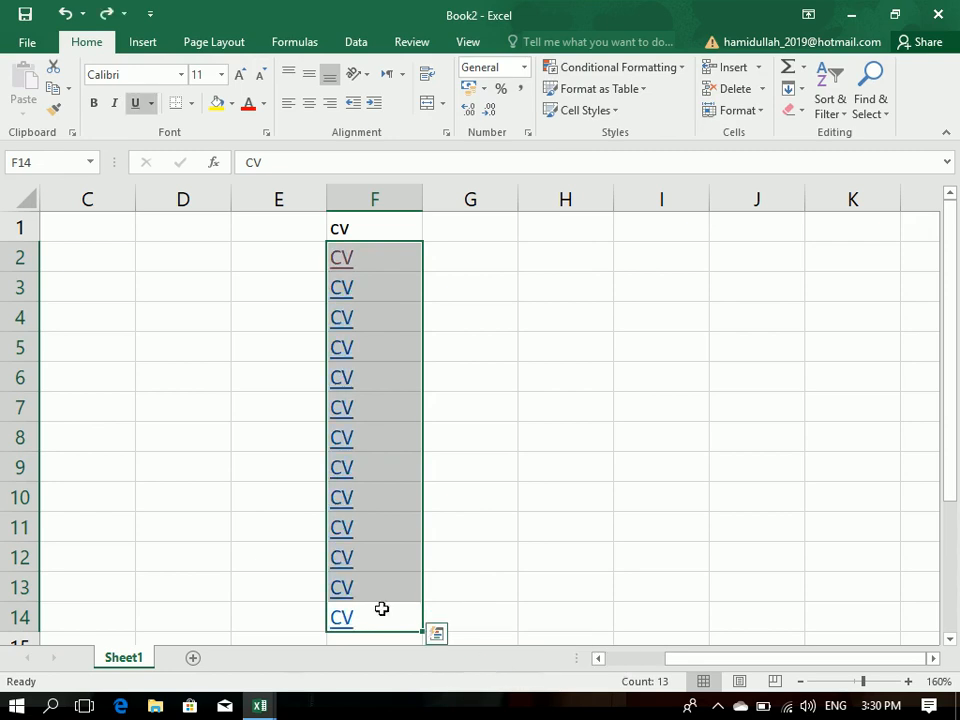
Step: Clear the hyperlinks from F2:F14 once more with the Clear Hyperlinks only option
{"action": "left_click", "coordinate": [438, 642]}
{"action": "left_click", "coordinate": [373, 632]}
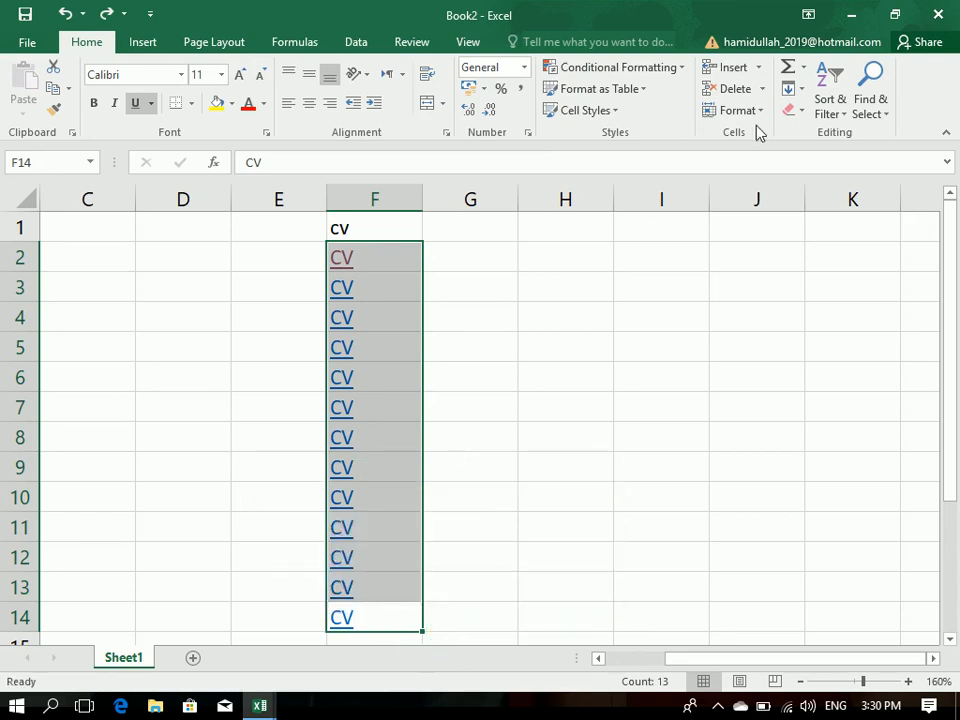
{"action": "left_click", "coordinate": [795, 112]}
{"action": "left_click", "coordinate": [829, 225]}
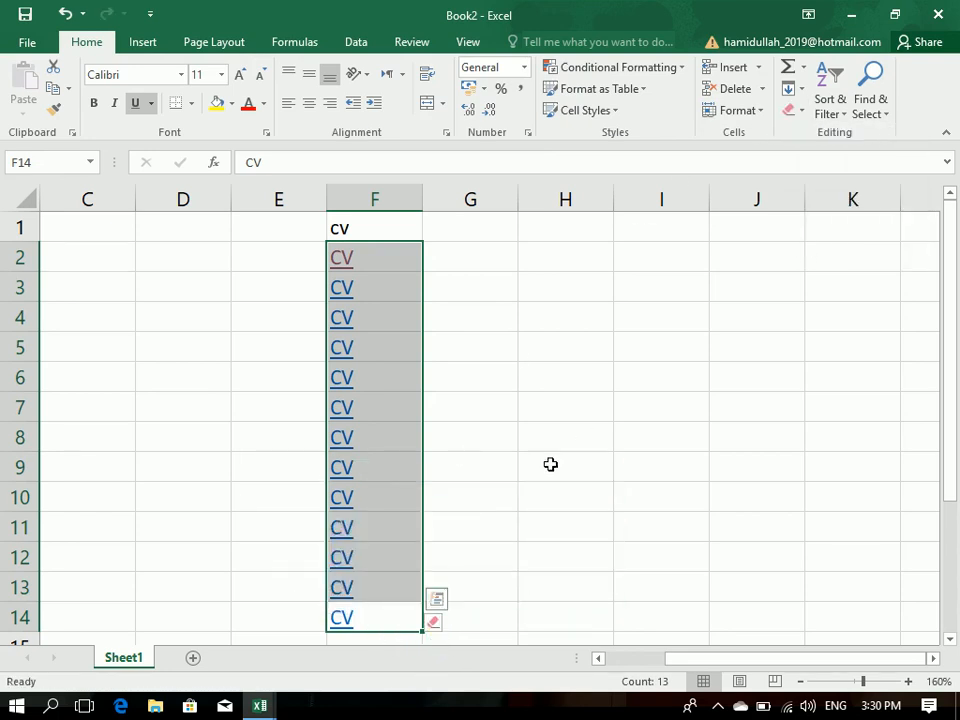
{"action": "left_click", "coordinate": [443, 625]}
{"action": "left_click", "coordinate": [481, 639]}
Step: Check whether the CV text in cell F14 still opens the linked file
{"action": "left_click", "coordinate": [342, 620]}
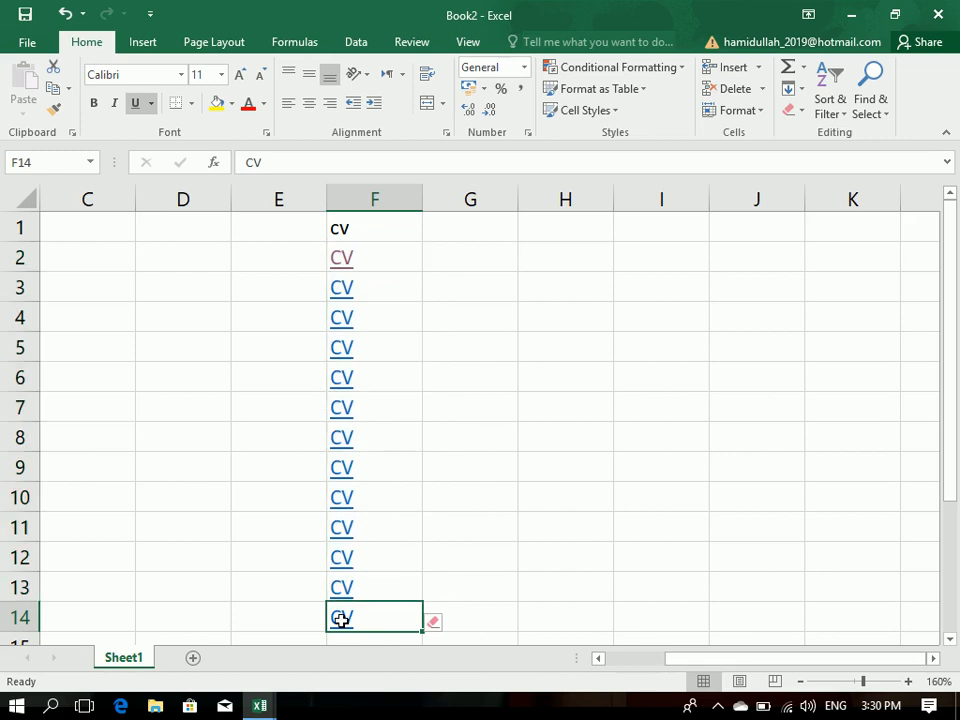
{"action": "double_click", "coordinate": [342, 620]}
{"action": "double_click", "coordinate": [345, 620]}
{"action": "left_click", "coordinate": [452, 589]}
{"action": "left_click", "coordinate": [391, 620]}
Step: Remove both the hyperlinks and their formats from F2:F14 and undo the removal
{"action": "left_click_drag", "start_coordinate": [365, 615], "coordinate": [371, 259]}
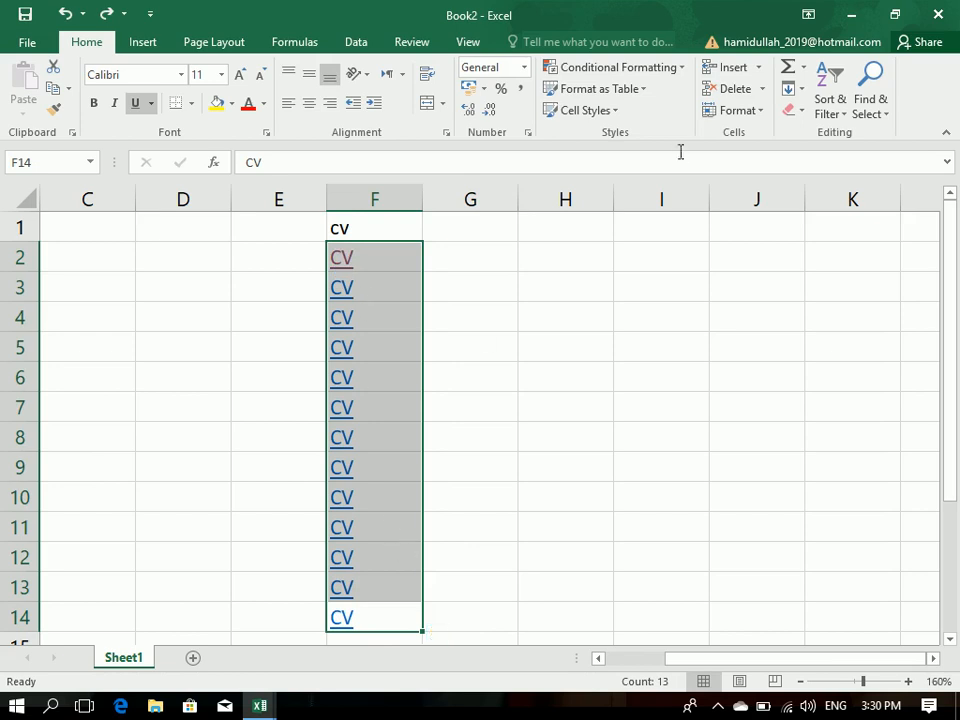
{"action": "left_click", "coordinate": [790, 110]}
{"action": "left_click", "coordinate": [826, 224]}
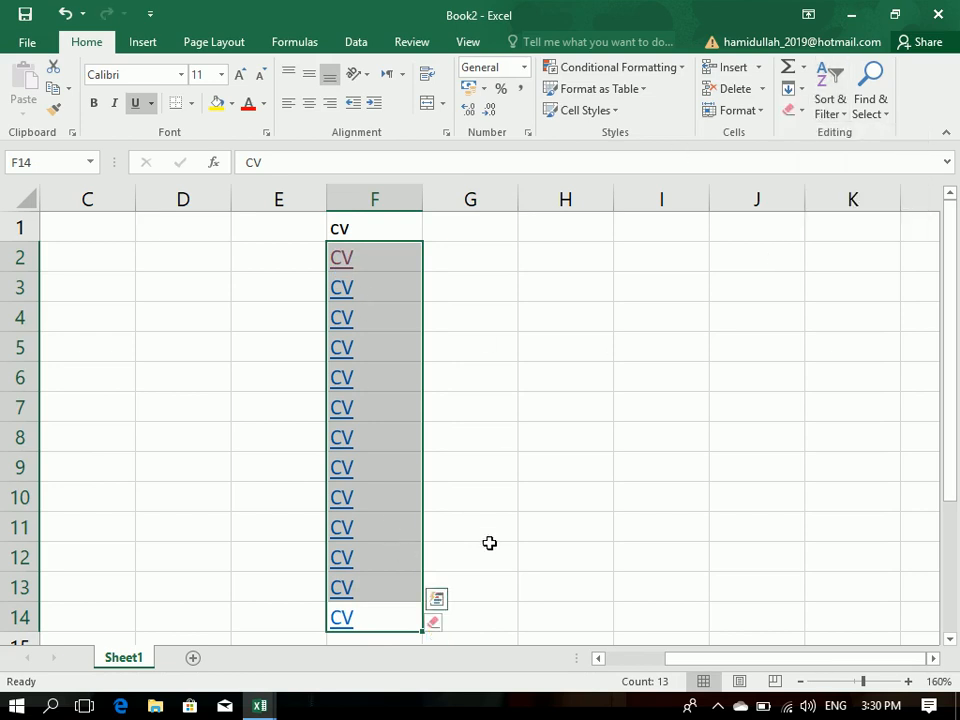
{"action": "left_click", "coordinate": [436, 630]}
{"action": "left_click", "coordinate": [456, 666]}
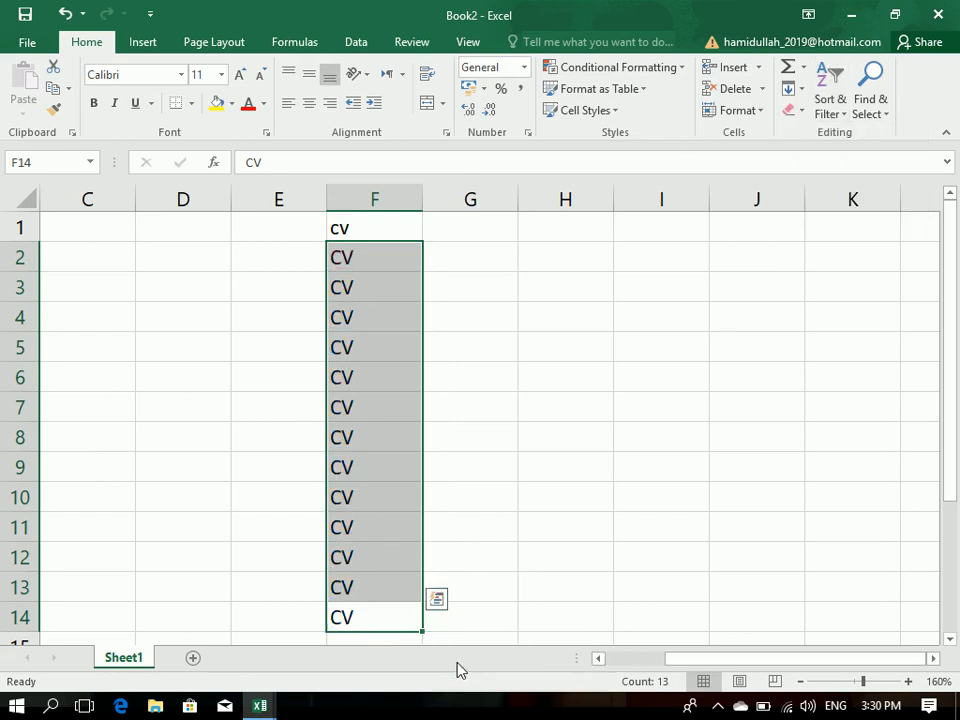
{"action": "key", "text": "ctrl+z"}
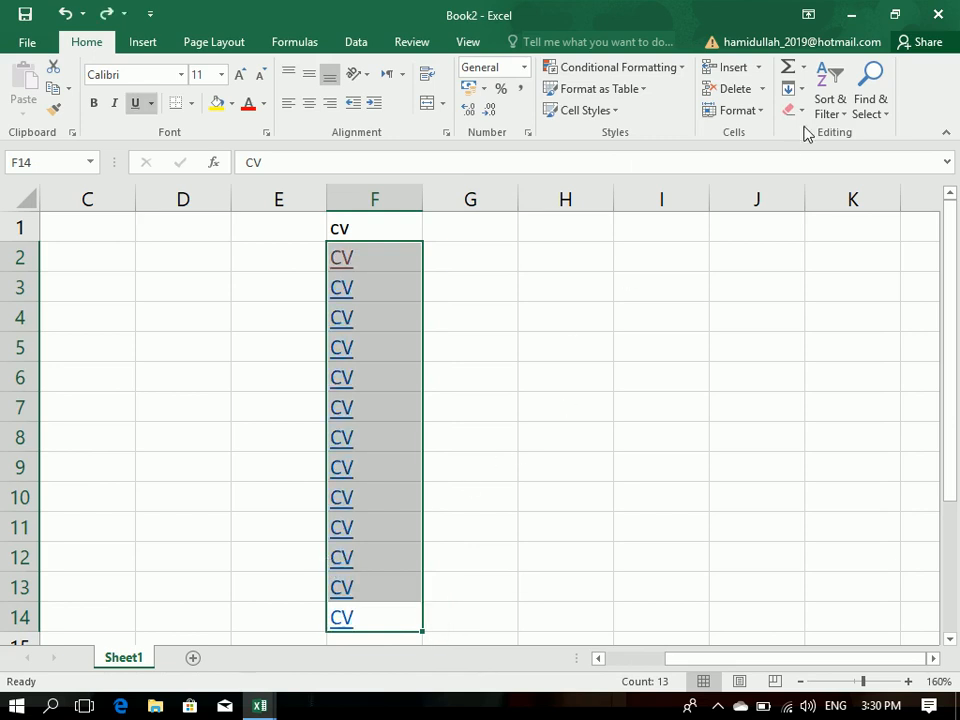
Step: Remove the hyperlinks together with their formats from F2:F14 using Remove Hyperlinks
{"action": "left_click", "coordinate": [790, 110]}
{"action": "left_click", "coordinate": [828, 248]}
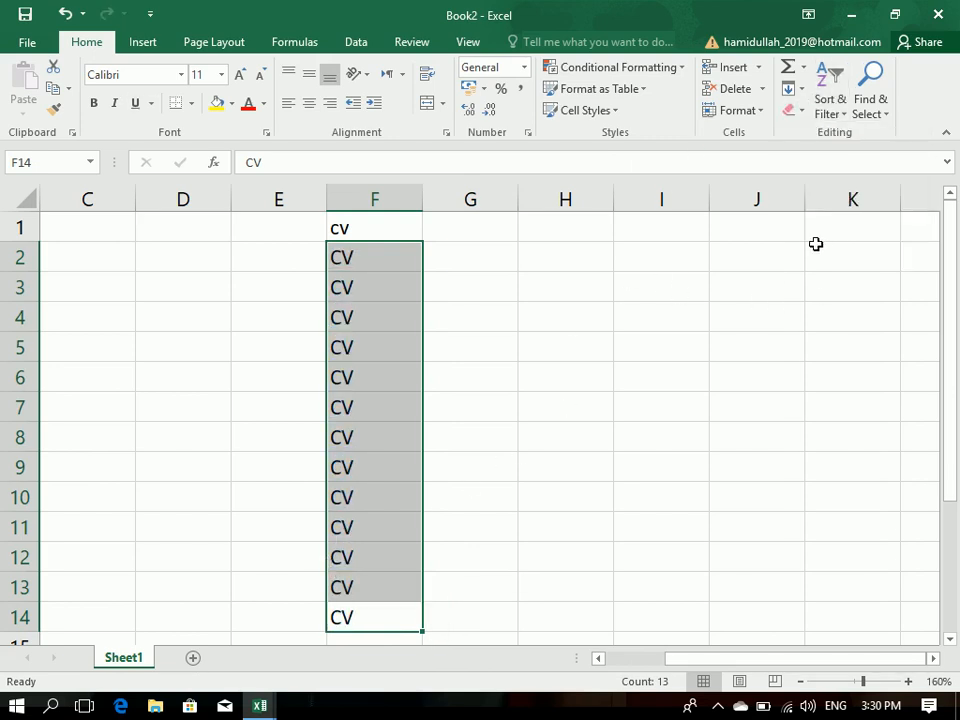
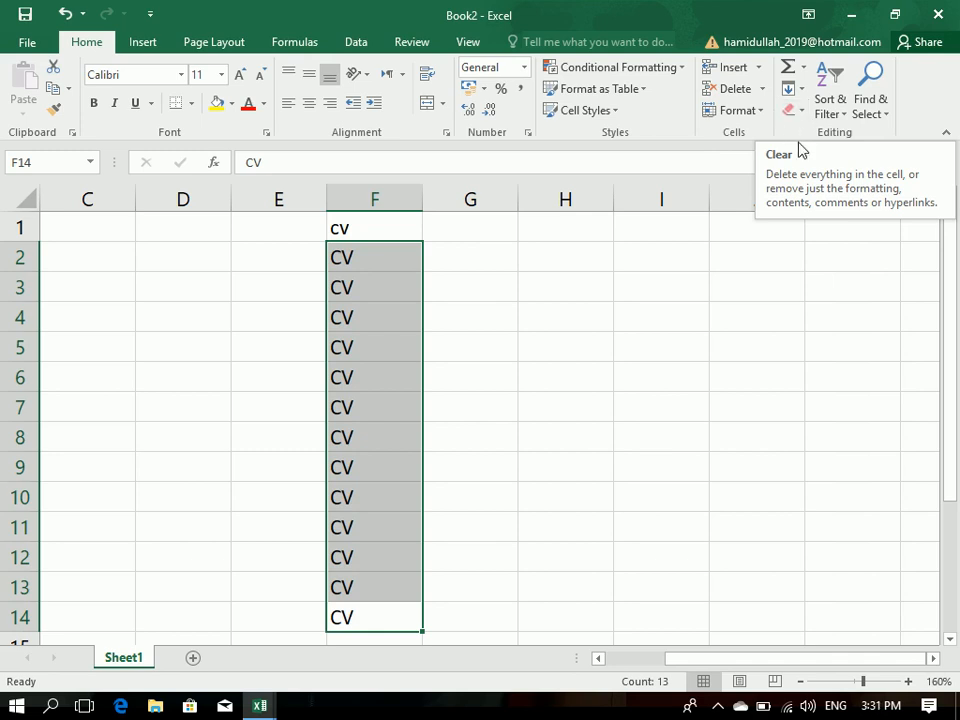
{"action": "left_click", "coordinate": [832, 110]}
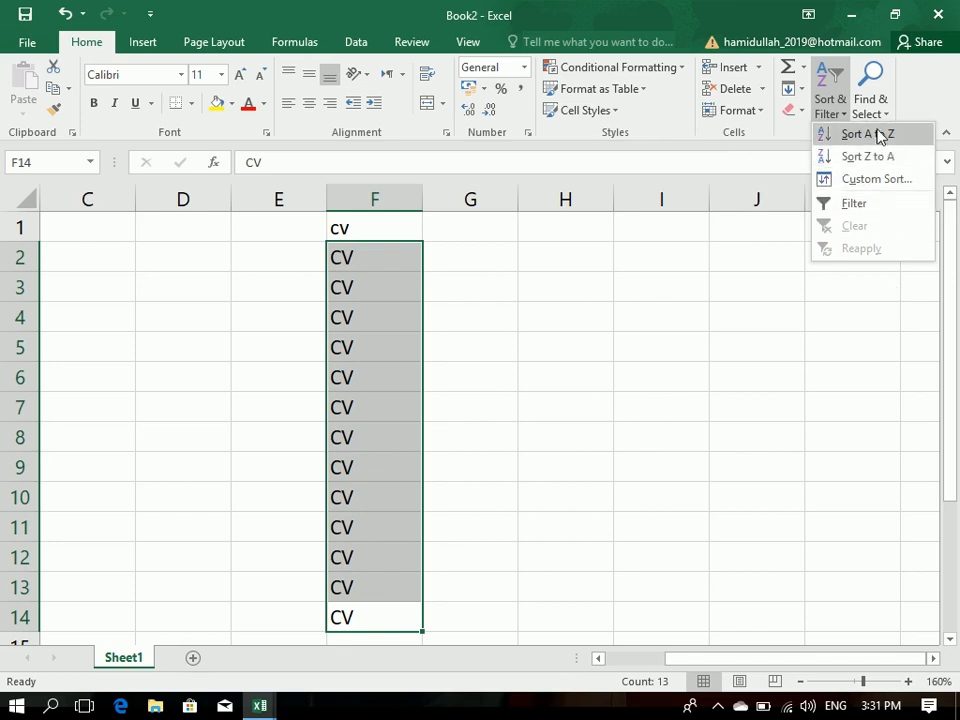
{"action": "left_click", "coordinate": [703, 252]}
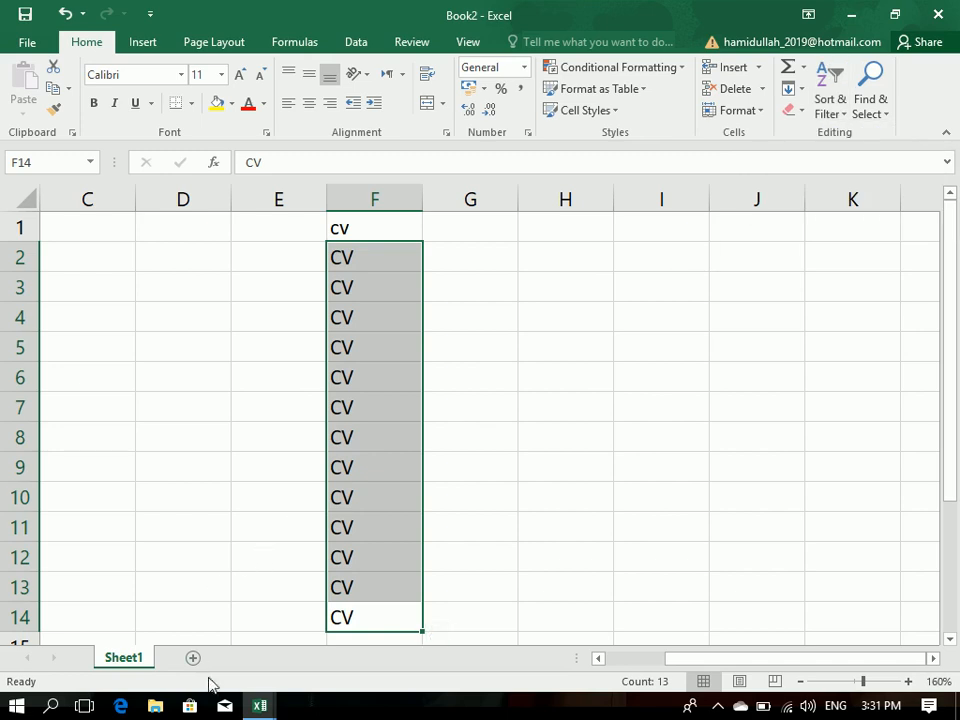
Step: Switch to the Book1 workbook and enter first names in the Name column cells B2:B4
{"action": "left_click", "coordinate": [259, 706]}
{"action": "left_click", "coordinate": [215, 588]}
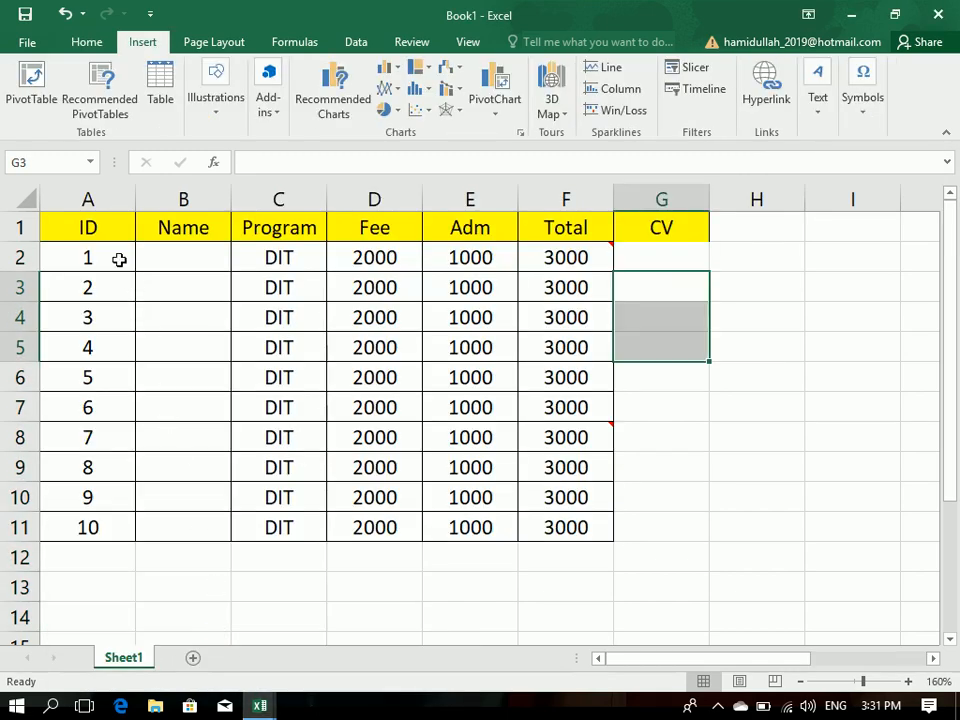
{"action": "left_click", "coordinate": [181, 267]}
{"action": "type", "text": "aHMAD"}
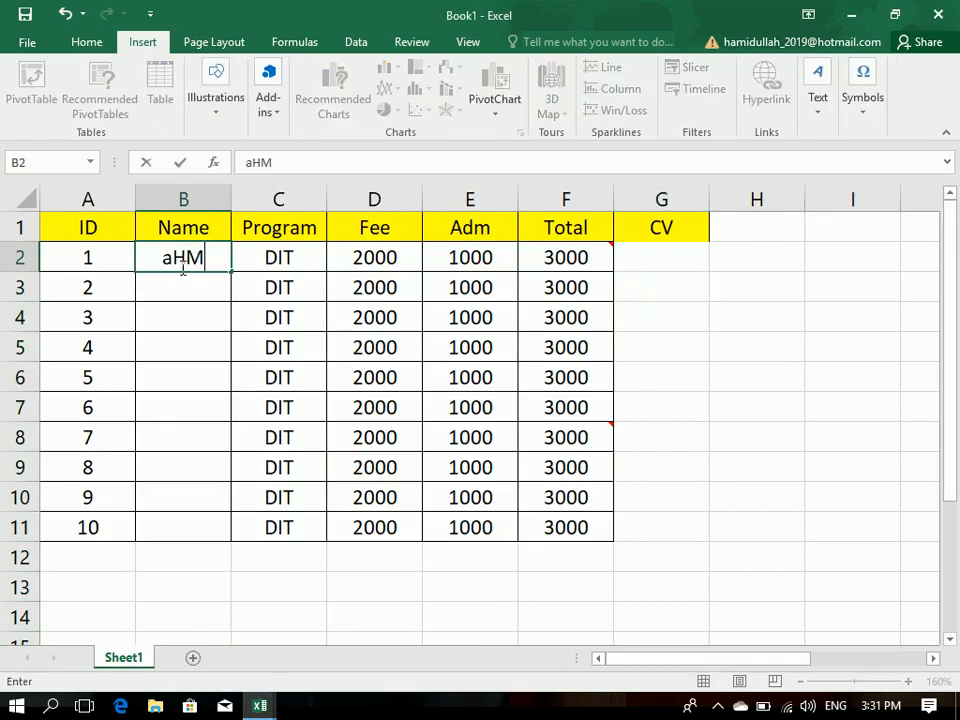
{"action": "key", "text": "Return"}
{"action": "type", "text": "Kamal"}
{"action": "key", "text": "Return"}
{"action": "type", "text": "Noor"}
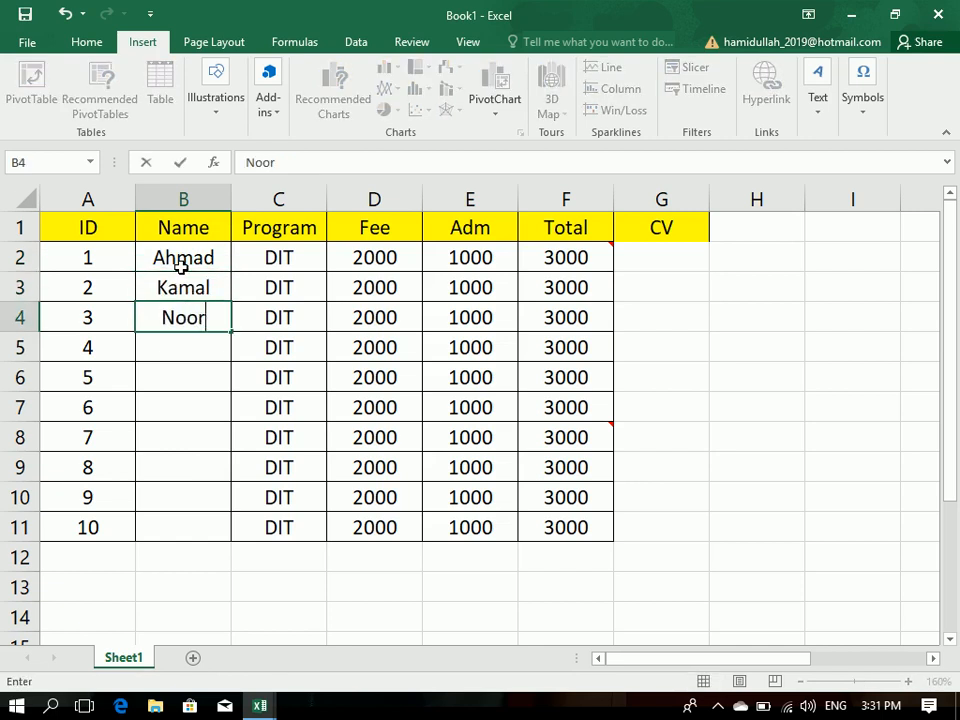
{"action": "key", "text": "Return"}
Step: Continue the Name column by entering four more first names in B5:B8
{"action": "type", "text": "Sajad"}
{"action": "key", "text": "Return"}
{"action": "type", "text": "AMin"}
{"action": "key", "text": "Return"}
{"action": "type", "text": "Zahid"}
{"action": "key", "text": "Return"}
{"action": "type", "text": "Zaahoor"}
{"action": "key", "text": "BackSpace"}
{"action": "key", "text": "BackSpace"}
{"action": "key", "text": "BackSpace"}
{"action": "key", "text": "BackSpace"}
{"action": "key", "text": "BackSpace"}
{"action": "type", "text": "hoor"}
{"action": "key", "text": "Return"}
Step: Complete the Name column with first names in B9:B11, correcting the misspelled ending of the B9 entry
{"action": "type", "text": "Zabo"}
{"action": "key", "text": "Return"}
{"action": "key", "text": "Up"}
{"action": "key", "text": "F2"}
{"action": "key", "text": "BackSpace"}
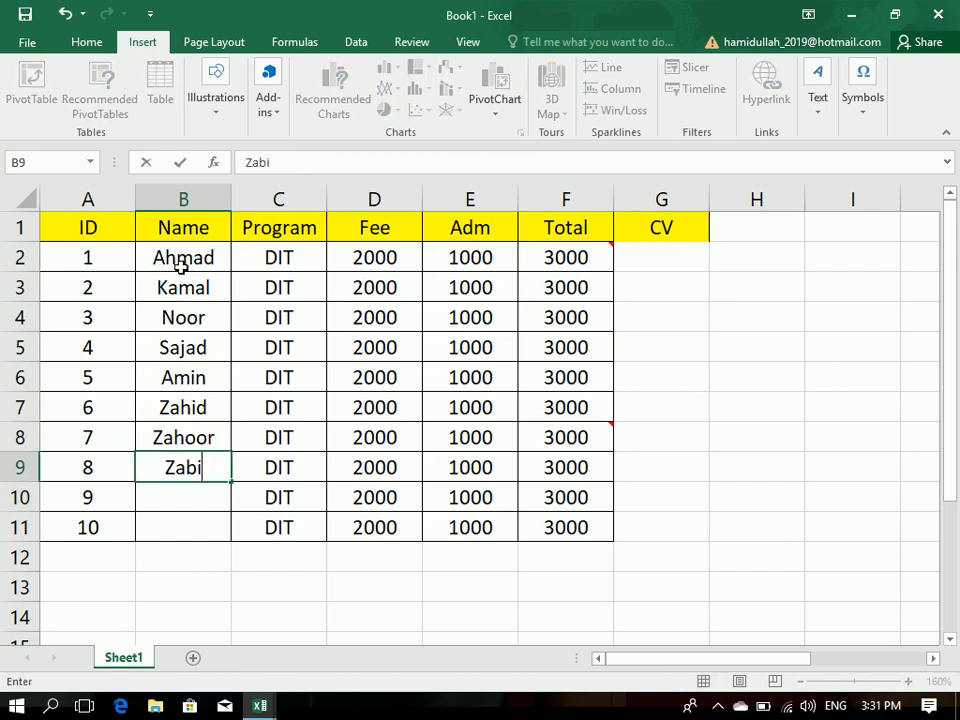
{"action": "type", "text": "i"}
{"action": "key", "text": "Return"}
{"action": "type", "text": "Zakir"}
{"action": "key", "text": "Return"}
{"action": "type", "text": "Za"}
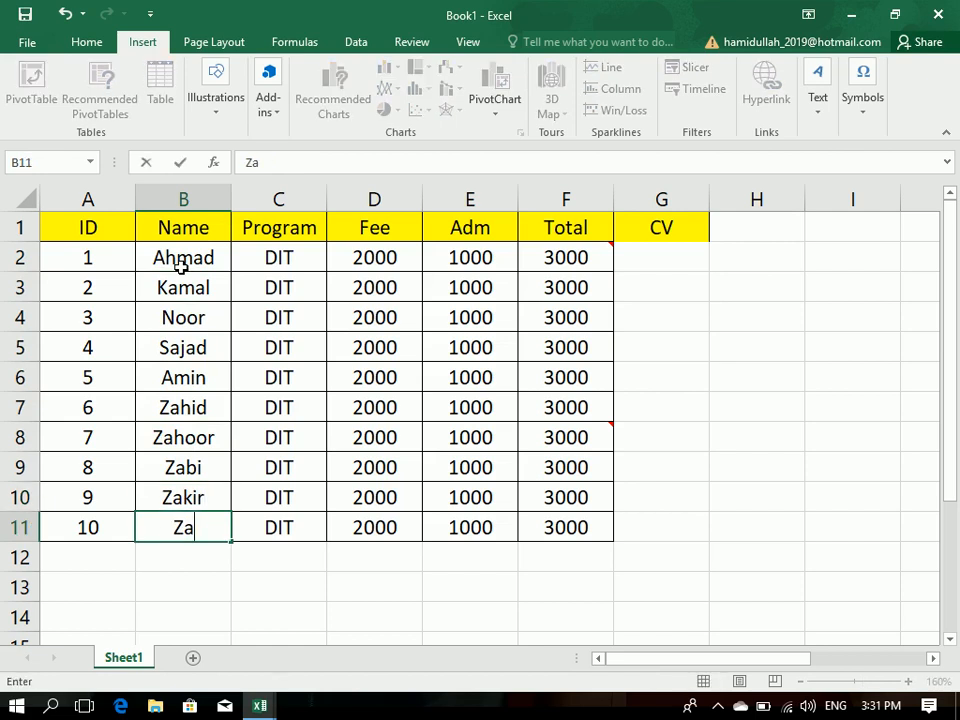
{"action": "type", "text": "ki"}
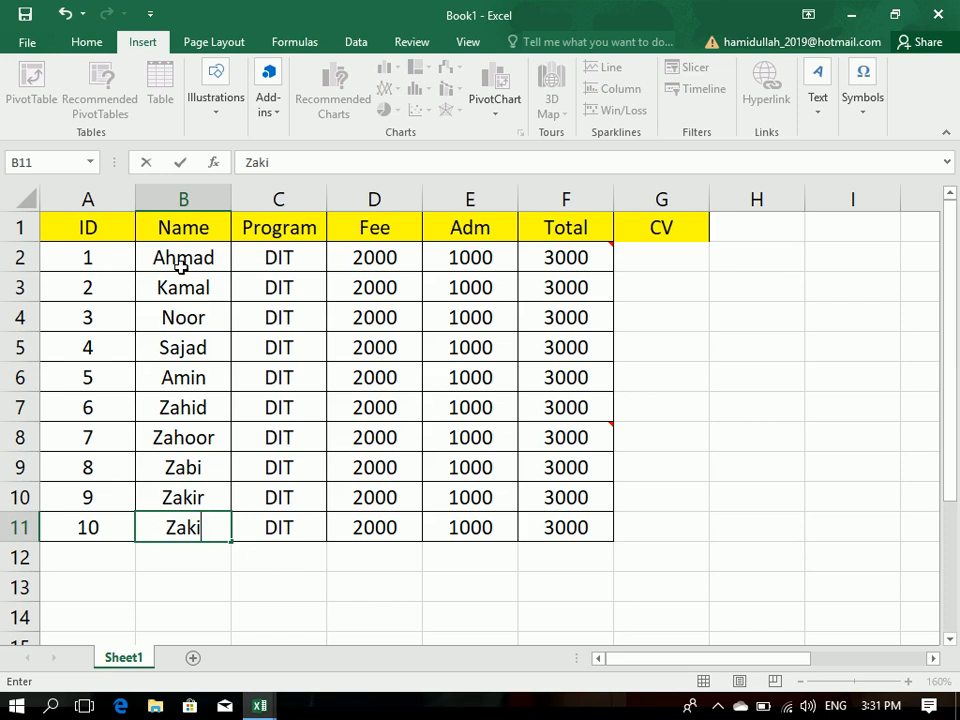
{"action": "key", "text": "Return"}
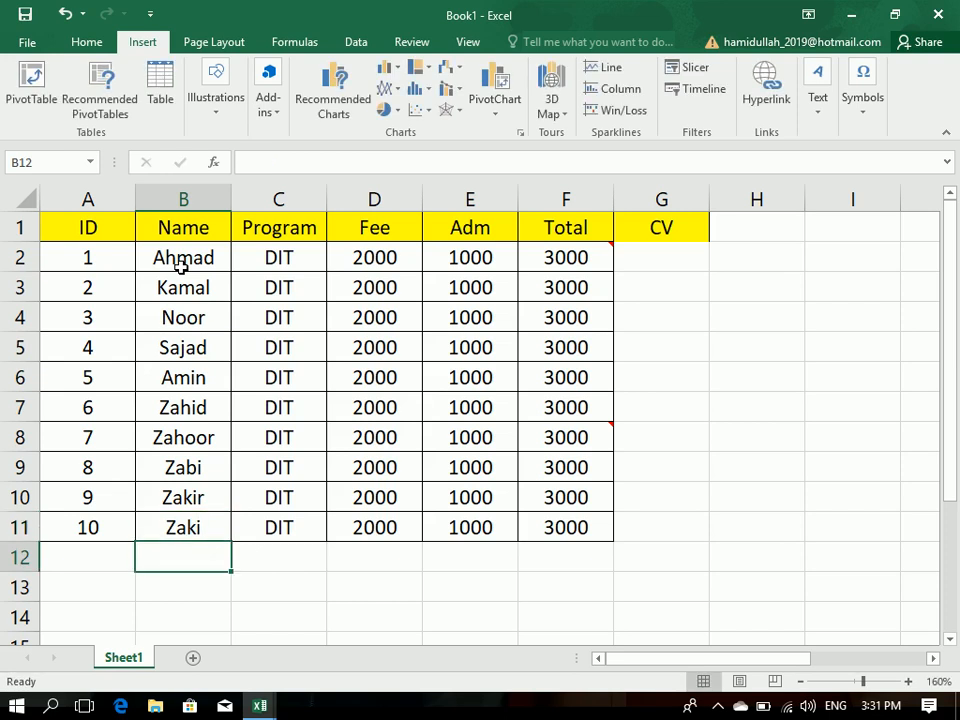
Step: Clear everything, including contents and formats, from the CV column G
{"action": "left_click", "coordinate": [681, 202]}
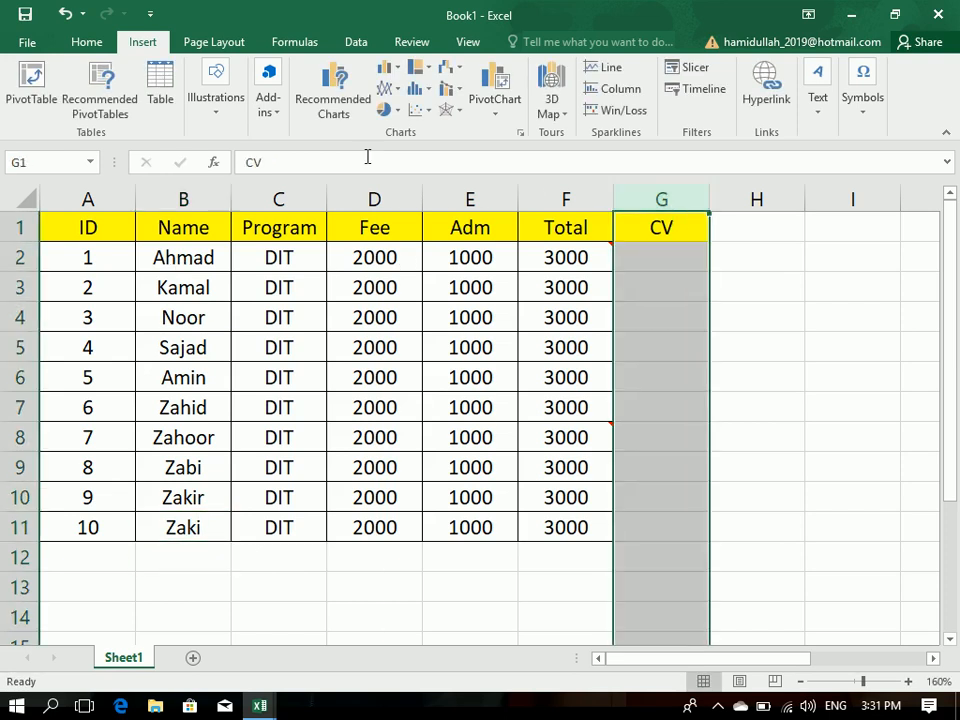
{"action": "left_click", "coordinate": [101, 47]}
{"action": "left_click", "coordinate": [796, 117]}
{"action": "left_click", "coordinate": [810, 135]}
Step: Try to sort A to Z with only the header cells B1:F1 selected, expanding the selection to the table
{"action": "left_click", "coordinate": [512, 312]}
{"action": "key", "text": "ctrl+a"}
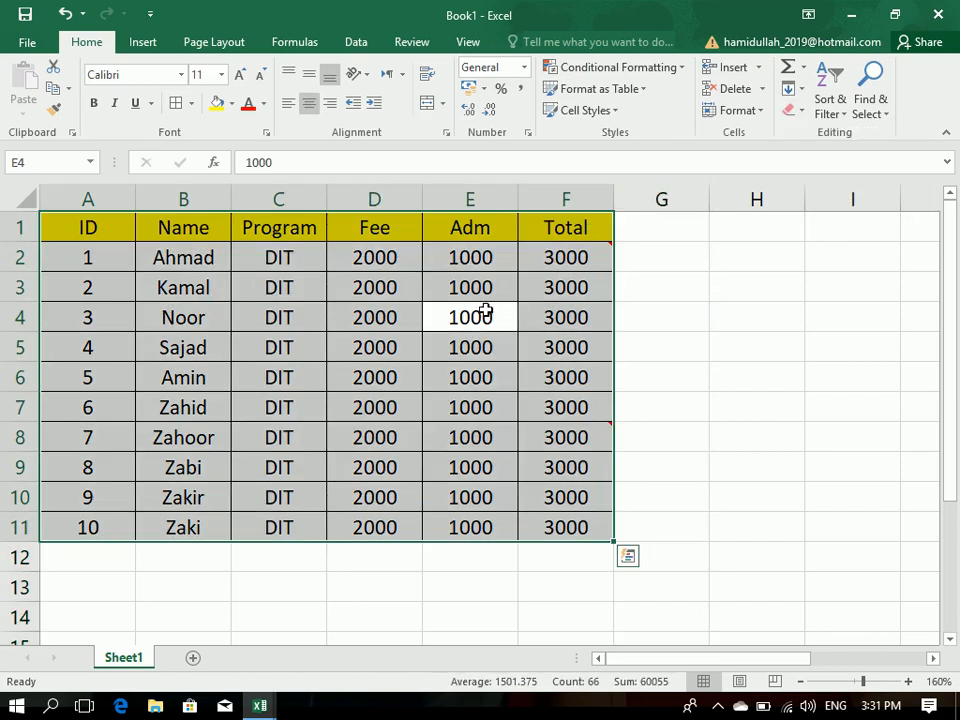
{"action": "left_click_drag", "start_coordinate": [88, 227], "coordinate": [222, 227]}
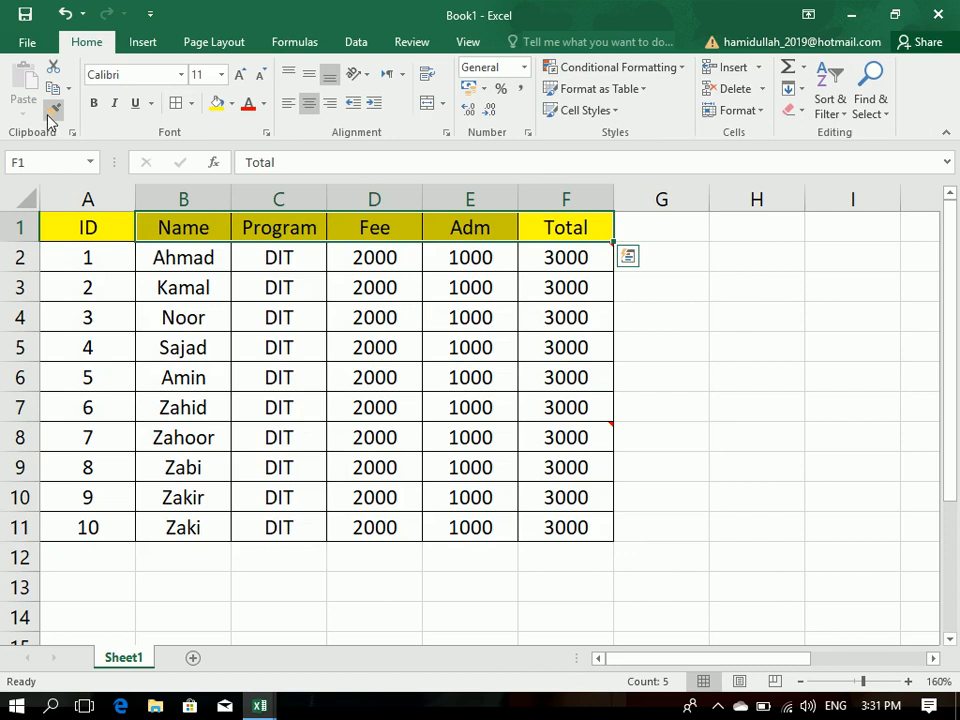
{"action": "left_click", "coordinate": [838, 112]}
{"action": "left_click", "coordinate": [866, 140]}
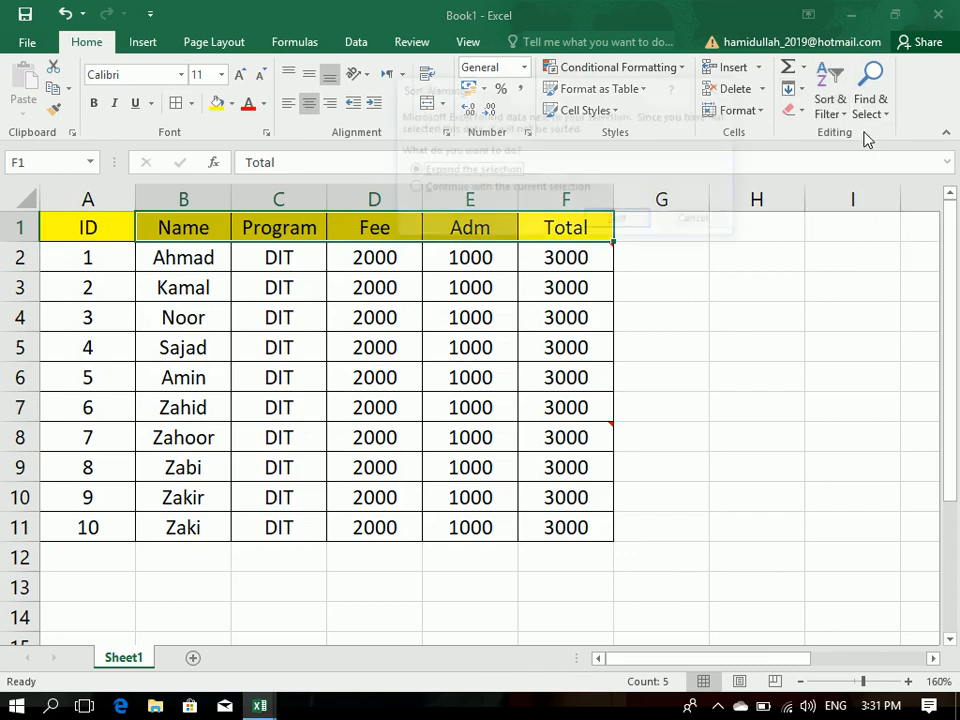
{"action": "left_click", "coordinate": [625, 224]}
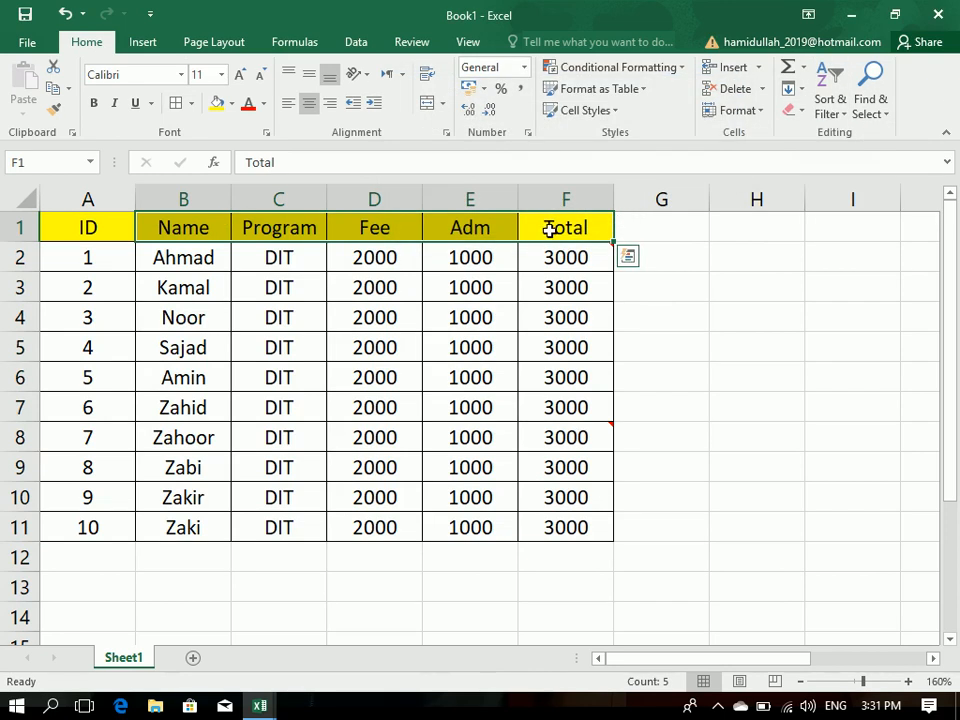
Step: Sort the range B1:F11 by name from Z to A and re-sort it from A to Z
{"action": "left_click", "coordinate": [194, 238]}
{"action": "left_click_drag", "start_coordinate": [193, 228], "coordinate": [570, 540]}
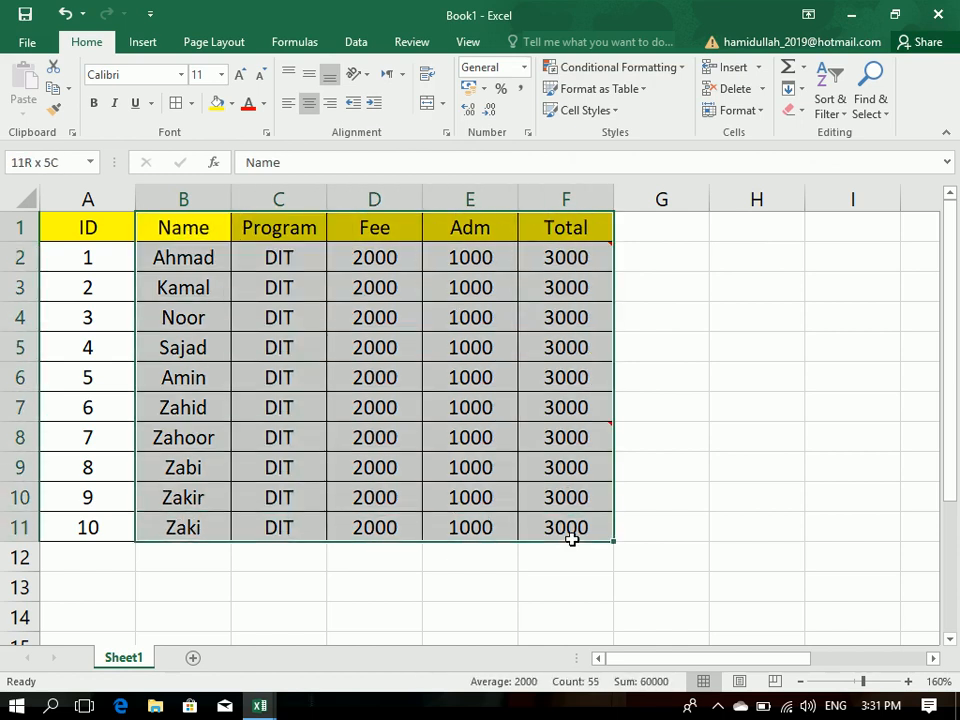
{"action": "left_click", "coordinate": [822, 110]}
{"action": "left_click", "coordinate": [849, 158]}
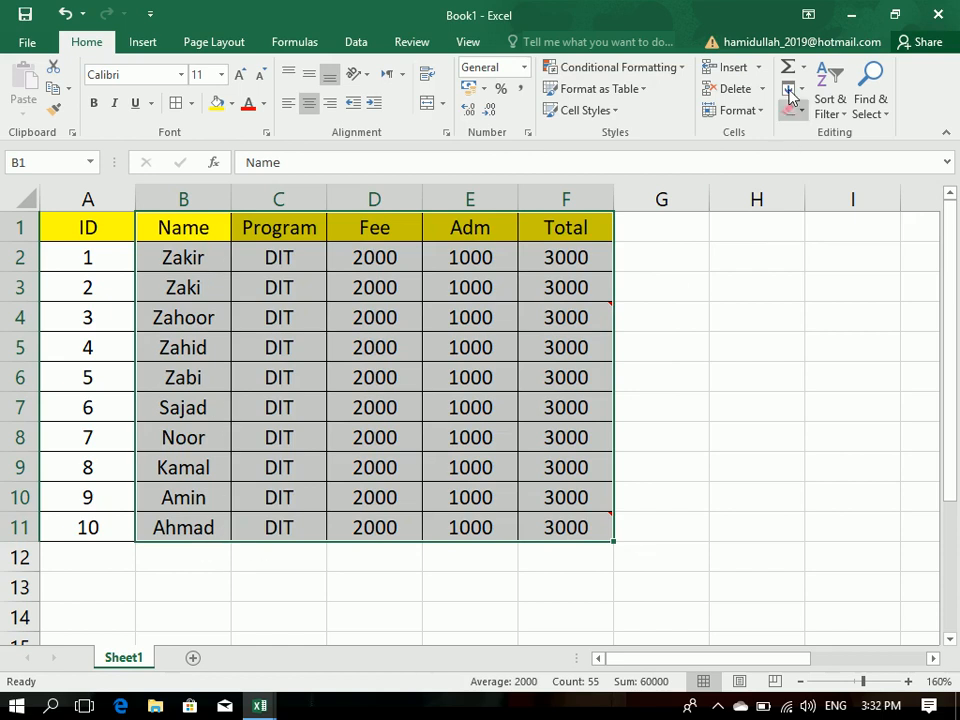
{"action": "left_click", "coordinate": [828, 106]}
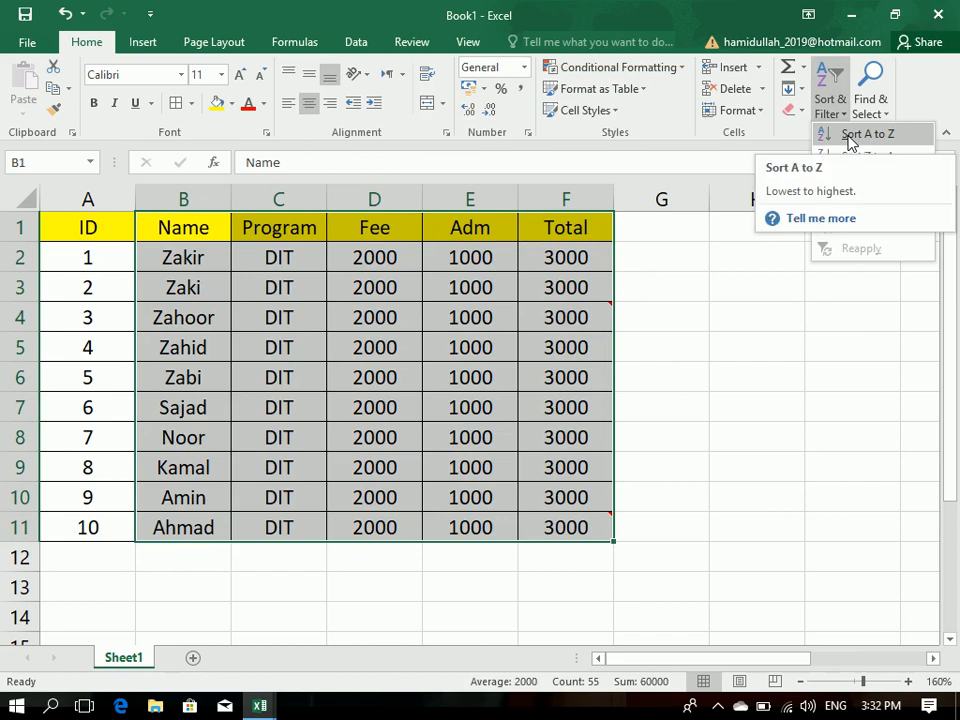
{"action": "left_click", "coordinate": [848, 135]}
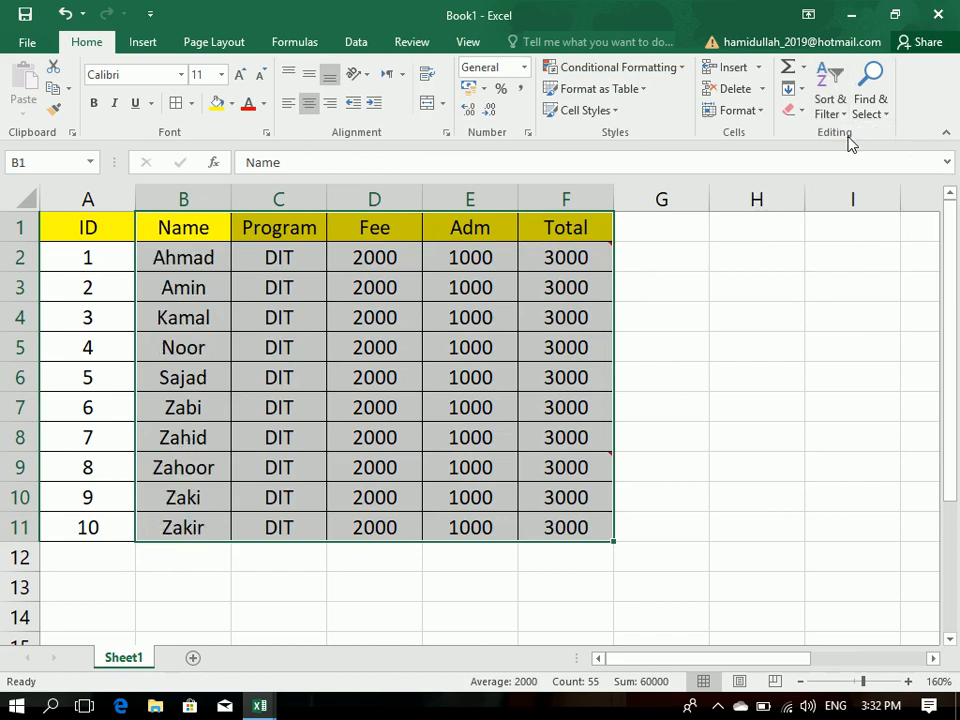
Step: Reverse the name order in B1:F11 to Z to A and return it to A to Z
{"action": "left_click", "coordinate": [829, 106]}
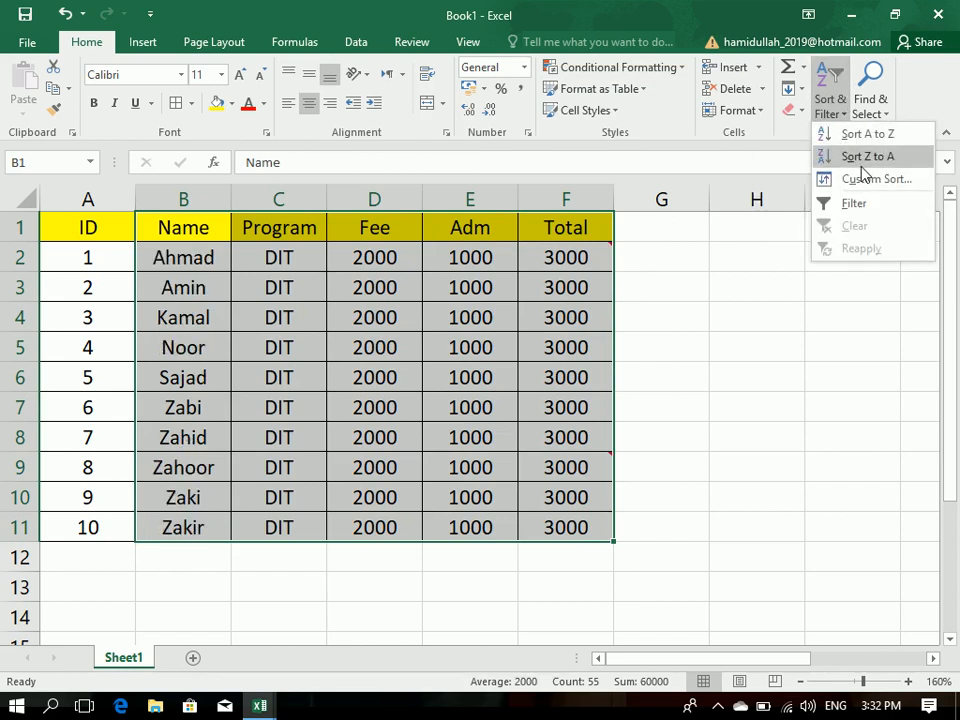
{"action": "left_click", "coordinate": [862, 154]}
{"action": "left_click", "coordinate": [826, 108]}
{"action": "left_click", "coordinate": [846, 135]}
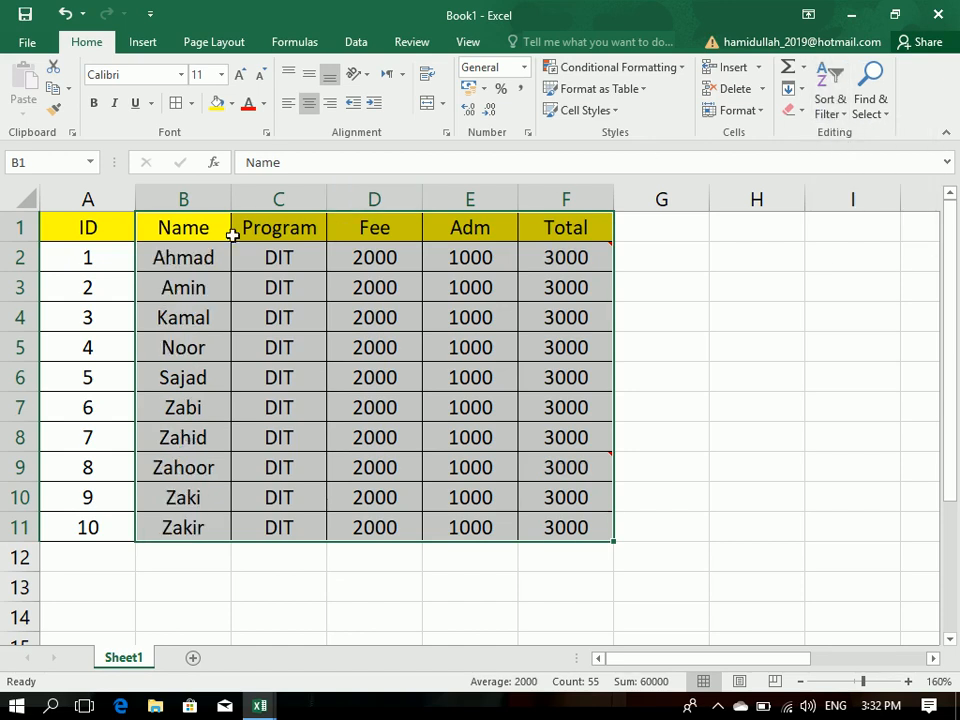
Step: Set the font colour of the names in B2:B6 to red and those in B7:B11 to light blue
{"action": "left_click_drag", "start_coordinate": [214, 257], "coordinate": [199, 523]}
{"action": "left_click", "coordinate": [246, 103]}
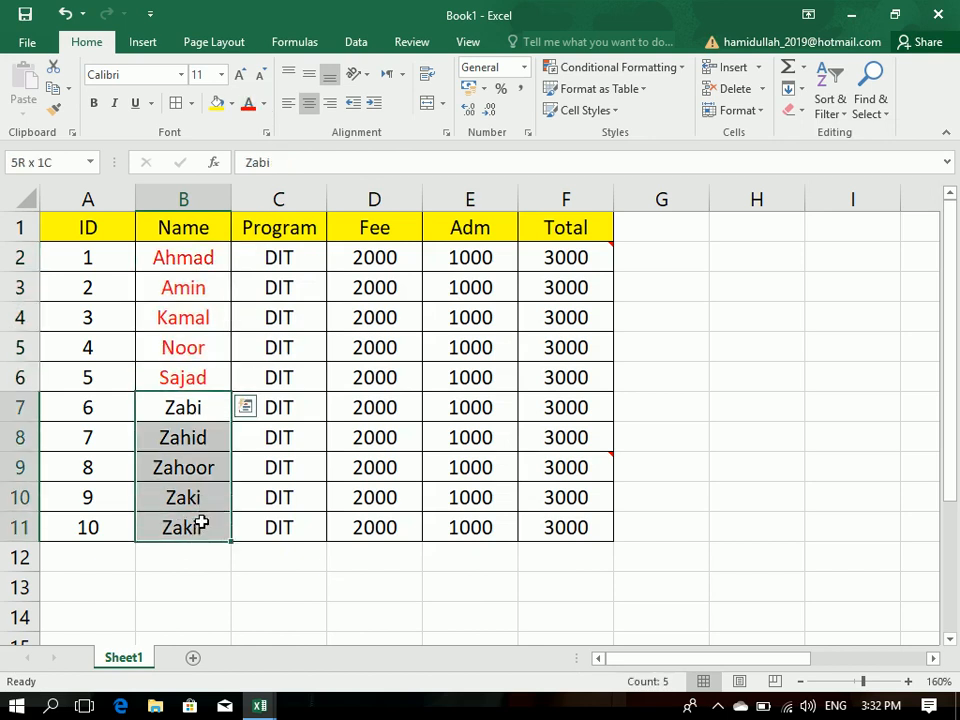
{"action": "left_click", "coordinate": [263, 103]}
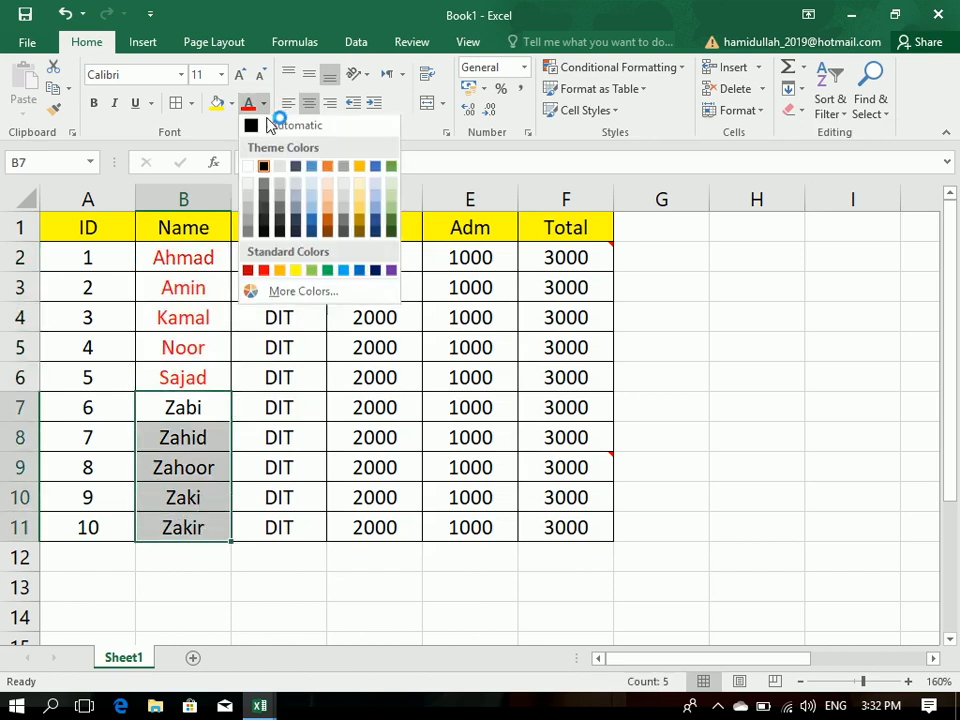
{"action": "left_click", "coordinate": [343, 272]}
Step: Sort the colour-coded range B1:F11 from A to Z, from Z to A, and back to A to Z
{"action": "left_click_drag", "start_coordinate": [163, 227], "coordinate": [560, 522]}
{"action": "left_click", "coordinate": [821, 88]}
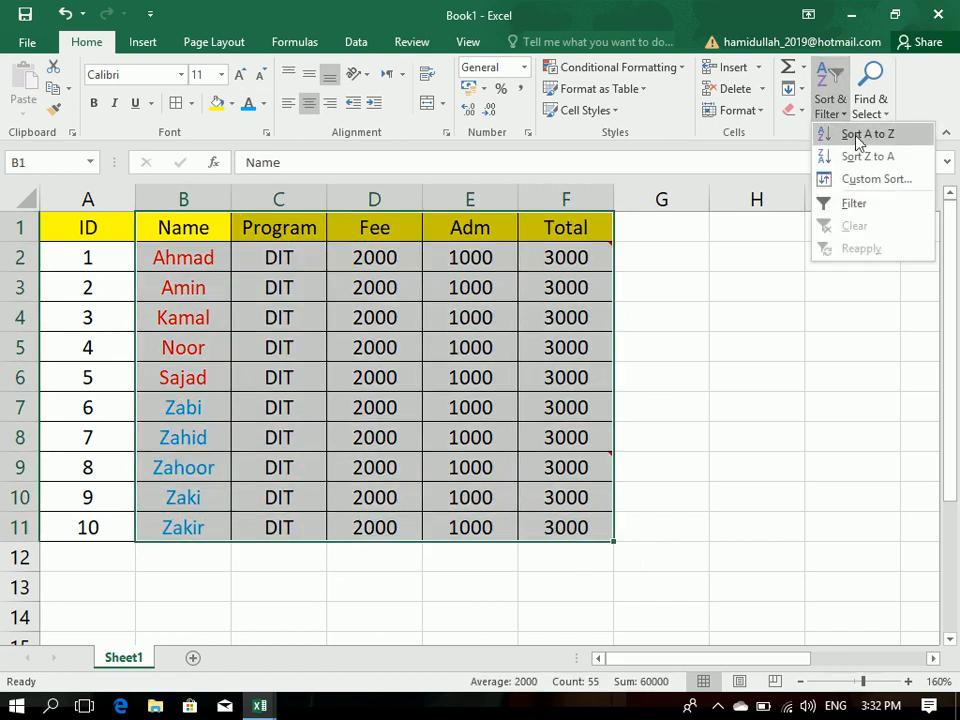
{"action": "left_click", "coordinate": [860, 141]}
{"action": "left_click", "coordinate": [836, 117]}
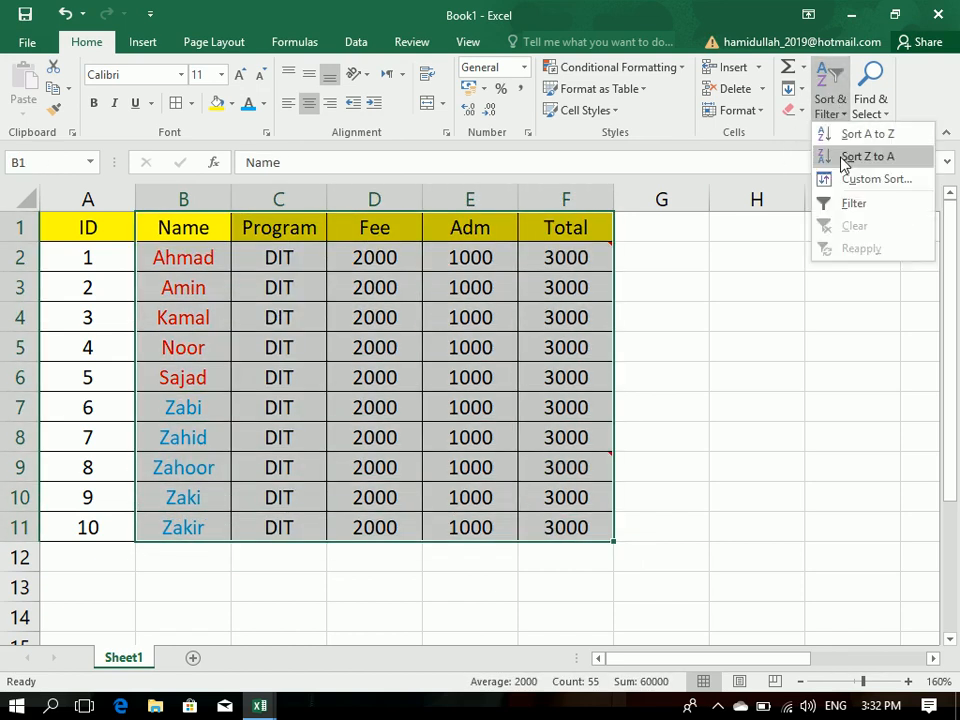
{"action": "left_click", "coordinate": [843, 157]}
{"action": "left_click", "coordinate": [836, 117]}
{"action": "left_click", "coordinate": [840, 140]}
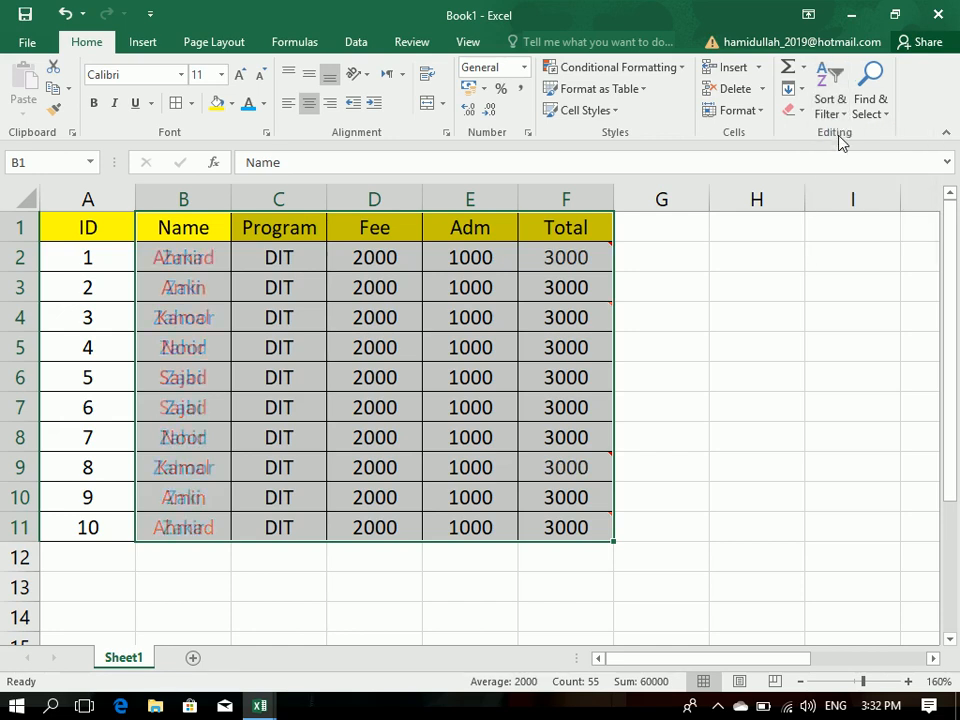
Step: Custom-sort B1:F11 by the Name column's font colour, placing the light blue names above the red ones
{"action": "left_click", "coordinate": [827, 100]}
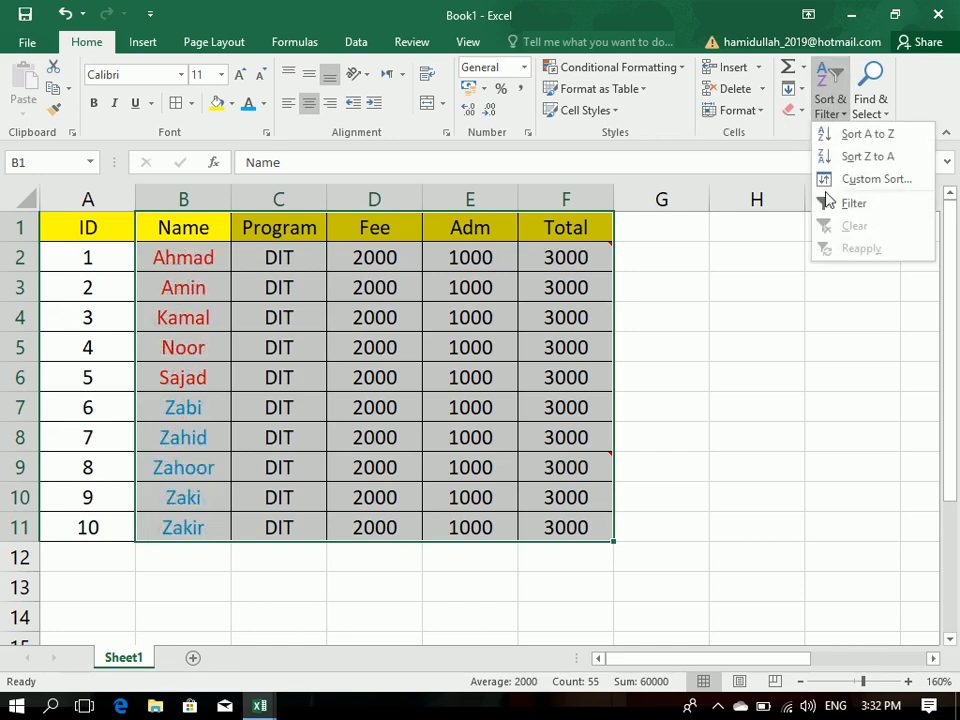
{"action": "left_click", "coordinate": [846, 178]}
{"action": "left_click", "coordinate": [546, 136]}
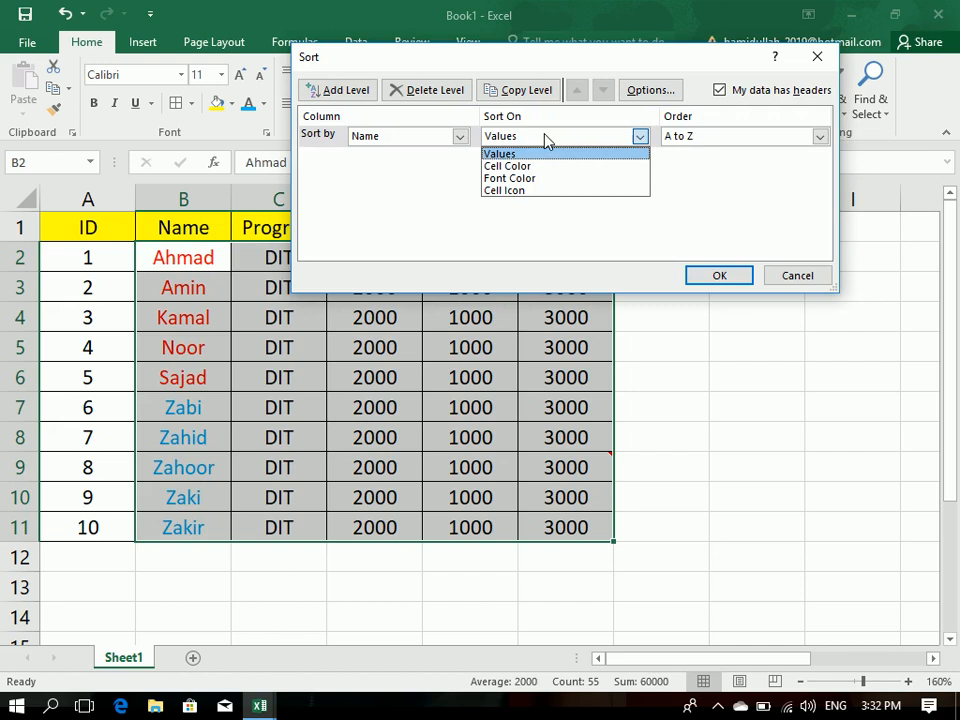
{"action": "left_click", "coordinate": [536, 178]}
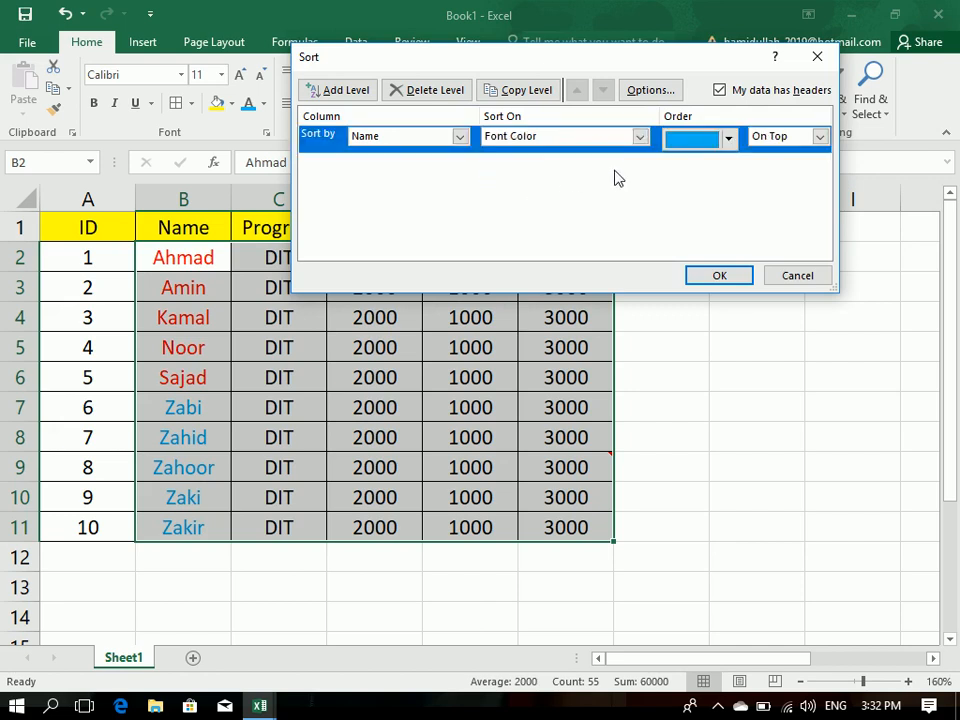
{"action": "left_click", "coordinate": [729, 138]}
{"action": "left_click", "coordinate": [701, 165]}
{"action": "left_click", "coordinate": [781, 147]}
{"action": "left_click", "coordinate": [776, 167]}
{"action": "left_click", "coordinate": [745, 275]}
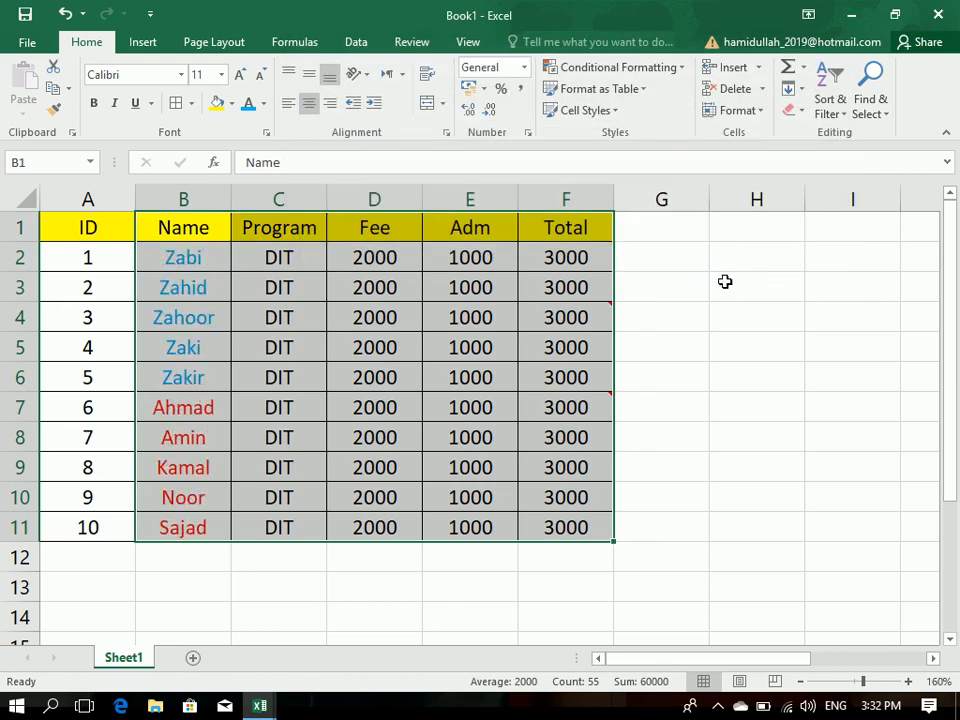
Step: Fill the name cells B2:B6 with light gold and B7:B11 with light blue
{"action": "left_click_drag", "start_coordinate": [183, 257], "coordinate": [193, 377]}
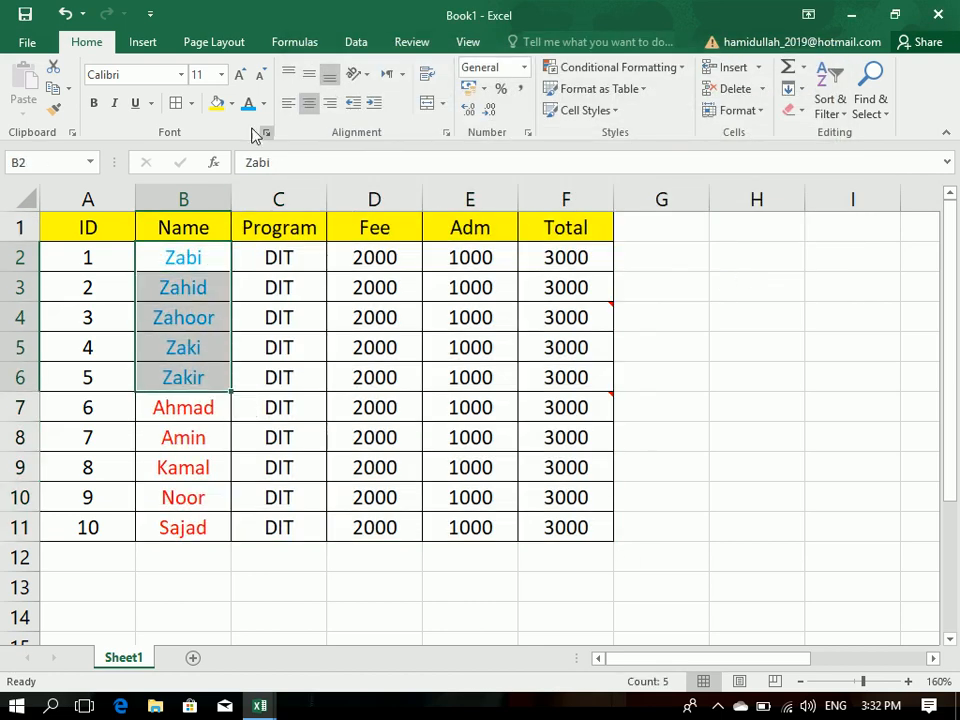
{"action": "left_click", "coordinate": [232, 104]}
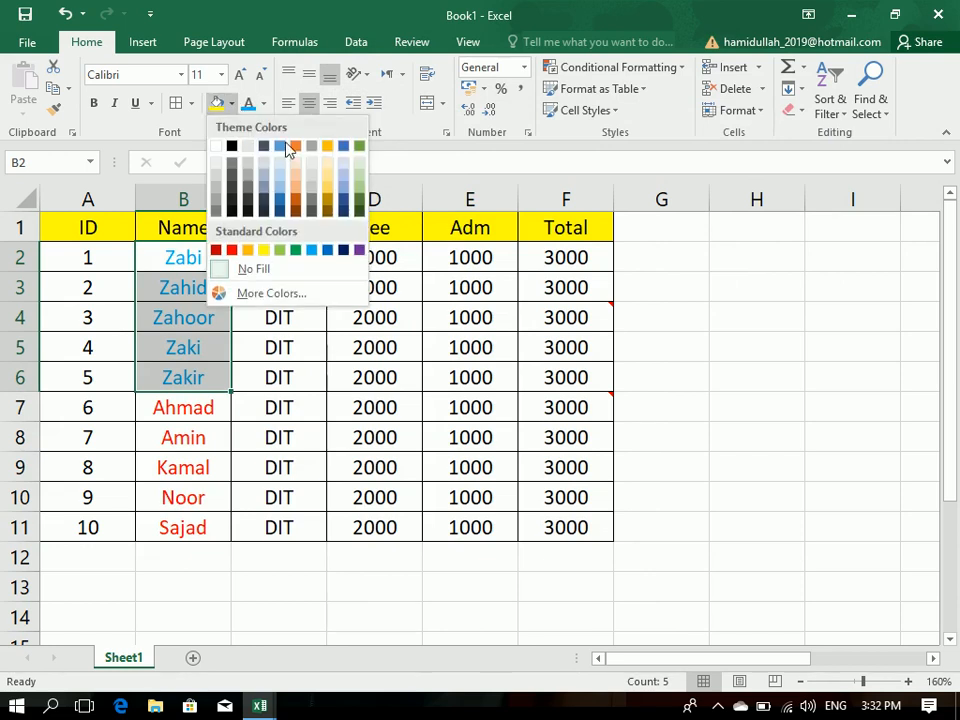
{"action": "left_click", "coordinate": [314, 205]}
{"action": "left_click_drag", "start_coordinate": [217, 413], "coordinate": [206, 523]}
{"action": "left_click", "coordinate": [232, 104]}
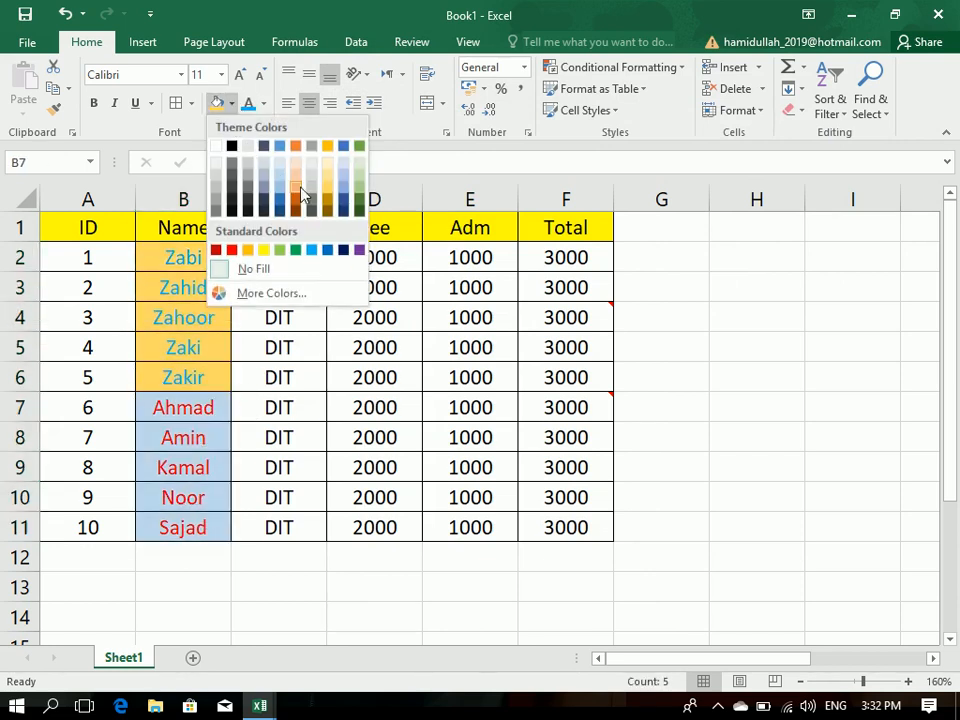
{"action": "left_click", "coordinate": [311, 250]}
Step: Custom-sort B1:F11 by the Name column's cell colour, placing the blue cells on top
{"action": "left_click_drag", "start_coordinate": [210, 227], "coordinate": [570, 522]}
{"action": "left_click", "coordinate": [830, 105]}
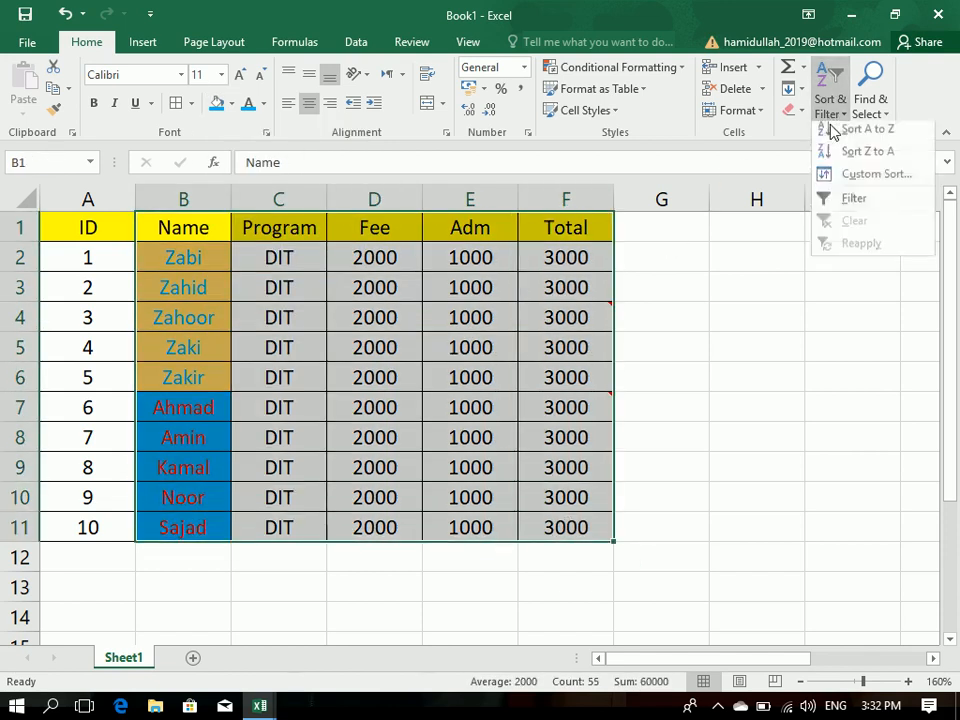
{"action": "left_click", "coordinate": [868, 179]}
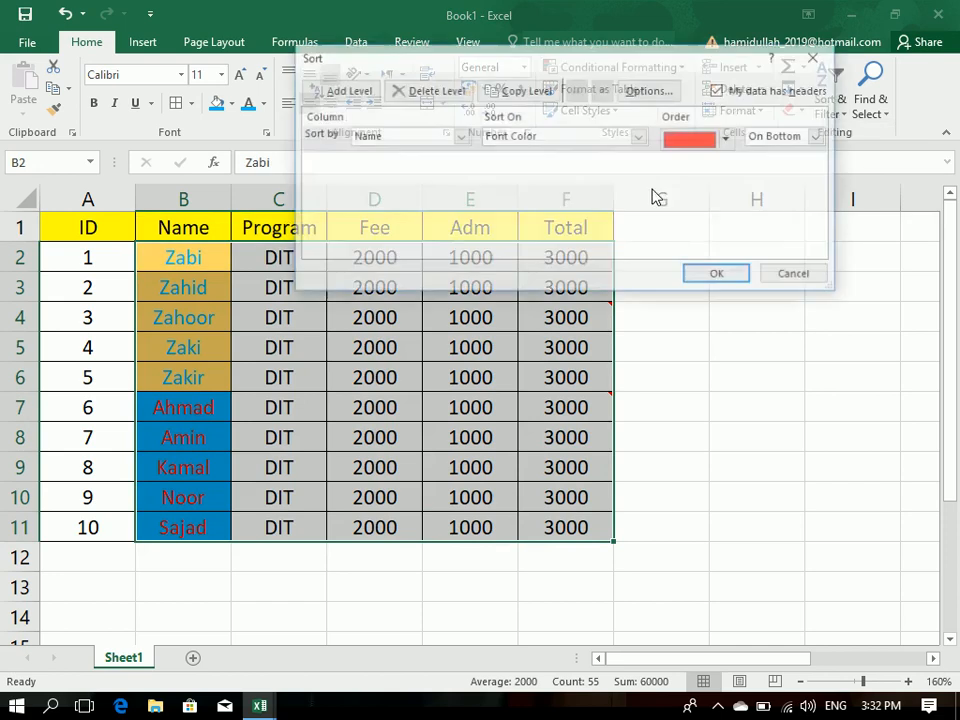
{"action": "left_click", "coordinate": [428, 140]}
{"action": "left_click", "coordinate": [428, 153]}
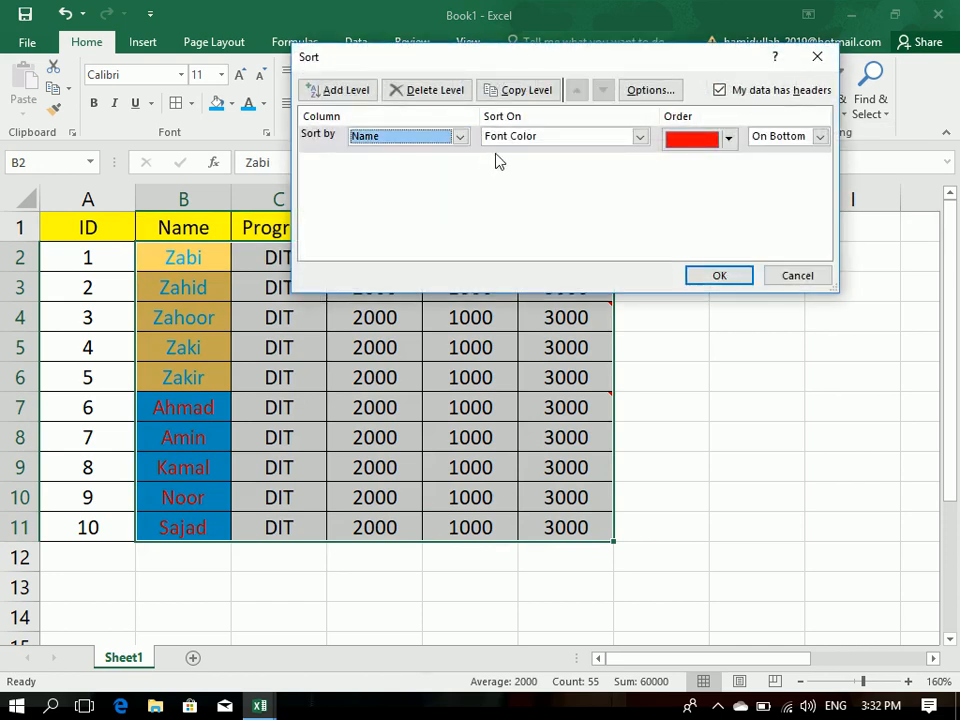
{"action": "left_click", "coordinate": [613, 140]}
{"action": "left_click", "coordinate": [604, 165]}
{"action": "left_click", "coordinate": [724, 139]}
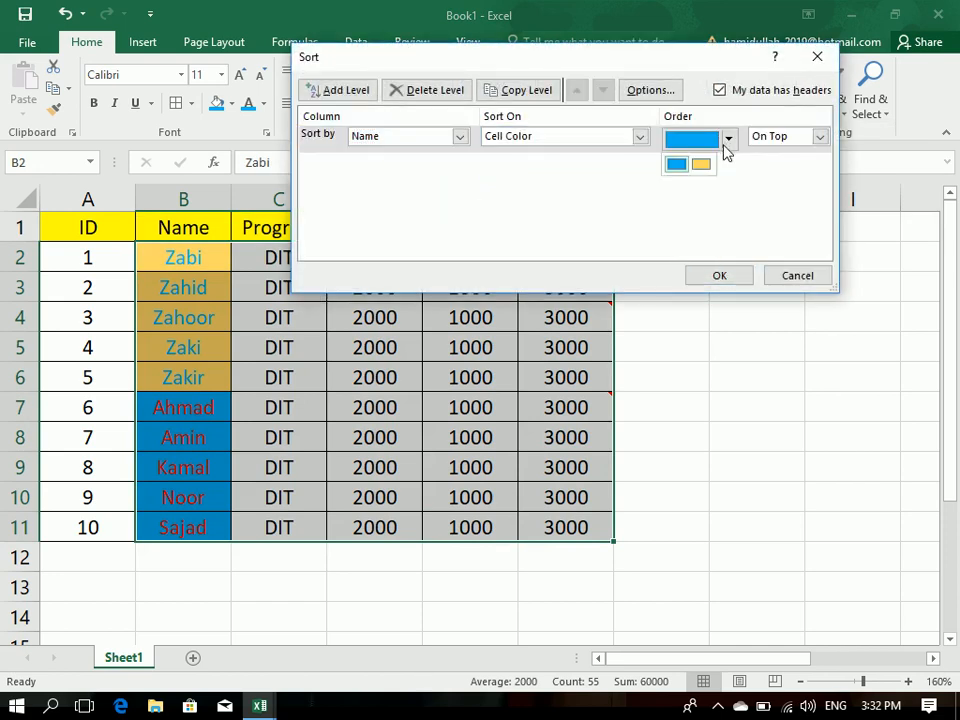
{"action": "left_click", "coordinate": [677, 165]}
{"action": "left_click", "coordinate": [762, 142]}
{"action": "left_click", "coordinate": [771, 166]}
{"action": "left_click", "coordinate": [768, 143]}
{"action": "left_click", "coordinate": [765, 154]}
{"action": "left_click", "coordinate": [737, 274]}
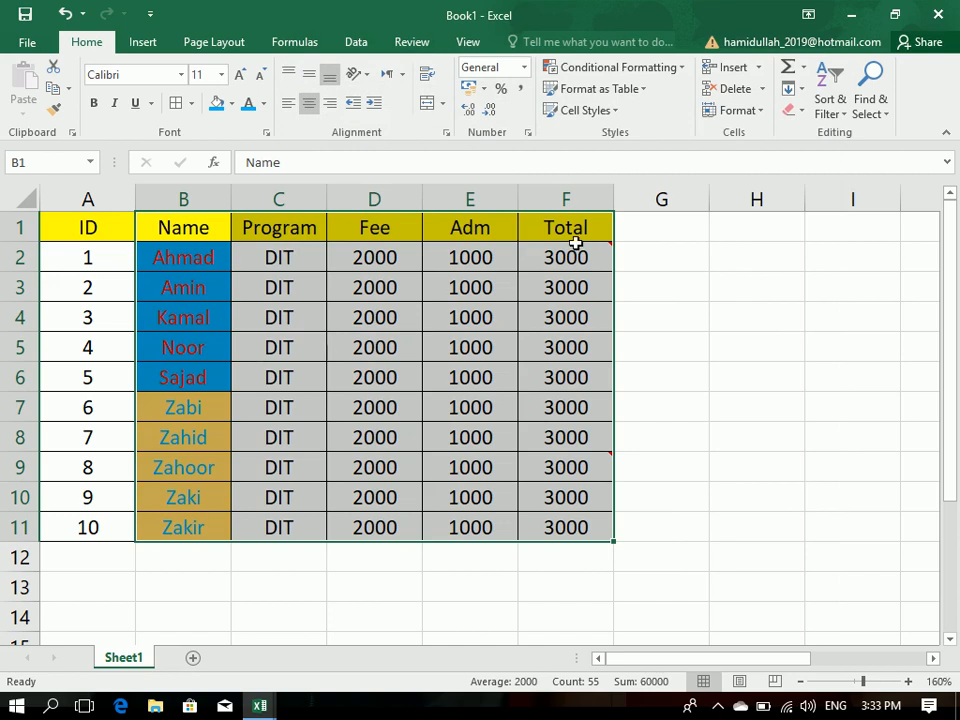
Step: Apply the four coloured arrows icon set as conditional formatting to the Total values in F2:F11
{"action": "left_click_drag", "start_coordinate": [578, 257], "coordinate": [579, 527]}
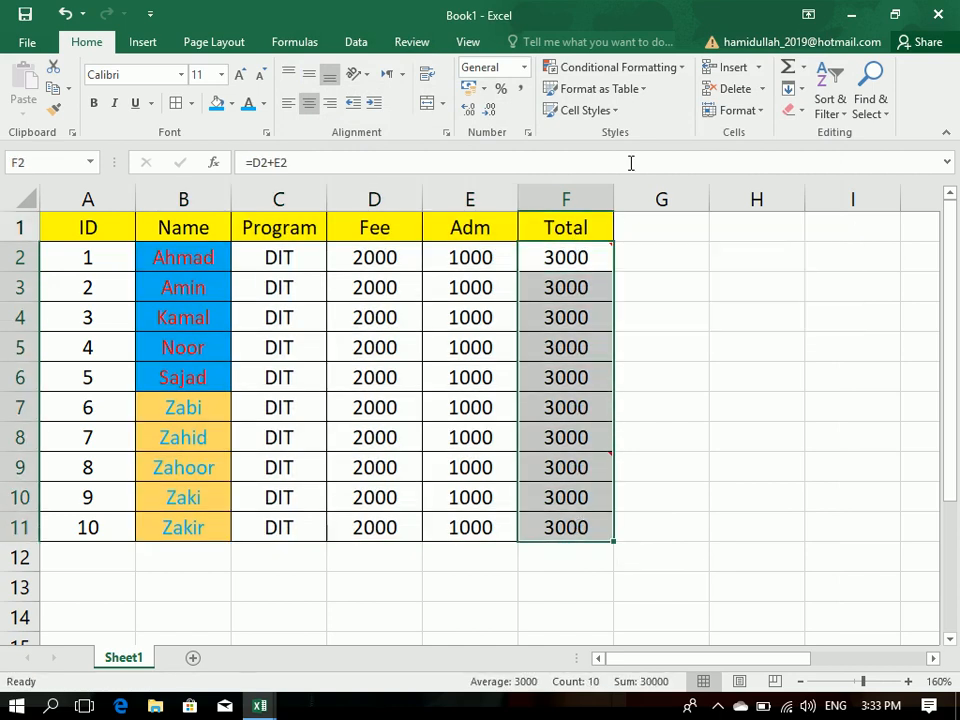
{"action": "left_click", "coordinate": [676, 70]}
{"action": "mouse_move", "coordinate": [684, 282]}
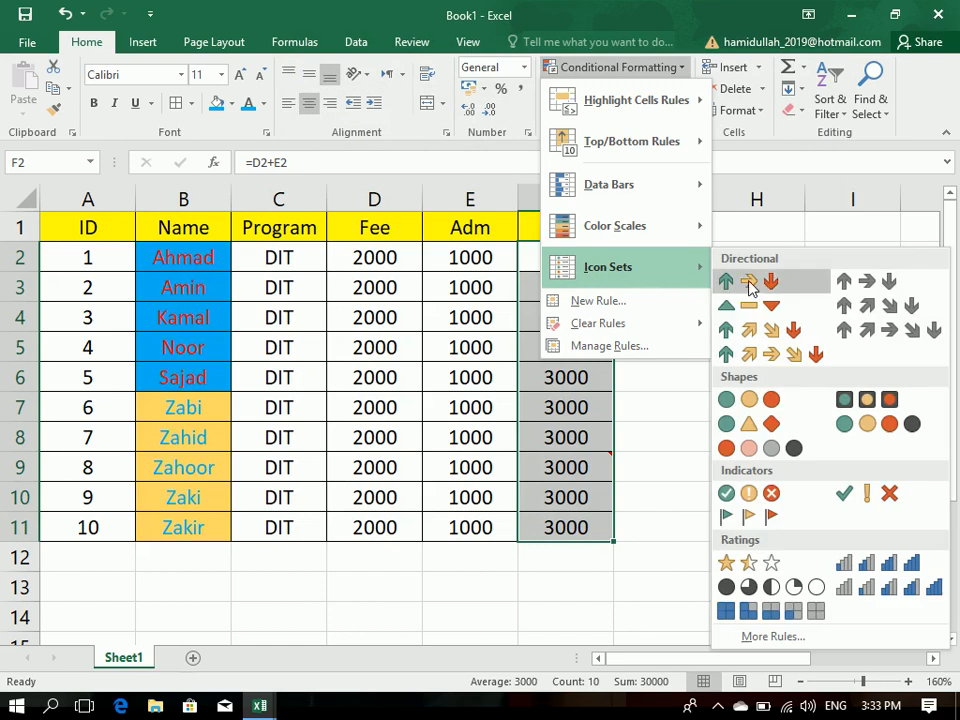
{"action": "left_click", "coordinate": [765, 329]}
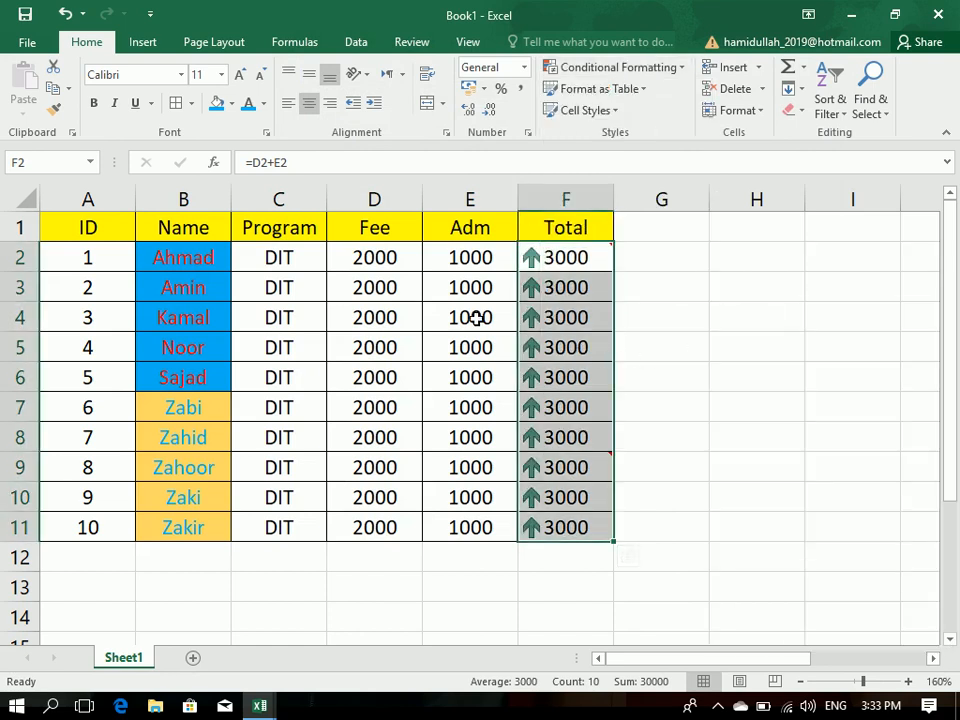
Step: Enter the Adm values 34234, 4234, 234 and 432 in cells E4:E7
{"action": "left_click", "coordinate": [476, 317]}
{"action": "type", "text": "3q4"}
{"action": "key", "text": "BackSpace"}
{"action": "key", "text": "BackSpace"}
{"action": "type", "text": "4234"}
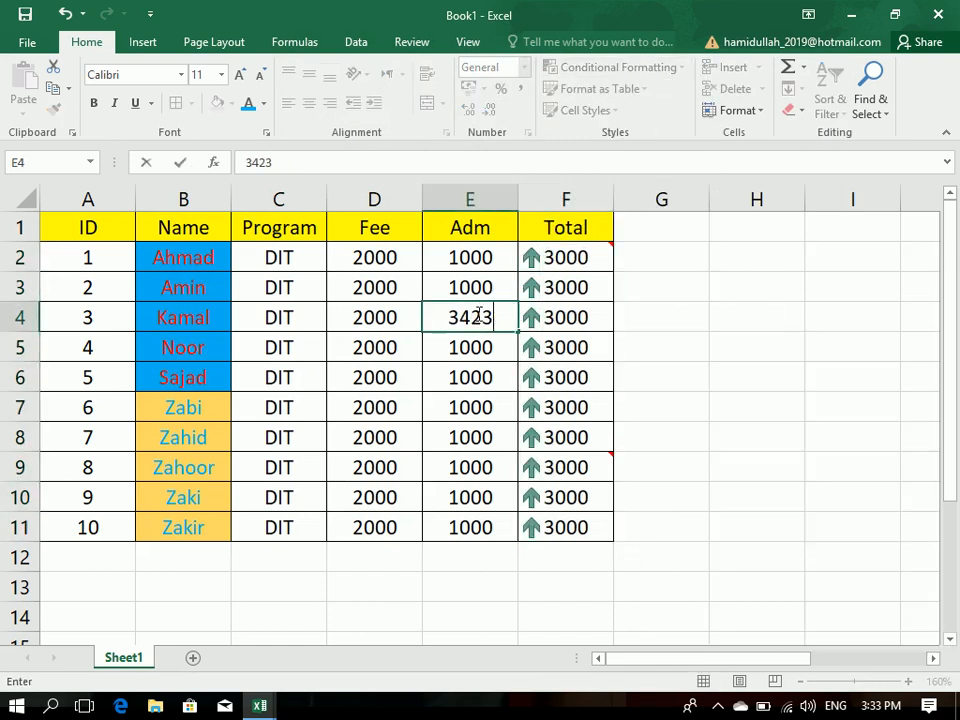
{"action": "key", "text": "Return"}
{"action": "type", "text": "4234"}
{"action": "key", "text": "Return"}
{"action": "type", "text": "234"}
{"action": "key", "text": "Return"}
{"action": "type", "text": "432"}
{"action": "key", "text": "Return"}
Step: Enter the Adm values 423523, 2352 and 234 in cells E8:E10
{"action": "type", "text": "423523"}
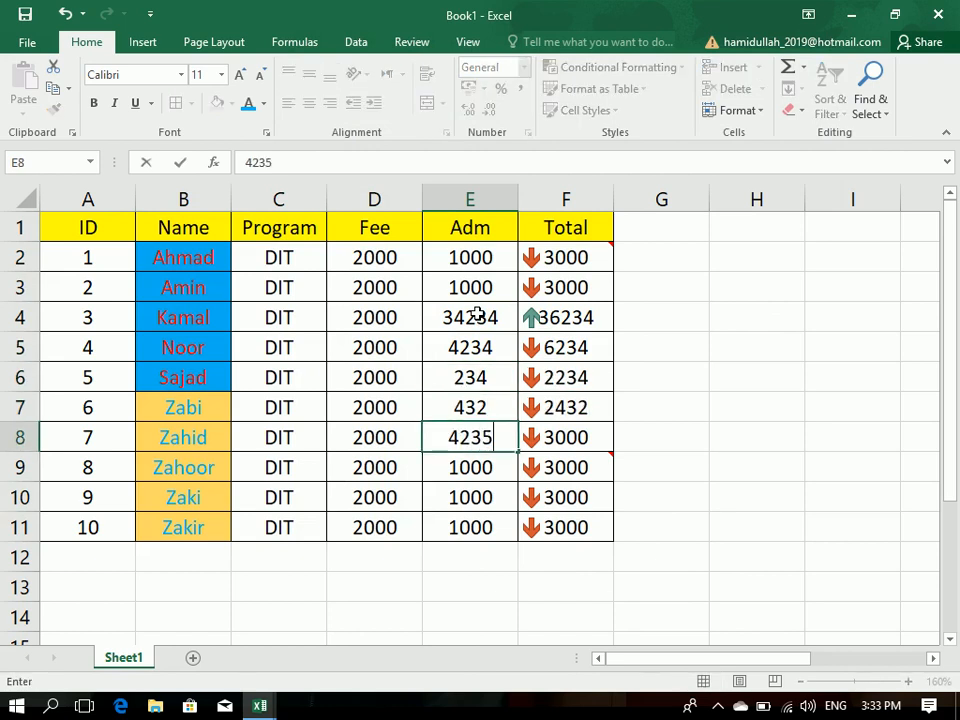
{"action": "key", "text": "Return"}
{"action": "type", "text": "2352"}
{"action": "key", "text": "Return"}
{"action": "type", "text": "234"}
{"action": "key", "text": "Up"}
{"action": "key", "text": "Up"}
{"action": "key", "text": "Up"}
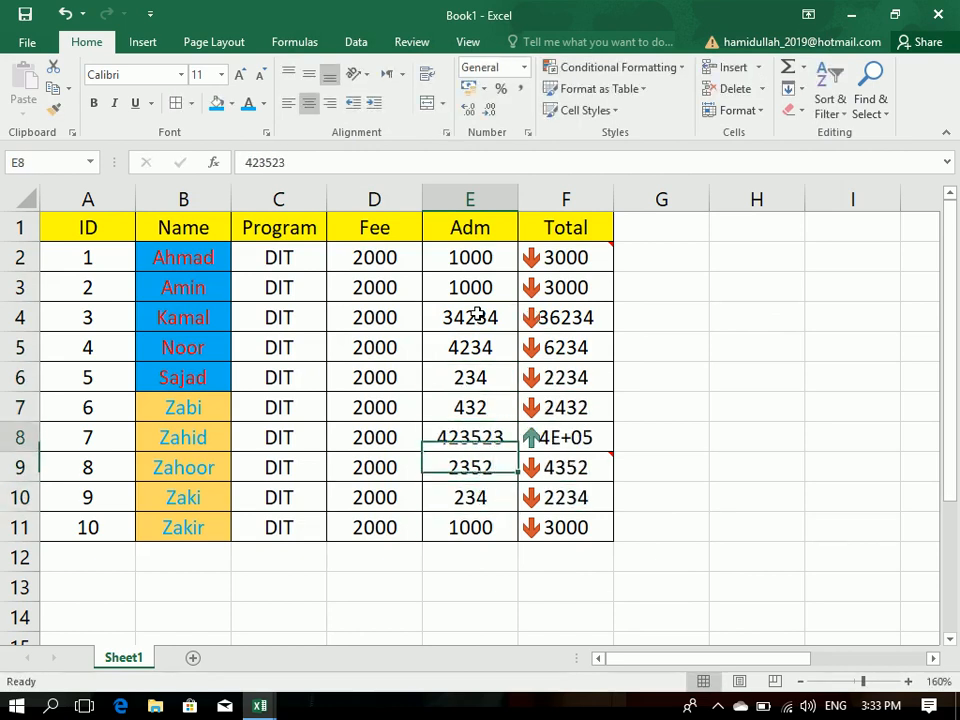
Step: Change the Adm values to 345 in E8, 5345 in both E4 and E5, and 3 in E6
{"action": "key", "text": "Down"}
{"action": "type", "text": "345"}
{"action": "key", "text": "Up"}
{"action": "key", "text": "Up"}
{"action": "key", "text": "Up"}
{"action": "key", "text": "Up"}
{"action": "type", "text": "5345"}
{"action": "key", "text": "Return"}
{"action": "type", "text": "5345"}
{"action": "key", "text": "Return"}
{"action": "type", "text": "3"}
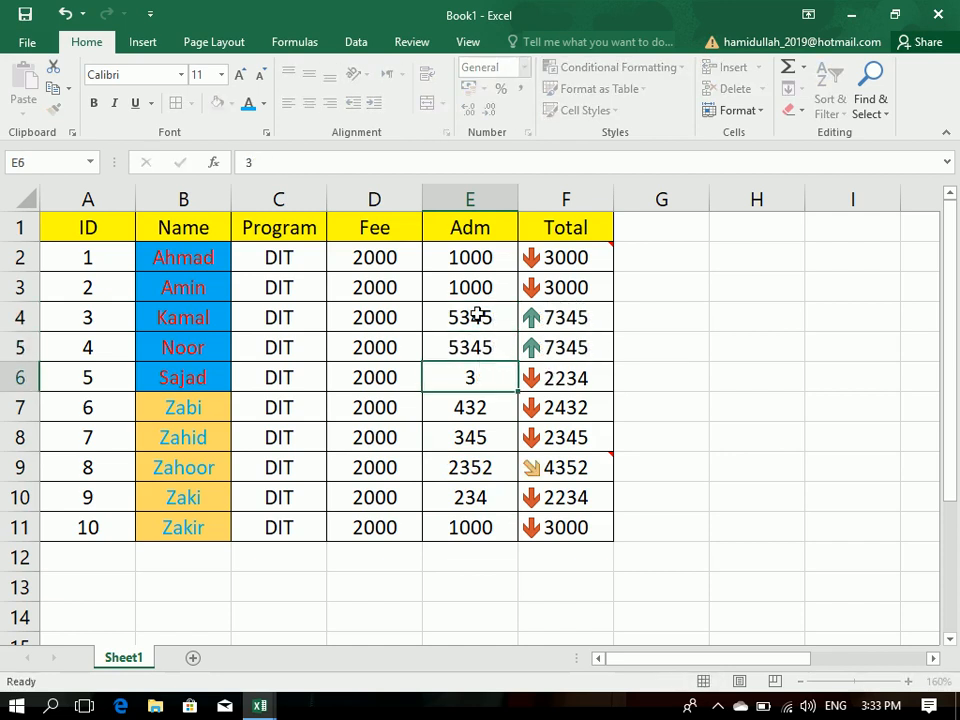
{"action": "key", "text": "Return"}
Step: Enter 534534 as the Adm value in E8 and replace it with 435
{"action": "key", "text": "Return"}
{"action": "type", "text": "534534"}
{"action": "key", "text": "Return"}
{"action": "key", "text": "Up"}
{"action": "type", "text": "435"}
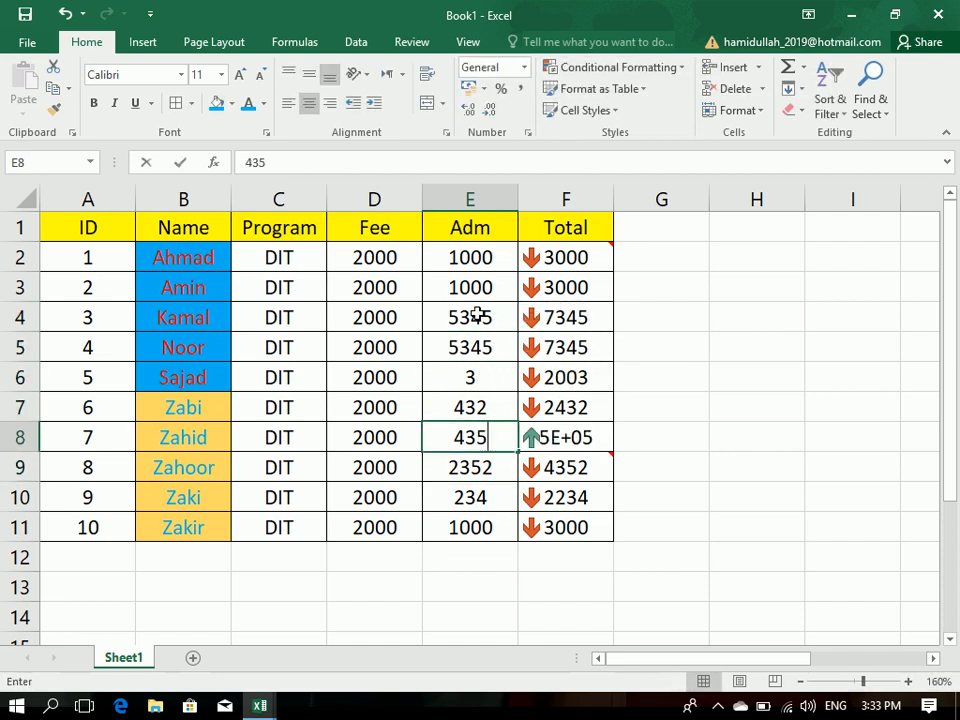
{"action": "key", "text": "Return"}
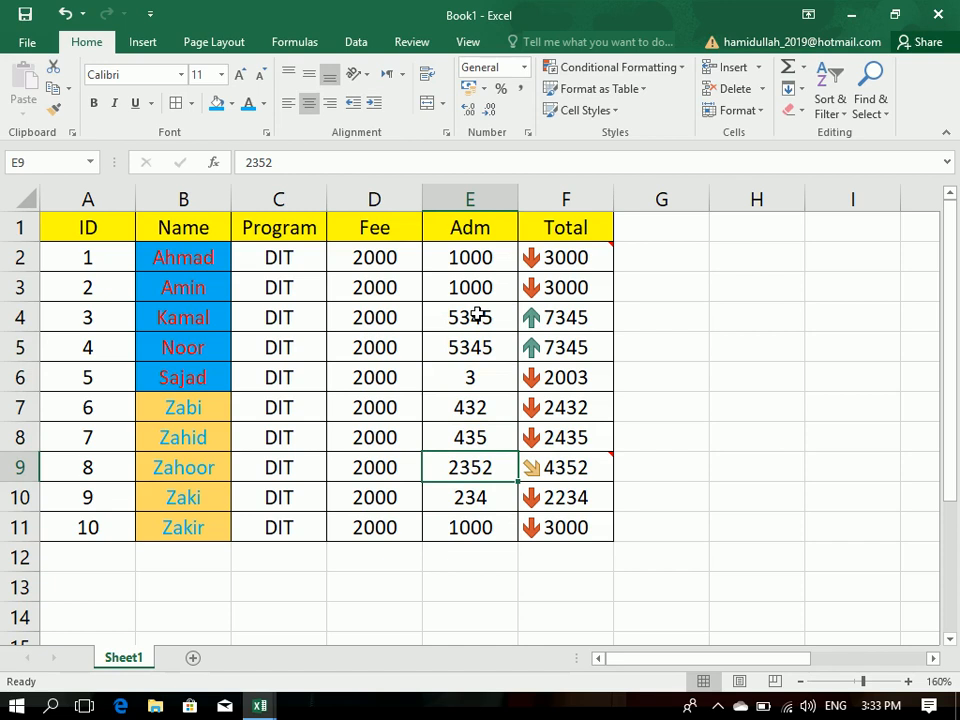
Step: Set up a custom sort of B1:F11 by the Total column's cell icon, with the green up arrow on top
{"action": "left_click_drag", "start_coordinate": [581, 233], "coordinate": [242, 510]}
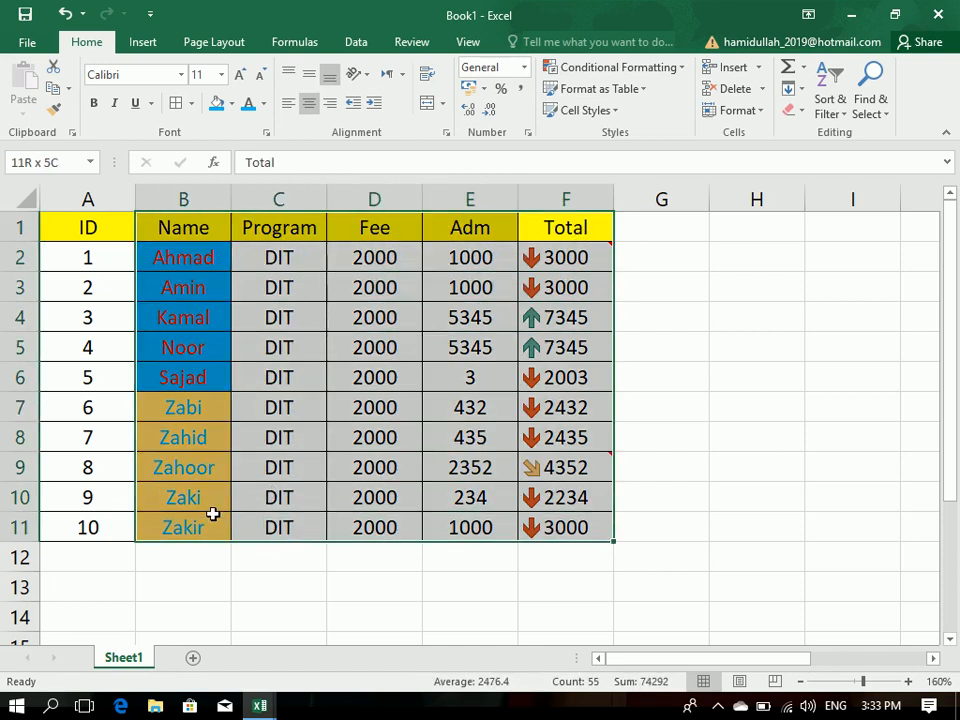
{"action": "left_click", "coordinate": [830, 104]}
{"action": "left_click", "coordinate": [852, 180]}
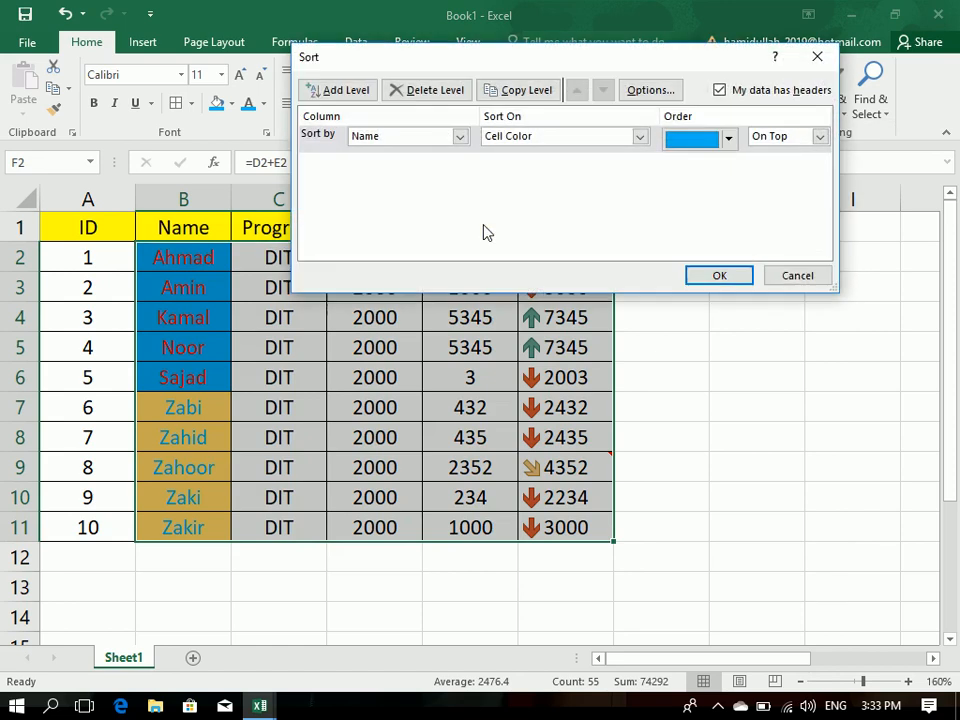
{"action": "left_click", "coordinate": [430, 138]}
{"action": "left_click", "coordinate": [409, 202]}
{"action": "left_click", "coordinate": [564, 140]}
{"action": "left_click", "coordinate": [557, 190]}
{"action": "left_click", "coordinate": [727, 139]}
{"action": "left_click", "coordinate": [713, 168]}
Step: Copy the sort level, set the copy's icon to the yellow diagonal arrow on top, and apply the sort
{"action": "left_click", "coordinate": [528, 92]}
{"action": "left_click", "coordinate": [738, 163]}
{"action": "left_click", "coordinate": [729, 166]}
{"action": "left_click", "coordinate": [689, 194]}
{"action": "left_click", "coordinate": [720, 275]}
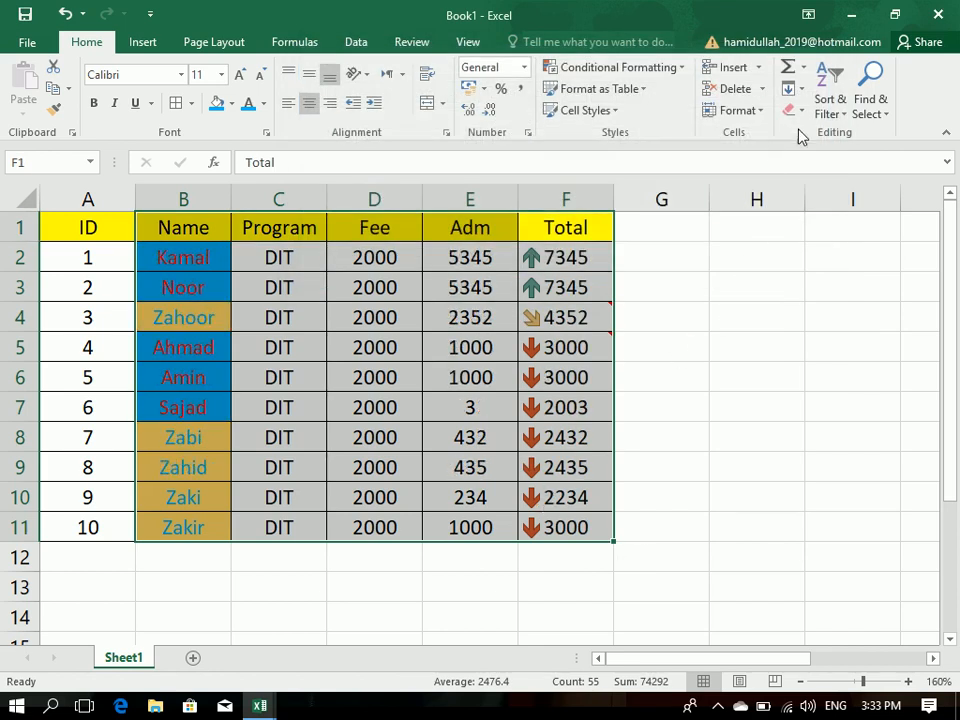
Step: Delete both Total sort levels from the custom sort and view the sort options without changing them
{"action": "left_click", "coordinate": [829, 100]}
{"action": "left_click", "coordinate": [815, 178]}
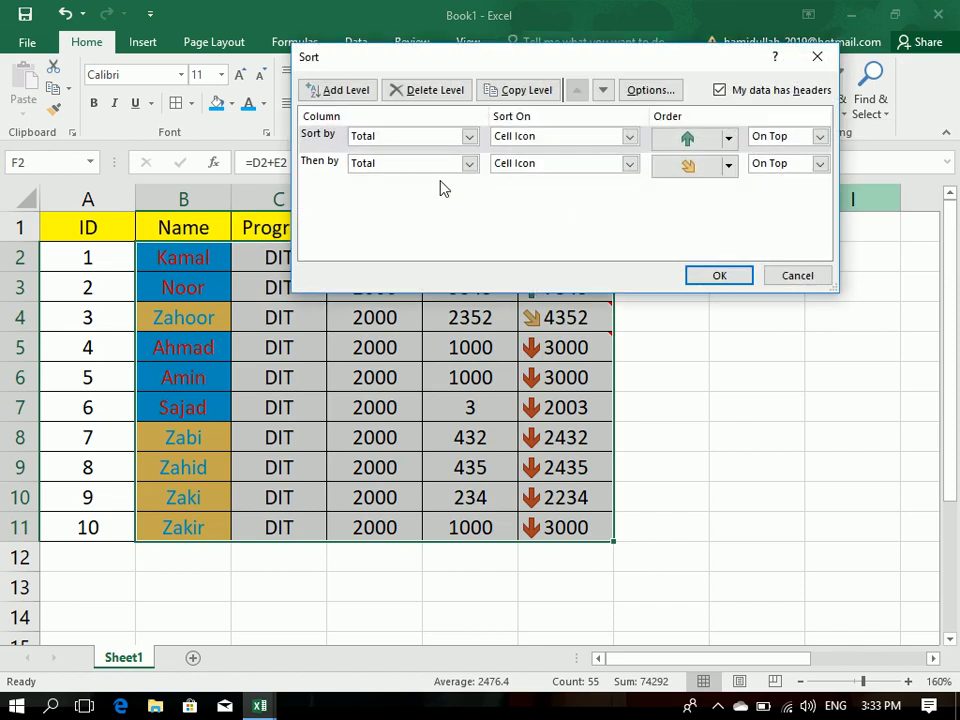
{"action": "left_click", "coordinate": [428, 92]}
{"action": "left_click", "coordinate": [428, 92]}
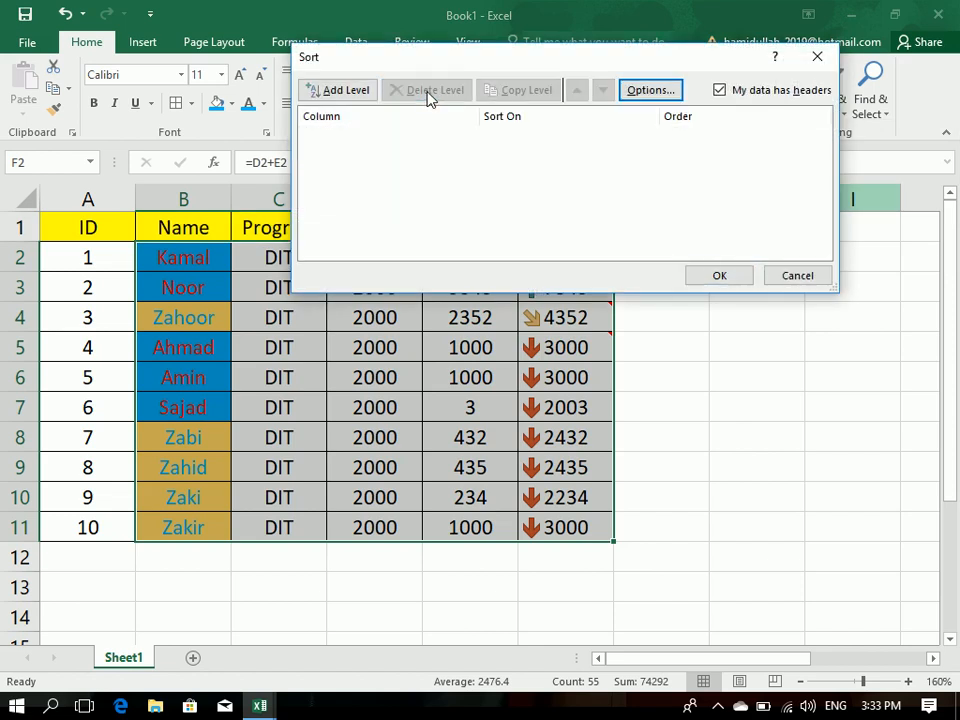
{"action": "left_click", "coordinate": [668, 93]}
{"action": "left_click_drag", "start_coordinate": [539, 103], "coordinate": [383, 79]}
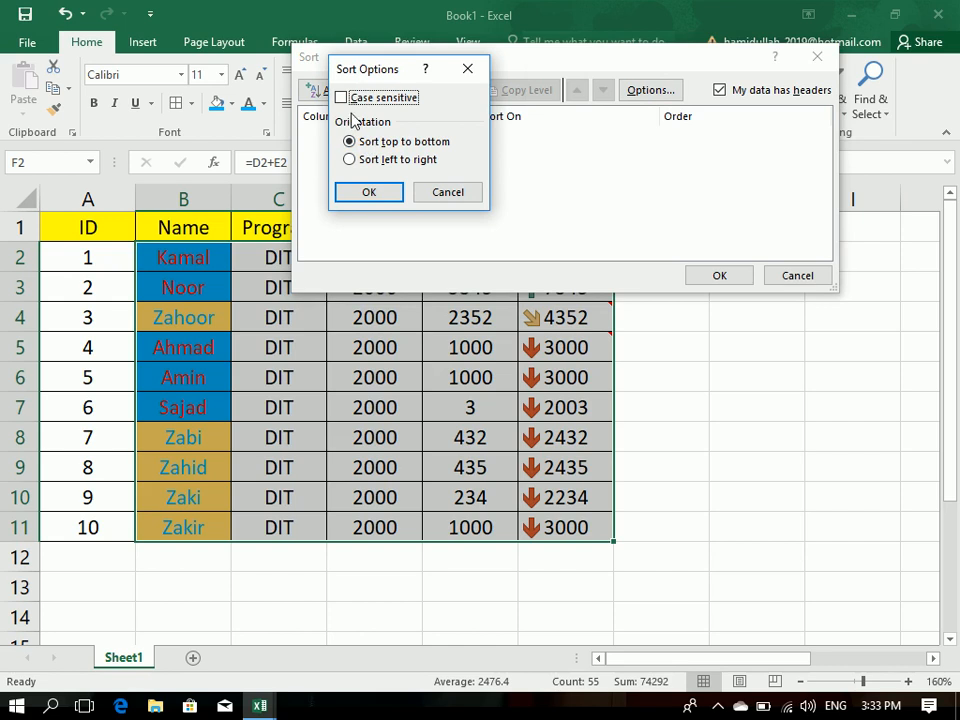
{"action": "left_click", "coordinate": [448, 192]}
{"action": "left_click", "coordinate": [719, 275]}
Step: Add a new worksheet and enter the heading "Name" in cell B2
{"action": "left_click", "coordinate": [196, 658]}
{"action": "scroll", "coordinate": [411, 525], "scroll_direction": "up", "scroll_amount": 8}
{"action": "left_click", "coordinate": [288, 296]}
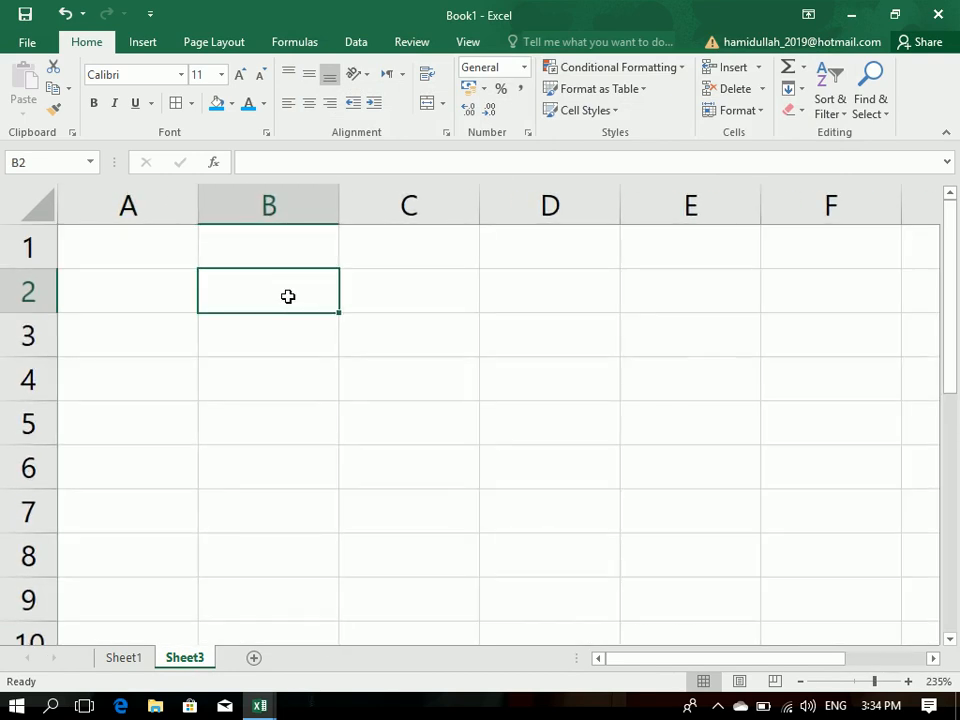
{"action": "type", "text": "Ahmad"}
{"action": "key", "text": "Return"}
{"action": "left_click", "coordinate": [288, 296]}
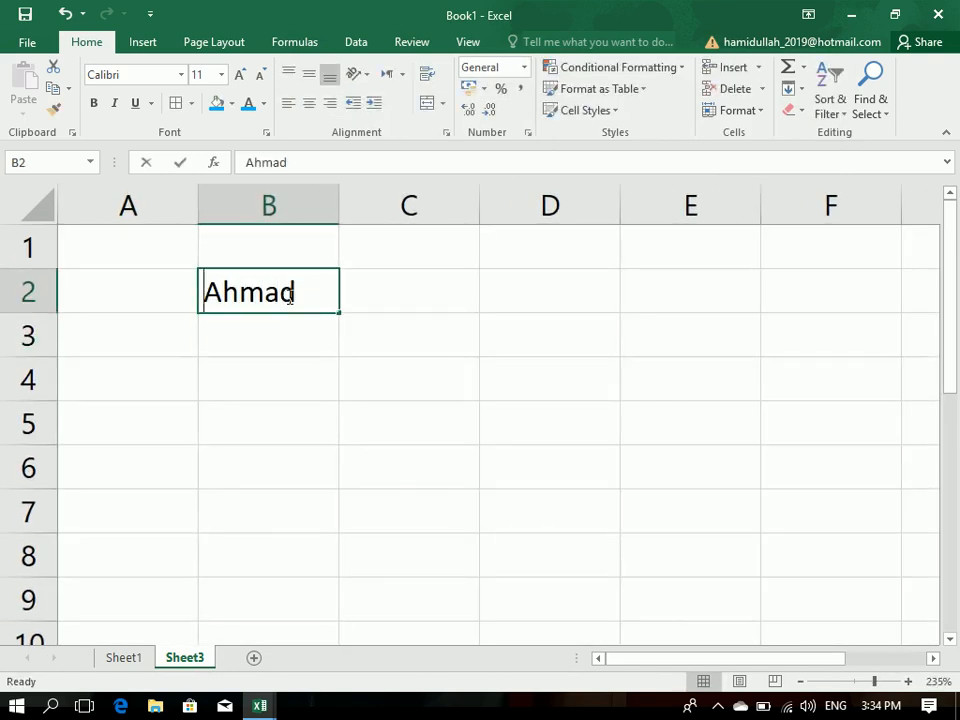
{"action": "type", "text": "Name"}
{"action": "key", "text": "Return"}
Step: Enter the same first name twice below the heading, capitalised in B3 and all lowercase in B4
{"action": "type", "text": "ahma"}
{"action": "key", "text": "BackSpace"}
{"action": "key", "text": "BackSpace"}
{"action": "key", "text": "BackSpace"}
{"action": "key", "text": "BackSpace"}
{"action": "type", "text": "Ahmad"}
{"action": "key", "text": "Return"}
{"action": "type", "text": "A"}
{"action": "key", "text": "BackSpace"}
{"action": "key", "text": "BackSpace"}
{"action": "type", "text": "ajma"}
{"action": "key", "text": "BackSpace"}
{"action": "key", "text": "BackSpace"}
{"action": "key", "text": "BackSpace"}
{"action": "type", "text": "hma"}
{"action": "key", "text": "Return"}
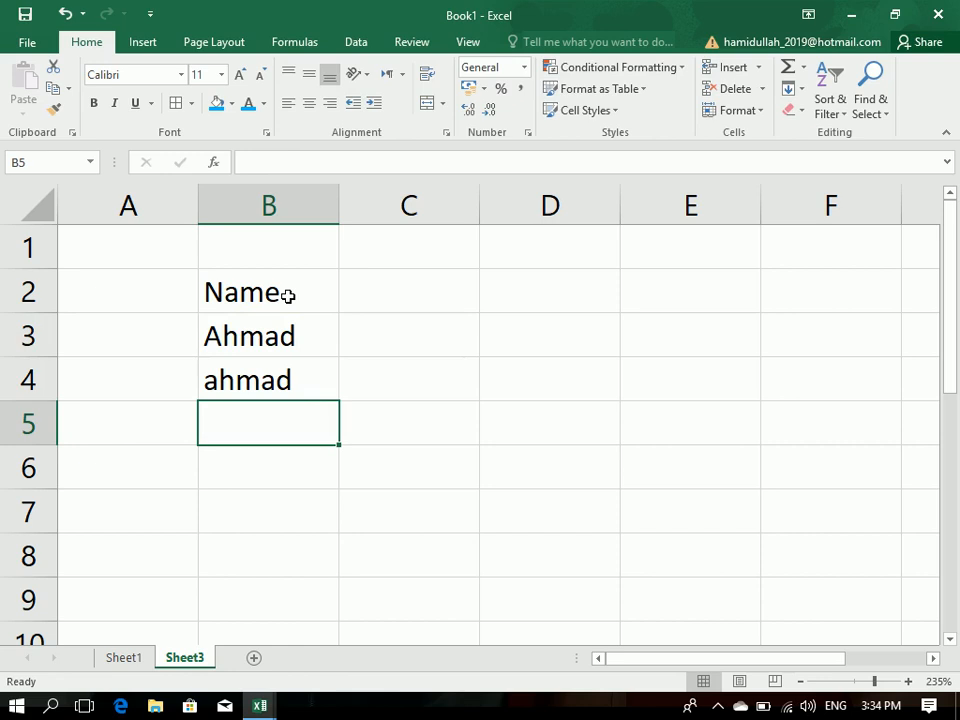
Step: Enter two more capitalised first names in cells B5 and B6
{"action": "type", "text": "Zak9rr"}
{"action": "key", "text": "BackSpace"}
{"action": "key", "text": "BackSpace"}
{"action": "key", "text": "Return"}
{"action": "type", "text": "Khan"}
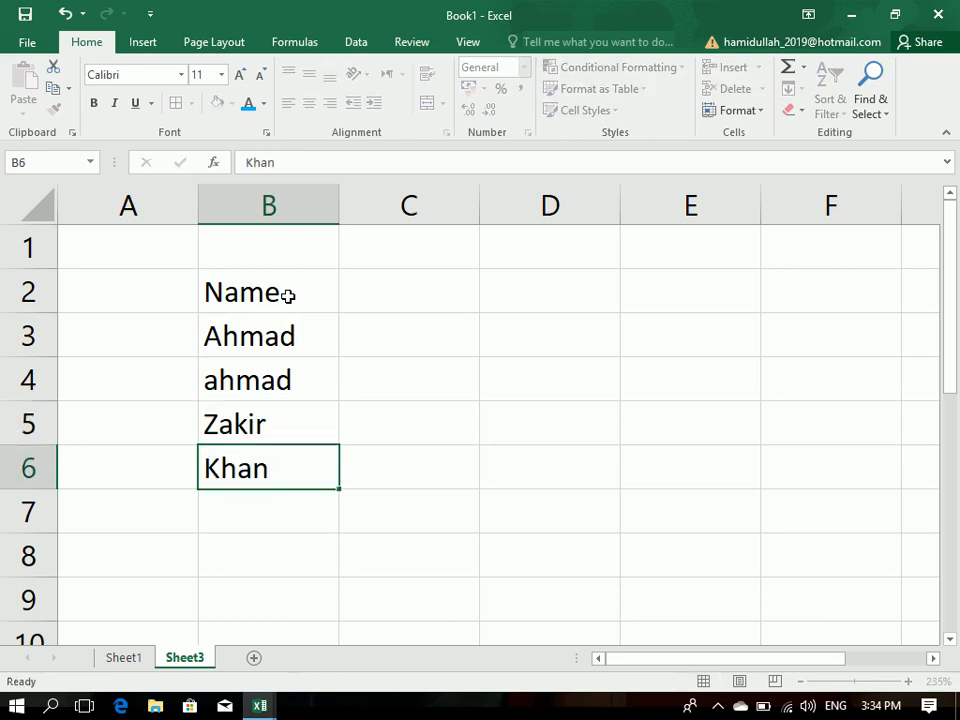
{"action": "key", "text": "Return"}
Step: Start a custom sort of B2:B6 and turn on the case-sensitive option
{"action": "left_click", "coordinate": [287, 295]}
{"action": "left_click_drag", "start_coordinate": [252, 376], "coordinate": [251, 474]}
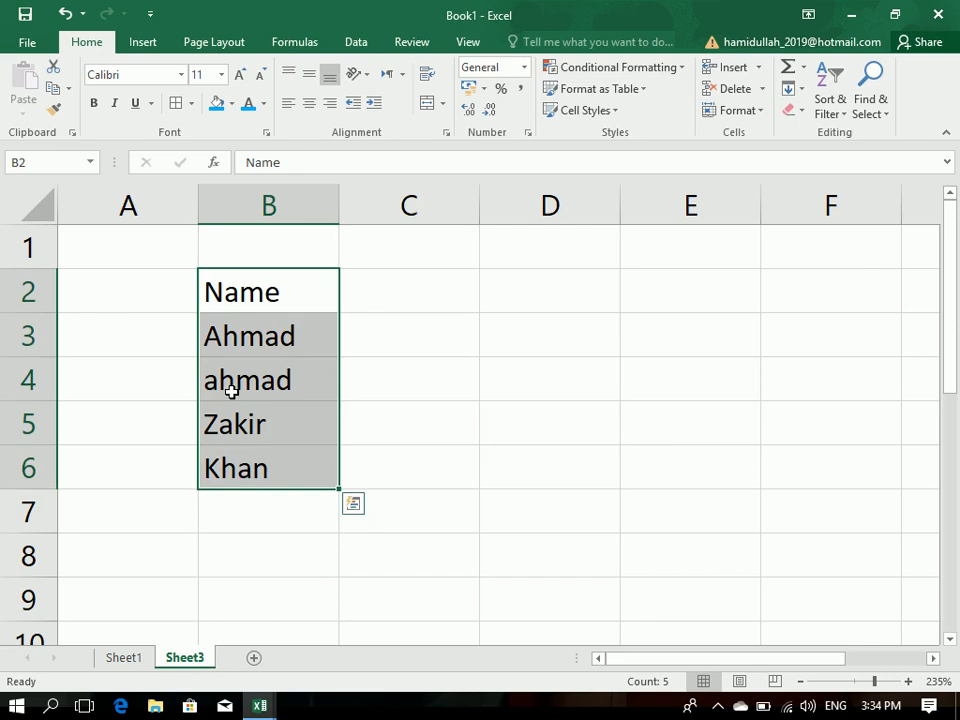
{"action": "left_click", "coordinate": [838, 108]}
{"action": "left_click", "coordinate": [872, 178]}
{"action": "left_click", "coordinate": [650, 90]}
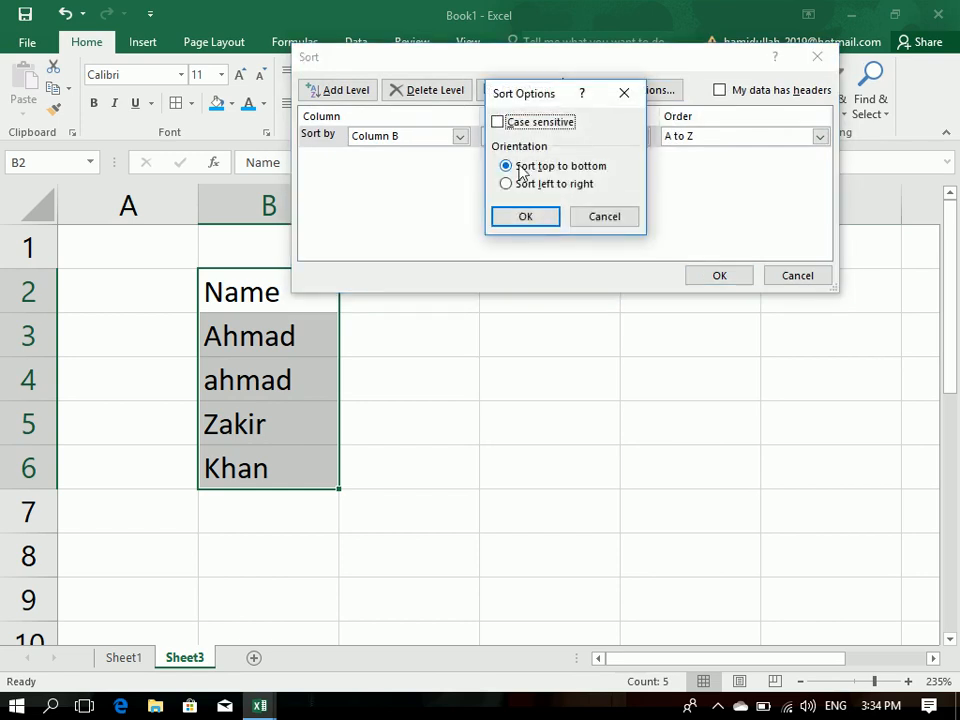
{"action": "left_click", "coordinate": [535, 124]}
{"action": "left_click", "coordinate": [530, 216]}
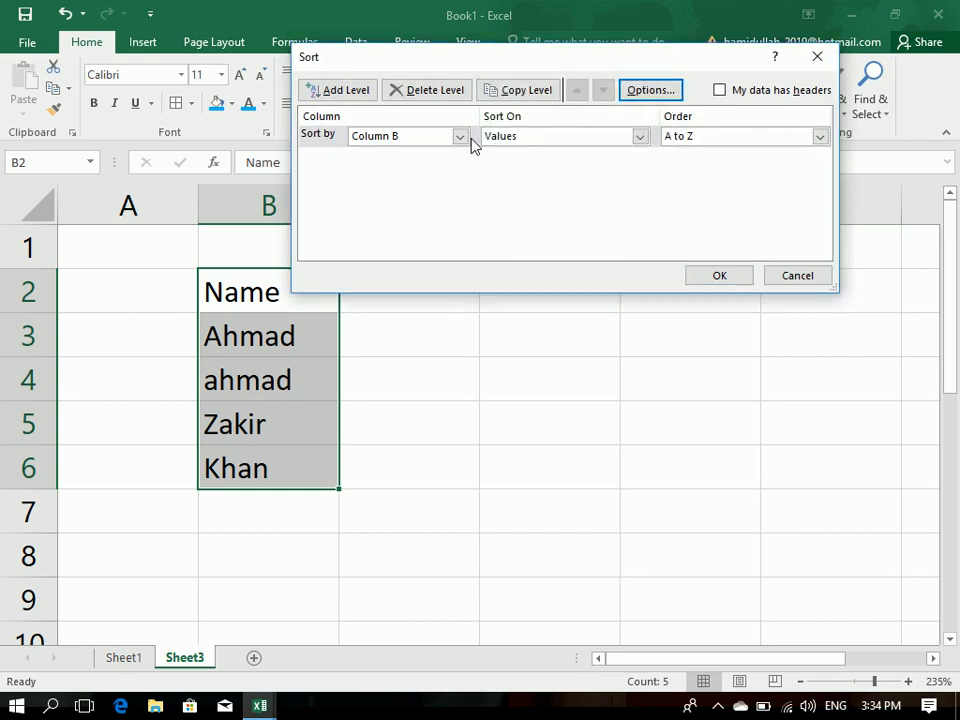
Step: Toggle the headers setting of the sort, leaving the data marked as having headers so it sorts by Name
{"action": "left_click", "coordinate": [469, 137]}
{"action": "left_click", "coordinate": [469, 137]}
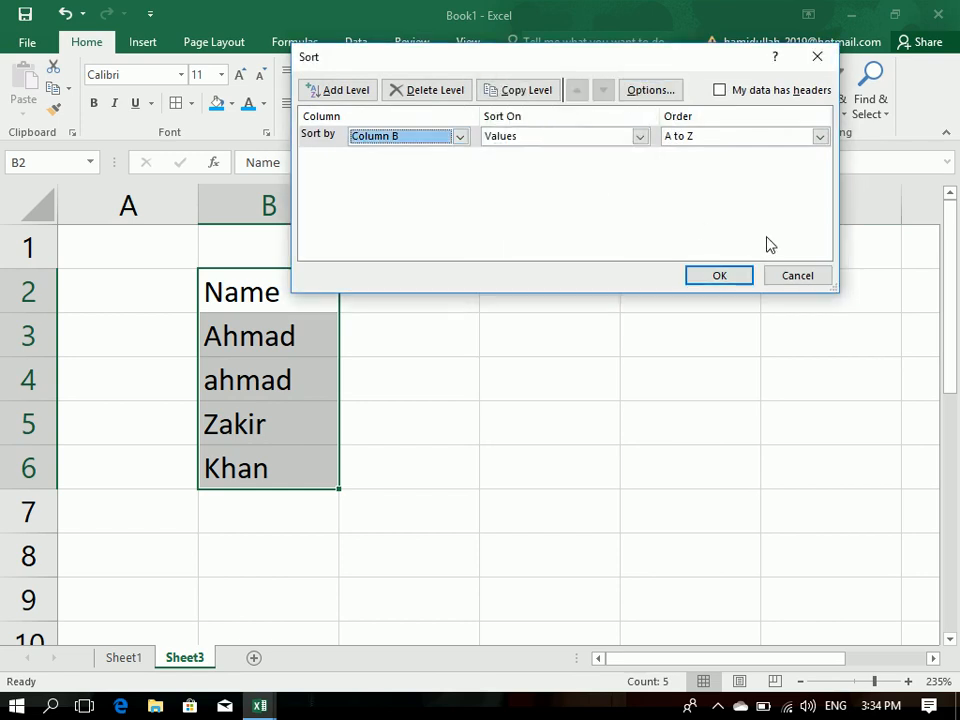
{"action": "left_click", "coordinate": [718, 91]}
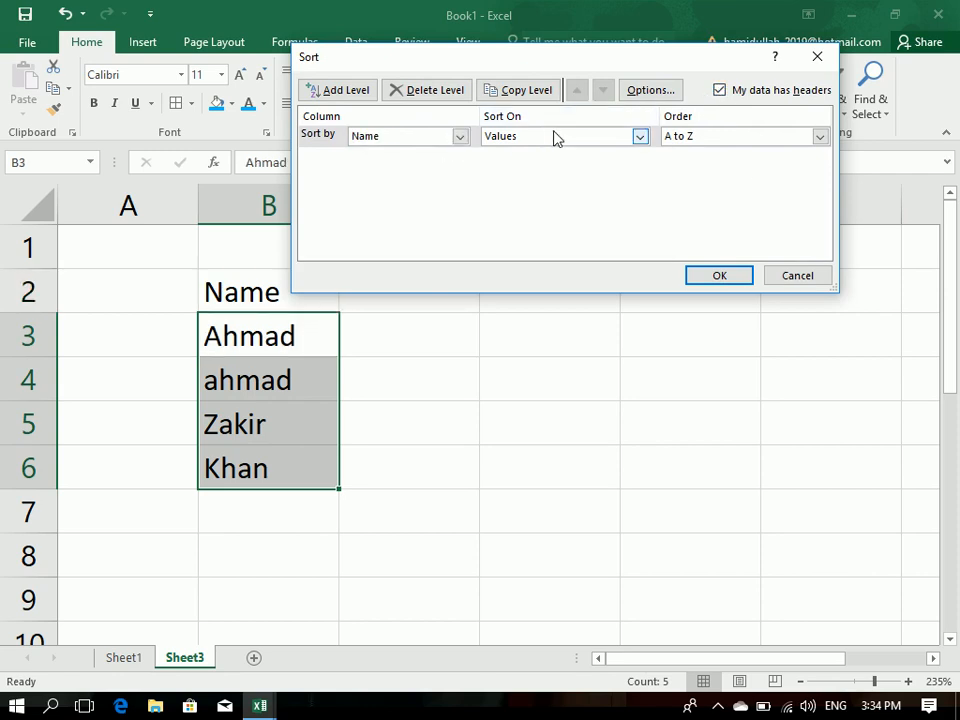
{"action": "left_click", "coordinate": [719, 91]}
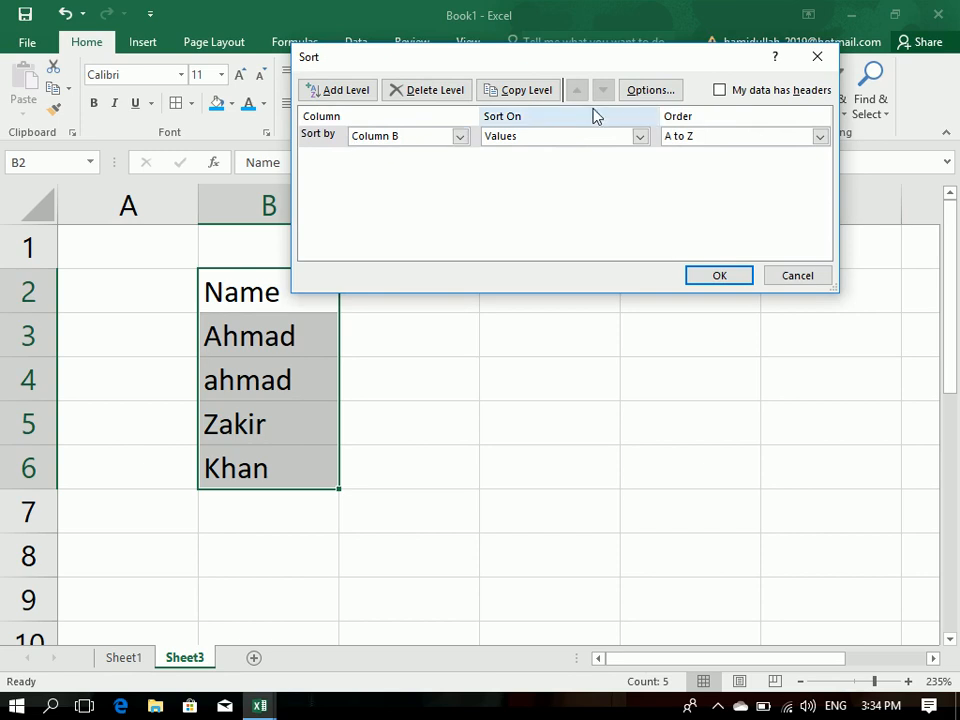
{"action": "left_click", "coordinate": [718, 90]}
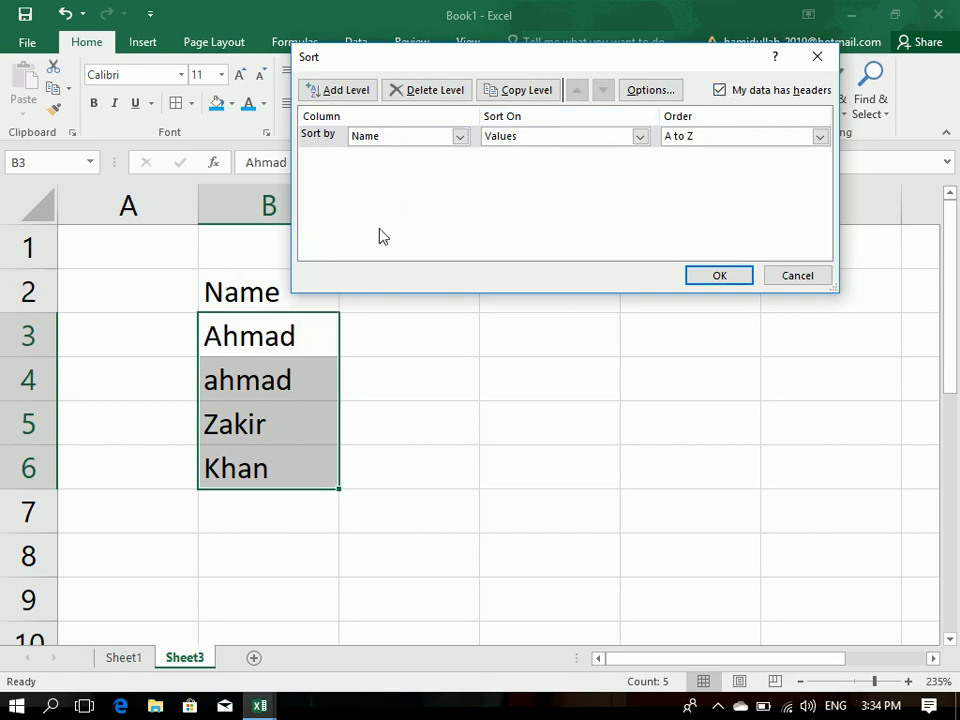
Step: Sort the Name list from A to Z with case sensitivity turned on, and return to Sheet1
{"action": "left_click", "coordinate": [652, 91]}
{"action": "left_click", "coordinate": [500, 122]}
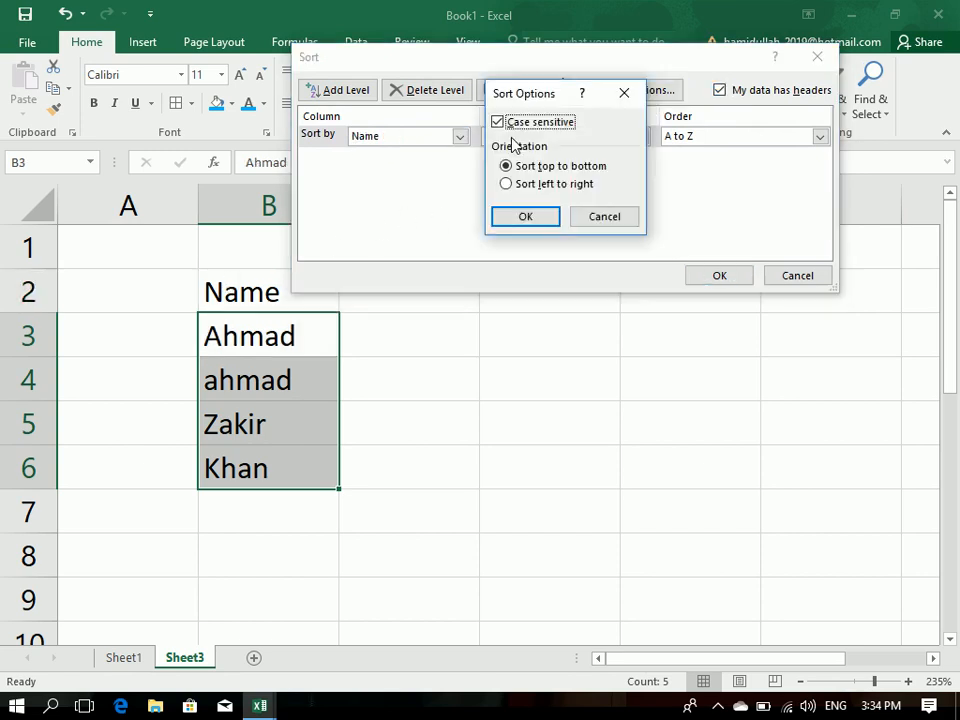
{"action": "left_click", "coordinate": [523, 216]}
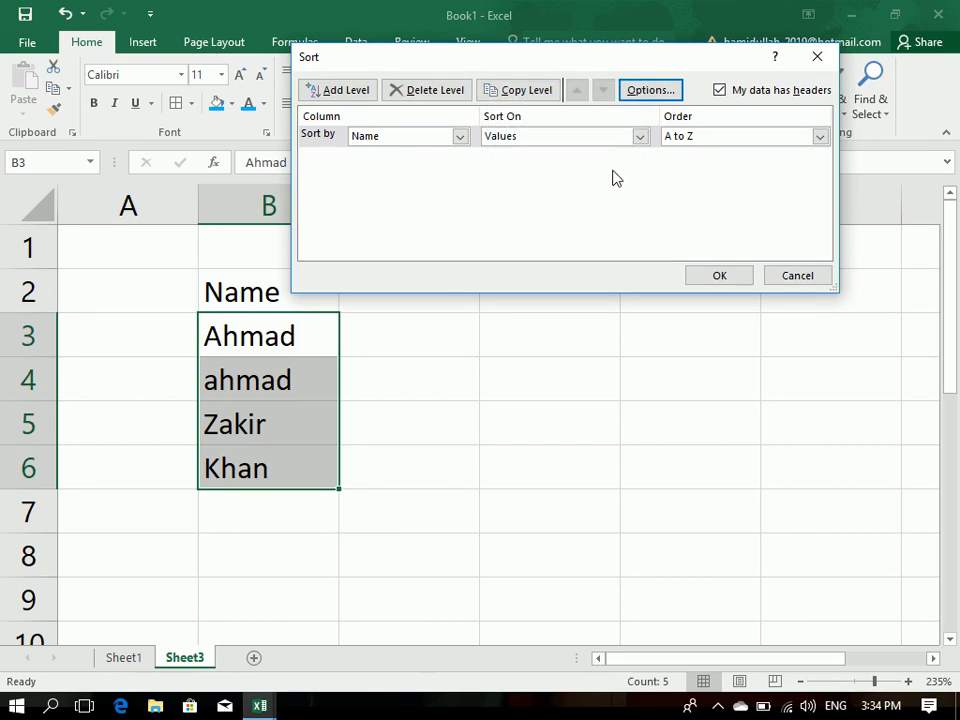
{"action": "left_click", "coordinate": [720, 278]}
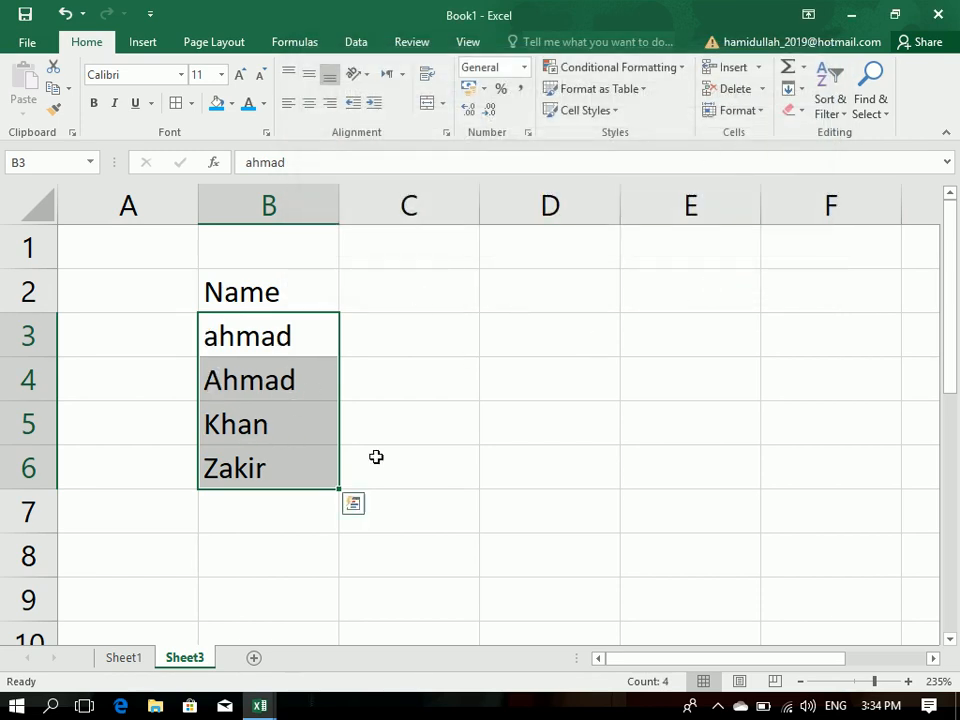
{"action": "left_click", "coordinate": [126, 658]}
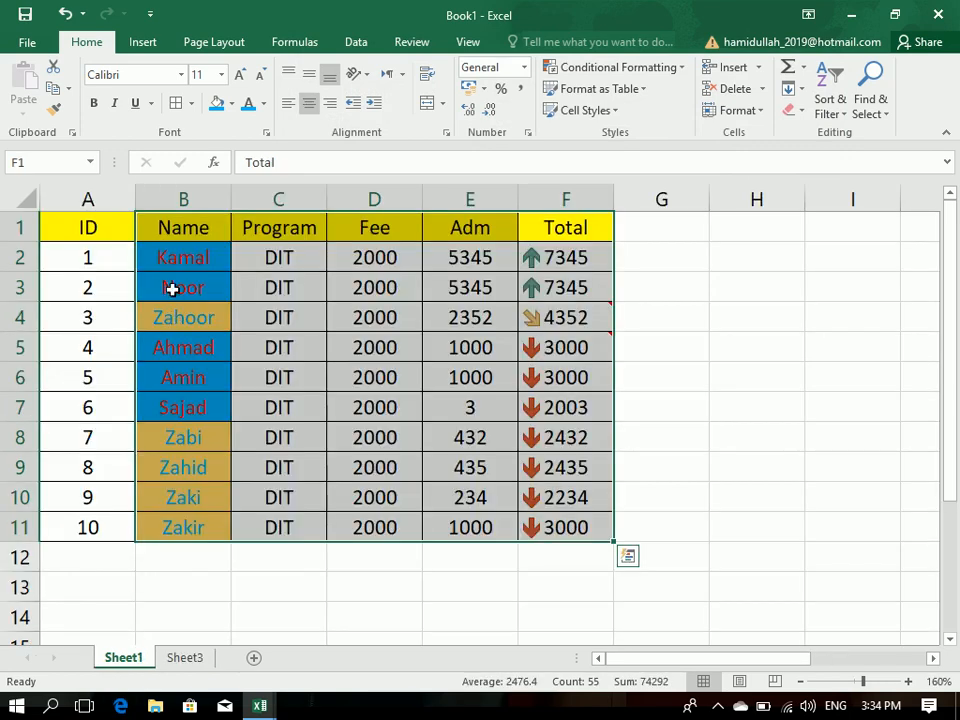
Step: Sort the range B1:F11 alphabetically by Name from A to Z
{"action": "left_click_drag", "start_coordinate": [195, 233], "coordinate": [575, 530]}
{"action": "left_click", "coordinate": [824, 108]}
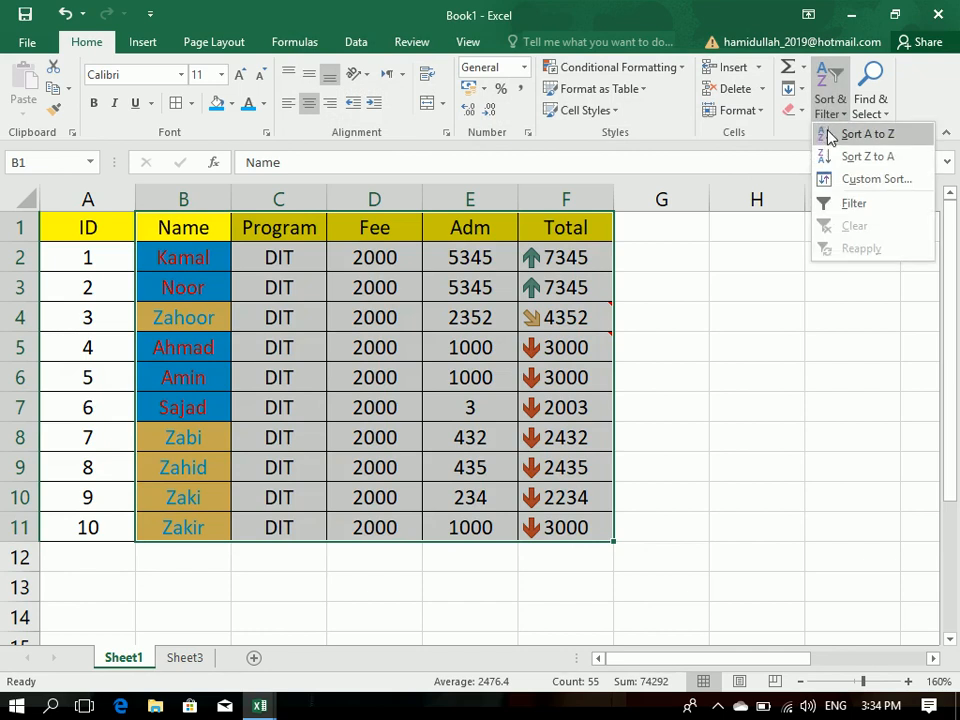
{"action": "left_click", "coordinate": [822, 138]}
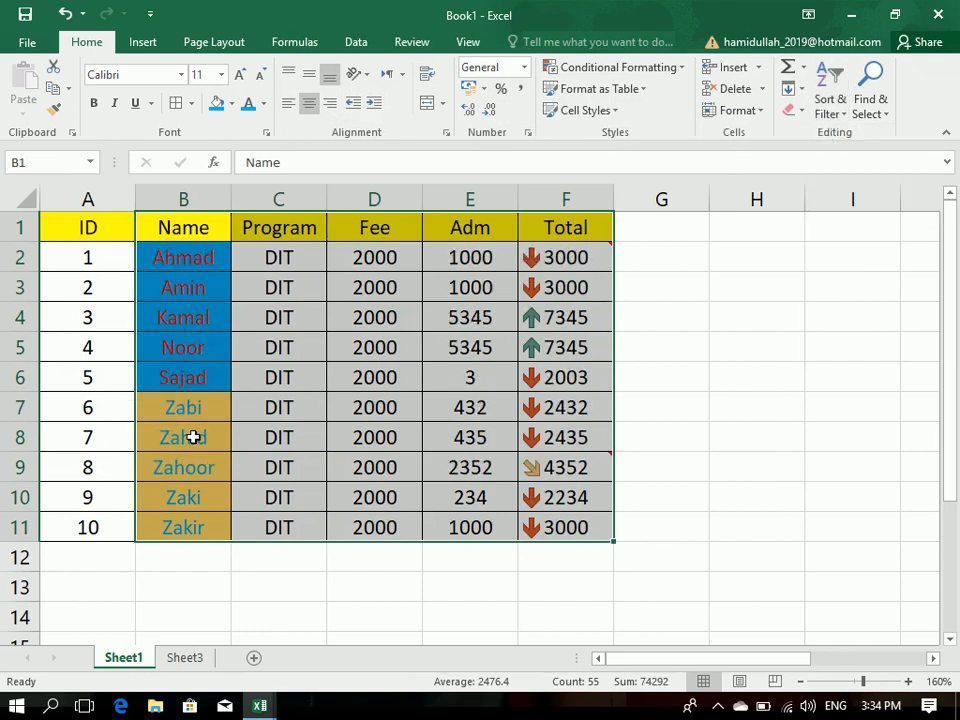
Step: Try a custom sort of the table with the orientation set to left to right, and leave the sort settings
{"action": "left_click", "coordinate": [830, 106]}
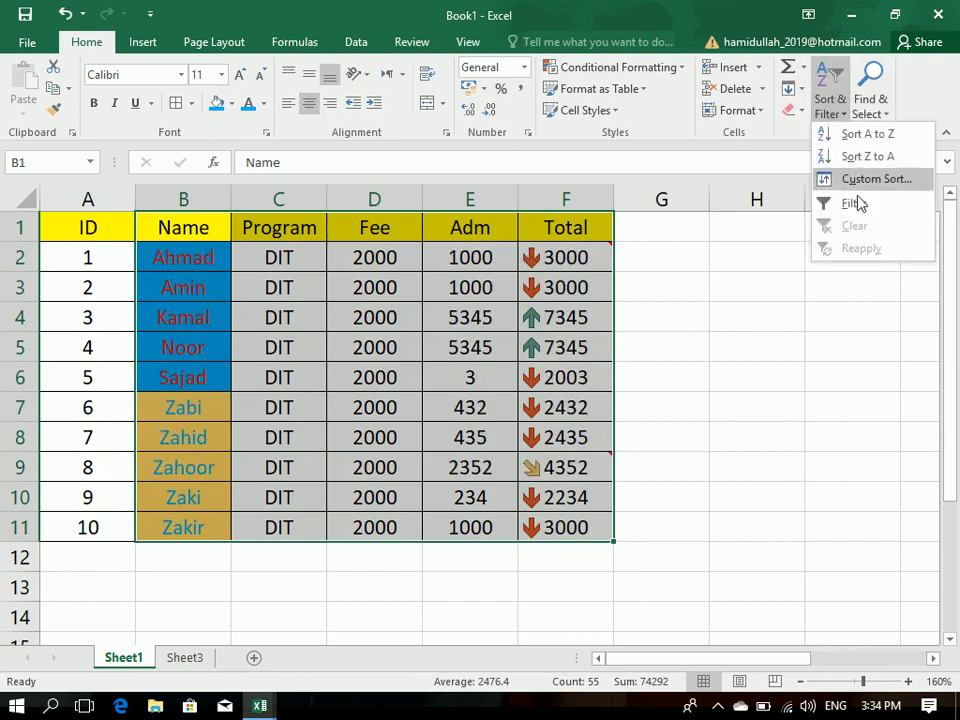
{"action": "left_click", "coordinate": [872, 179]}
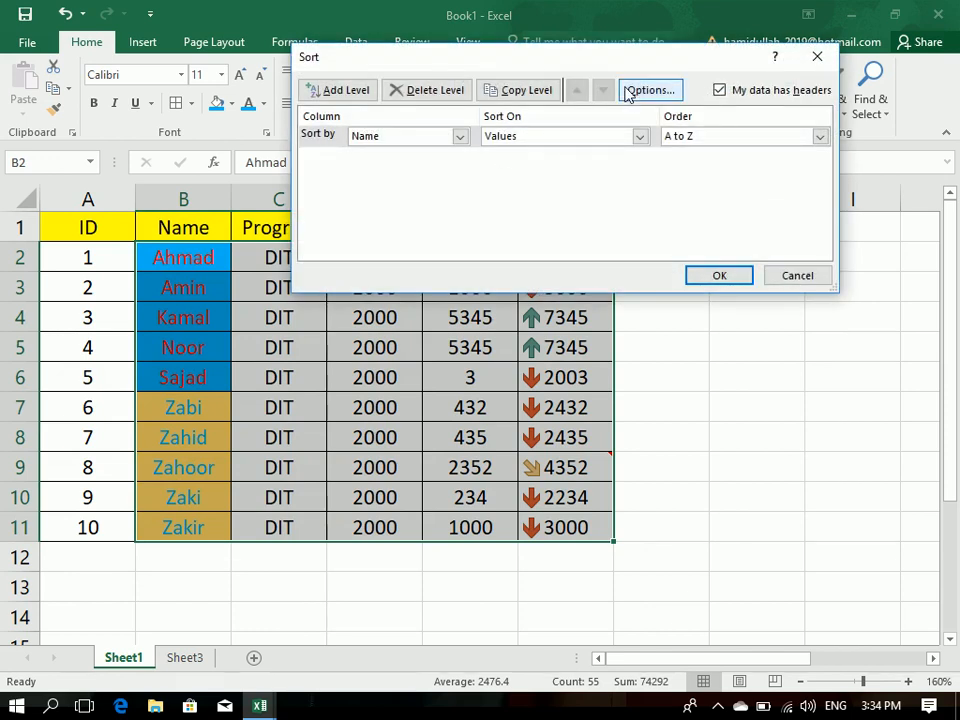
{"action": "left_click", "coordinate": [652, 90]}
{"action": "left_click", "coordinate": [553, 185]}
{"action": "left_click", "coordinate": [540, 215]}
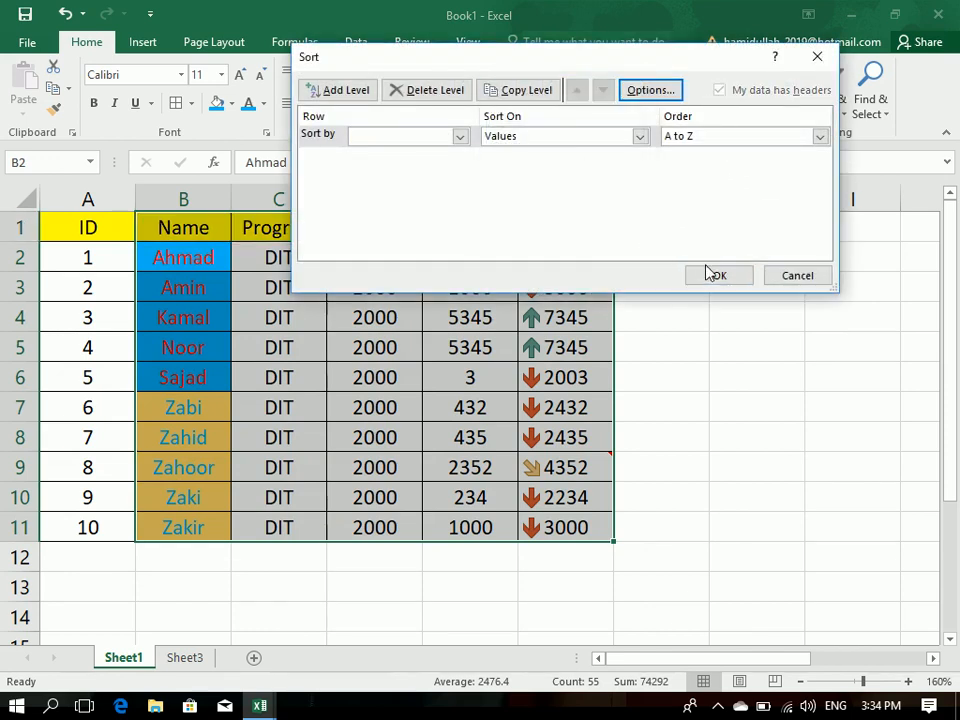
{"action": "left_click", "coordinate": [708, 273]}
{"action": "left_click", "coordinate": [488, 407]}
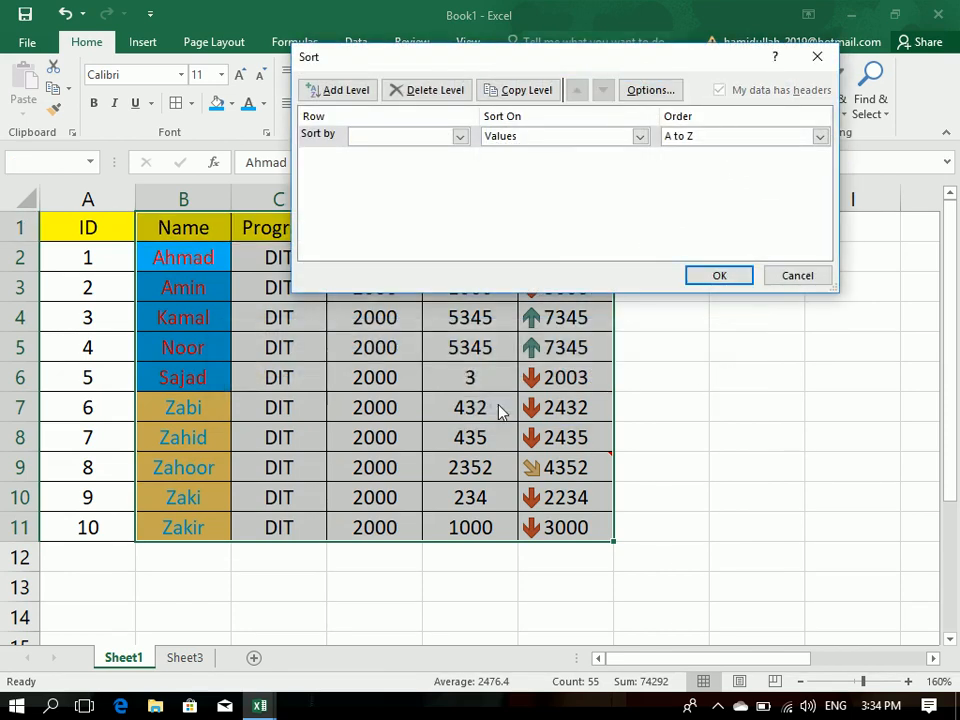
{"action": "left_click", "coordinate": [775, 275]}
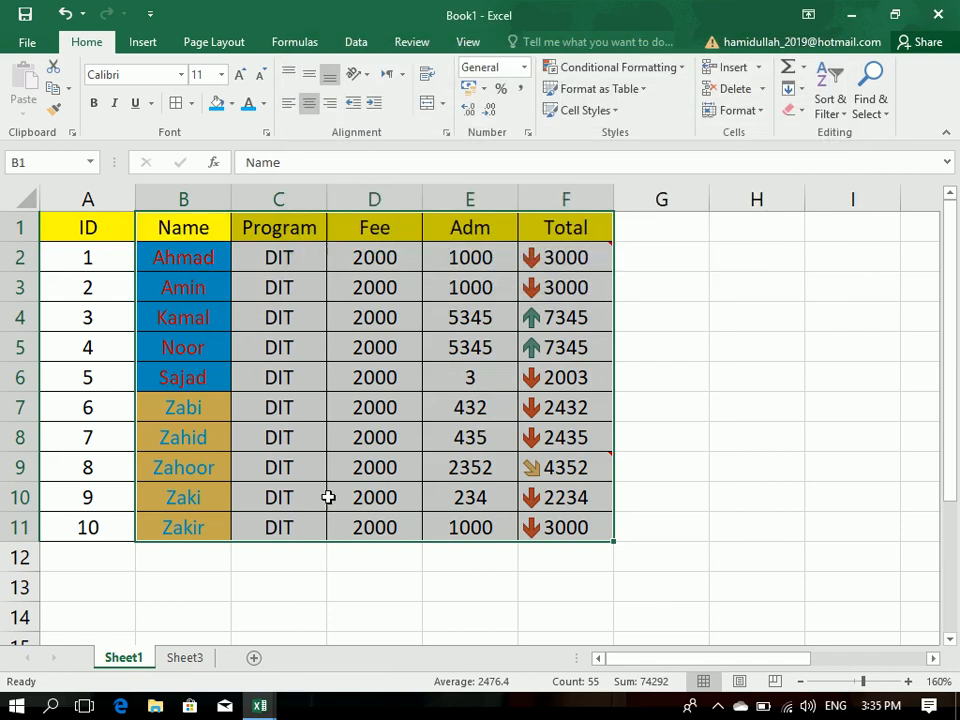
Step: Delete the whole Name list in B2:B6 on Sheet3
{"action": "left_click", "coordinate": [192, 660]}
{"action": "key", "text": "ctrl+a"}
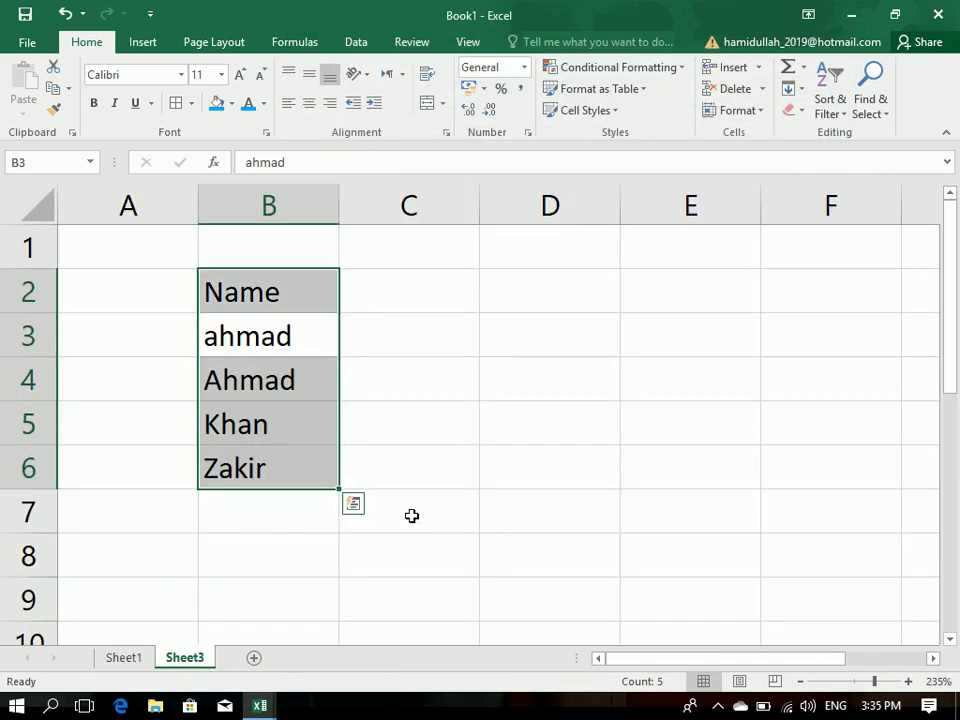
{"action": "key", "text": "Delete"}
Step: Enter three first names beginning with A in alphabetical order across cells A3 to C3
{"action": "key", "text": "Left"}
{"action": "type", "text": "Ahmad"}
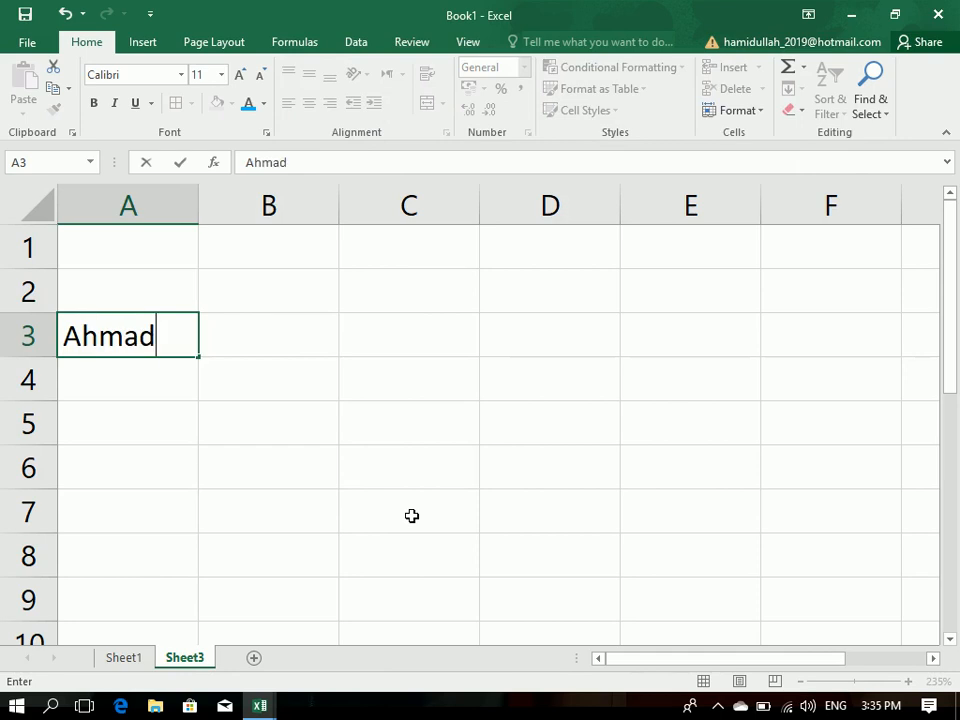
{"action": "key", "text": "Tab"}
{"action": "type", "text": "Ali"}
{"action": "key", "text": "Tab"}
{"action": "type", "text": "Amin"}
{"action": "key", "text": "Tab"}
Step: Continue row 3 with three first names beginning with Z in alphabetical order in cells D3 to F3
{"action": "type", "text": "Zah"}
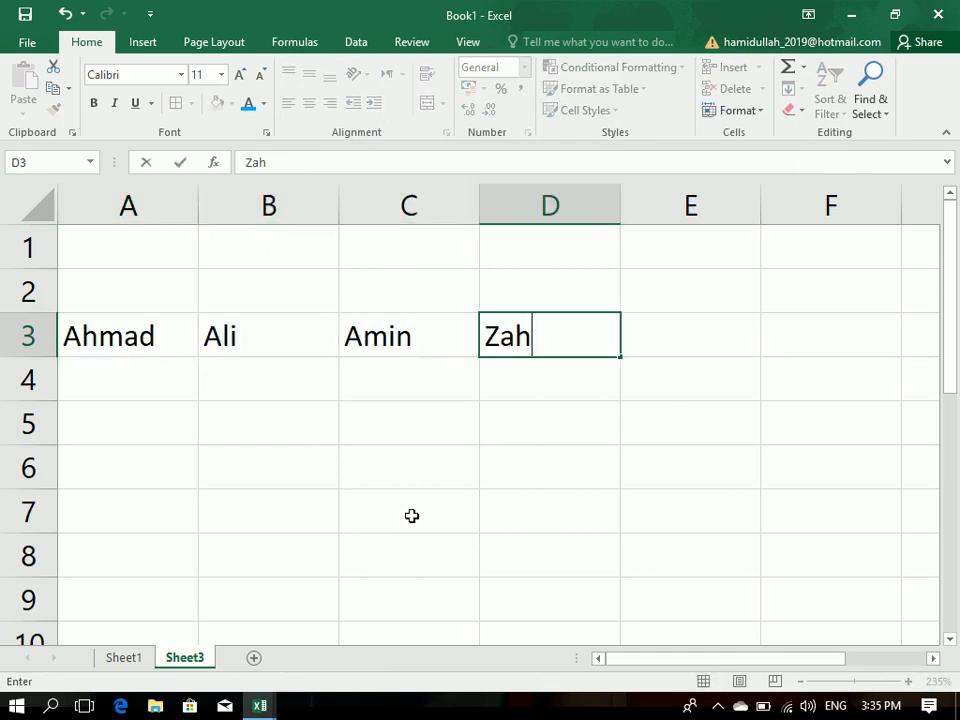
{"action": "type", "text": "id"}
{"action": "key", "text": "Tab"}
{"action": "type", "text": "zAHOOR"}
{"action": "key", "text": "Tab"}
{"action": "type", "text": "zAKIR"}
{"action": "key", "text": "Return"}
Step: Try the quick Z to A and A to Z sorts on the names in A3:F3, and turn on filtering for that row
{"action": "left_click_drag", "start_coordinate": [812, 333], "coordinate": [47, 336]}
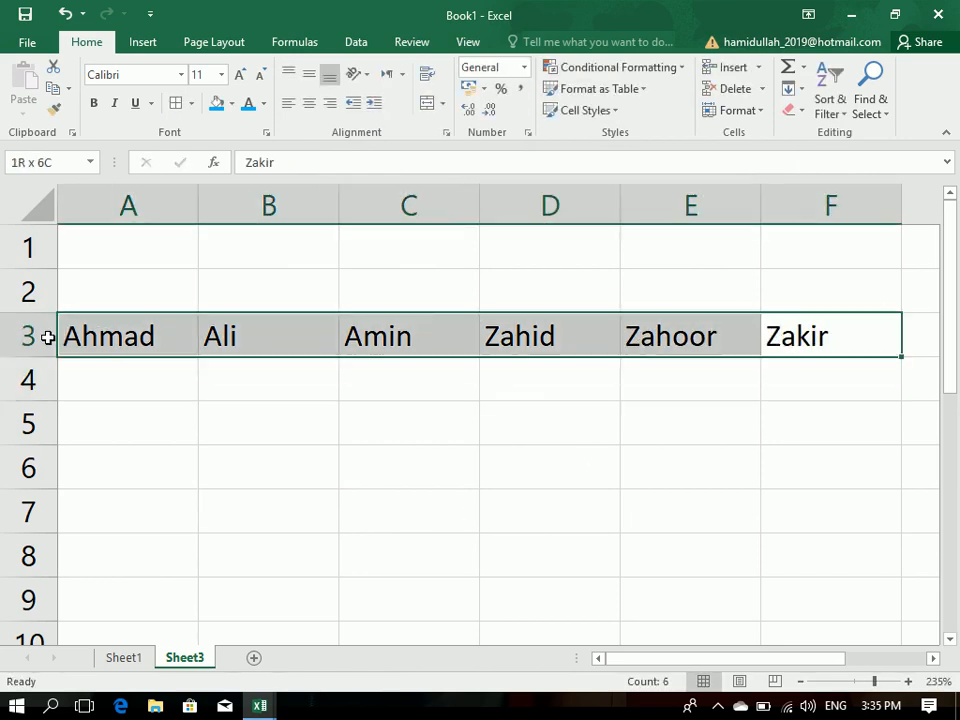
{"action": "left_click", "coordinate": [829, 95]}
{"action": "left_click", "coordinate": [859, 157]}
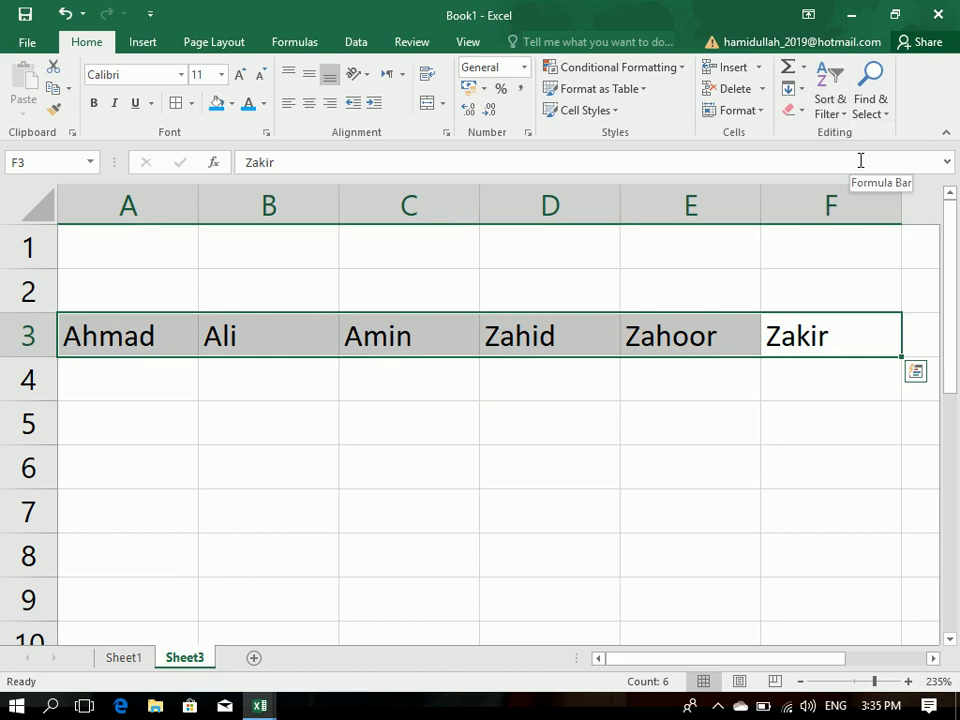
{"action": "left_click", "coordinate": [832, 98]}
{"action": "left_click", "coordinate": [859, 141]}
{"action": "left_click", "coordinate": [836, 112]}
{"action": "left_click", "coordinate": [850, 156]}
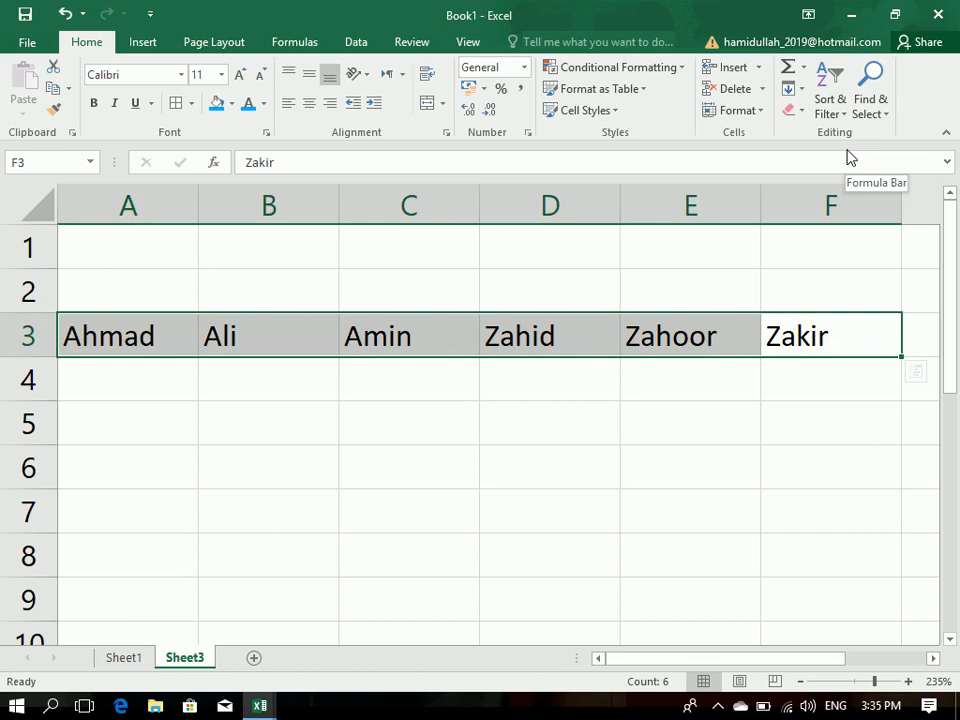
{"action": "left_click", "coordinate": [828, 116]}
{"action": "left_click", "coordinate": [860, 200]}
Step: Custom sort the names left to right by Row 3 on values in Z to A order
{"action": "left_click", "coordinate": [836, 105]}
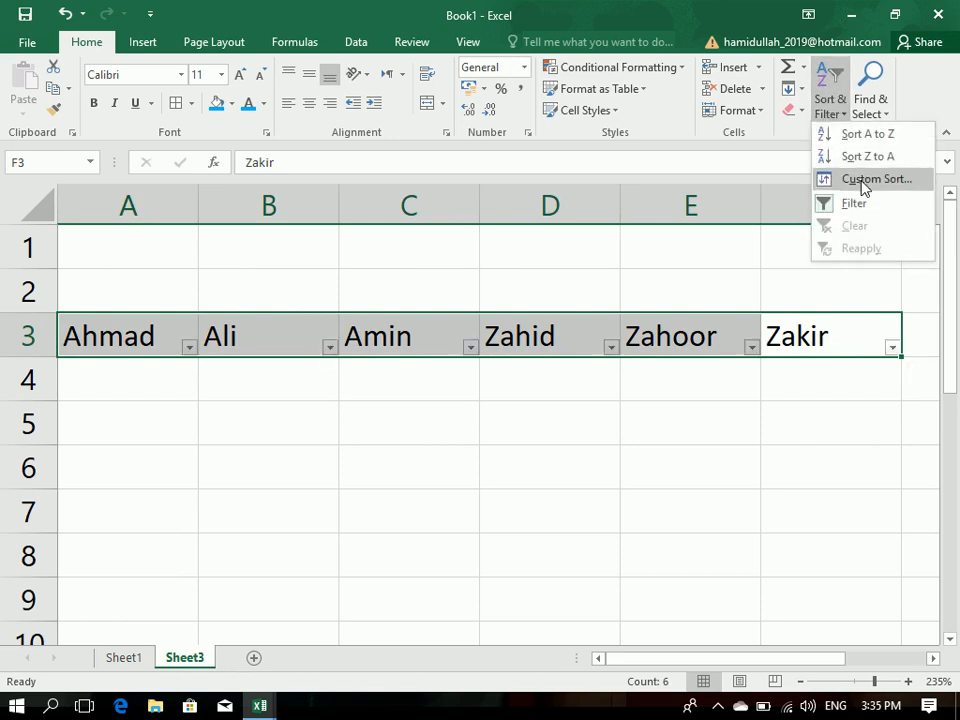
{"action": "left_click", "coordinate": [859, 180]}
{"action": "left_click", "coordinate": [650, 90]}
{"action": "left_click", "coordinate": [507, 184]}
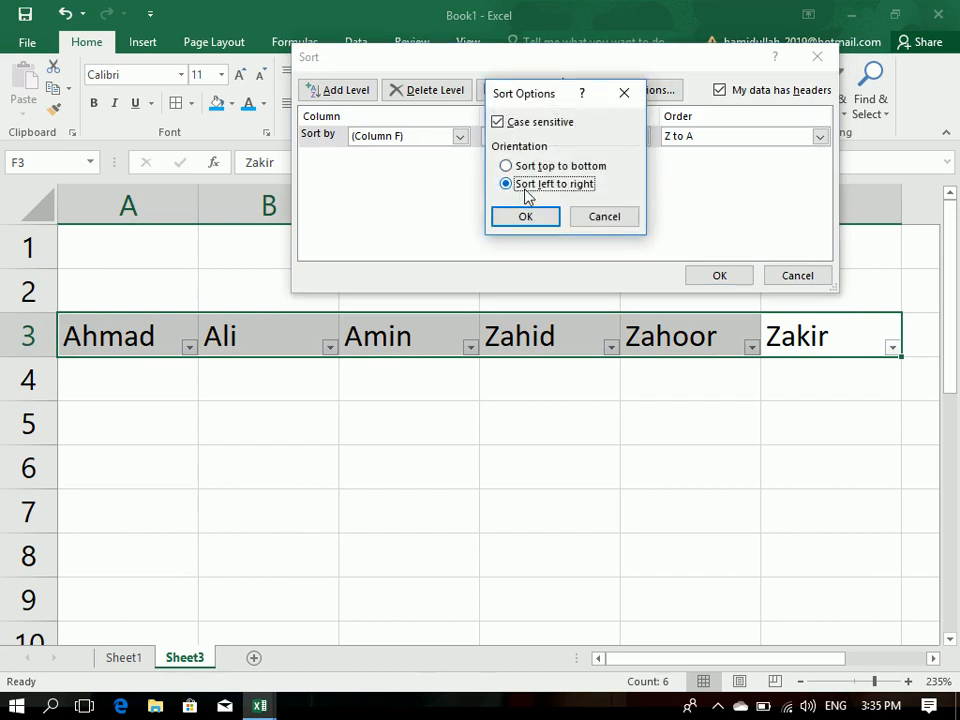
{"action": "left_click", "coordinate": [527, 221]}
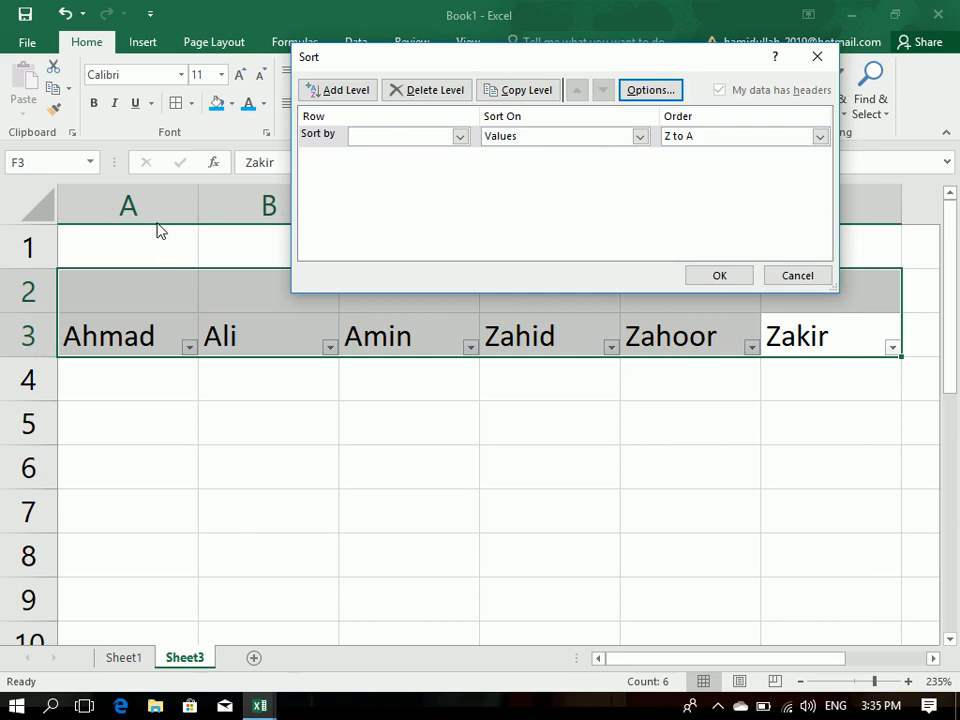
{"action": "left_click", "coordinate": [409, 137]}
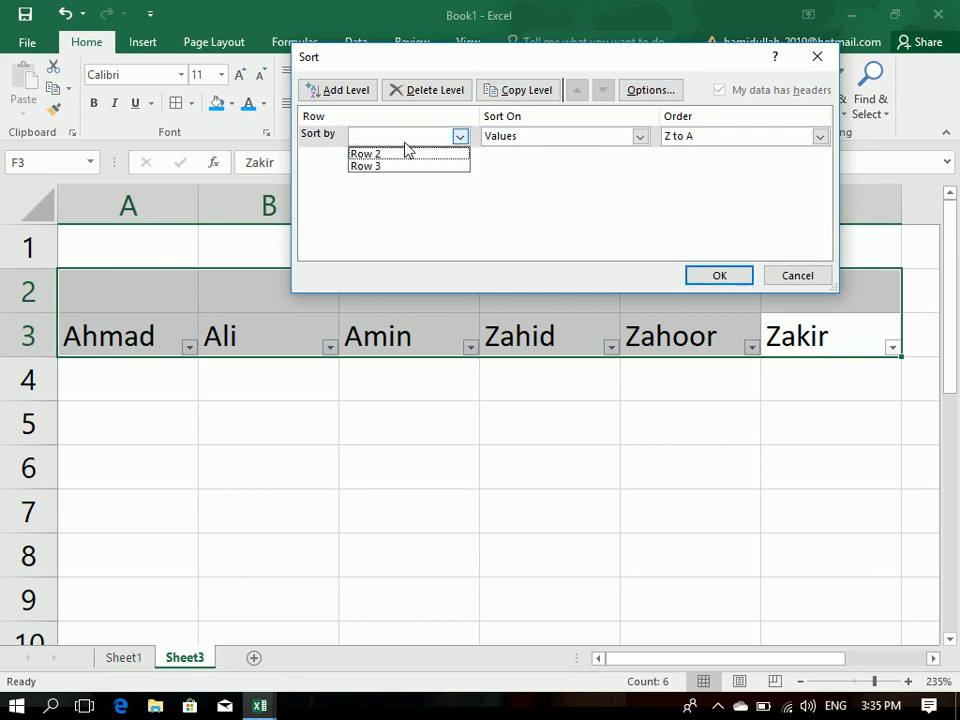
{"action": "left_click", "coordinate": [398, 166]}
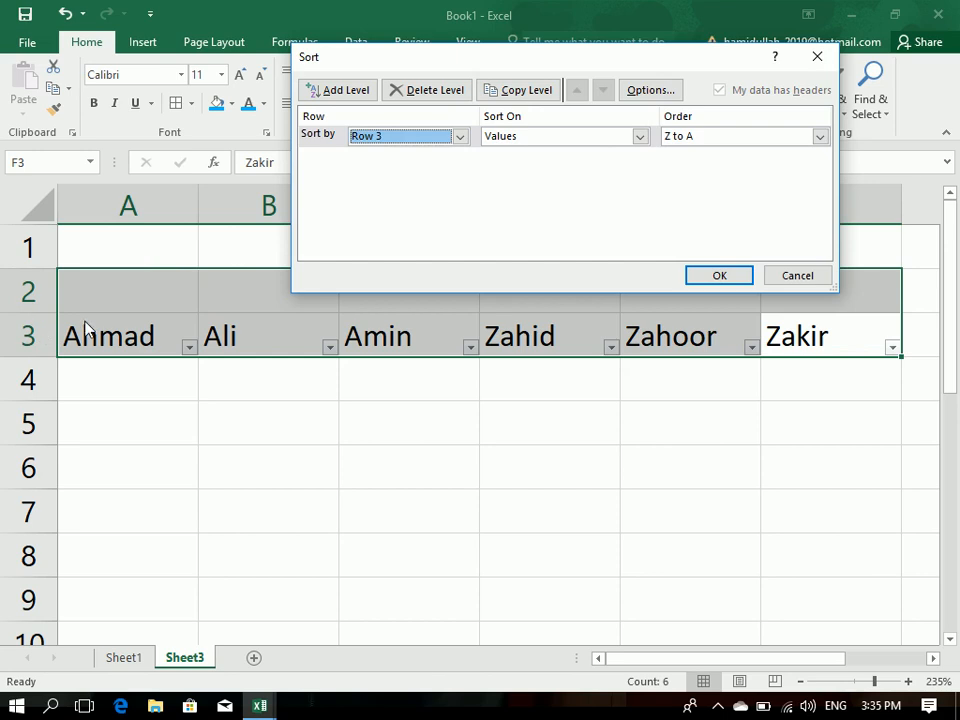
{"action": "left_click", "coordinate": [726, 278]}
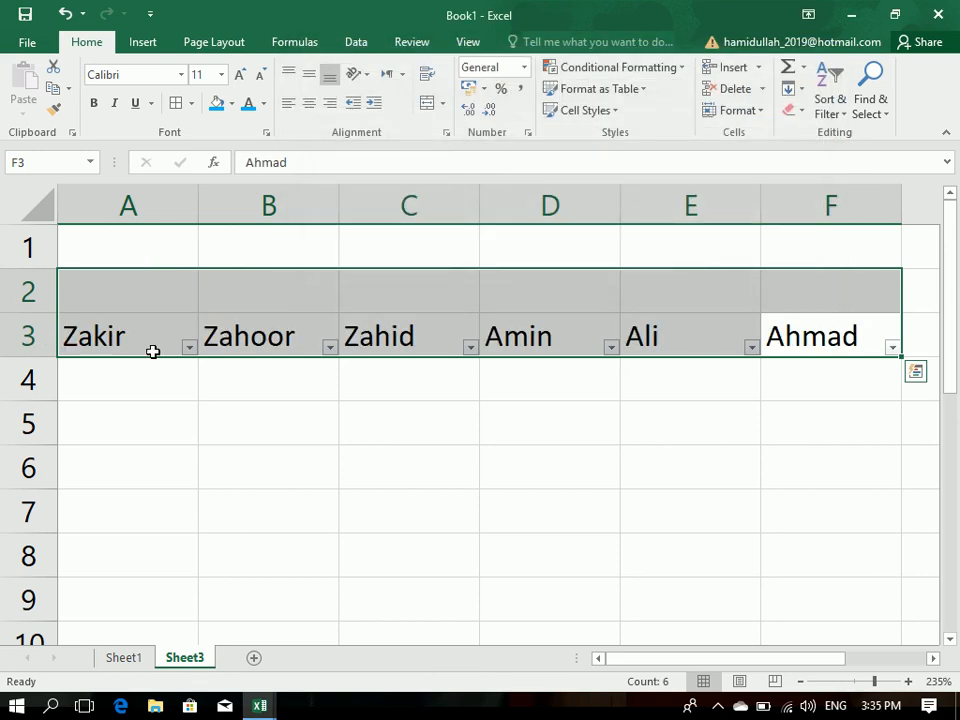
Step: Turn off filtering for the name row and try the quick A to Z sort on it
{"action": "left_click", "coordinate": [830, 100]}
{"action": "left_click", "coordinate": [825, 200]}
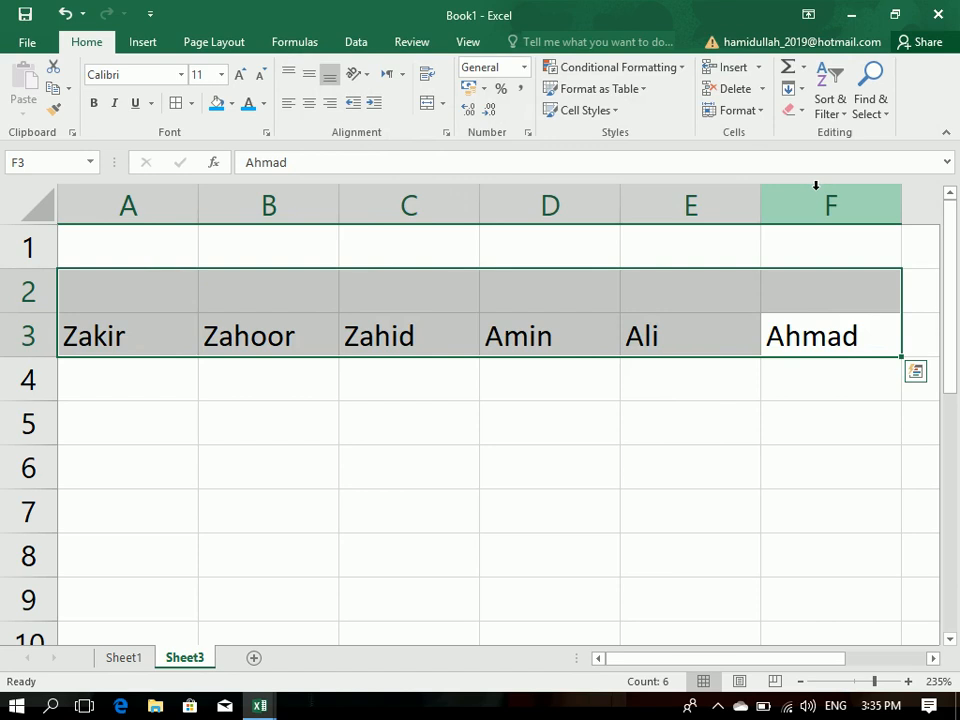
{"action": "left_click", "coordinate": [831, 92]}
{"action": "left_click", "coordinate": [843, 130]}
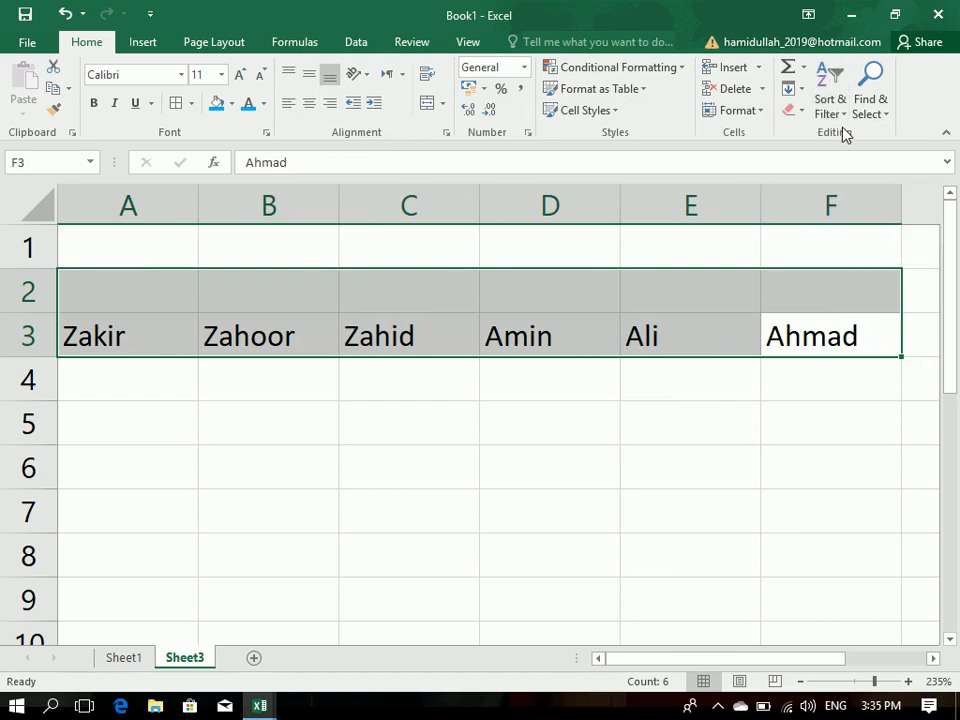
Step: Custom sort the names left to right by Row 3 on values in A to Z order
{"action": "left_click", "coordinate": [830, 105]}
{"action": "left_click", "coordinate": [858, 180]}
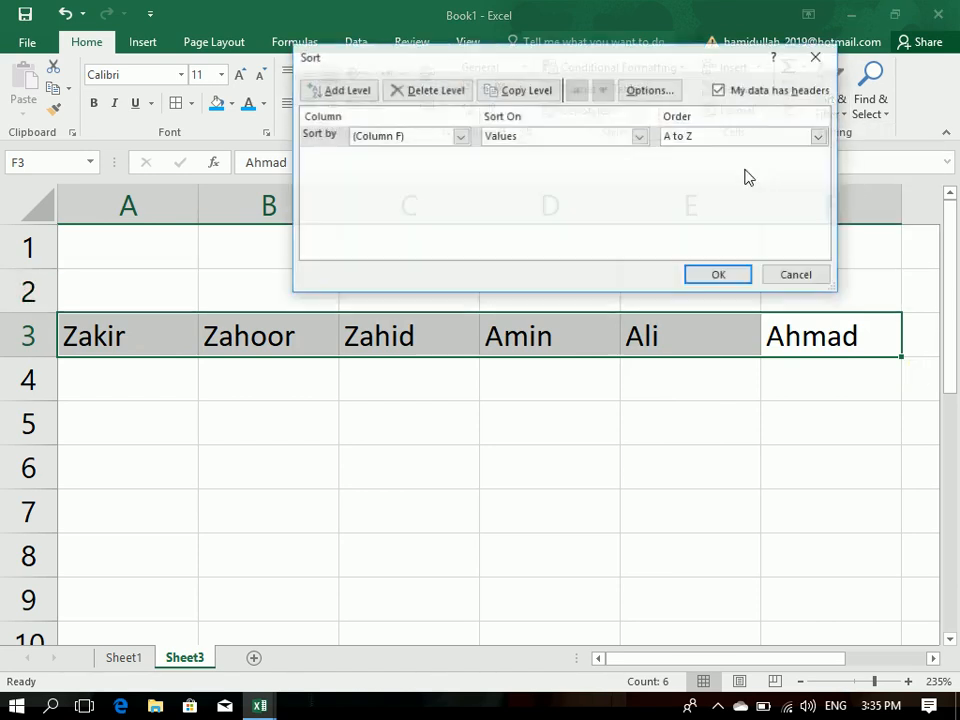
{"action": "left_click", "coordinate": [433, 138]}
{"action": "left_click", "coordinate": [649, 94]}
{"action": "left_click", "coordinate": [649, 94]}
{"action": "left_click", "coordinate": [556, 185]}
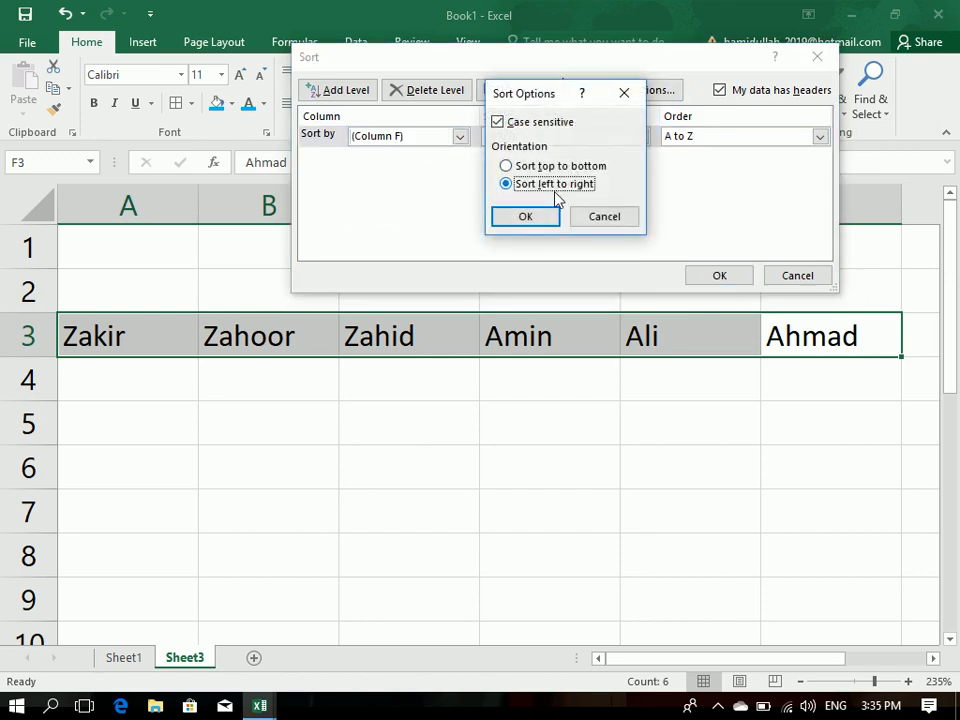
{"action": "left_click", "coordinate": [540, 217]}
{"action": "left_click", "coordinate": [440, 137]}
{"action": "left_click", "coordinate": [440, 166]}
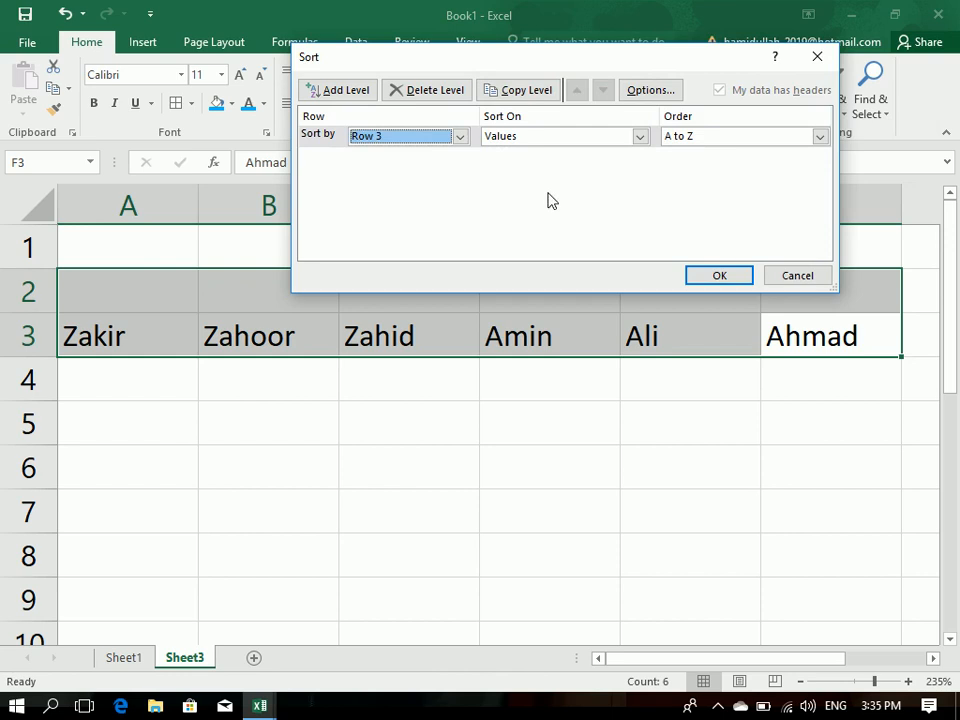
{"action": "left_click", "coordinate": [719, 274]}
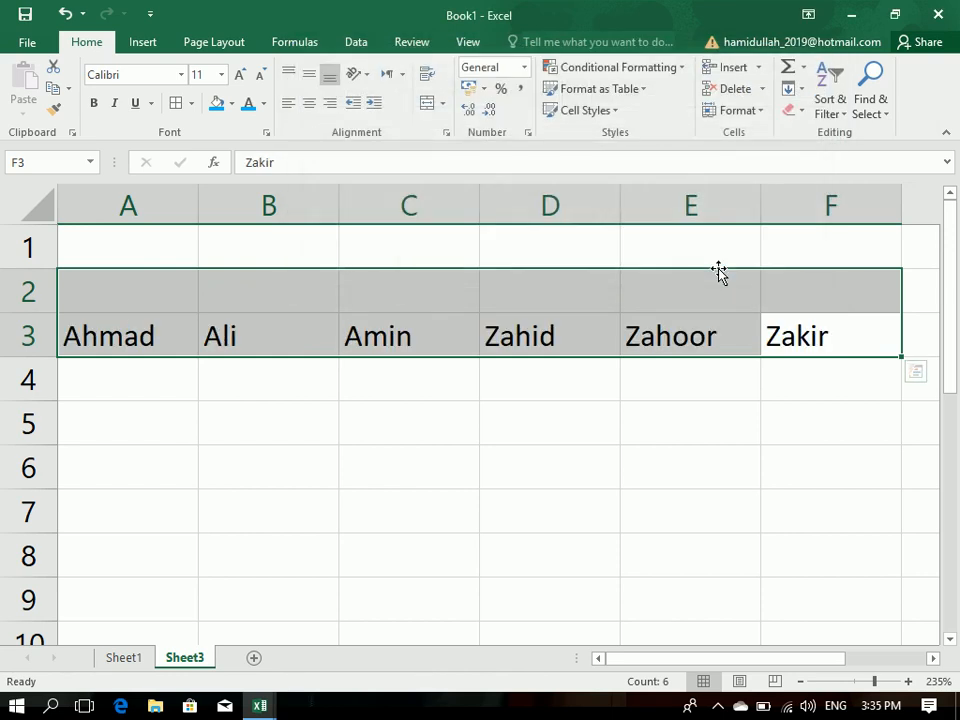
Step: Turn on filtering for the header row A1:F1 of the table on Sheet1
{"action": "left_click", "coordinate": [843, 112]}
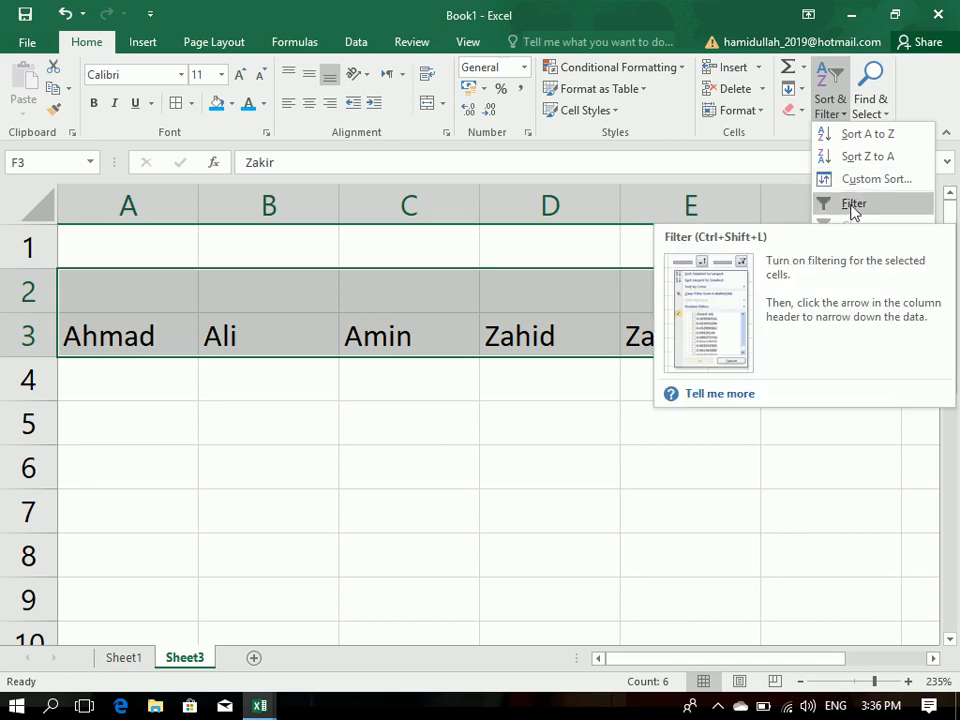
{"action": "left_click", "coordinate": [409, 315]}
{"action": "left_click", "coordinate": [123, 657]}
{"action": "left_click_drag", "start_coordinate": [570, 230], "coordinate": [21, 221]}
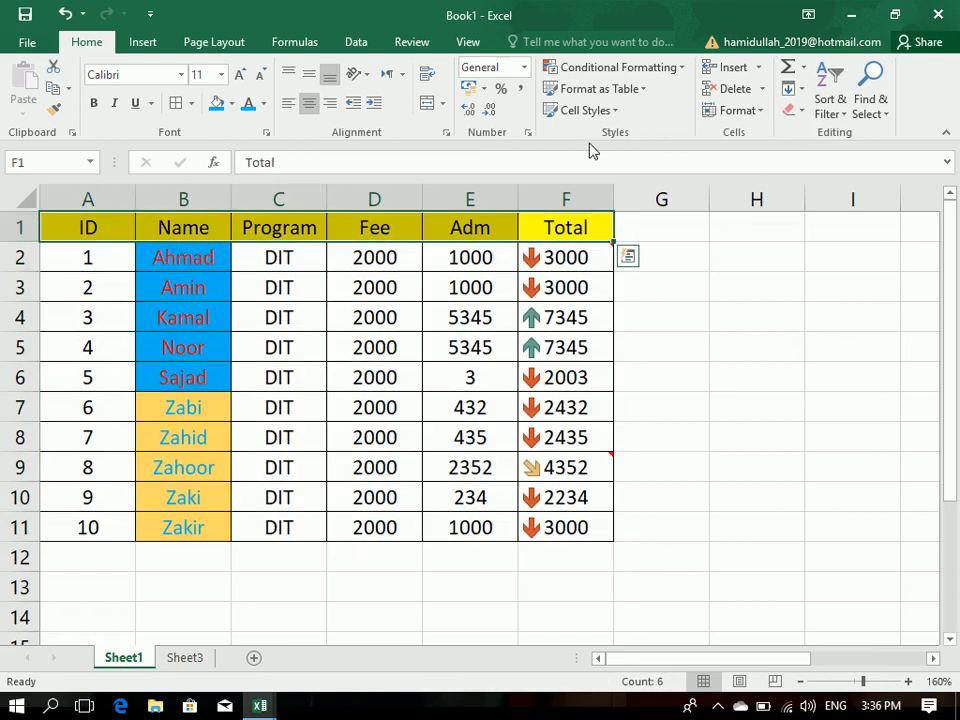
{"action": "left_click", "coordinate": [834, 118]}
{"action": "left_click", "coordinate": [866, 204]}
{"action": "left_click", "coordinate": [568, 258]}
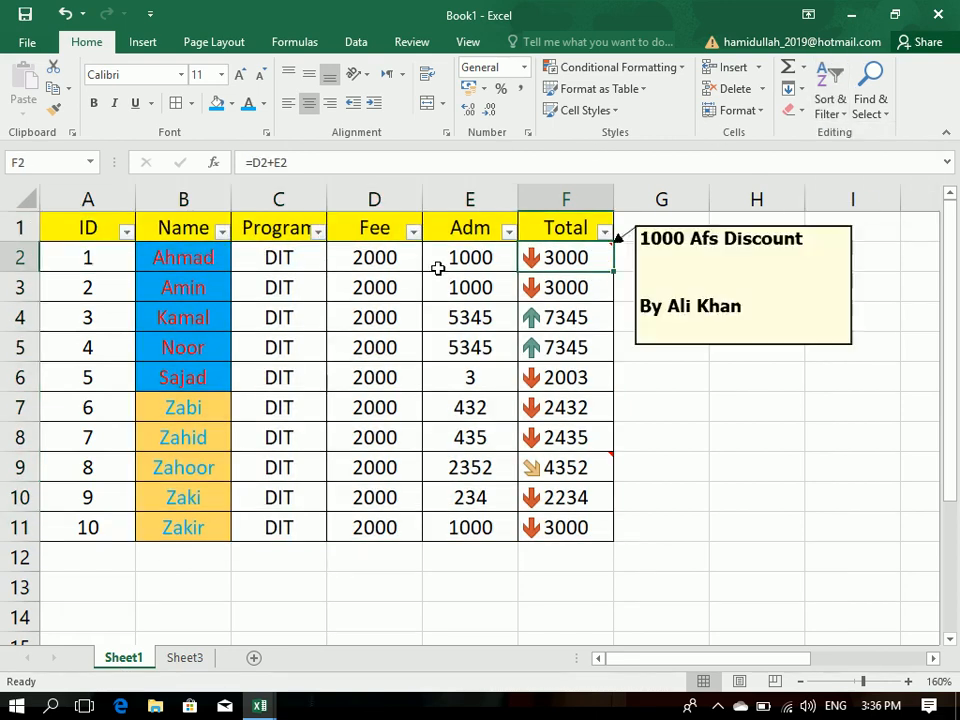
Step: Use the Name column's filter to sort the table from Z to A and back to A to Z
{"action": "left_click", "coordinate": [201, 231]}
{"action": "left_click", "coordinate": [223, 234]}
{"action": "left_click", "coordinate": [218, 236]}
{"action": "left_click", "coordinate": [223, 236]}
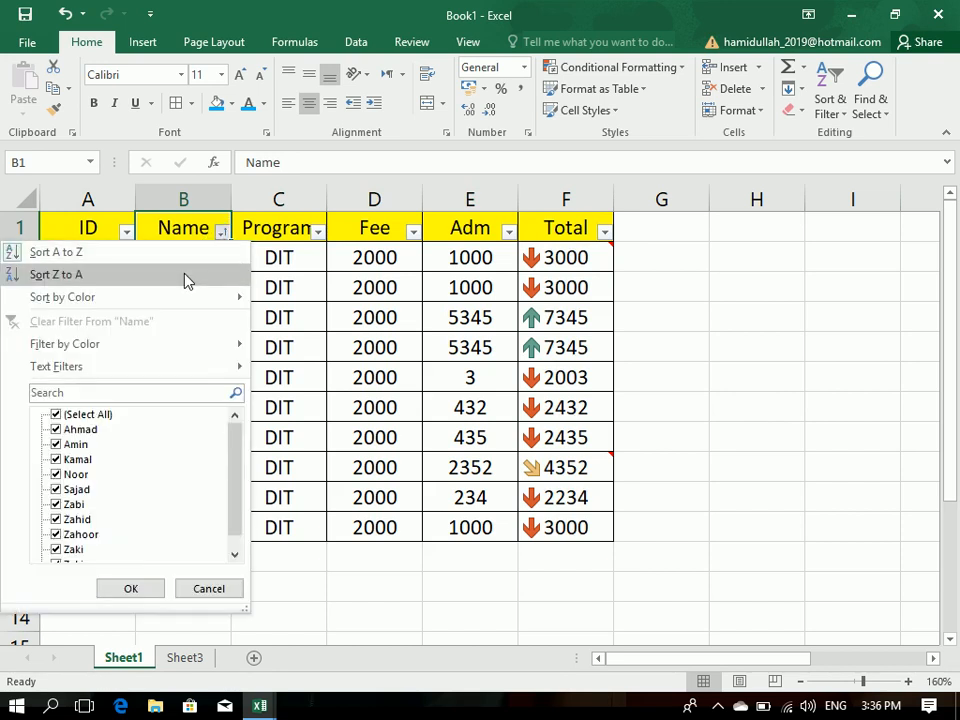
{"action": "left_click", "coordinate": [187, 276]}
{"action": "left_click", "coordinate": [222, 233]}
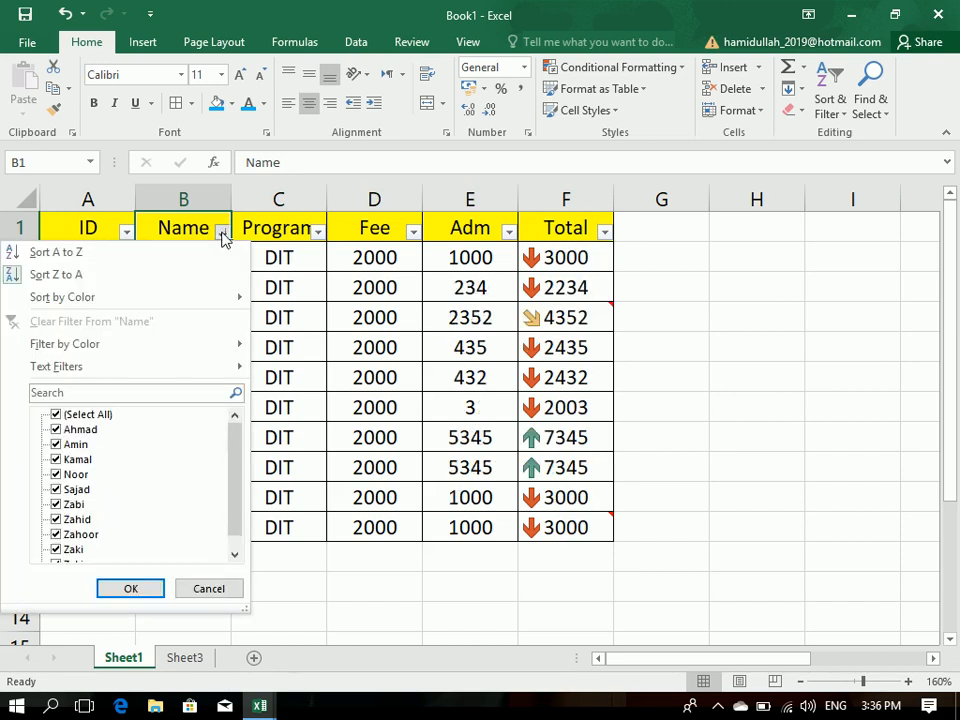
{"action": "left_click", "coordinate": [214, 253]}
Step: Filter the Name column with an equals text filter for the first name in the list, and clear that filter
{"action": "left_click", "coordinate": [224, 232]}
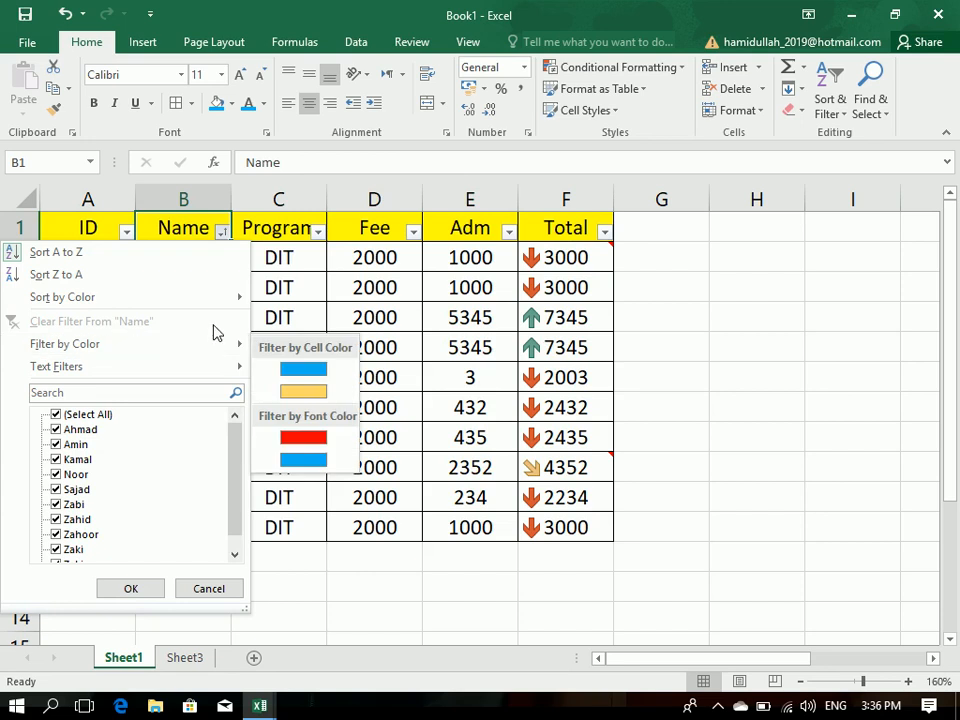
{"action": "mouse_move", "coordinate": [240, 370]}
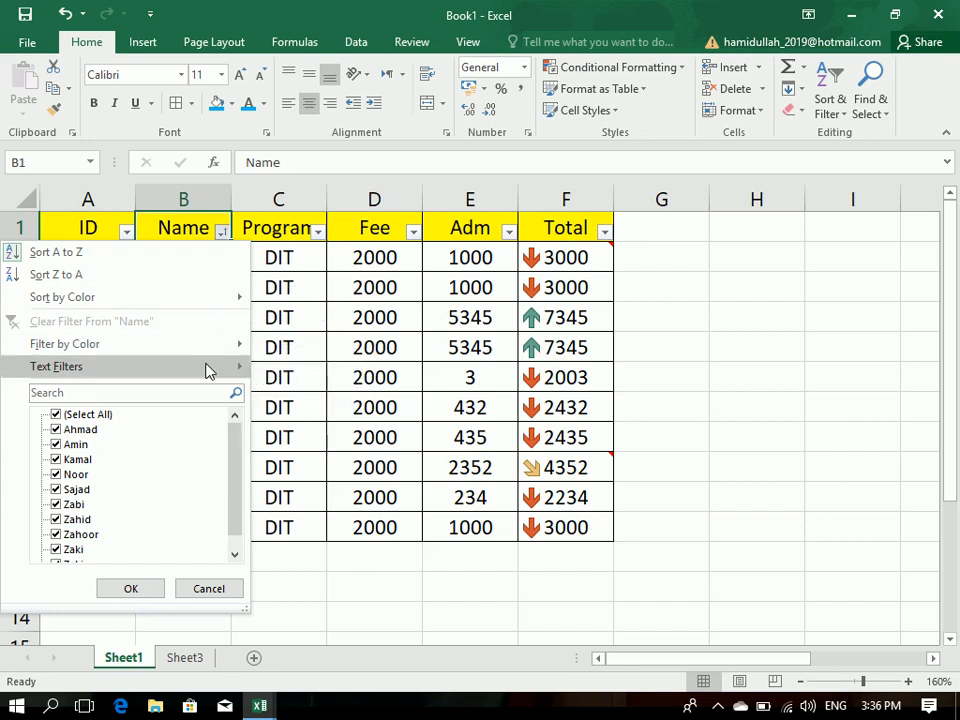
{"action": "left_click", "coordinate": [300, 369]}
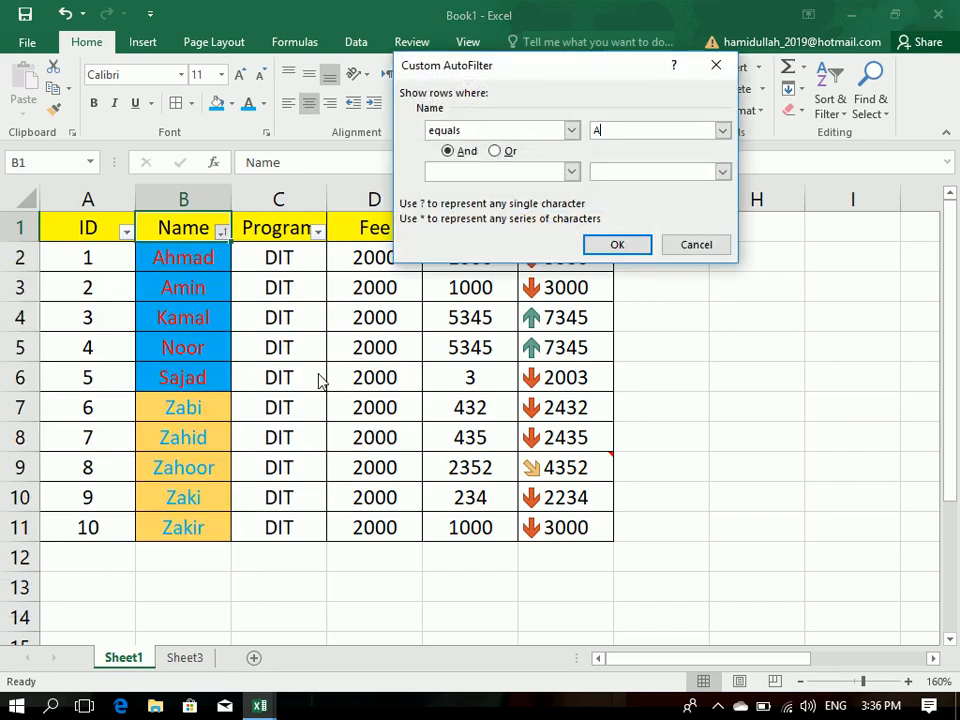
{"action": "key", "text": "Return"}
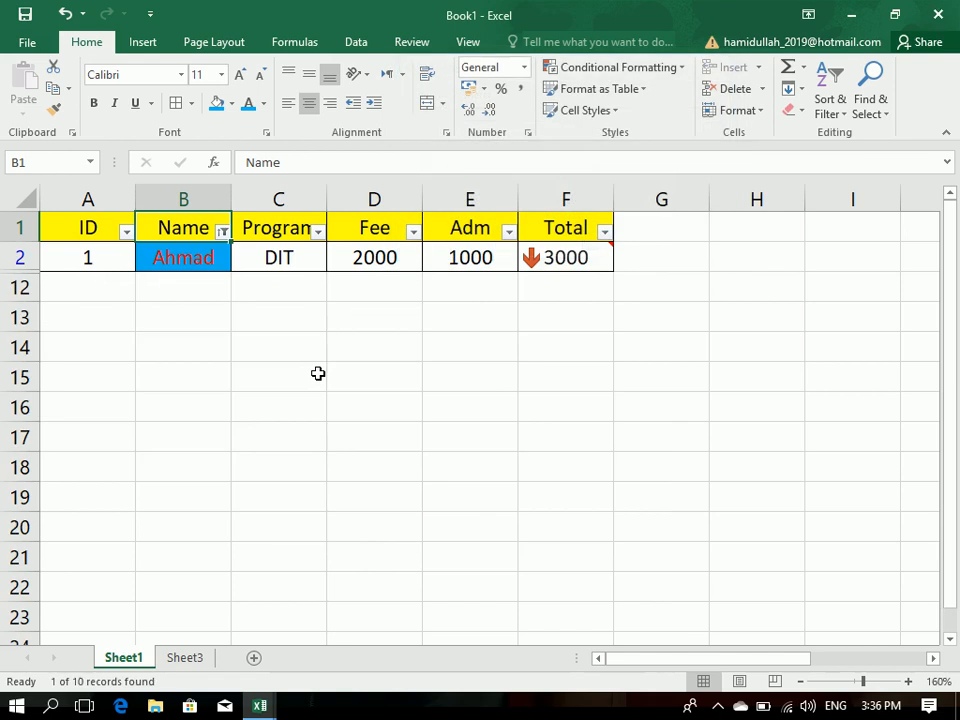
{"action": "left_click", "coordinate": [220, 233]}
{"action": "left_click", "coordinate": [178, 325]}
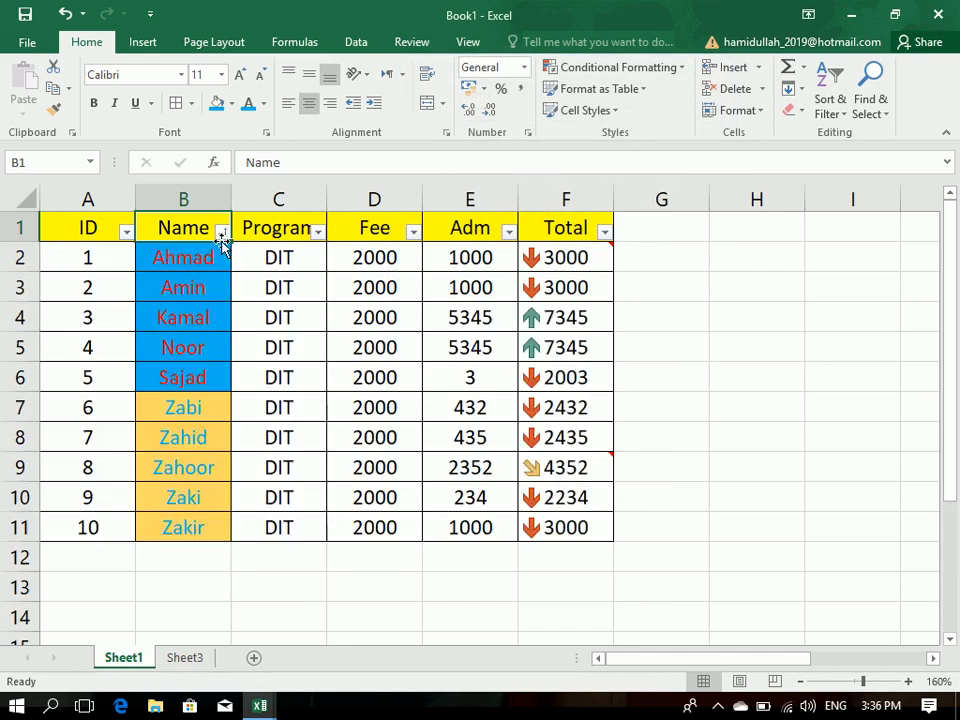
Step: Filter the Name column with a does-not-equal text filter for the first name in the list, and clear that filter
{"action": "left_click", "coordinate": [221, 232]}
{"action": "mouse_move", "coordinate": [236, 370]}
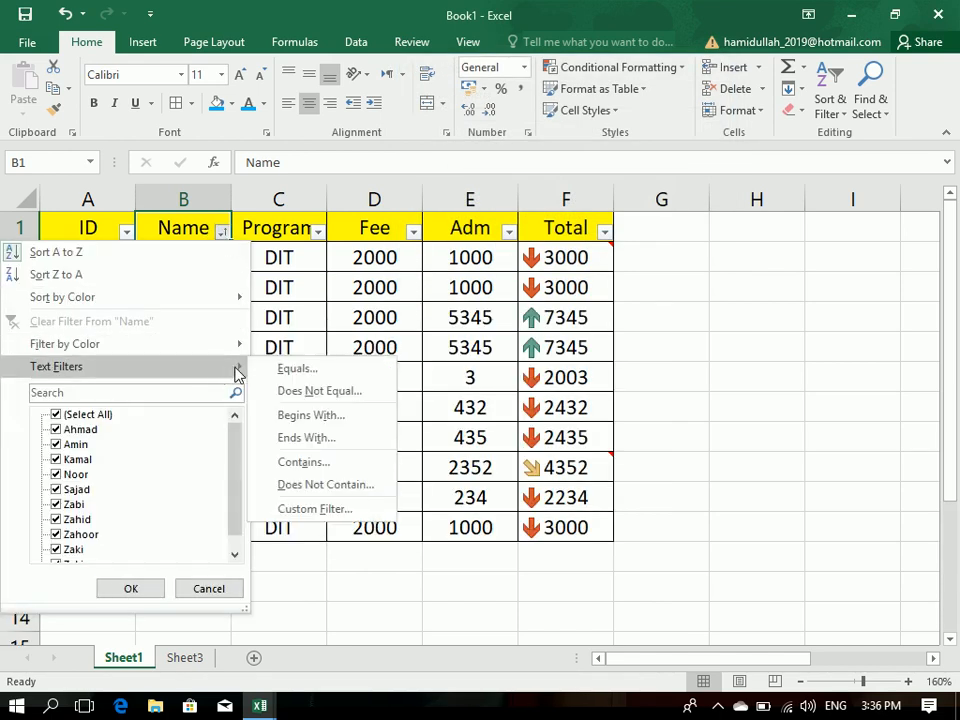
{"action": "left_click", "coordinate": [336, 399]}
{"action": "type", "text": "Ahmad"}
{"action": "key", "text": "Return"}
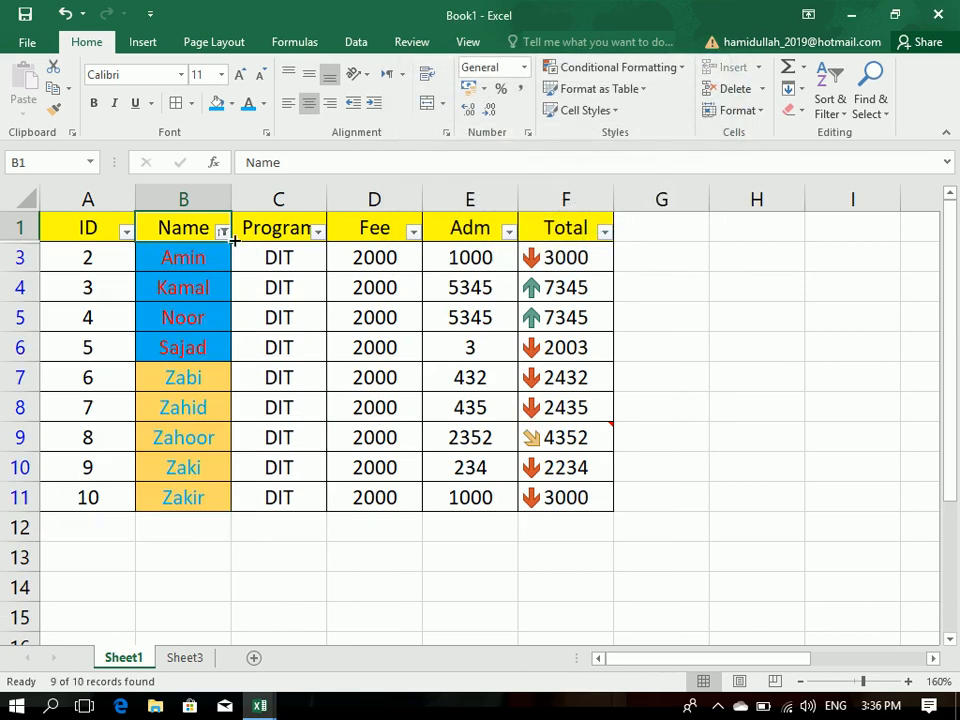
{"action": "left_click", "coordinate": [221, 231]}
{"action": "left_click", "coordinate": [200, 319]}
Step: Filter the Name column for names that begin with "a", and clear that filter
{"action": "left_click", "coordinate": [221, 231]}
{"action": "mouse_move", "coordinate": [205, 367]}
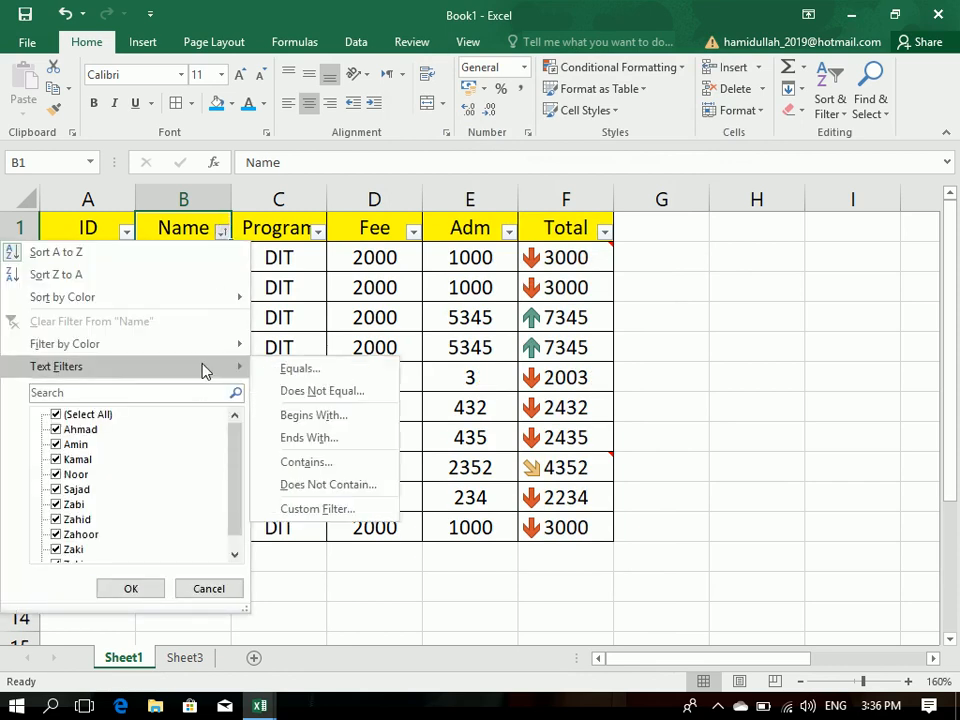
{"action": "left_click", "coordinate": [366, 418]}
{"action": "type", "text": "a"}
{"action": "key", "text": "Return"}
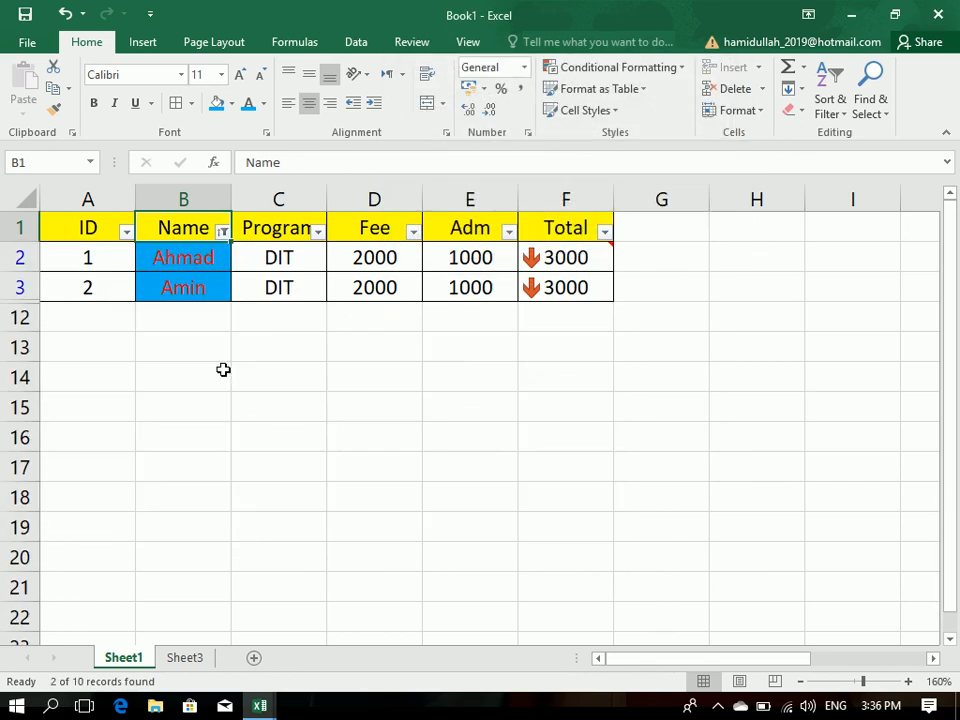
{"action": "left_click", "coordinate": [221, 231]}
{"action": "left_click", "coordinate": [191, 319]}
Step: Filter the Name column for names that end with "d", and clear that filter
{"action": "left_click", "coordinate": [221, 232]}
{"action": "mouse_move", "coordinate": [200, 367]}
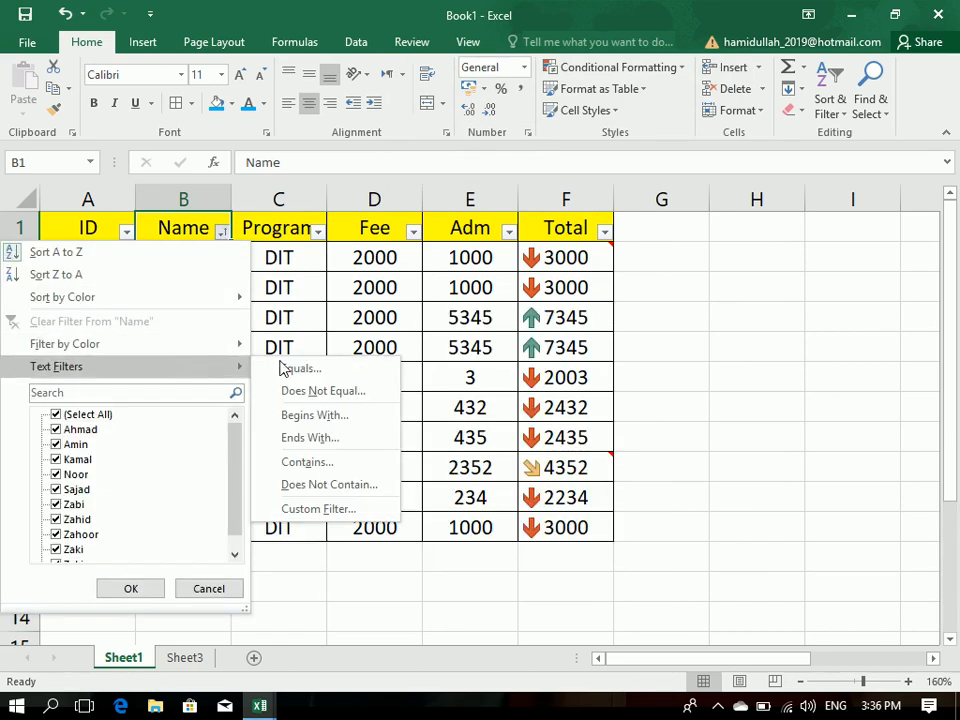
{"action": "left_click", "coordinate": [313, 438]}
{"action": "type", "text": "d"}
{"action": "key", "text": "Return"}
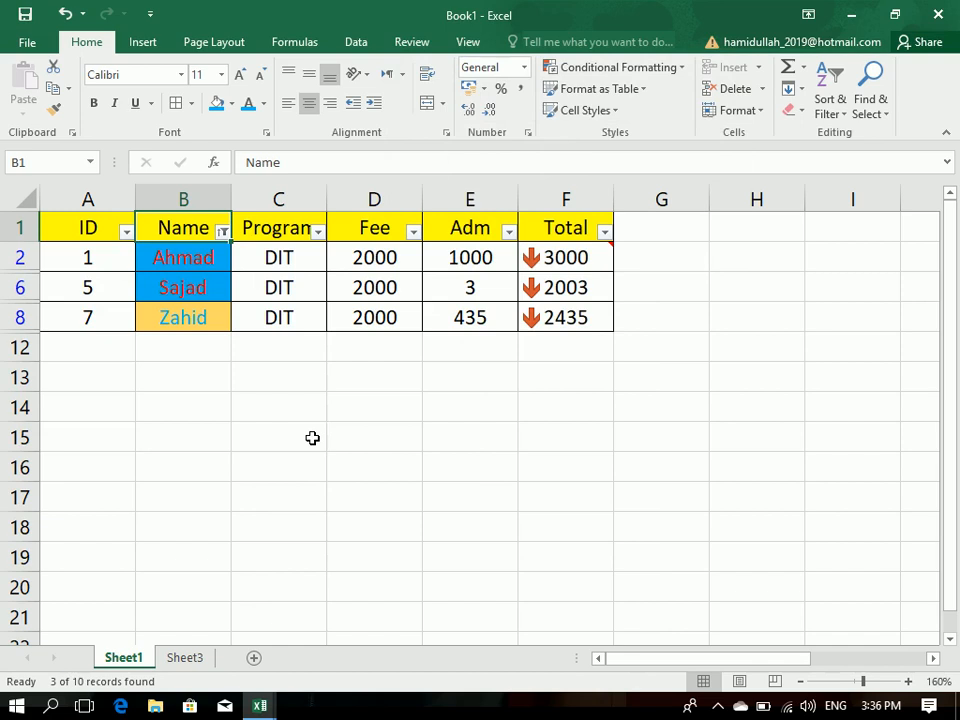
{"action": "left_click", "coordinate": [224, 233]}
{"action": "left_click", "coordinate": [193, 321]}
Step: Filter the Name column with a contains text filter matching the name in row 4, and clear that filter
{"action": "left_click", "coordinate": [222, 233]}
{"action": "mouse_move", "coordinate": [210, 366]}
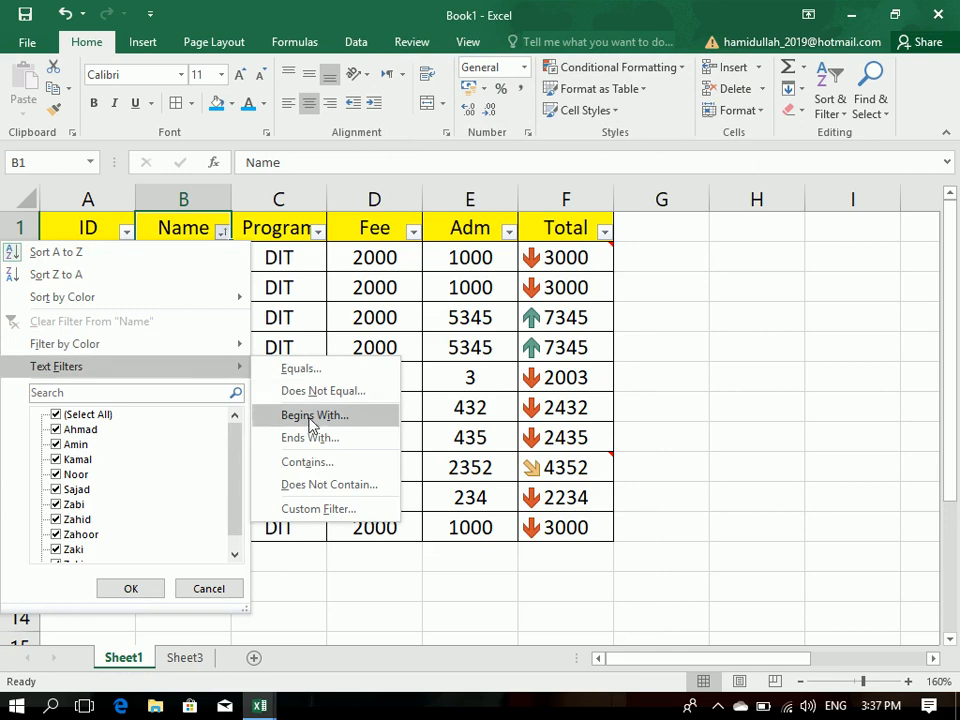
{"action": "left_click", "coordinate": [306, 462]}
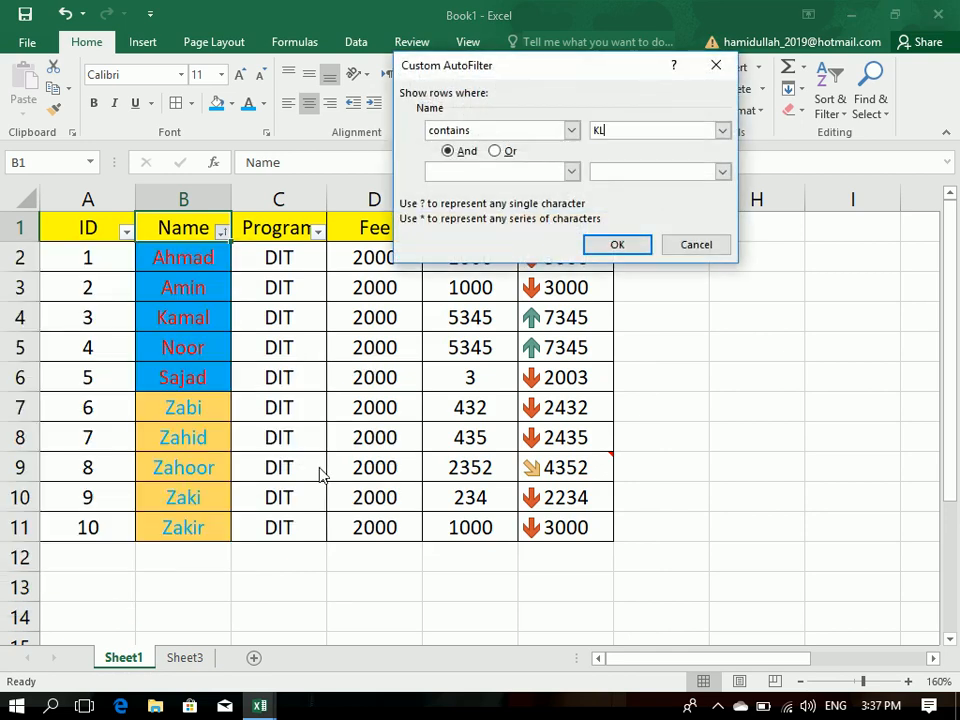
{"action": "type", "text": "Kamal"}
{"action": "key", "text": "Return"}
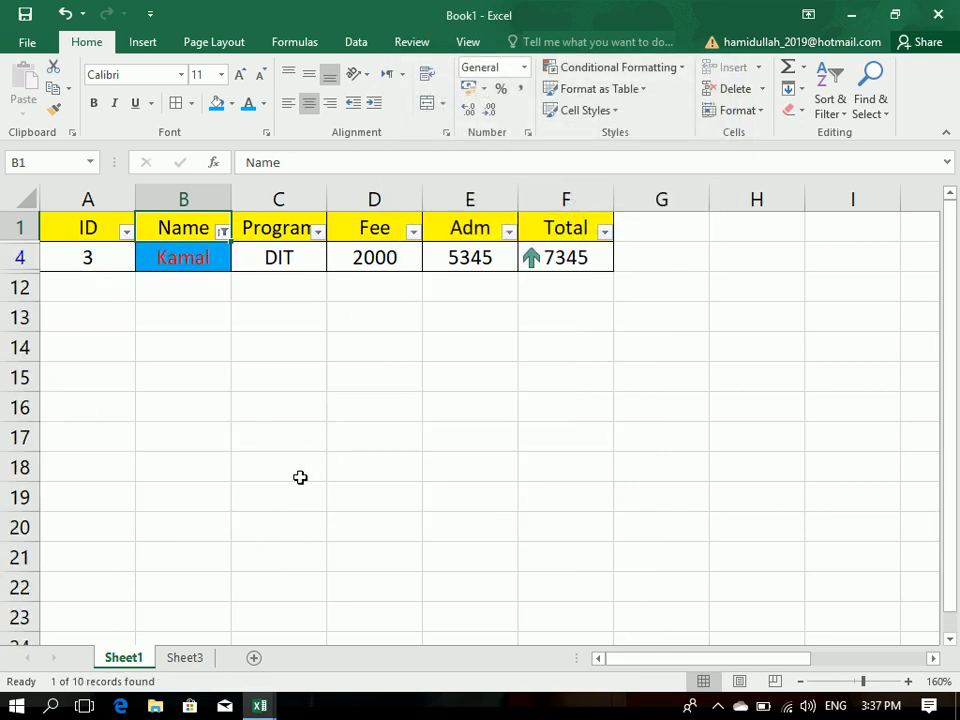
{"action": "left_click", "coordinate": [222, 231]}
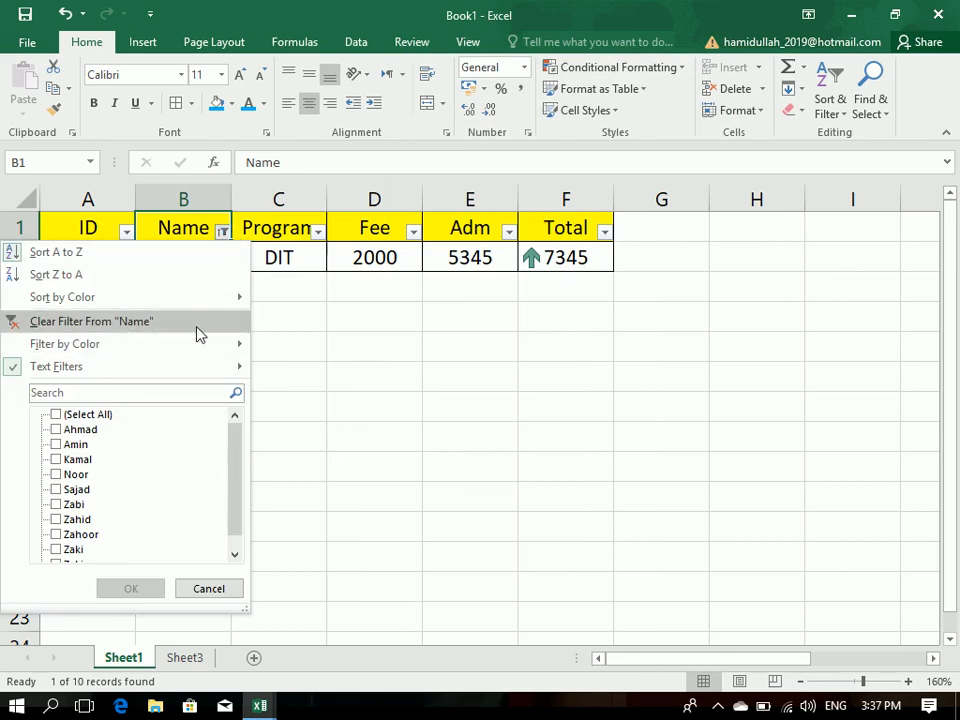
{"action": "left_click", "coordinate": [197, 334]}
Step: Filter the Name column with a does-not-contain text filter that excludes the name in row 3, and clear that filter
{"action": "left_click", "coordinate": [222, 233]}
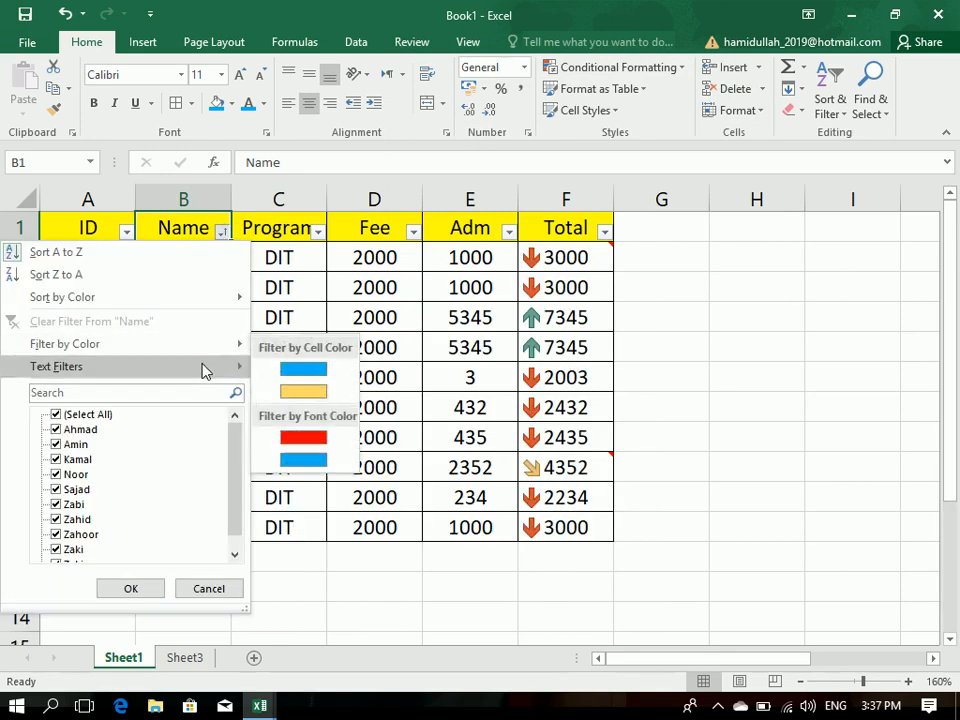
{"action": "mouse_move", "coordinate": [206, 368]}
{"action": "left_click", "coordinate": [322, 486]}
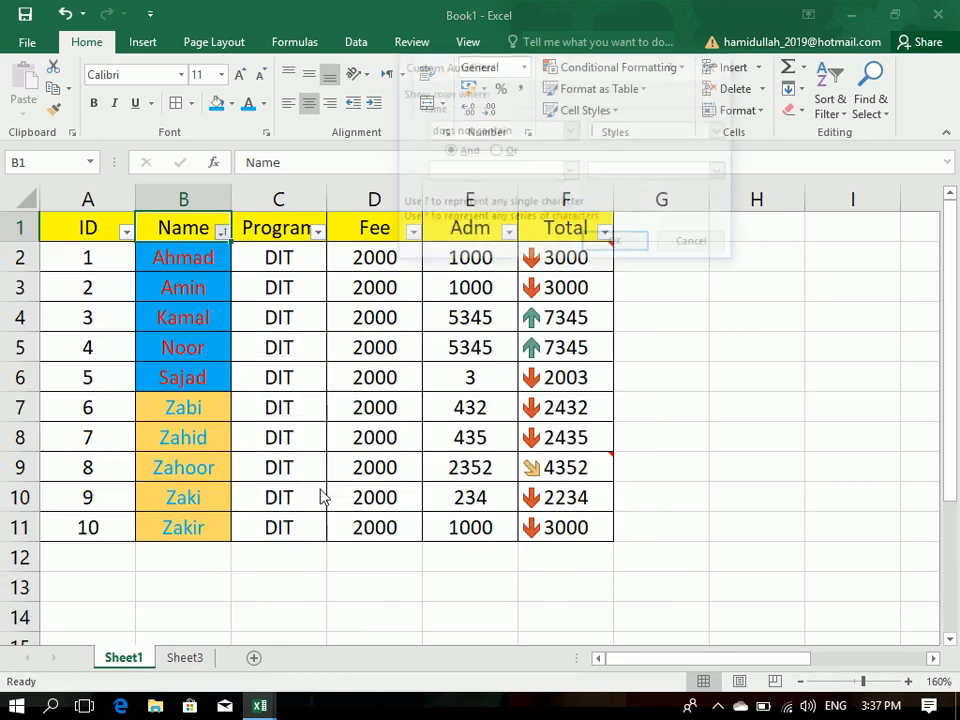
{"action": "key", "text": "Return"}
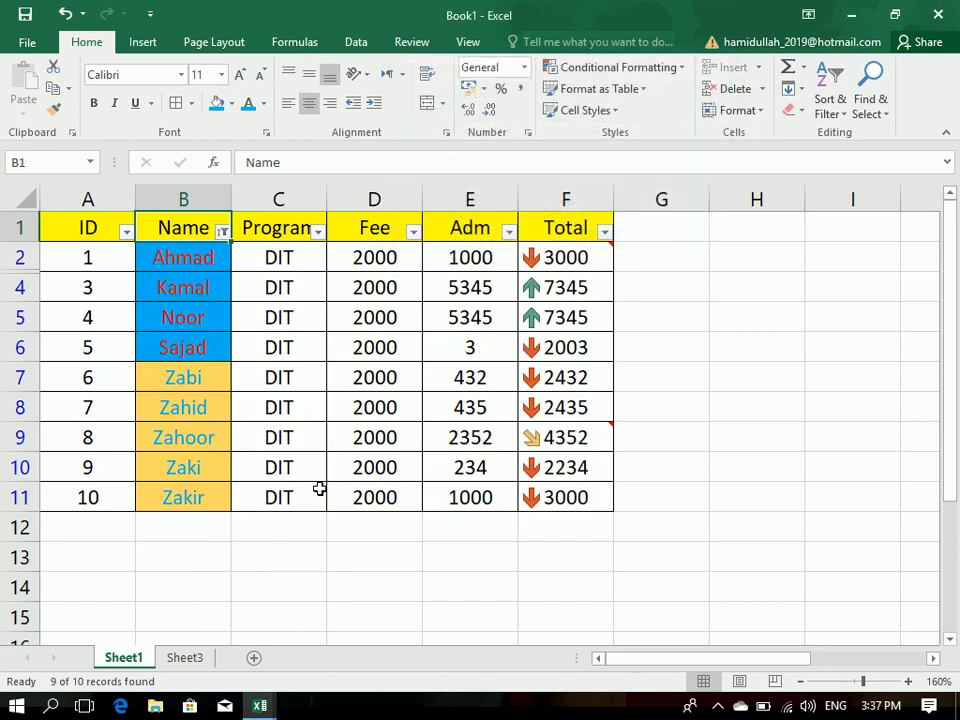
{"action": "left_click", "coordinate": [222, 232]}
{"action": "left_click", "coordinate": [189, 321]}
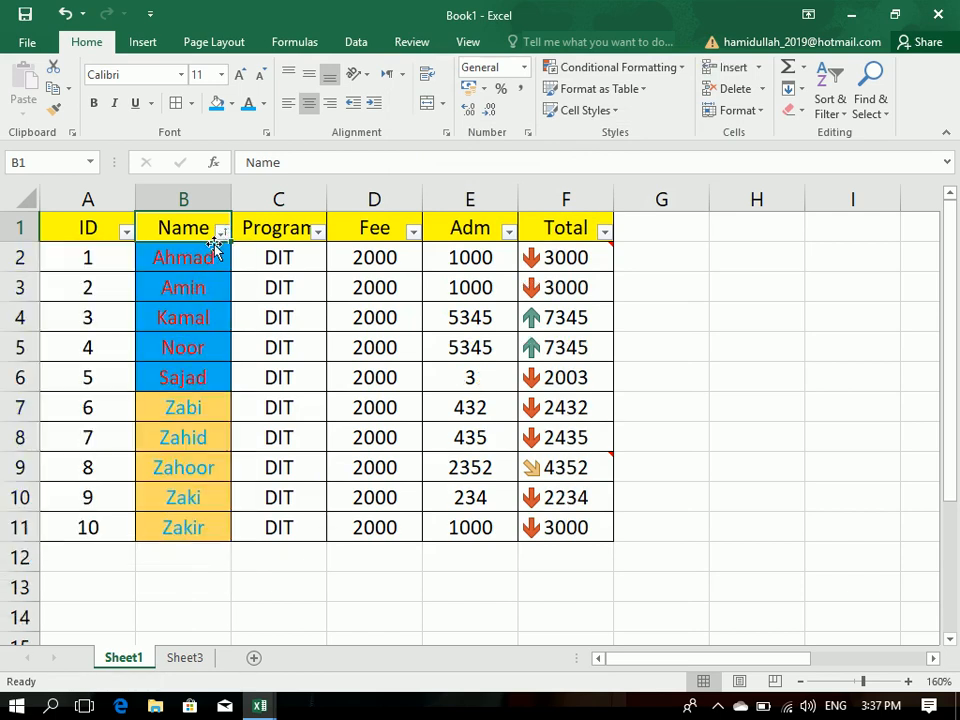
Step: Turn filtering off and back on for the header row A1:F1
{"action": "left_click_drag", "start_coordinate": [88, 228], "coordinate": [560, 192]}
{"action": "left_click", "coordinate": [826, 105]}
{"action": "left_click", "coordinate": [856, 199]}
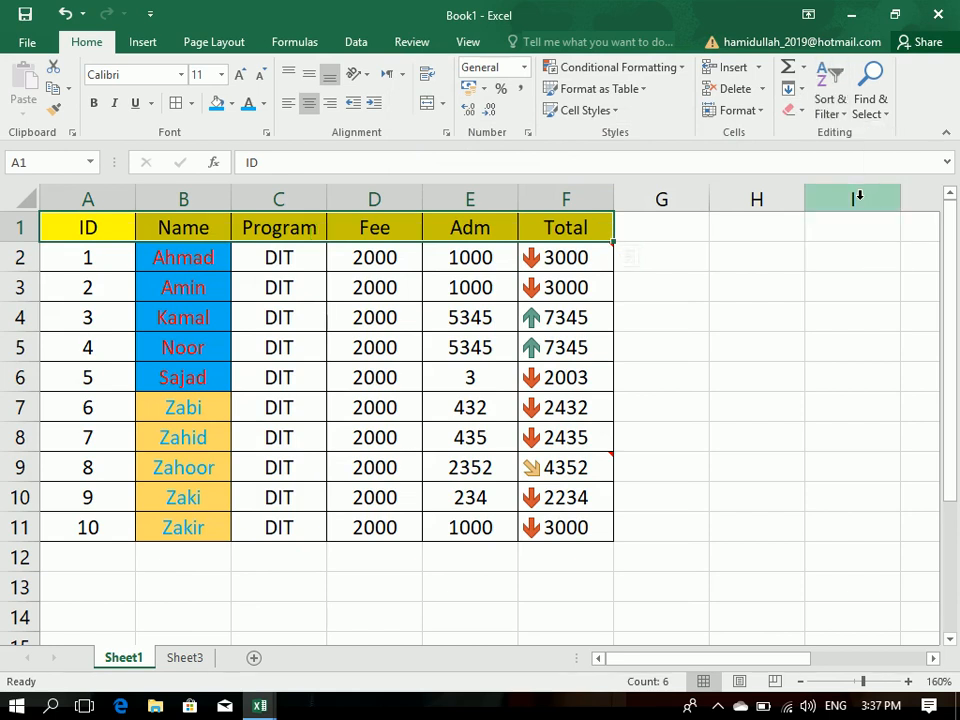
{"action": "left_click", "coordinate": [828, 102]}
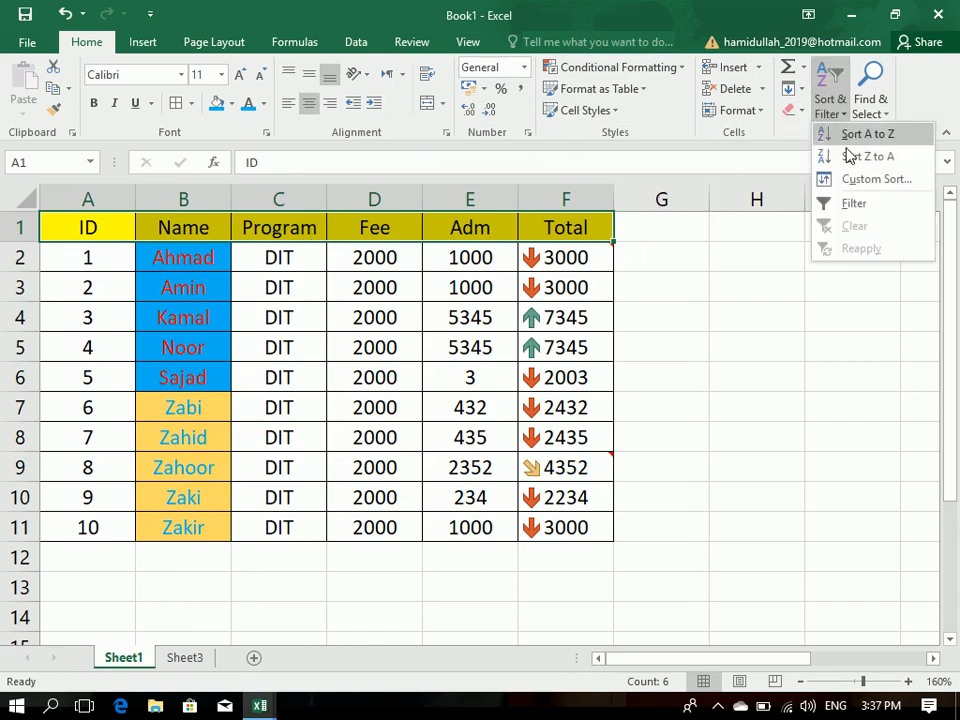
{"action": "left_click", "coordinate": [868, 204]}
Step: Sort the table from A to Z through the Name column's filter
{"action": "left_click", "coordinate": [212, 230]}
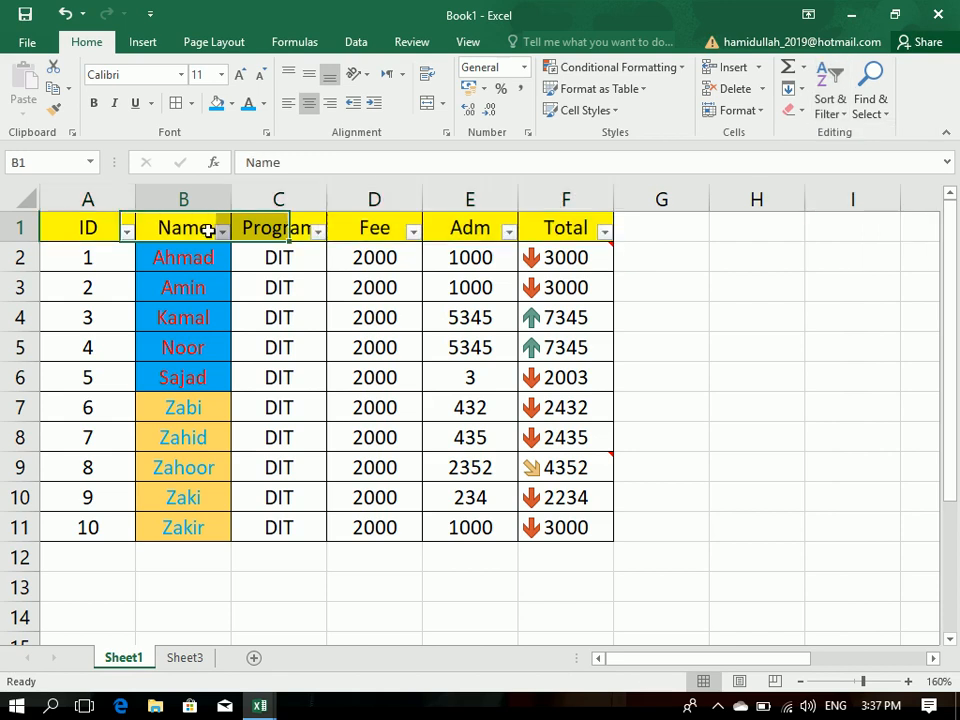
{"action": "left_click", "coordinate": [222, 233]}
{"action": "left_click", "coordinate": [184, 256]}
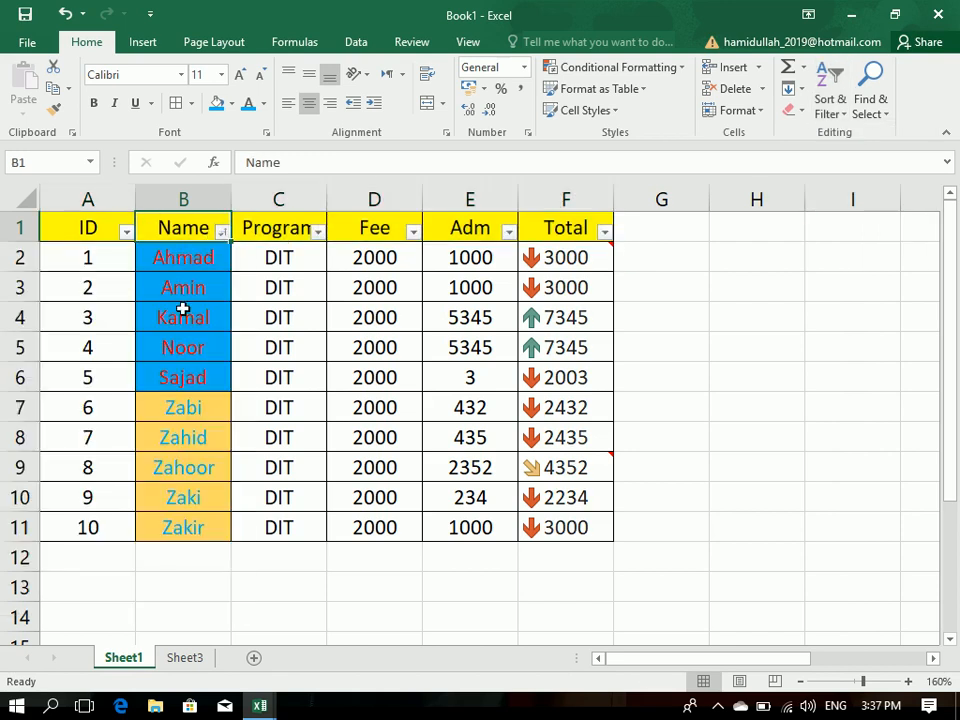
Step: Replace the name in cell B11 with a different first name starting with A
{"action": "left_click", "coordinate": [198, 515]}
{"action": "type", "text": "Alio"}
{"action": "key", "text": "Return"}
{"action": "key", "text": "Up"}
{"action": "type", "text": "Am"}
{"action": "key", "text": "BackSpace"}
{"action": "type", "text": "an"}
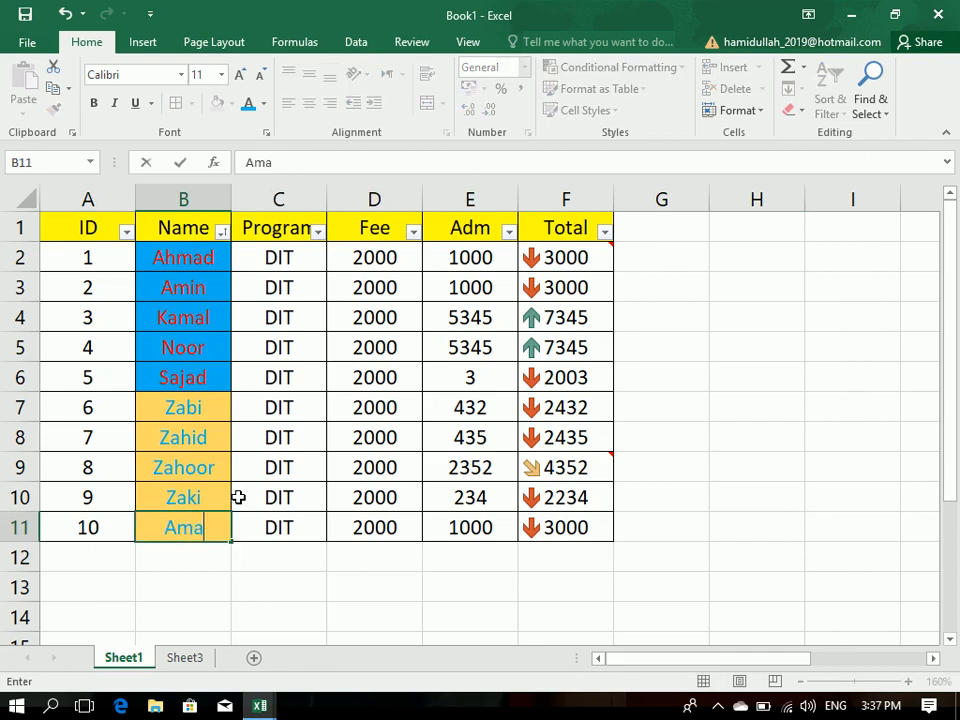
{"action": "key", "text": "Return"}
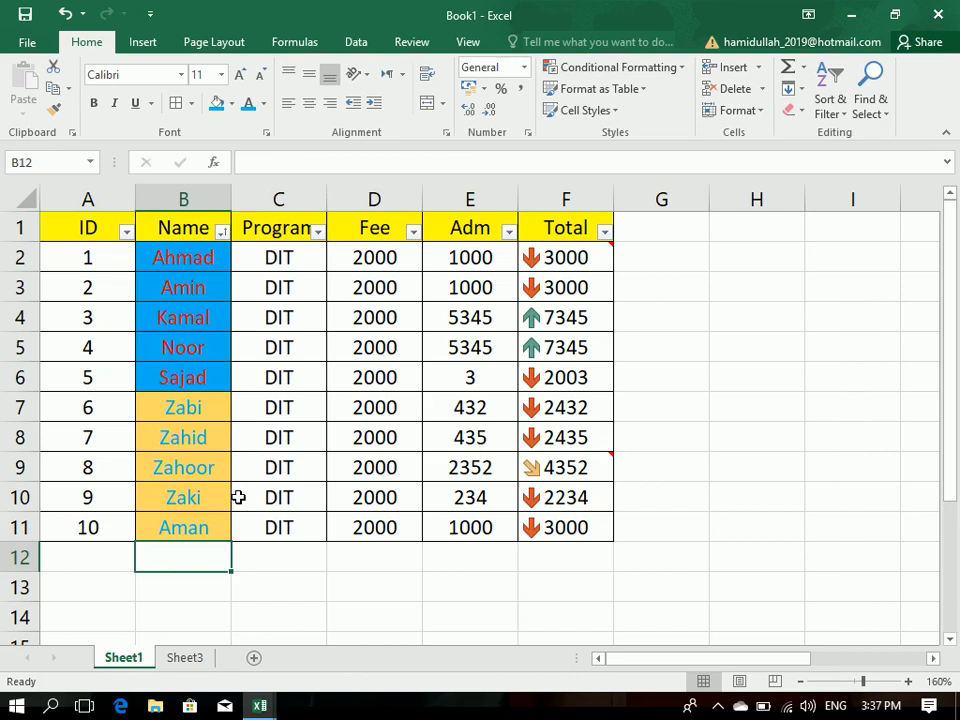
Step: Reapply the Name column's A to Z sort so the changed name is included
{"action": "left_click", "coordinate": [184, 218]}
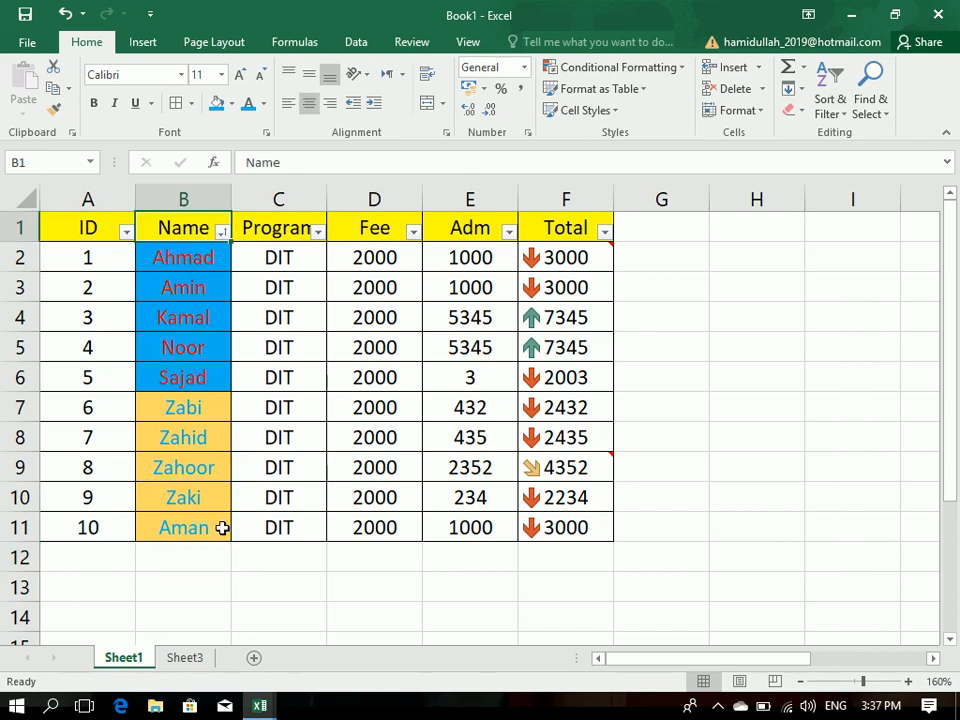
{"action": "left_click", "coordinate": [828, 106]}
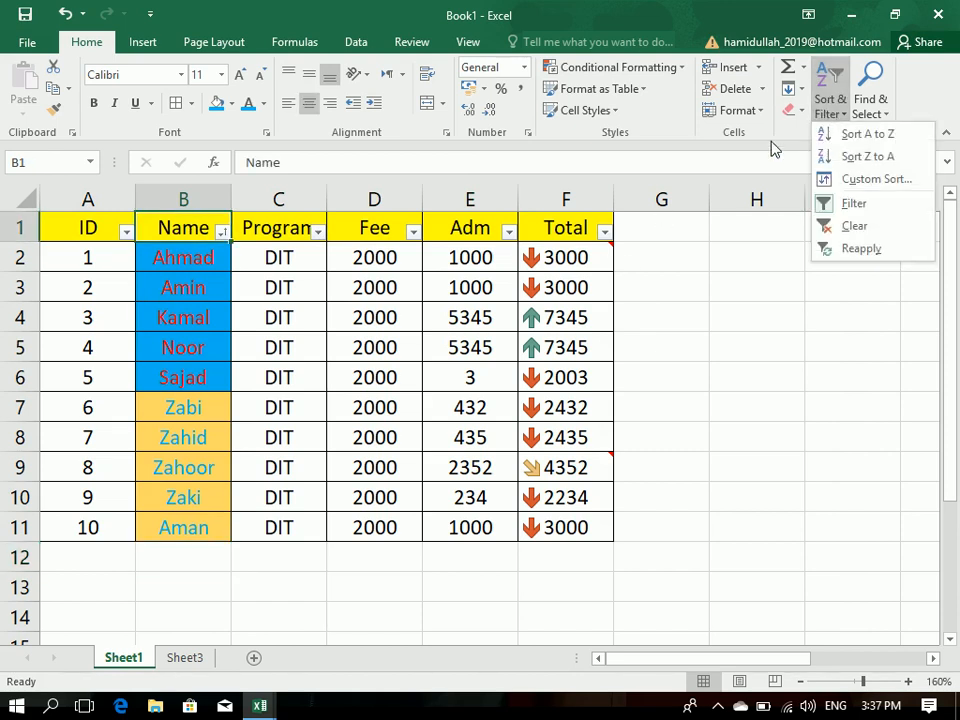
{"action": "left_click", "coordinate": [850, 250]}
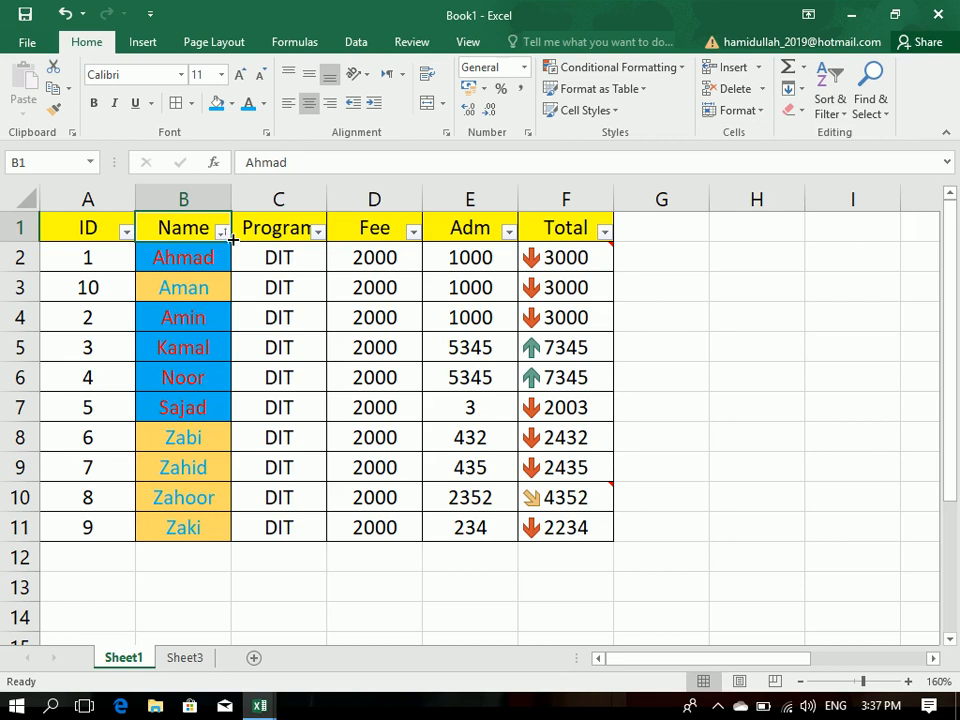
Step: Filter the Name column with an equals text filter for the first name, and clear the table's filter and sort state
{"action": "left_click_drag", "start_coordinate": [45, 229], "coordinate": [557, 189]}
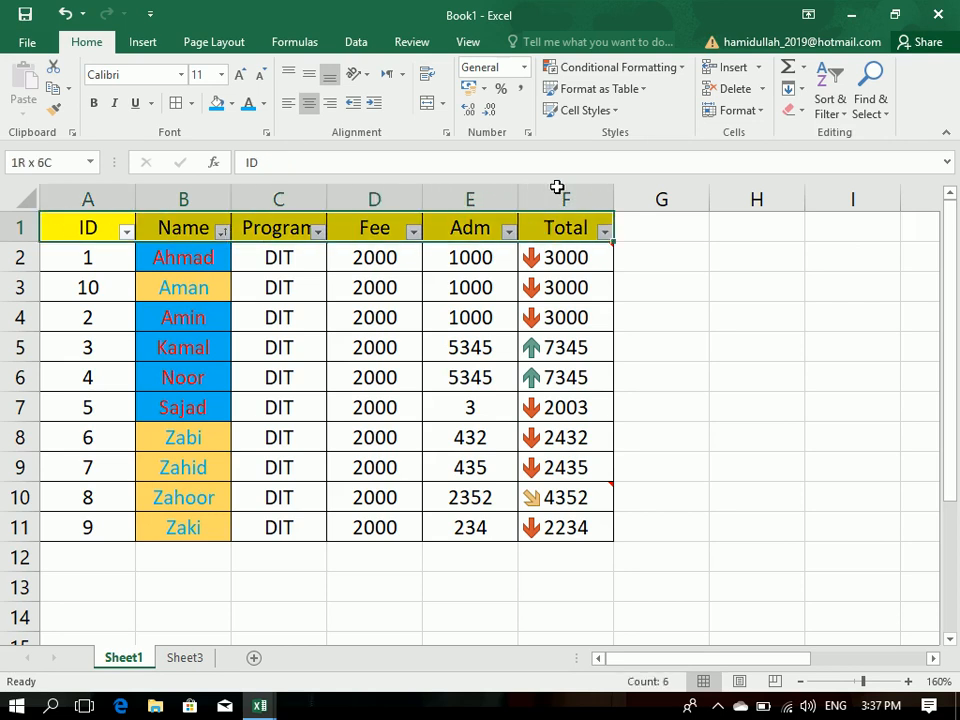
{"action": "left_click", "coordinate": [191, 222]}
{"action": "left_click", "coordinate": [222, 231]}
{"action": "mouse_move", "coordinate": [223, 367]}
{"action": "left_click", "coordinate": [290, 369]}
{"action": "type", "text": "A"}
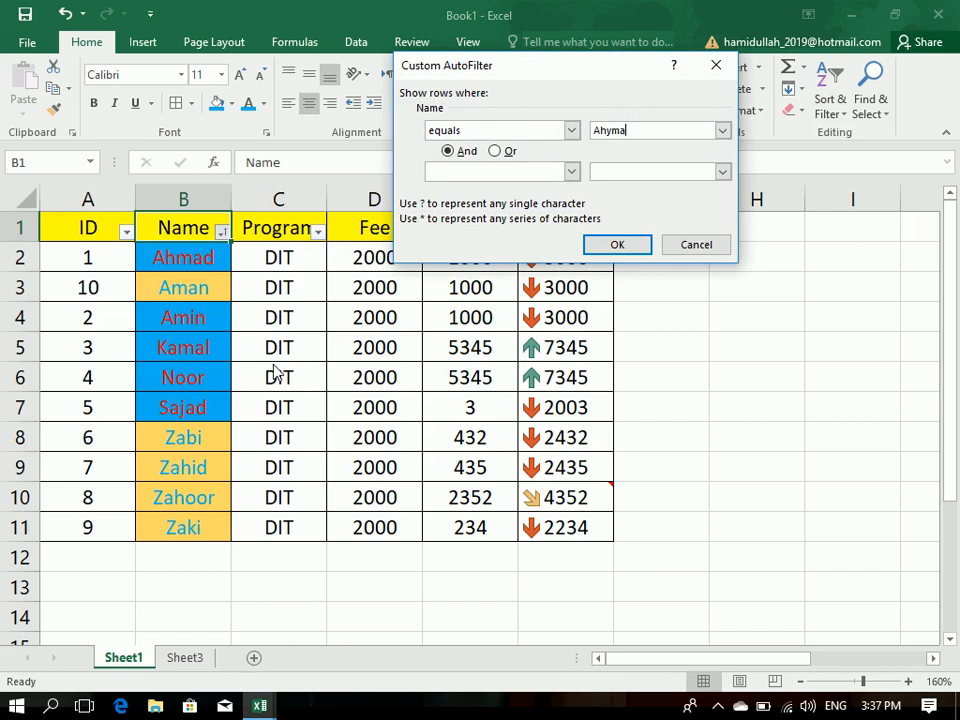
{"action": "type", "text": "hmad"}
{"action": "key", "text": "Return"}
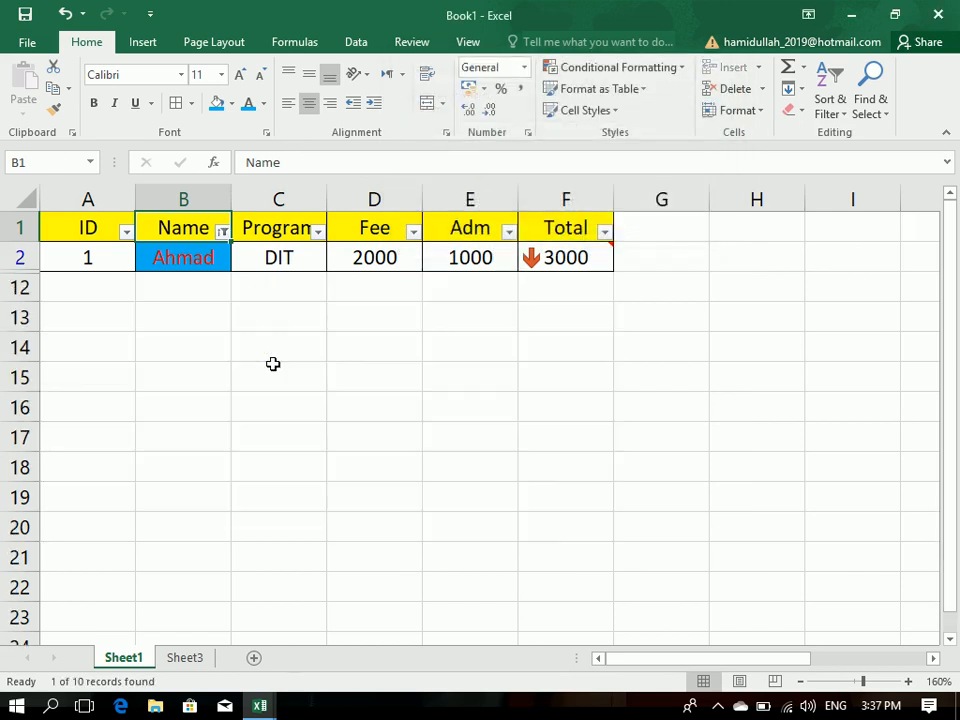
{"action": "left_click", "coordinate": [831, 96]}
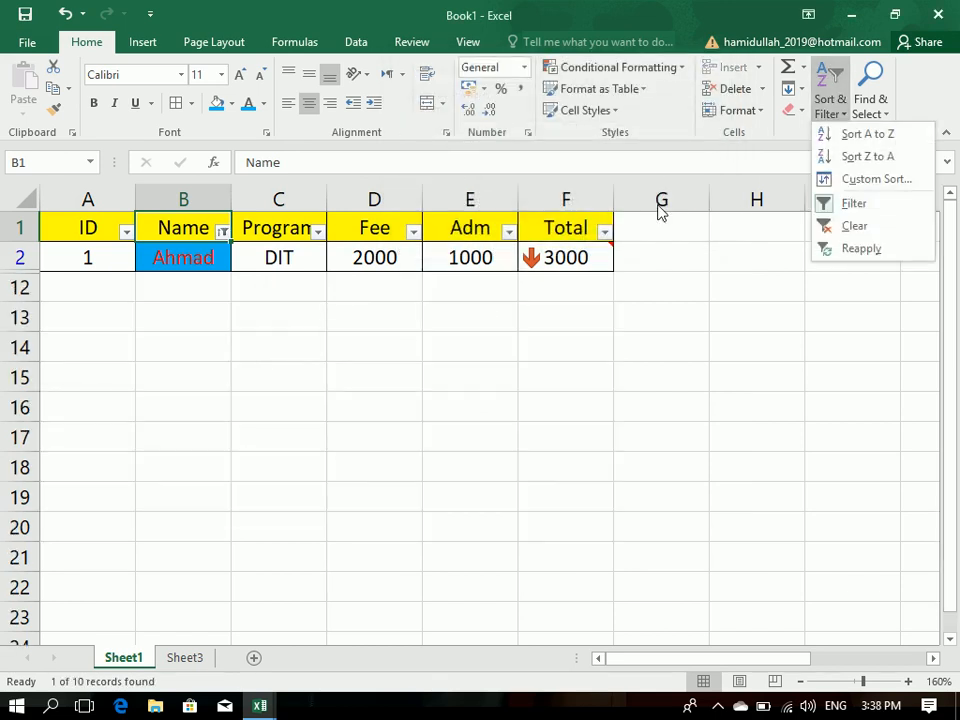
{"action": "left_click", "coordinate": [846, 226]}
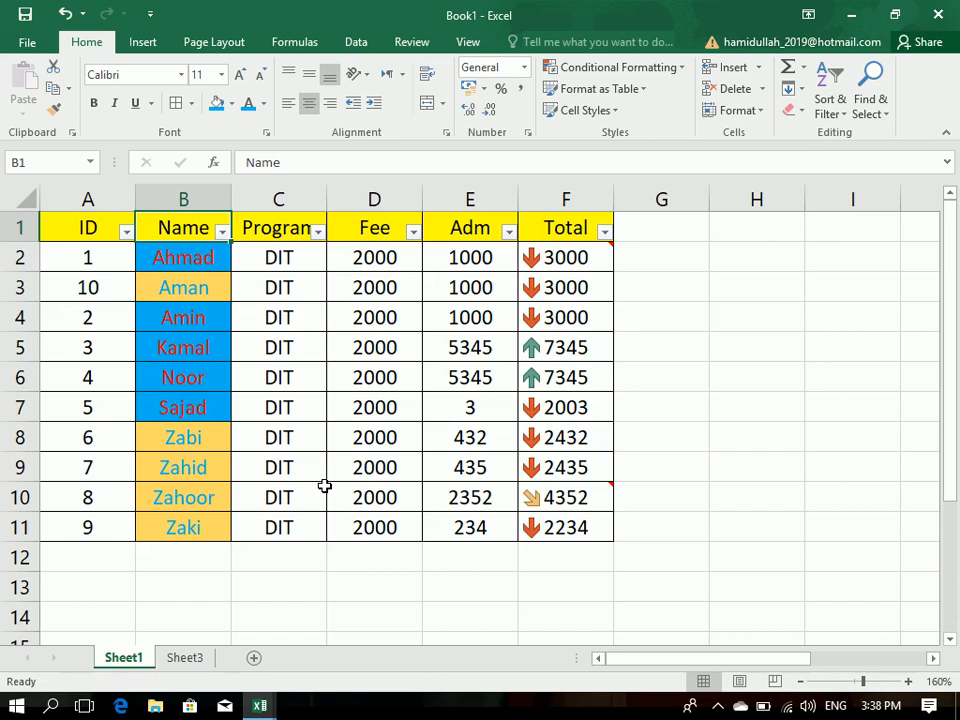
Step: Turn off filtering for the header row A1:F1 and select cell G2
{"action": "left_click_drag", "start_coordinate": [70, 231], "coordinate": [540, 193]}
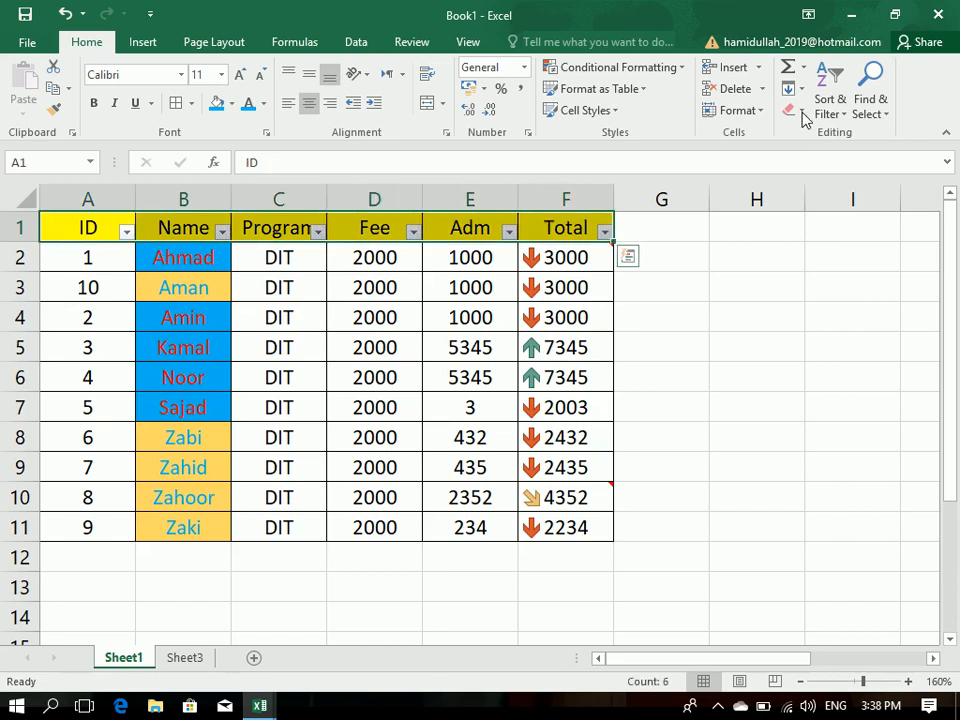
{"action": "left_click", "coordinate": [831, 96]}
{"action": "left_click", "coordinate": [838, 204]}
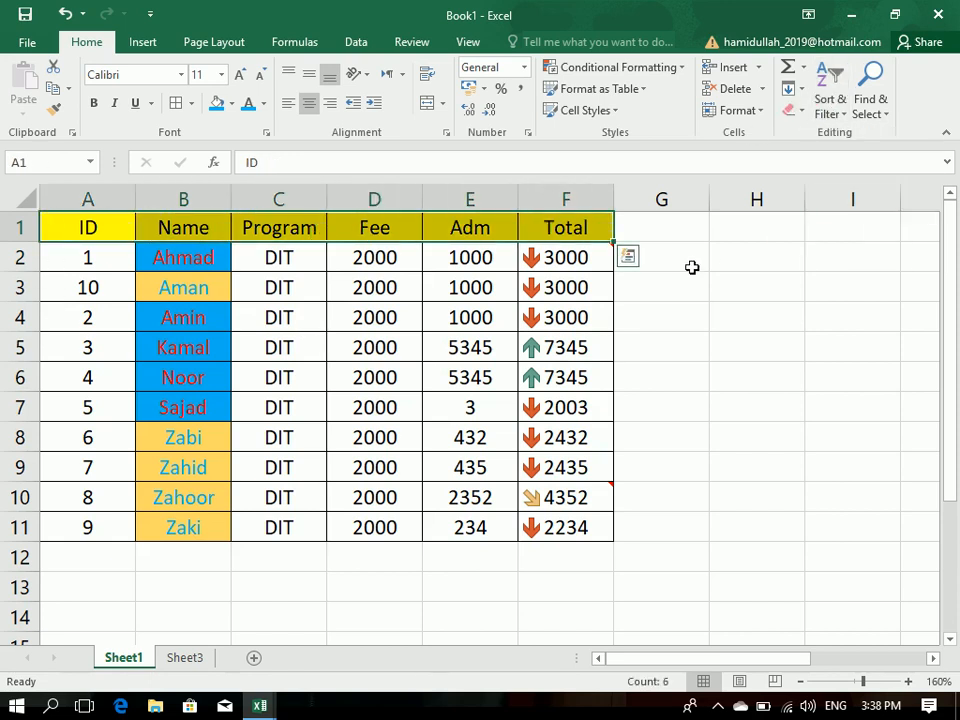
{"action": "left_click", "coordinate": [678, 270]}
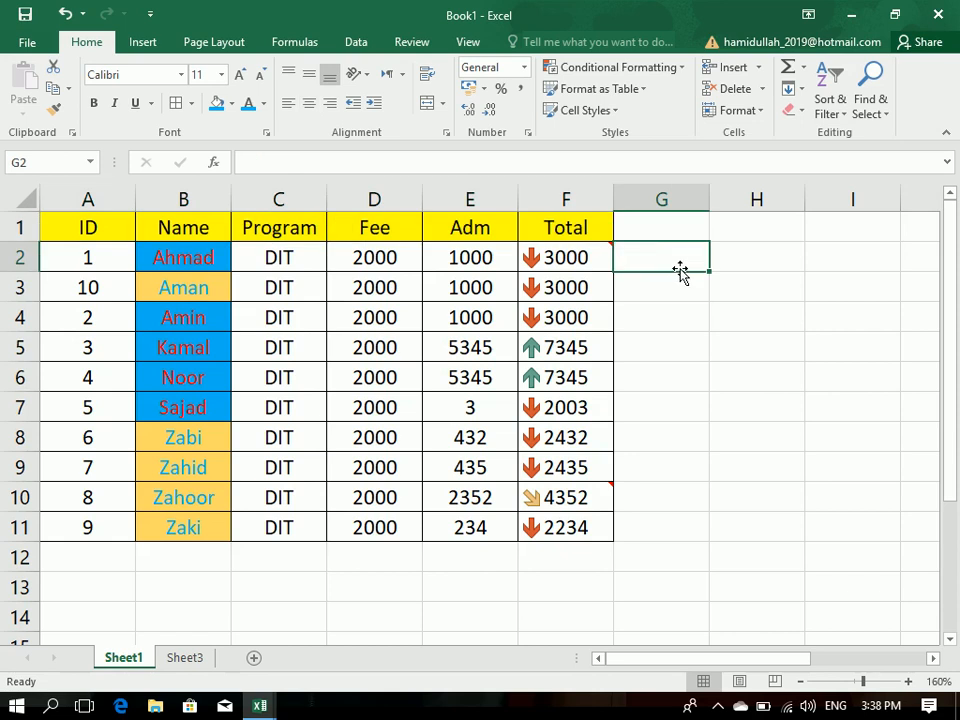
{"action": "left_click", "coordinate": [822, 110]}
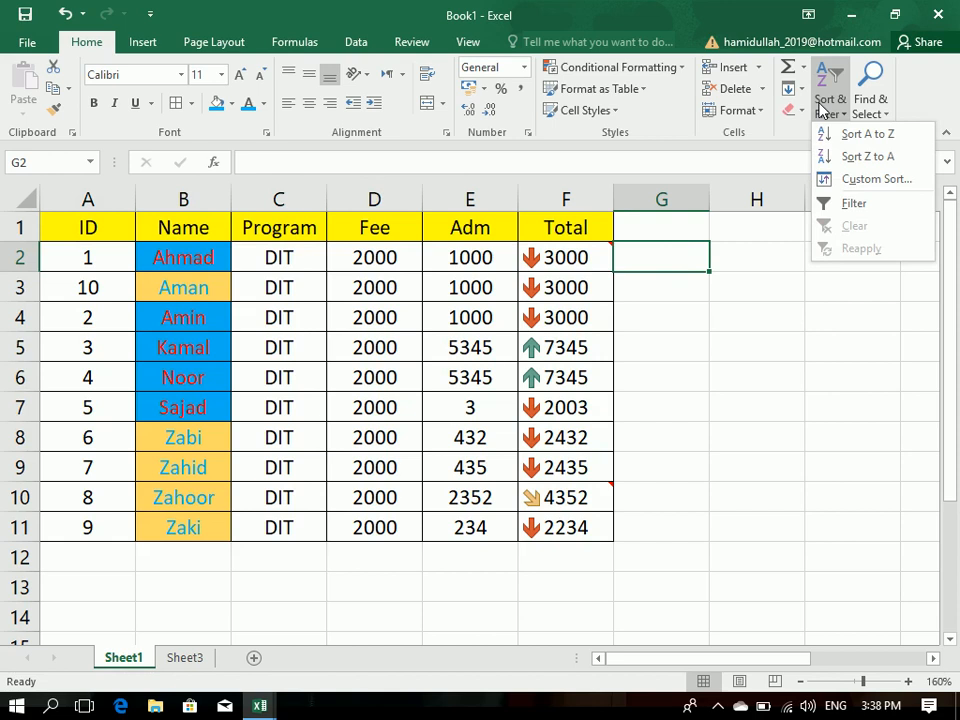
{"action": "left_click", "coordinate": [824, 114]}
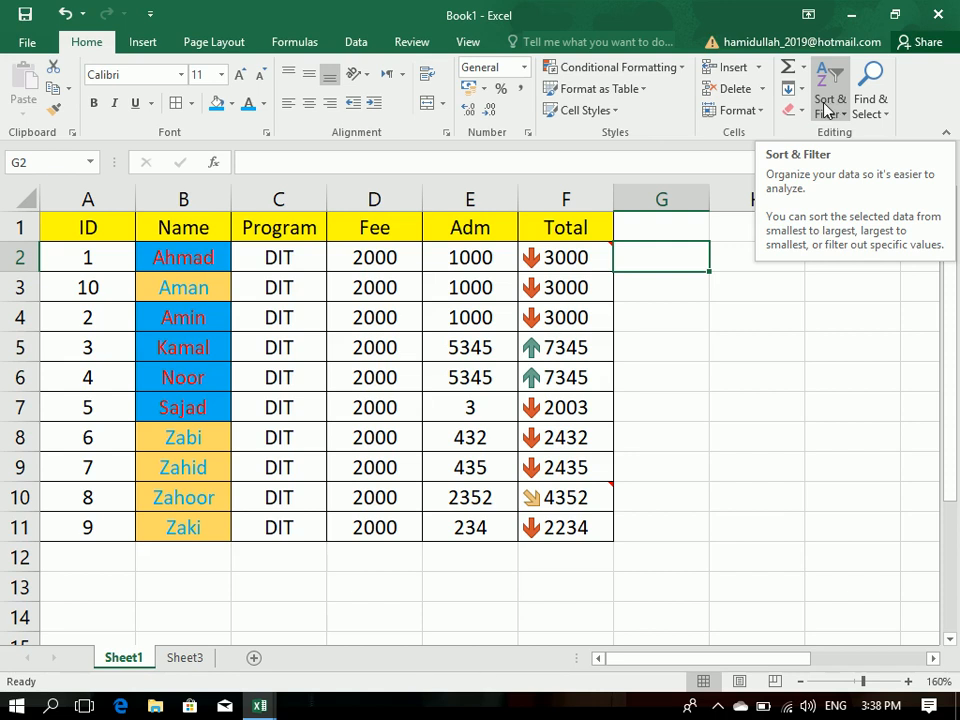
{"action": "left_click", "coordinate": [860, 113]}
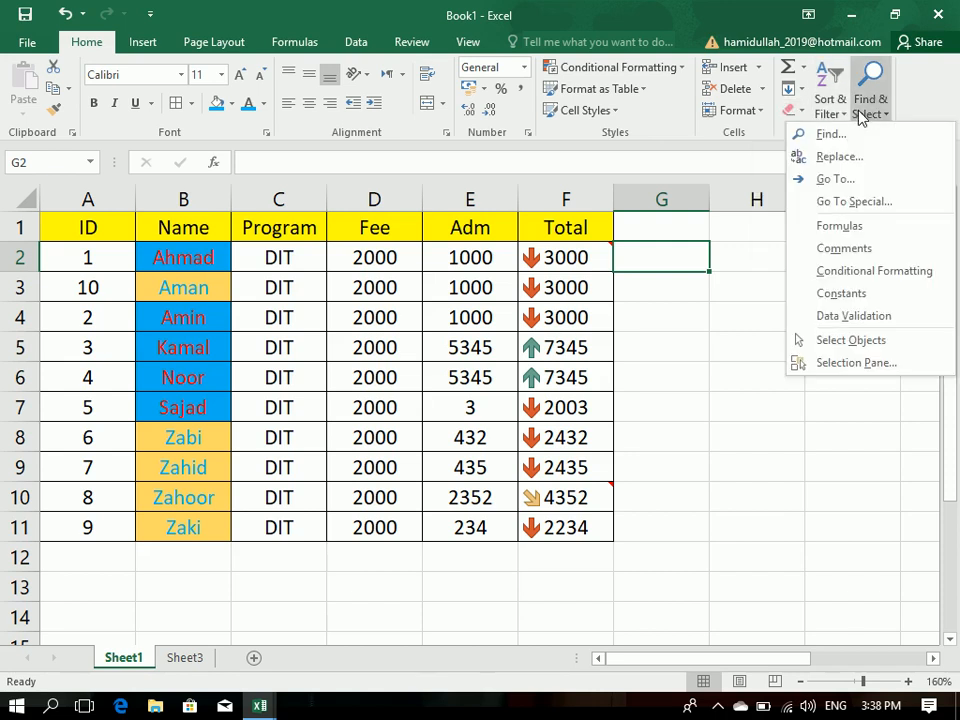
{"action": "left_click", "coordinate": [856, 202]}
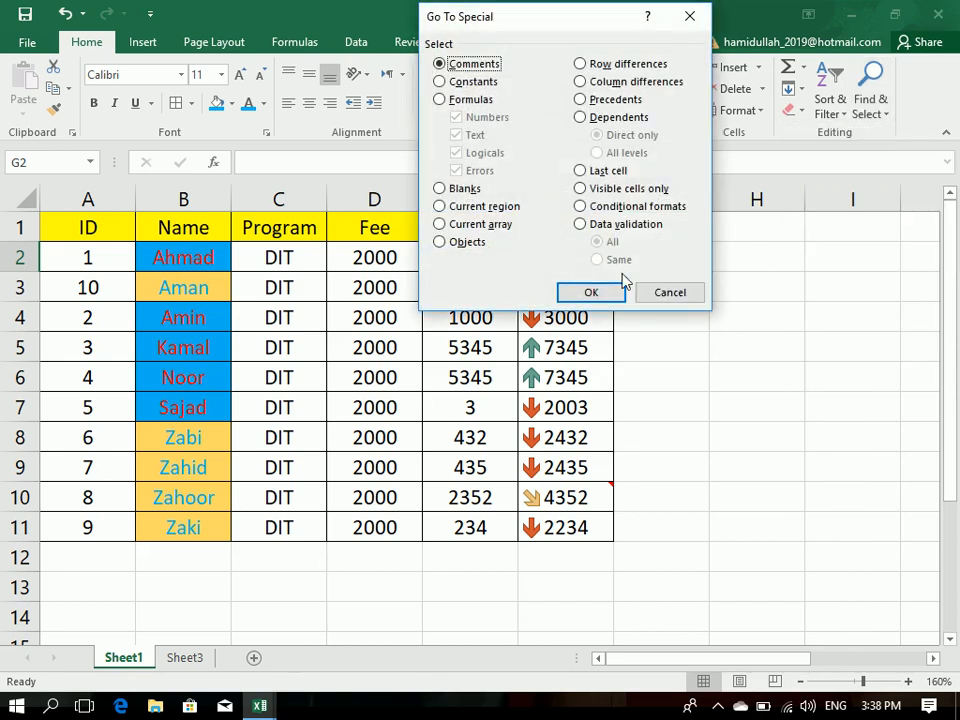
{"action": "left_click", "coordinate": [670, 293]}
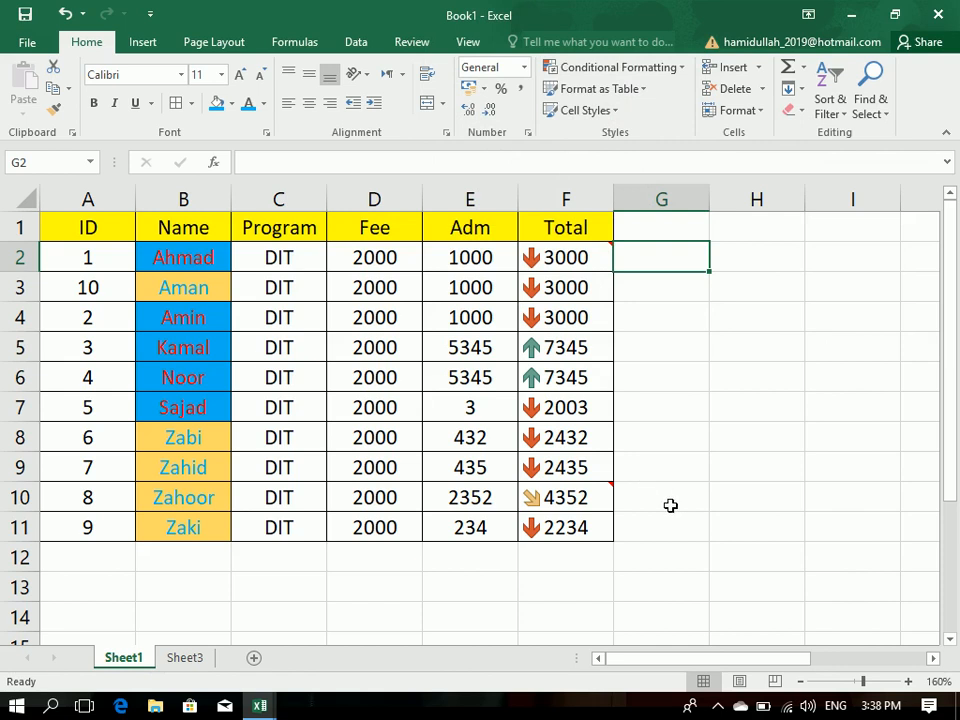
{"action": "left_click", "coordinate": [717, 706]}
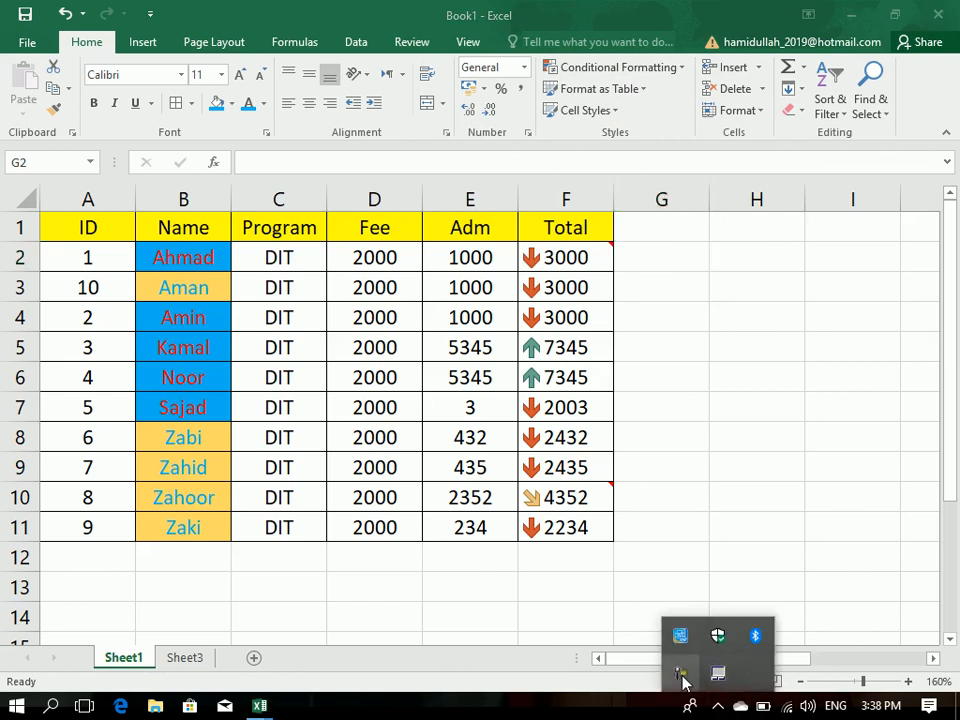